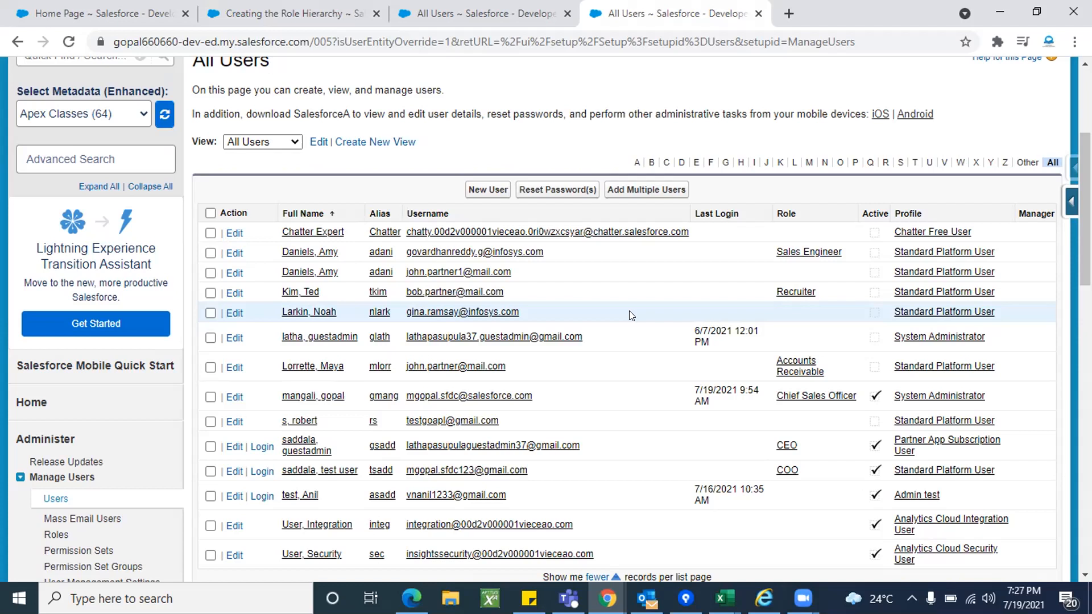
# Open the active test user's record from the user list and open its Admin test profile in a separate browser tab
pyautogui.scroll(-4, 629, 310)
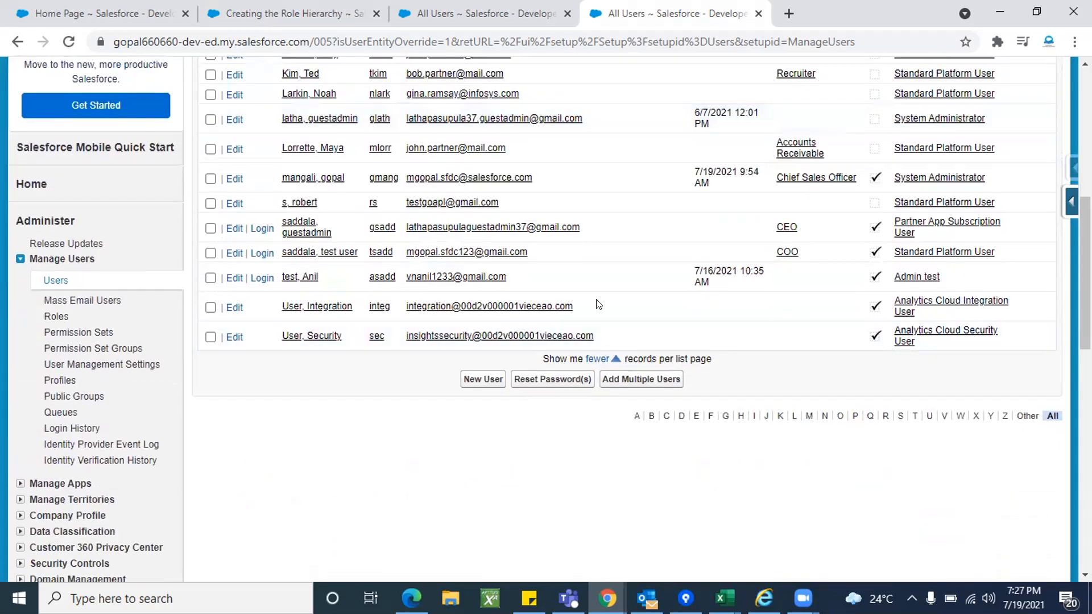
pyautogui.click(428, 277)
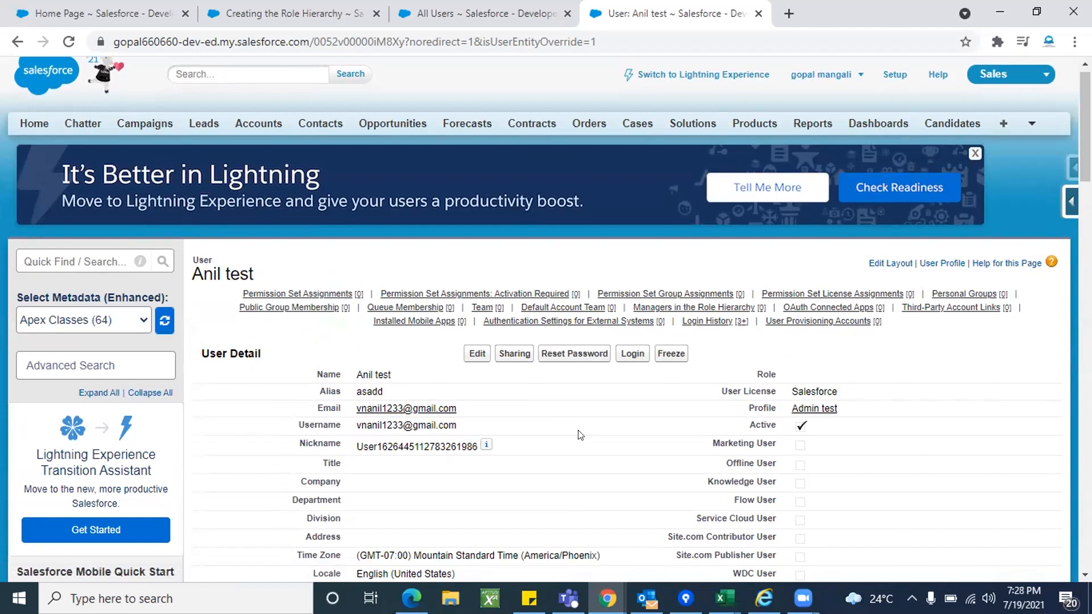
pyautogui.rightClick(829, 407)
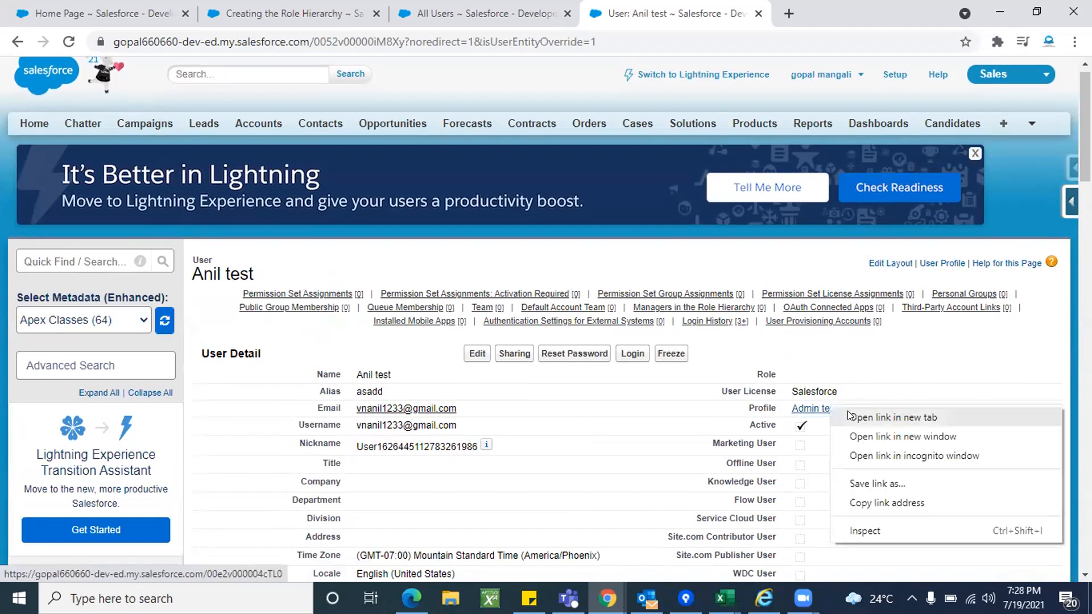
pyautogui.click(892, 416)
pyautogui.click(791, 14)
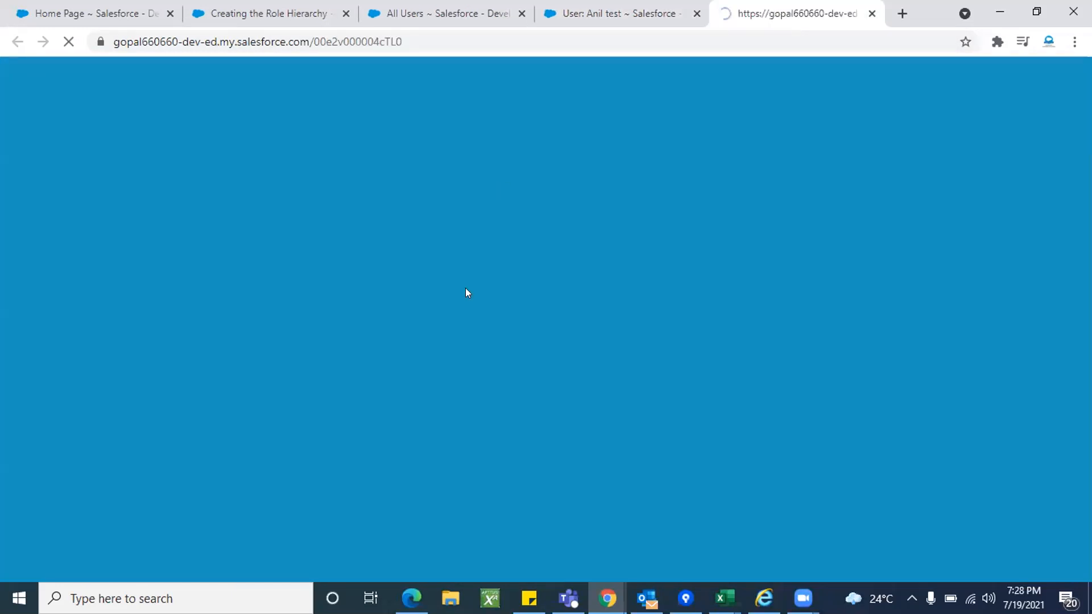
# Look through the Admin test profile's details, page layout assignments and field-level security settings
pyautogui.scroll(-2, 473, 353)
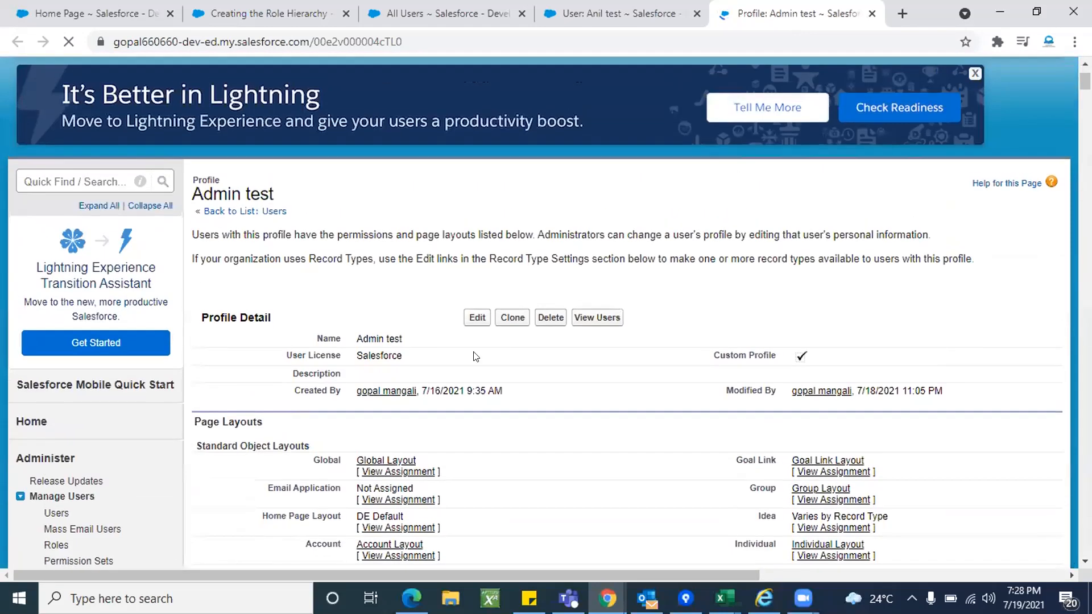
pyautogui.scroll(2, 556, 492)
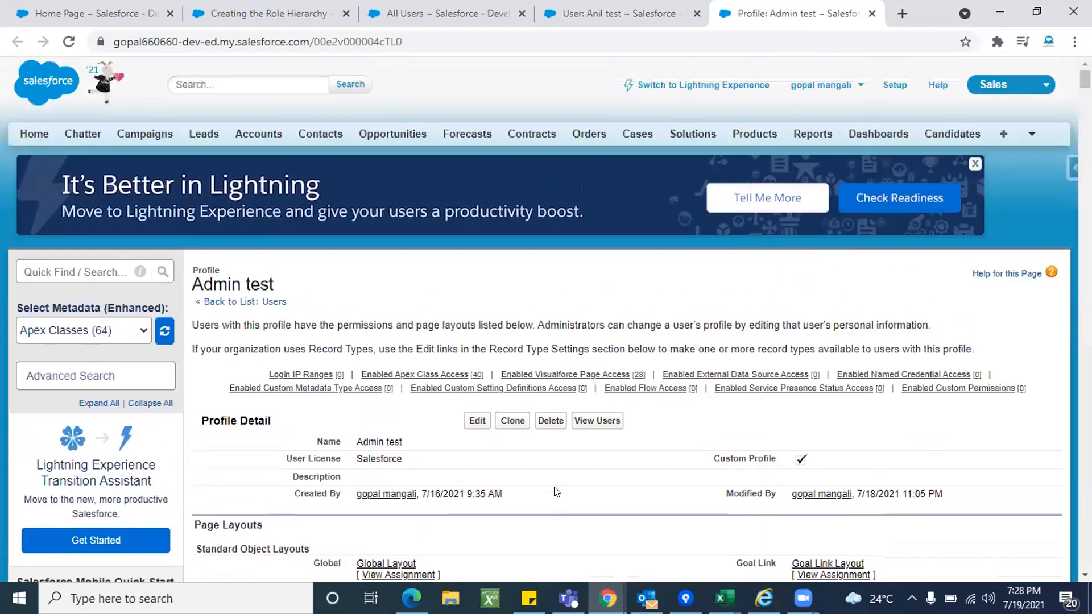
pyautogui.scroll(-5, 452, 319)
pyautogui.scroll(-8, 607, 405)
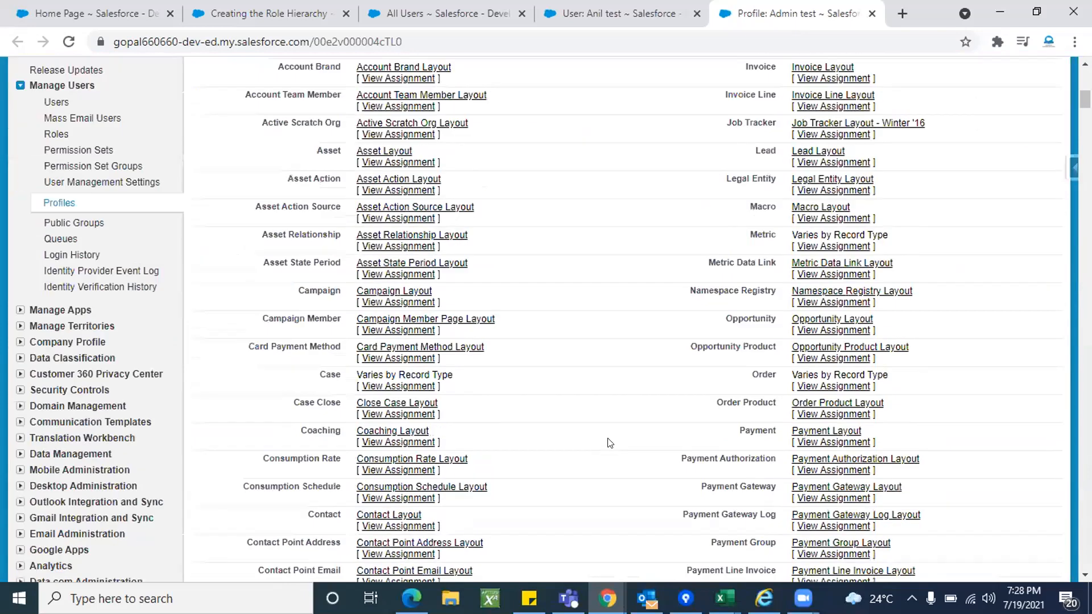
pyautogui.scroll(-20, 610, 443)
pyautogui.scroll(14, 609, 443)
pyautogui.scroll(5, 610, 443)
pyautogui.scroll(-5, 610, 443)
pyautogui.scroll(20, 610, 443)
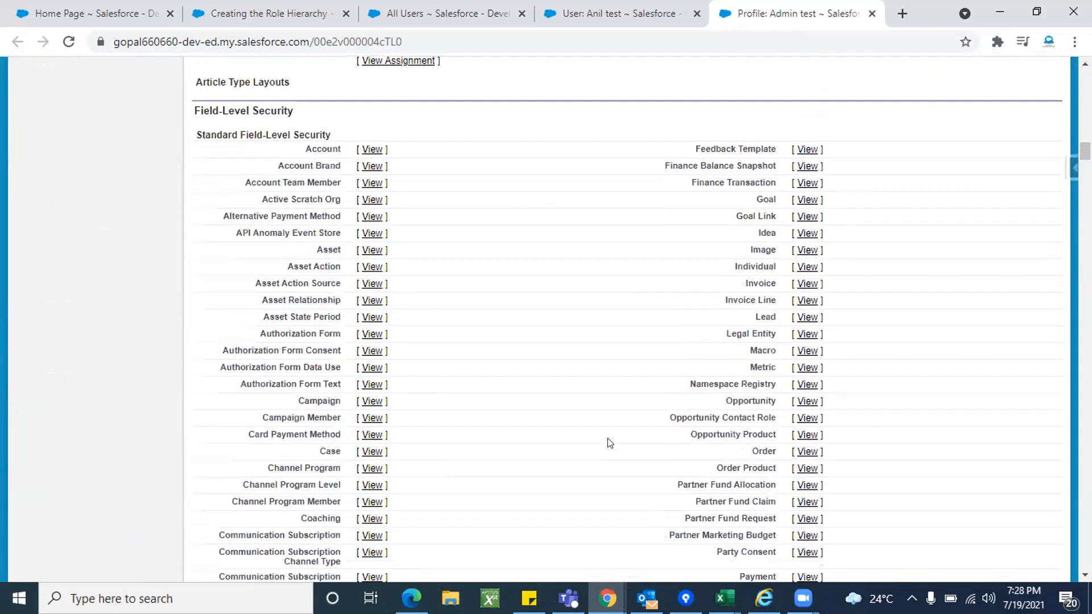
pyautogui.scroll(15, 610, 443)
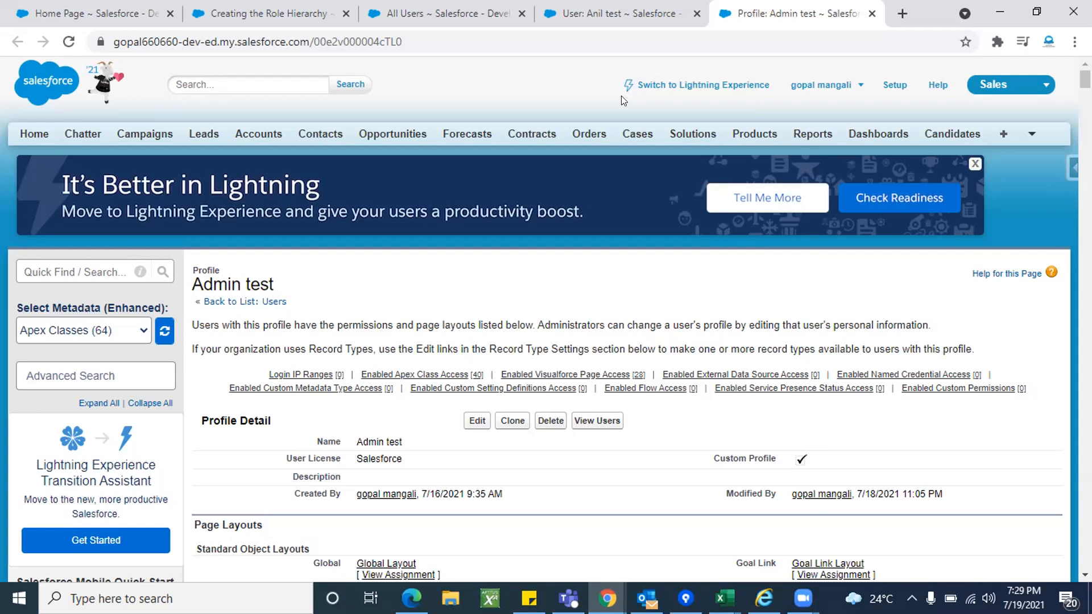
# Return to the test user's record and reset that user's password
pyautogui.click(630, 17)
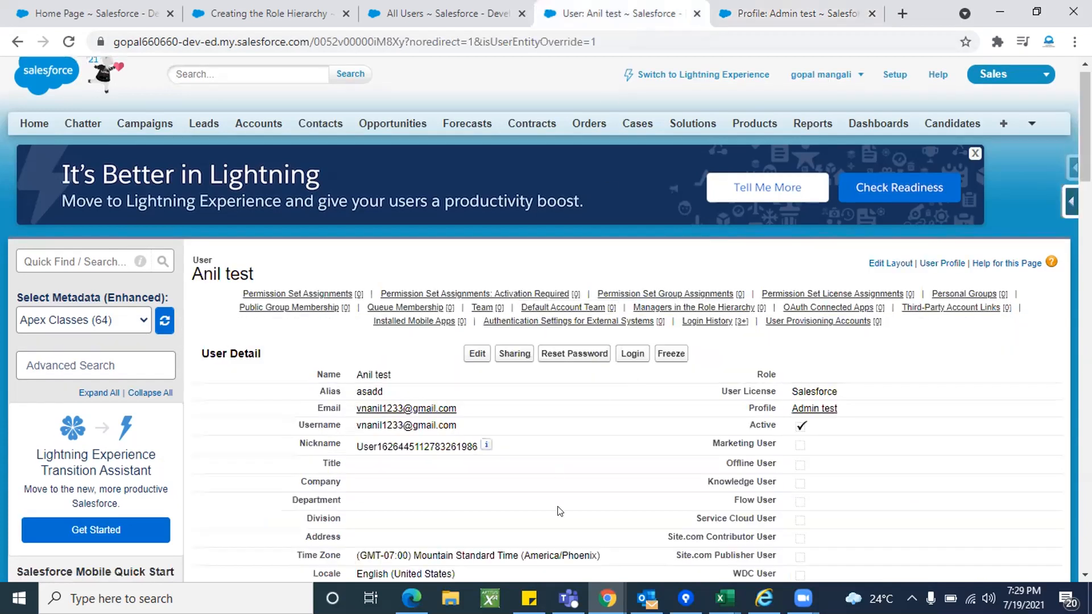
pyautogui.scroll(-1, 560, 507)
pyautogui.scroll(1, 583, 385)
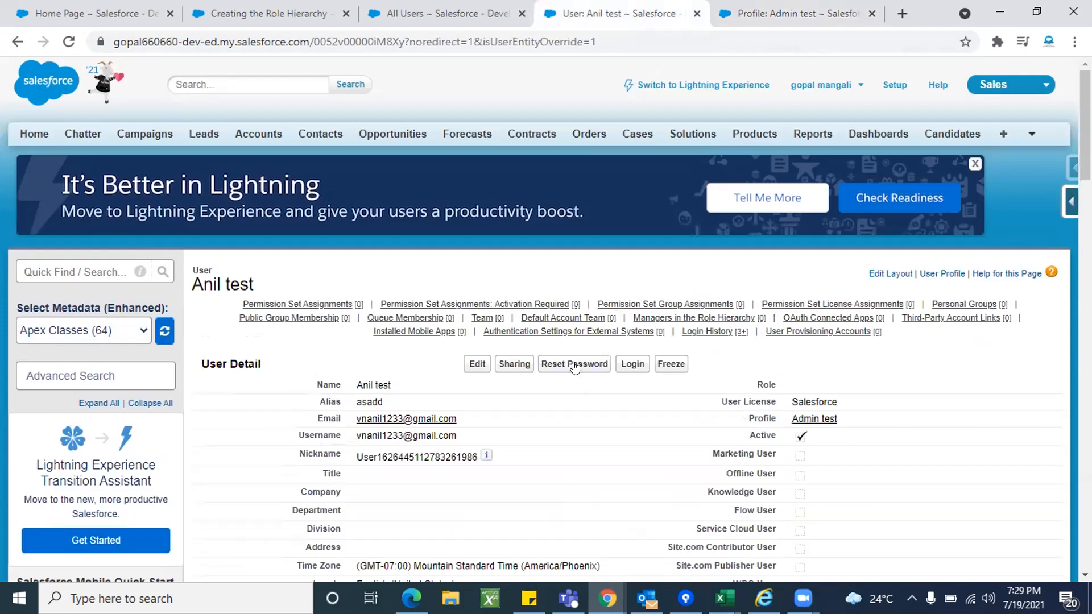
pyautogui.click(574, 367)
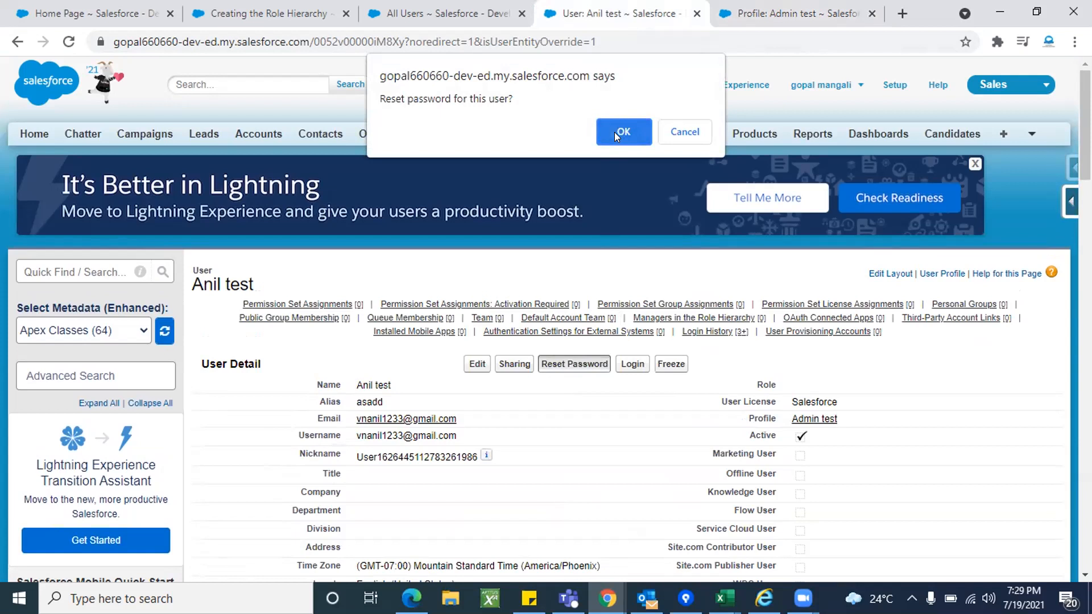
pyautogui.click(614, 132)
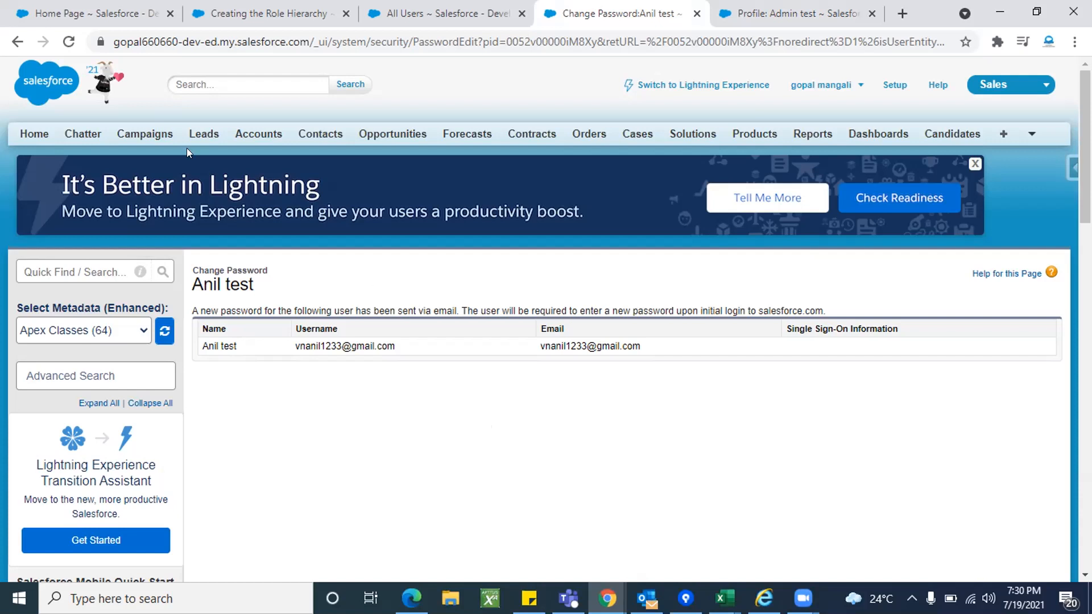
# Go back to the test user's record, and open the Admin test profile for editing
pyautogui.click(17, 42)
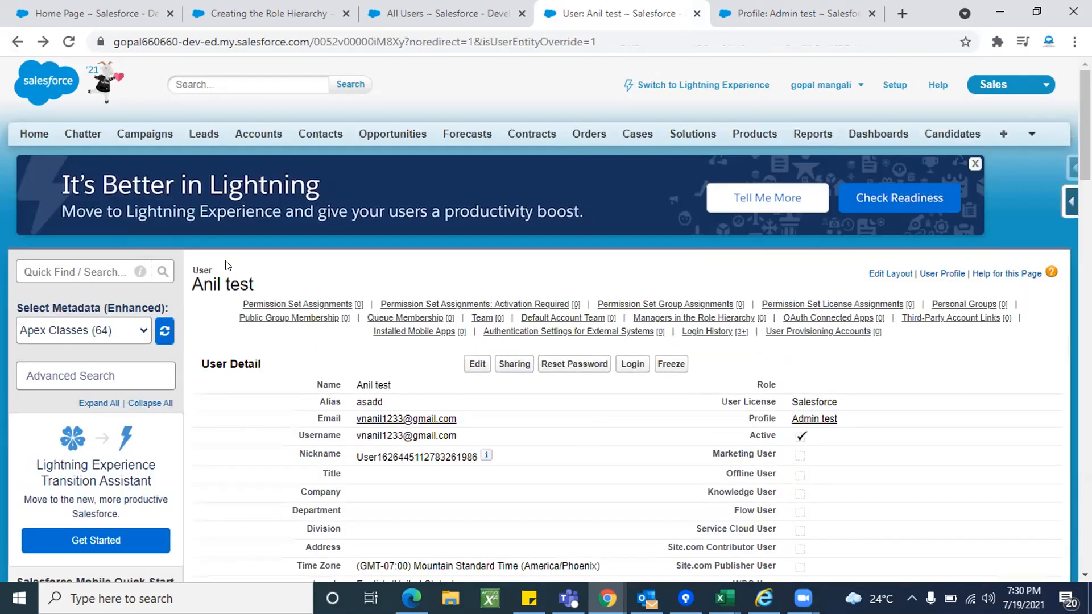
pyautogui.moveTo(254, 286); pyautogui.dragTo(194, 284)
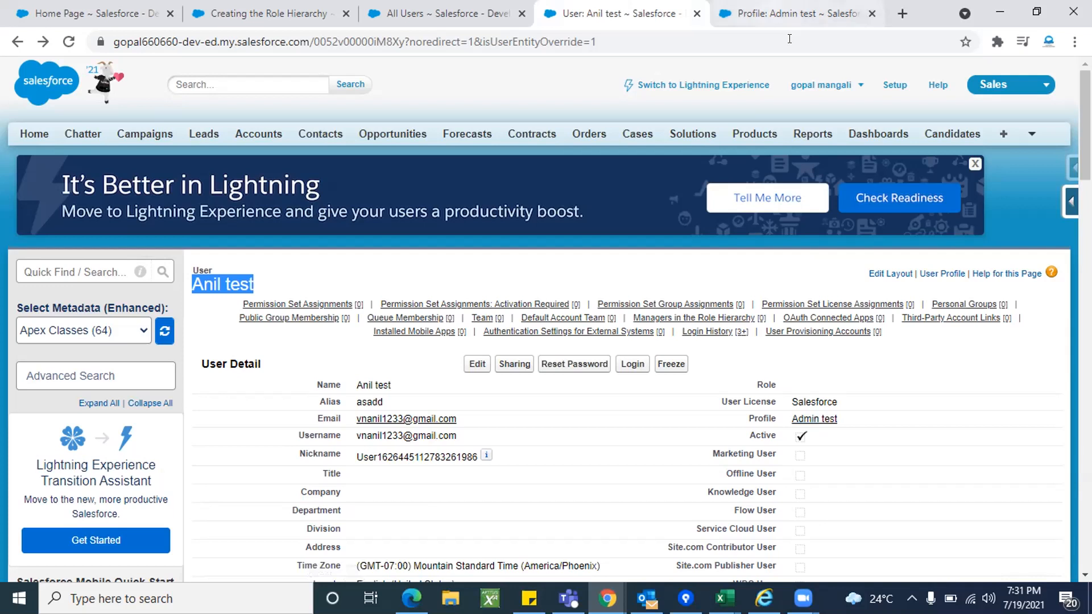
pyautogui.click(790, 14)
pyautogui.scroll(-3, 540, 318)
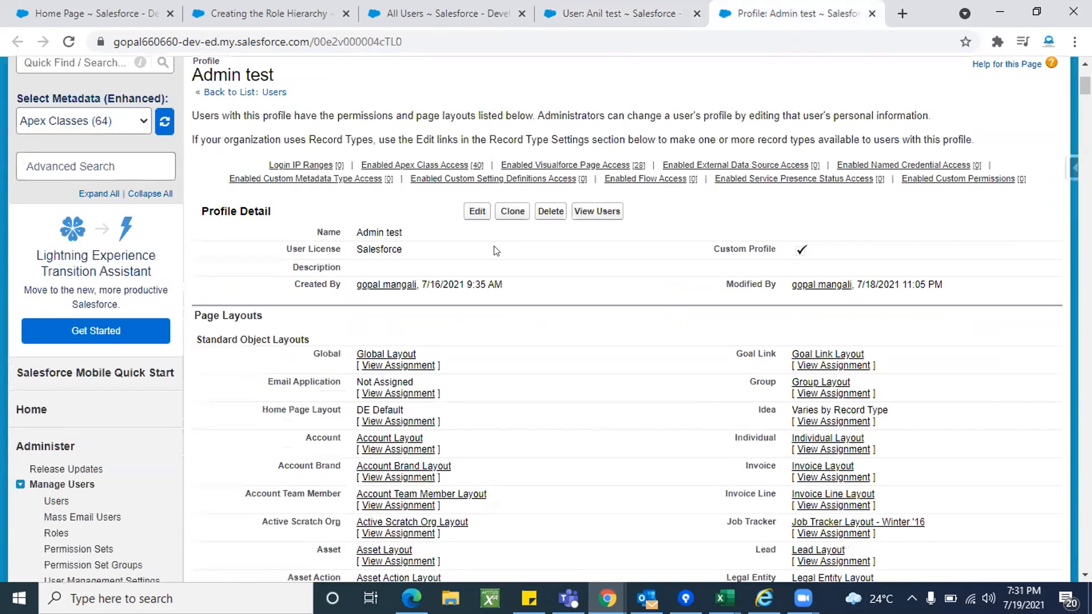
pyautogui.click(468, 215)
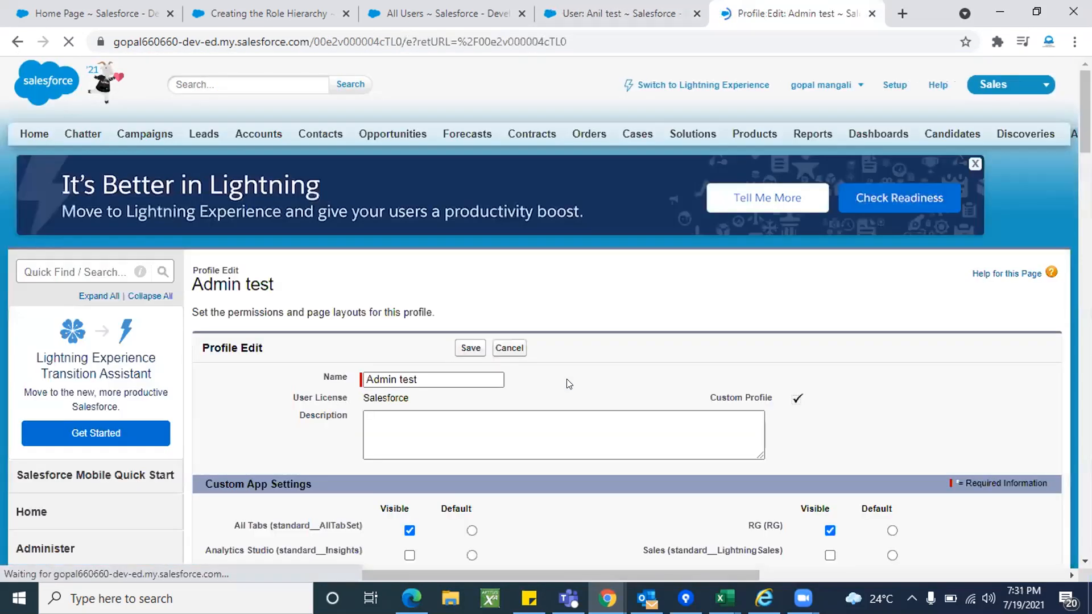
# Revoke all custom object permissions for Offers and Propertys, and grant them all again up to Modify All
pyautogui.scroll(-20, 665, 443)
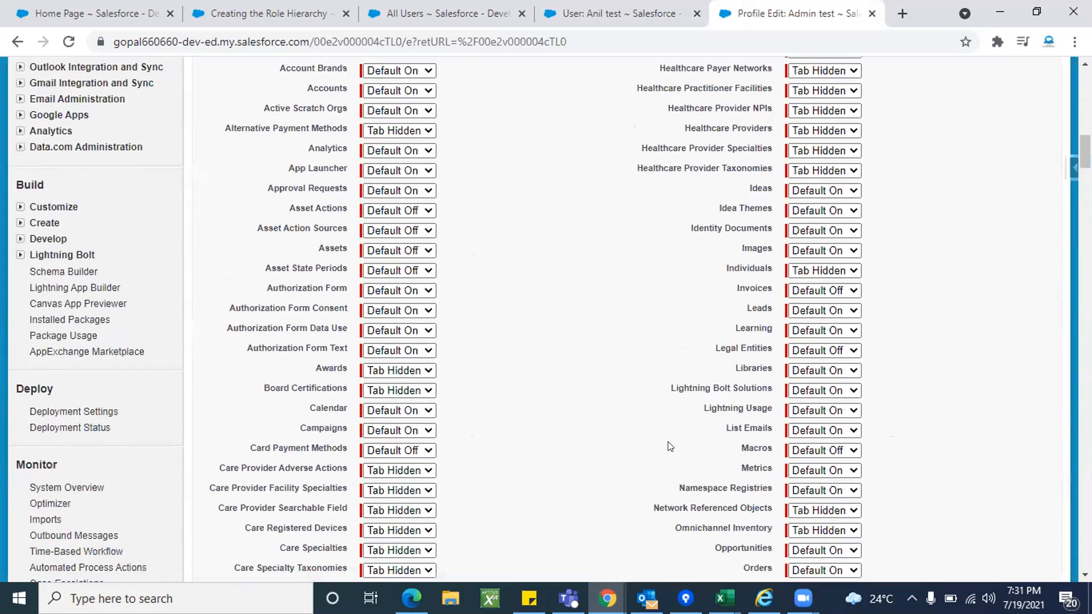
pyautogui.scroll(-20, 669, 446)
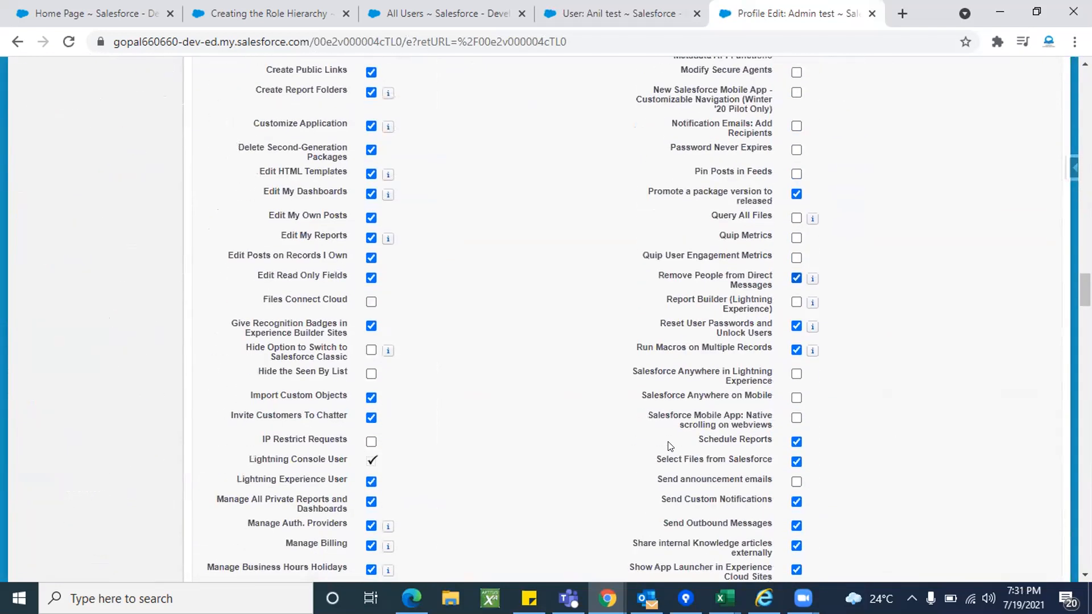
pyautogui.scroll(-20, 669, 447)
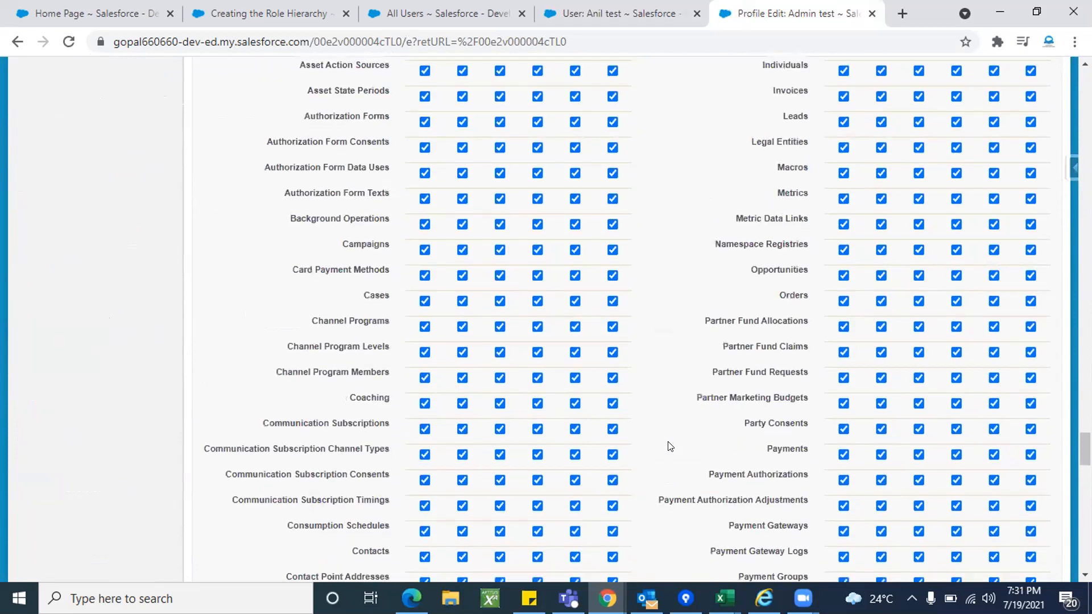
pyautogui.scroll(-14, 670, 446)
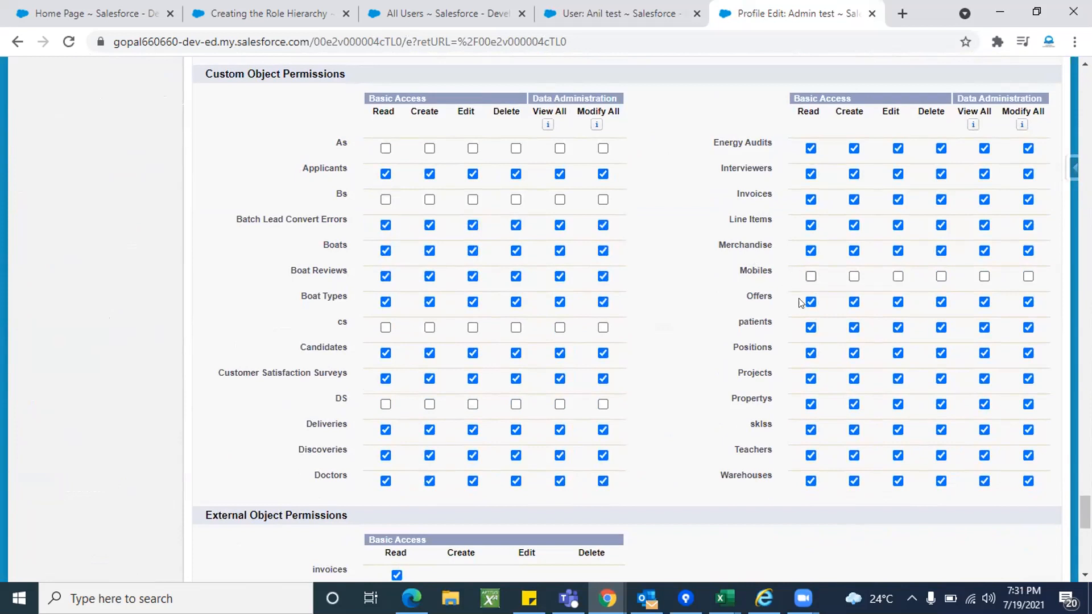
pyautogui.click(811, 404)
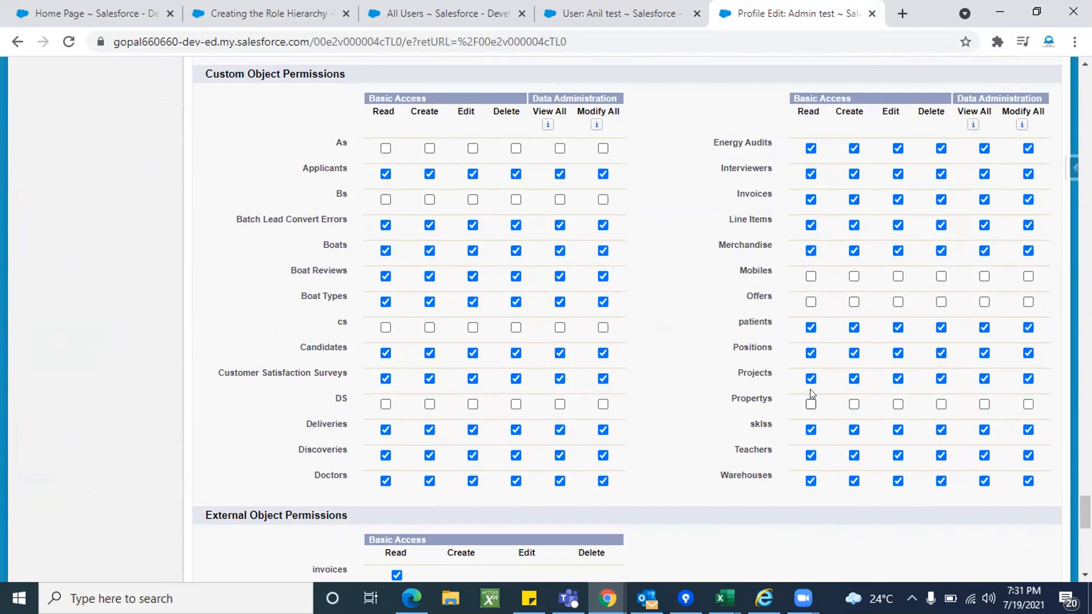
pyautogui.click(811, 404)
pyautogui.click(1028, 405)
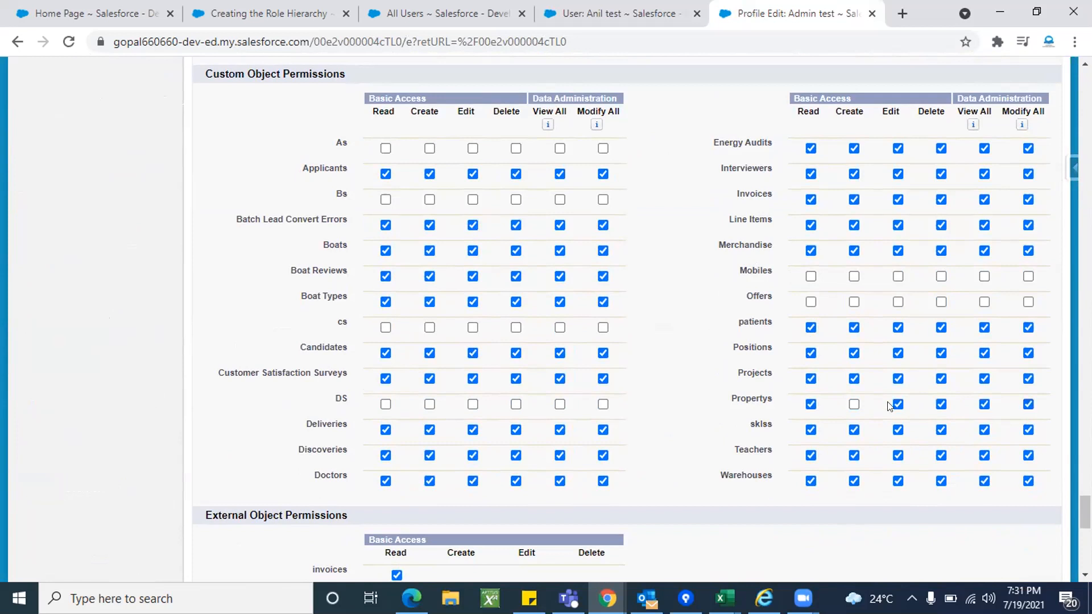
pyautogui.click(854, 404)
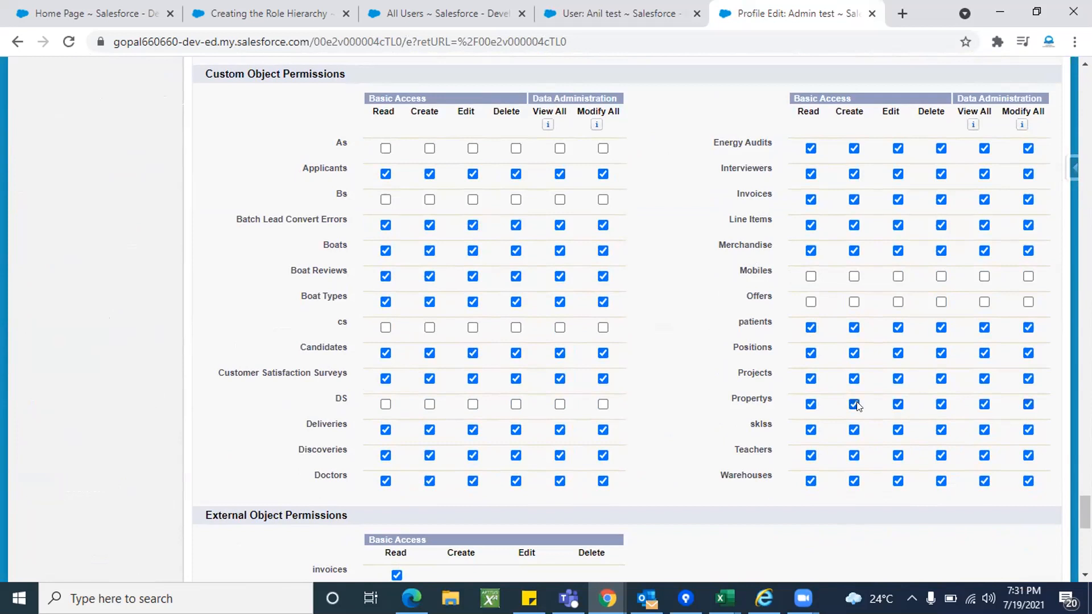
pyautogui.click(1028, 302)
pyautogui.click(854, 302)
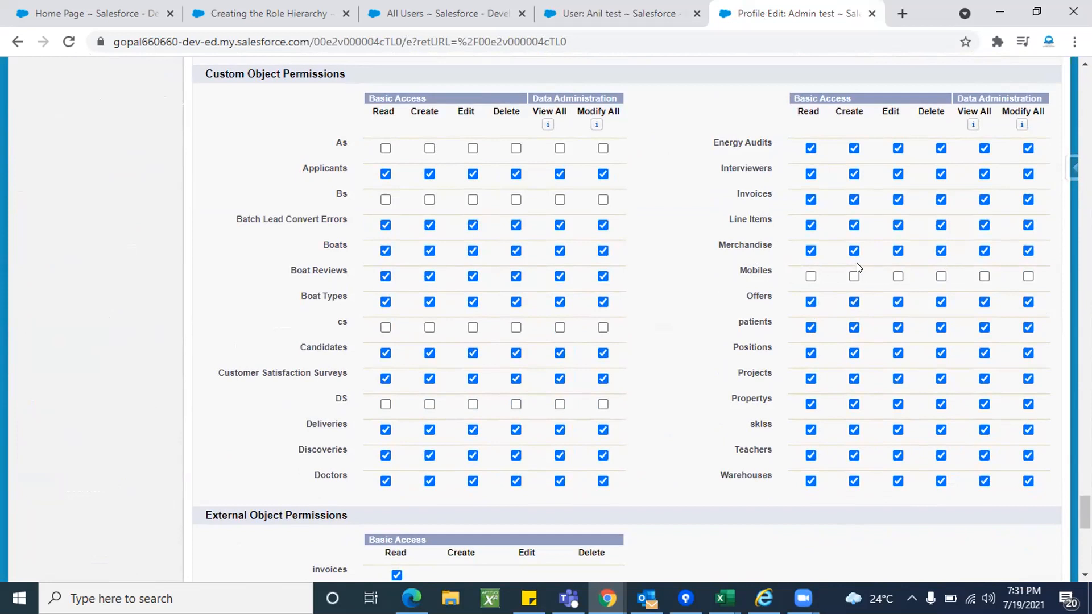
pyautogui.doubleClick(761, 269)
pyautogui.click(692, 302)
pyautogui.doubleClick(752, 270)
pyautogui.click(739, 280)
pyautogui.doubleClick(762, 269)
pyautogui.click(707, 336)
# Save the Admin test profile
pyautogui.scroll(-9, 707, 336)
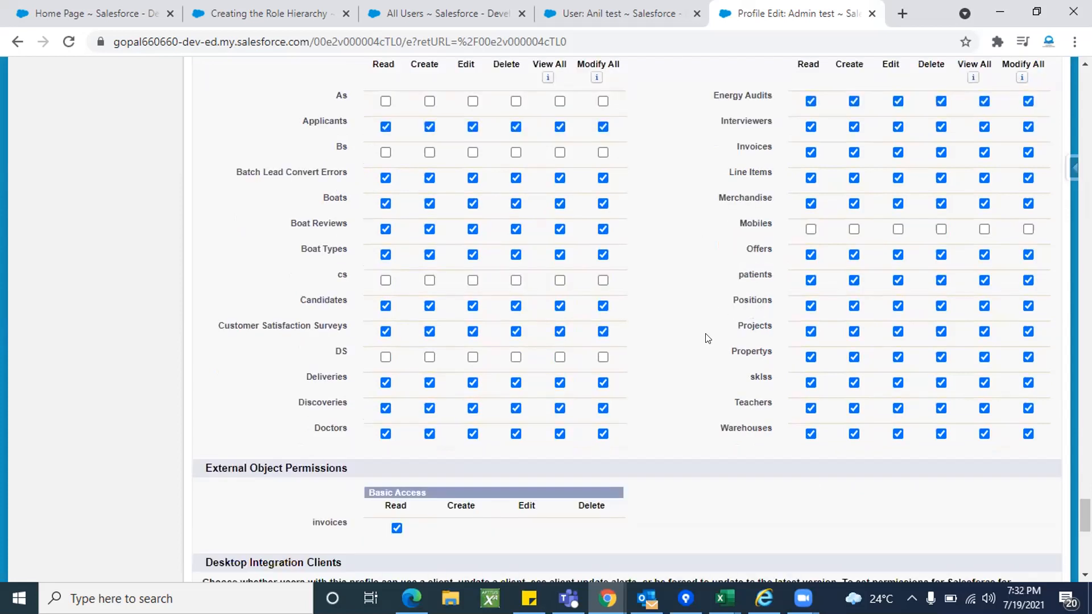
pyautogui.scroll(-1, 706, 338)
pyautogui.click(470, 539)
pyautogui.scroll(20, 630, 404)
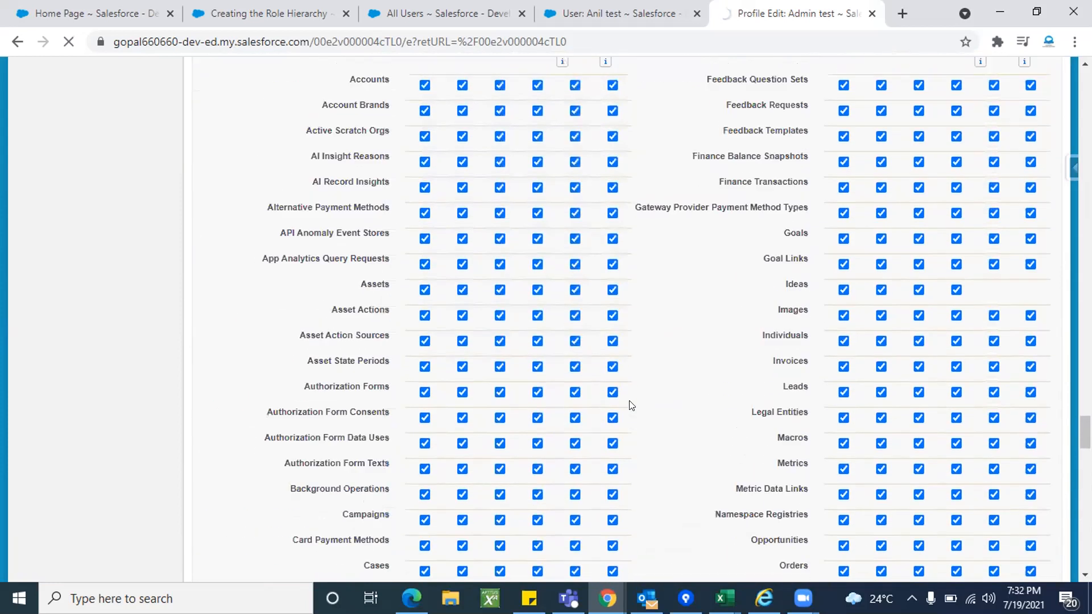
pyautogui.scroll(20, 678, 339)
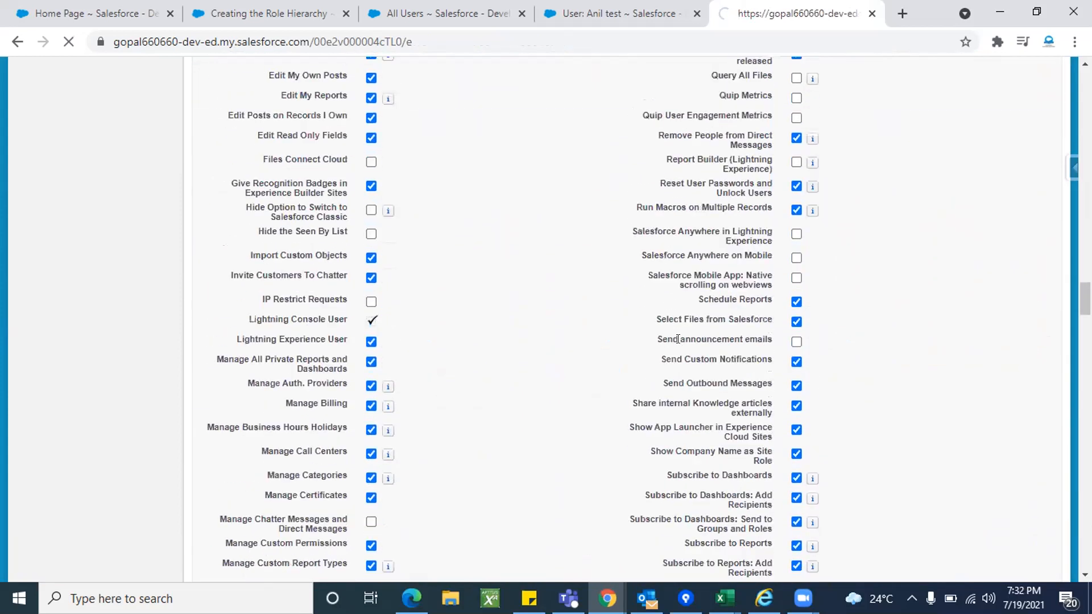
pyautogui.scroll(10, 677, 339)
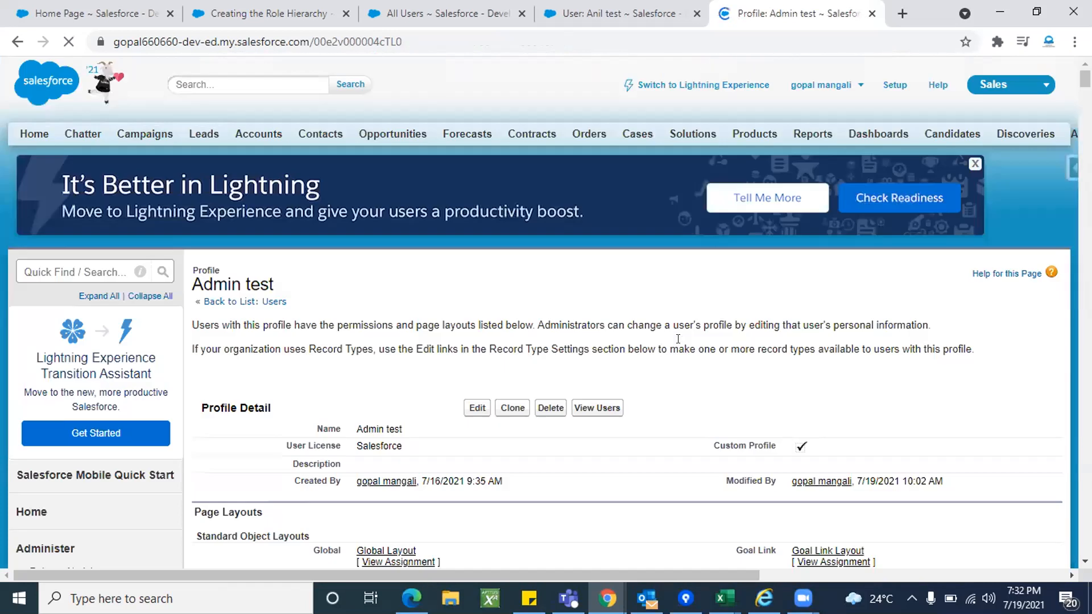
# Switch to the Zoom meeting
pyautogui.click(545, 44)
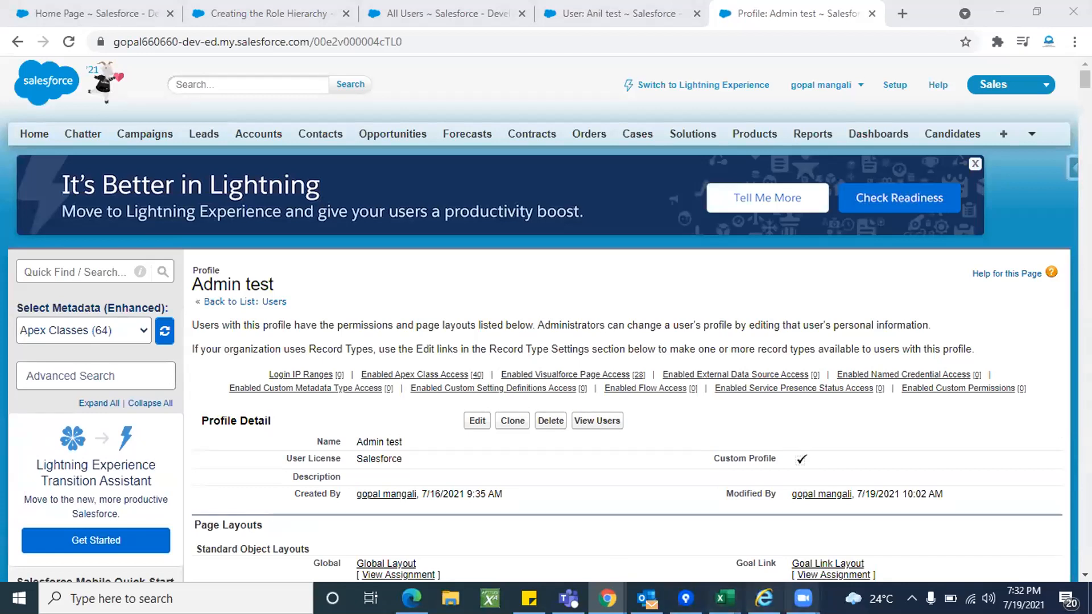
pyautogui.moveTo(803, 598)
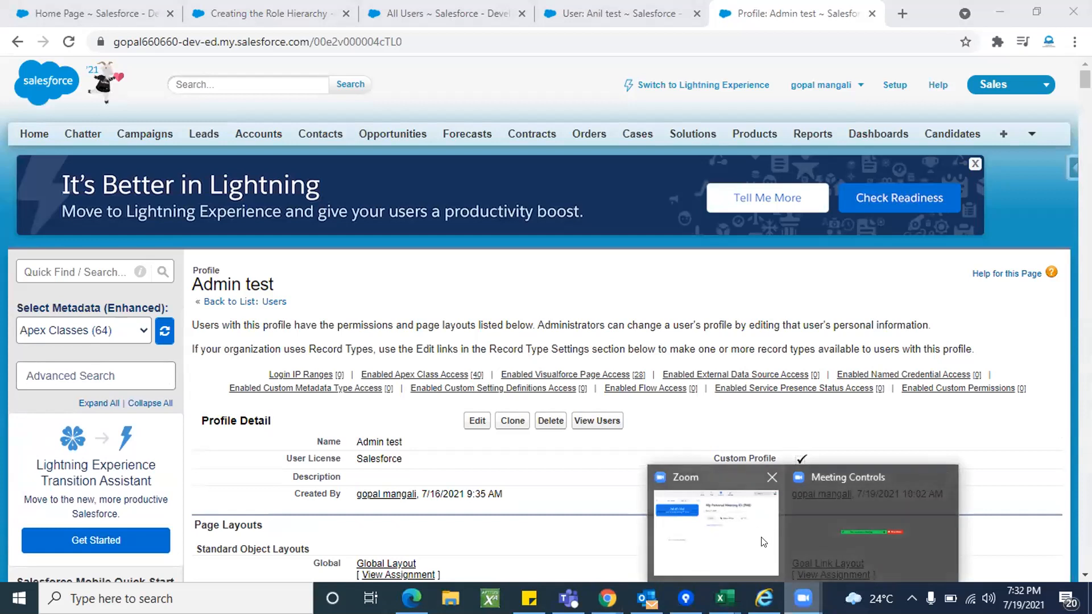
pyautogui.click(796, 533)
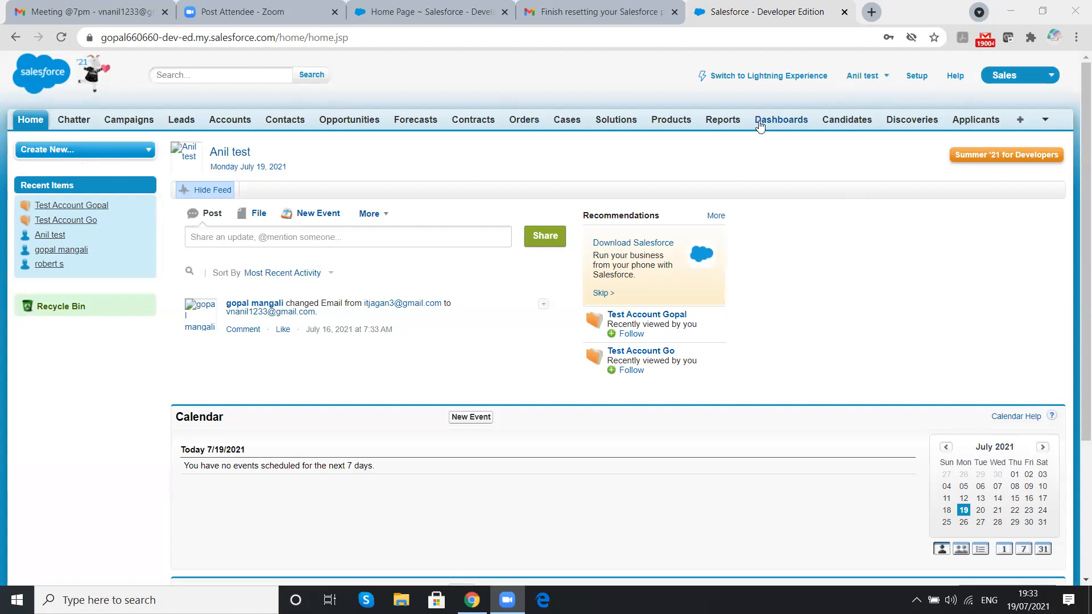
# Open Setup as the test user, search the setup options for "apps", and list the apps available to that user
pyautogui.click(917, 75)
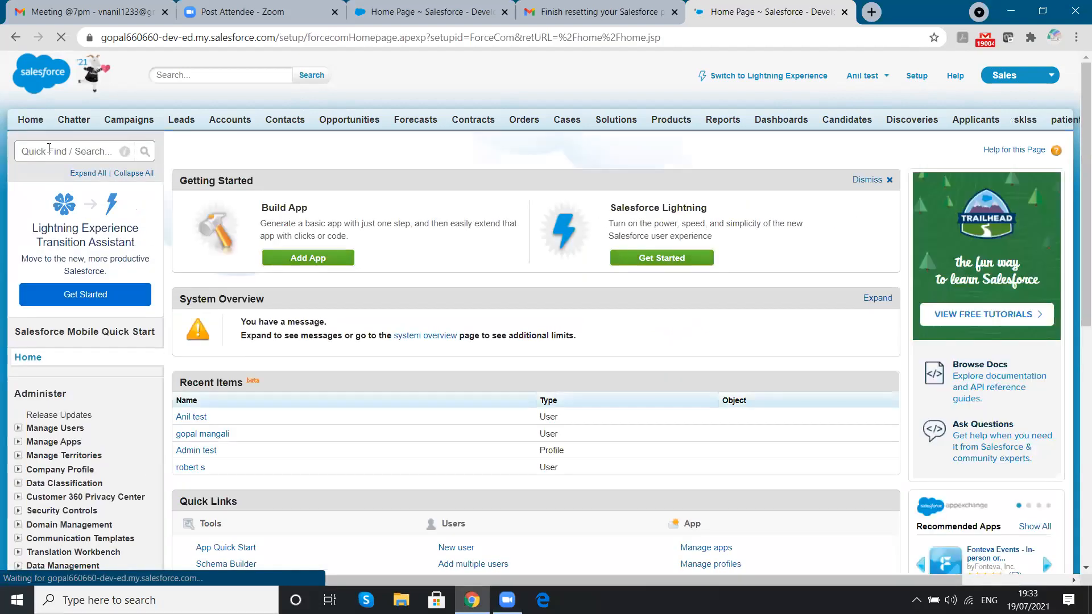
pyautogui.click(49, 149)
pyautogui.write('apps')
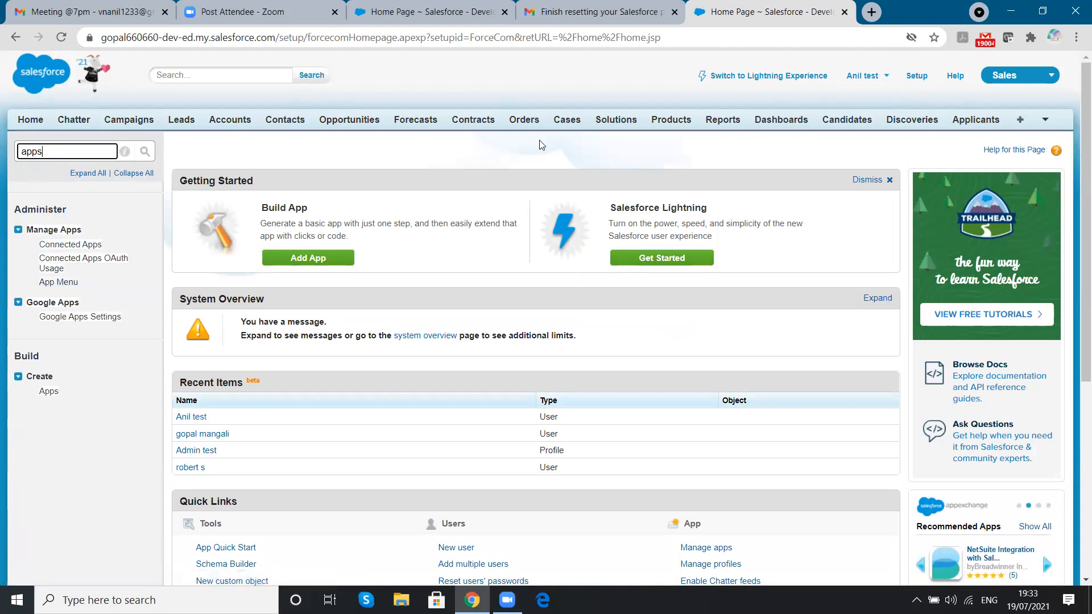
pyautogui.click(1050, 76)
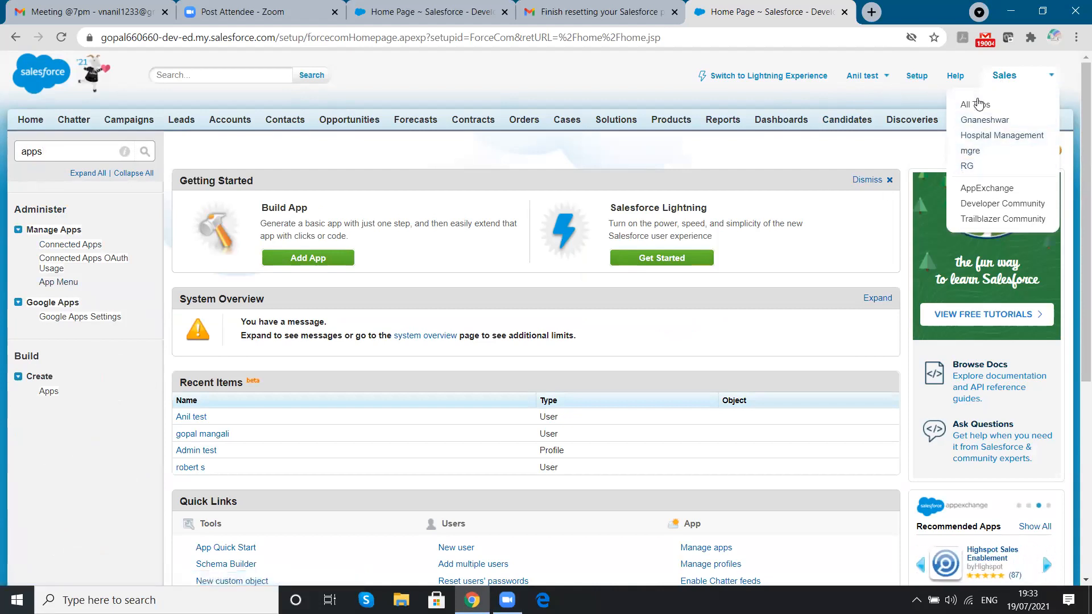
# Switch the test user's session to the RG app
pyautogui.click(969, 166)
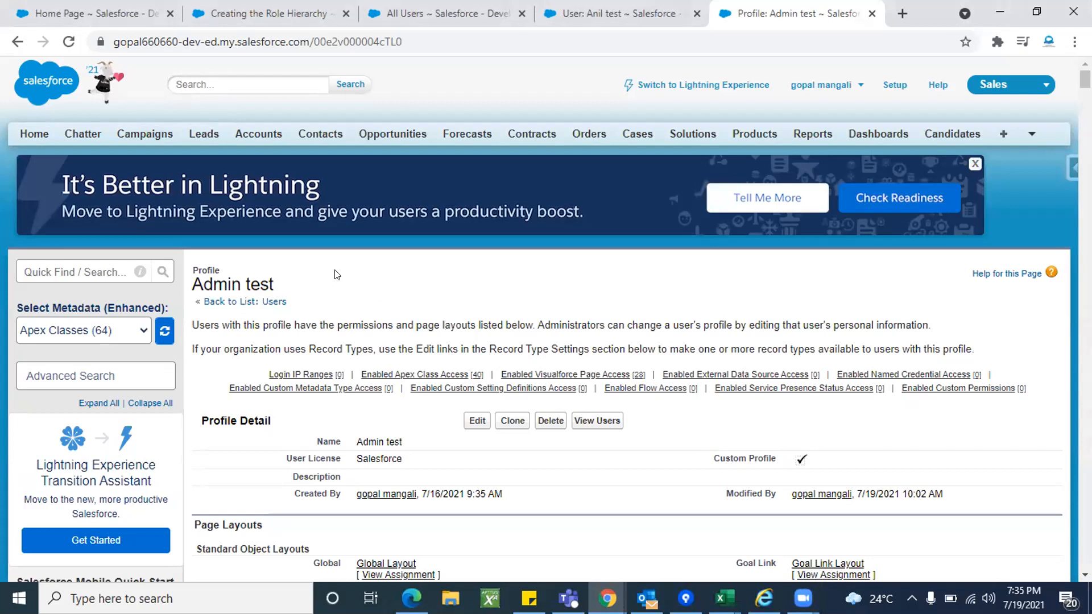
# Return to the test user's record in the administrator session and open the Admin test profile assigned to it
pyautogui.click(632, 13)
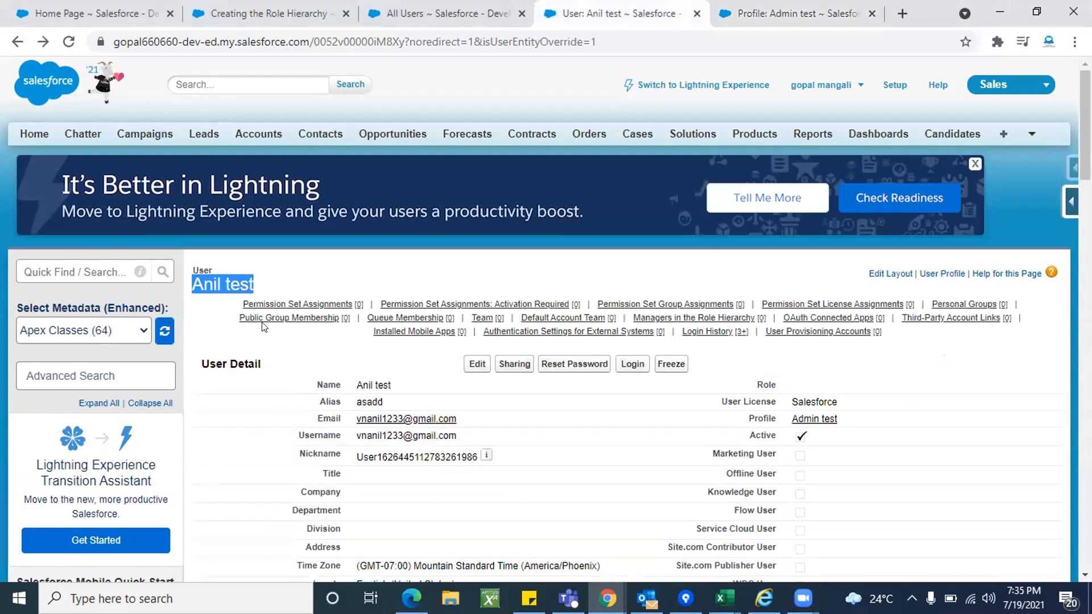
pyautogui.click(228, 278)
pyautogui.tripleClick(228, 278)
pyautogui.click(325, 402)
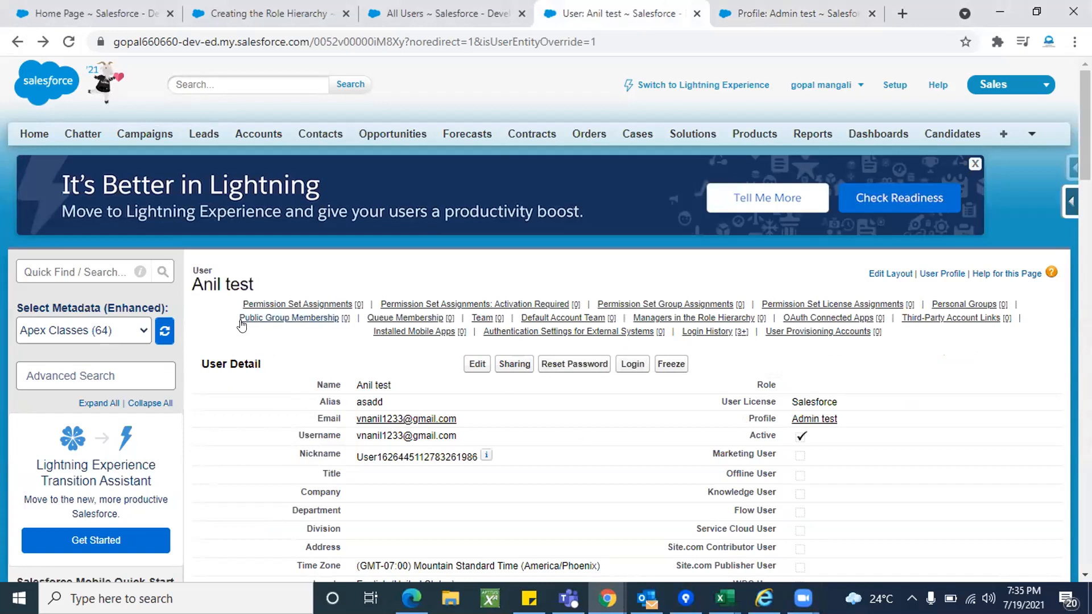
pyautogui.click(817, 422)
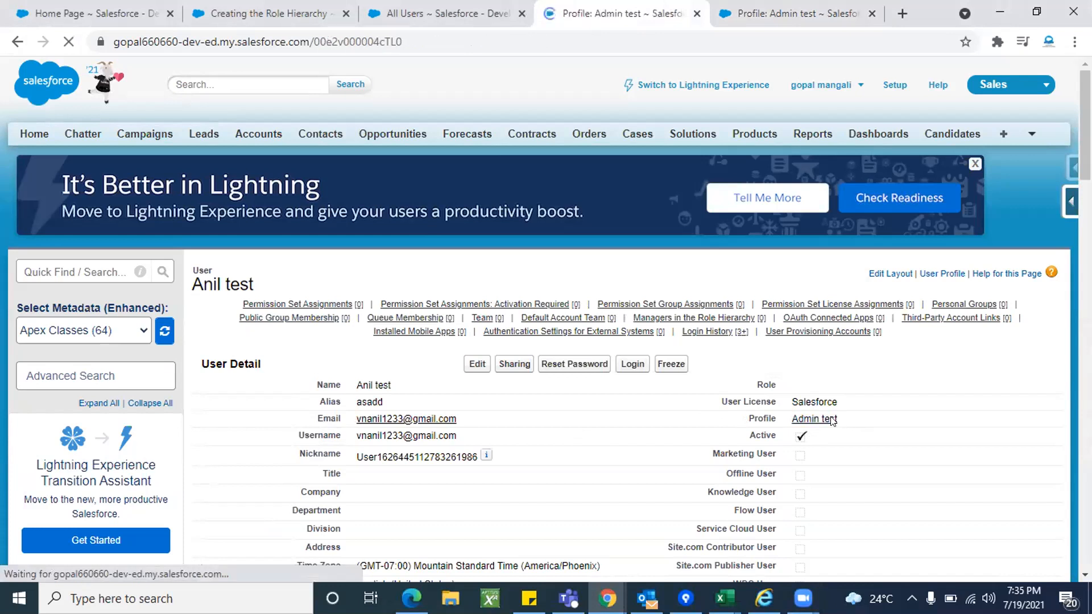
# Edit the Admin test profile, check its custom object permissions for Mobiles, and save it
pyautogui.scroll(-3, 546, 375)
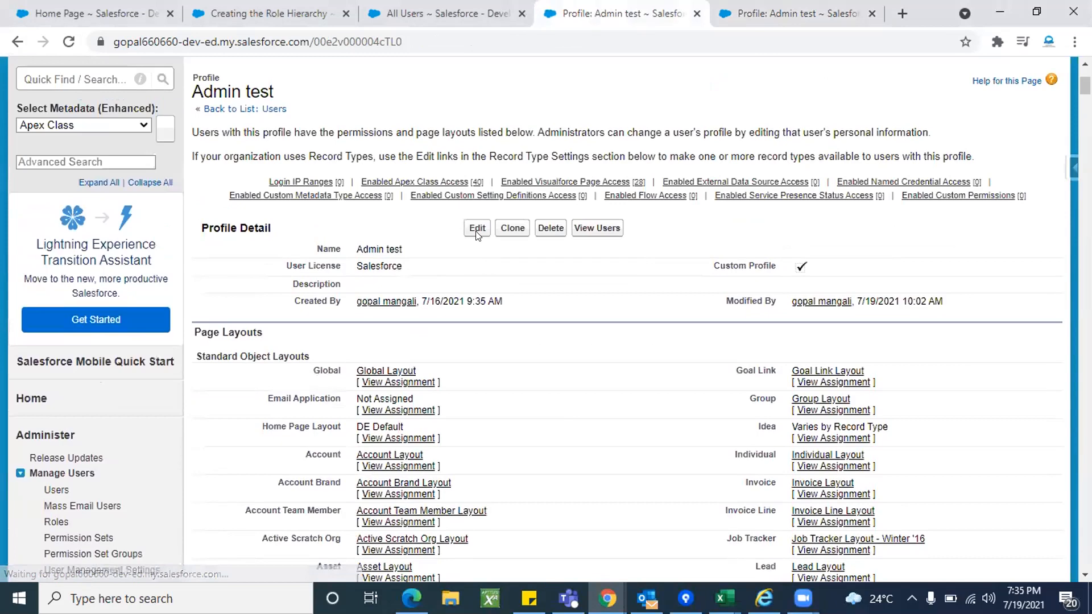
pyautogui.click(477, 232)
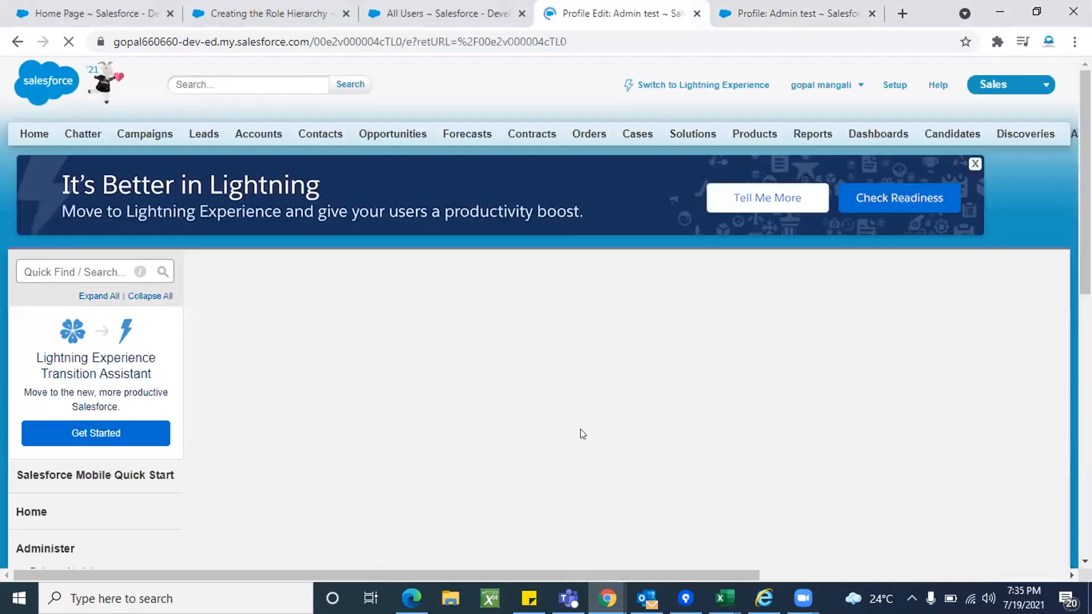
pyautogui.scroll(-15, 604, 421)
pyautogui.scroll(-20, 605, 421)
pyautogui.scroll(-20, 605, 421)
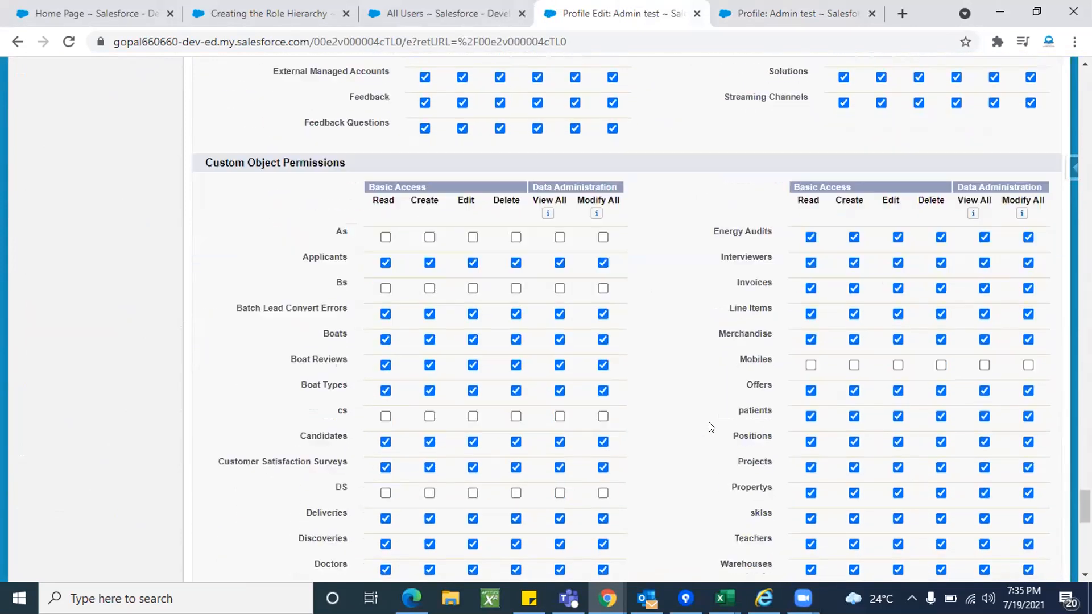
pyautogui.scroll(-1, 709, 427)
pyautogui.doubleClick(757, 323)
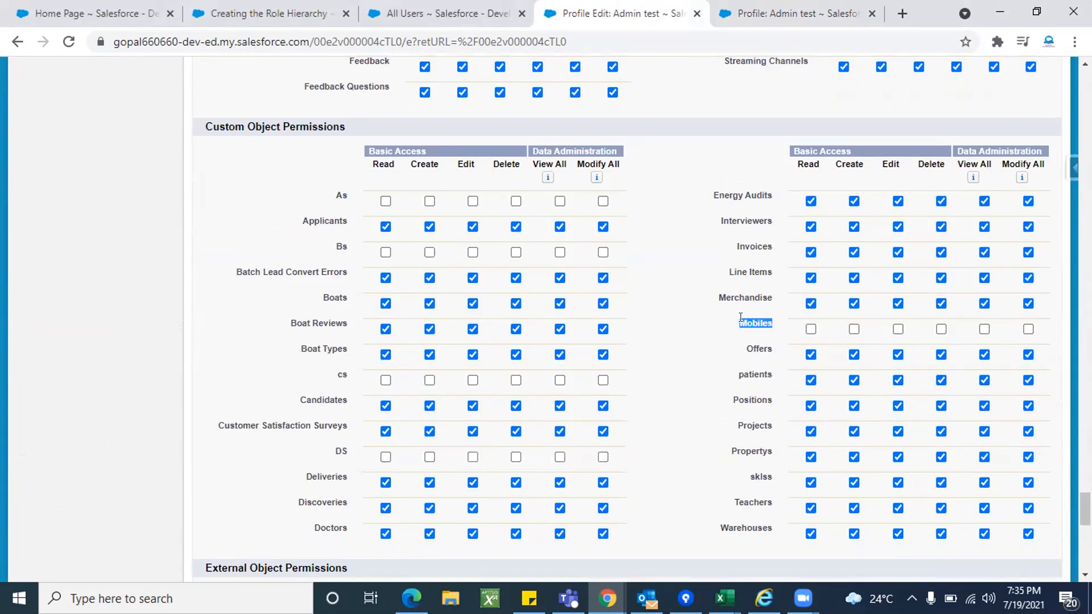
pyautogui.click(712, 326)
pyautogui.scroll(-15, 698, 277)
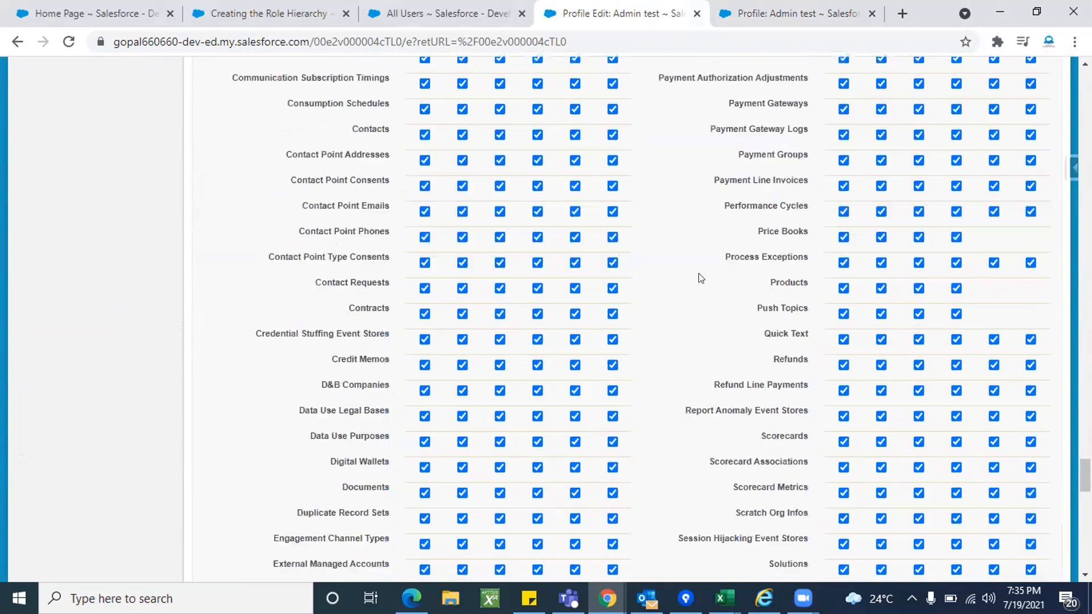
pyautogui.scroll(20, 699, 277)
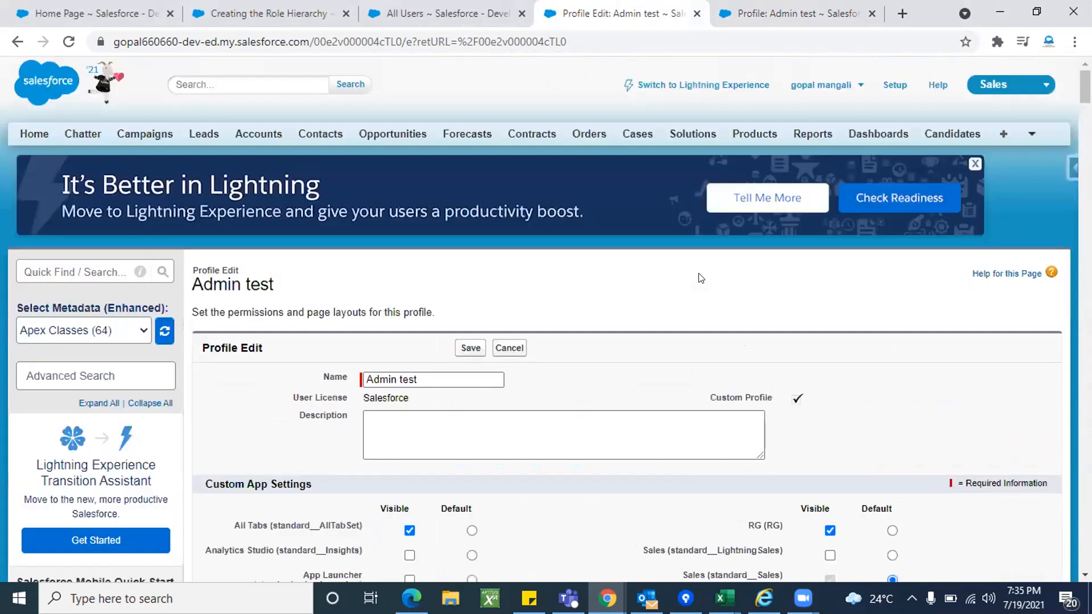
pyautogui.click(467, 349)
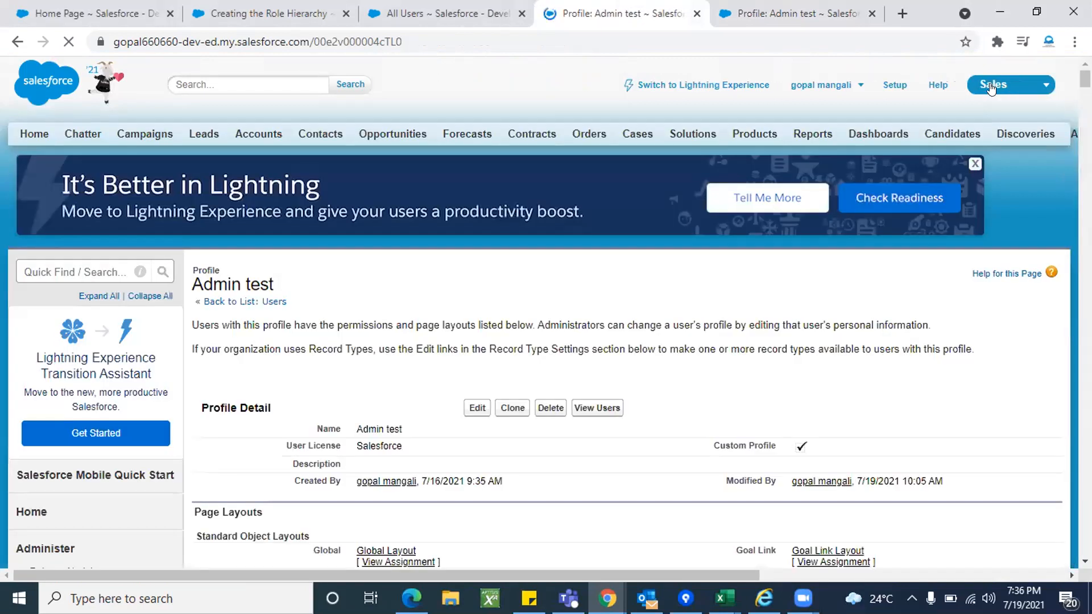
# Switch the administrator's session from the Sales app to the RG app
pyautogui.click(990, 86)
pyautogui.click(954, 314)
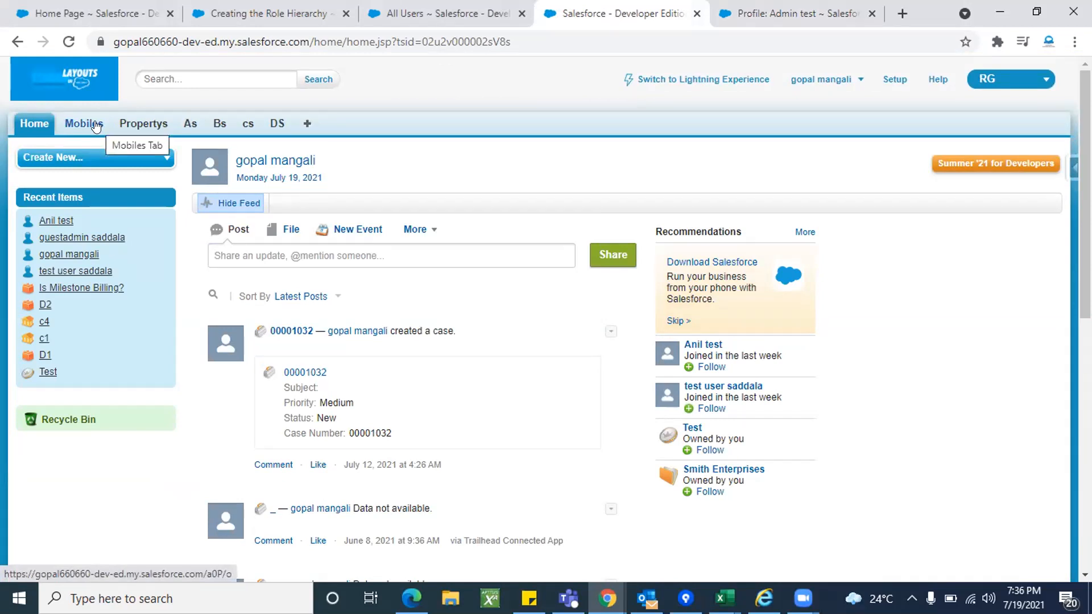
# Reopen the Admin test profile for editing, review the Mobiles object permissions again, and save the profile
pyautogui.click(779, 19)
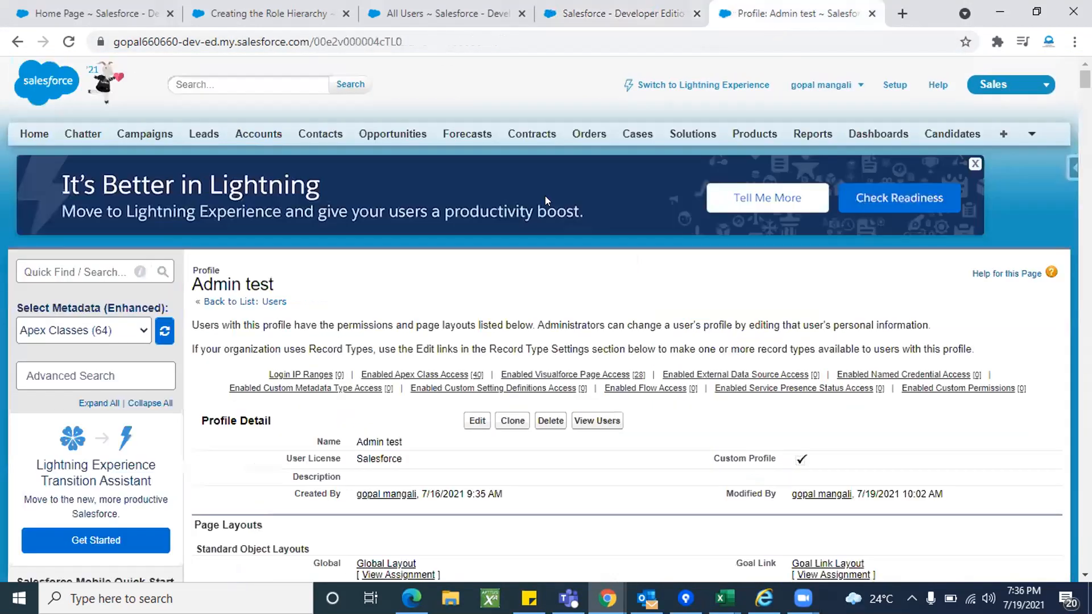
pyautogui.click(478, 423)
pyautogui.scroll(-15, 511, 459)
pyautogui.scroll(-15, 606, 466)
pyautogui.scroll(-20, 607, 466)
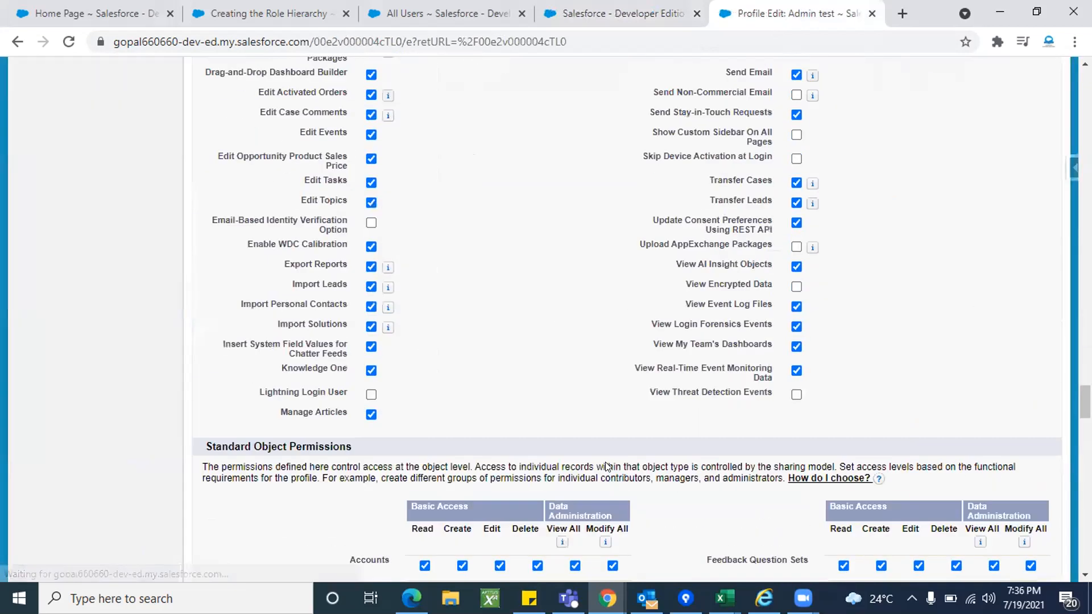
pyautogui.scroll(-20, 605, 462)
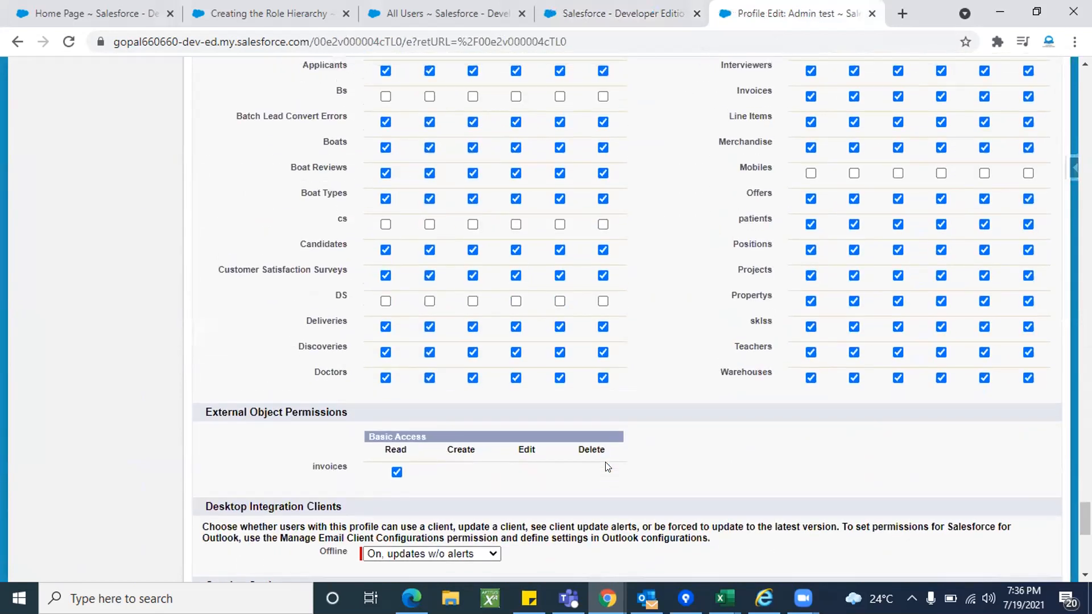
pyautogui.scroll(1, 398, 224)
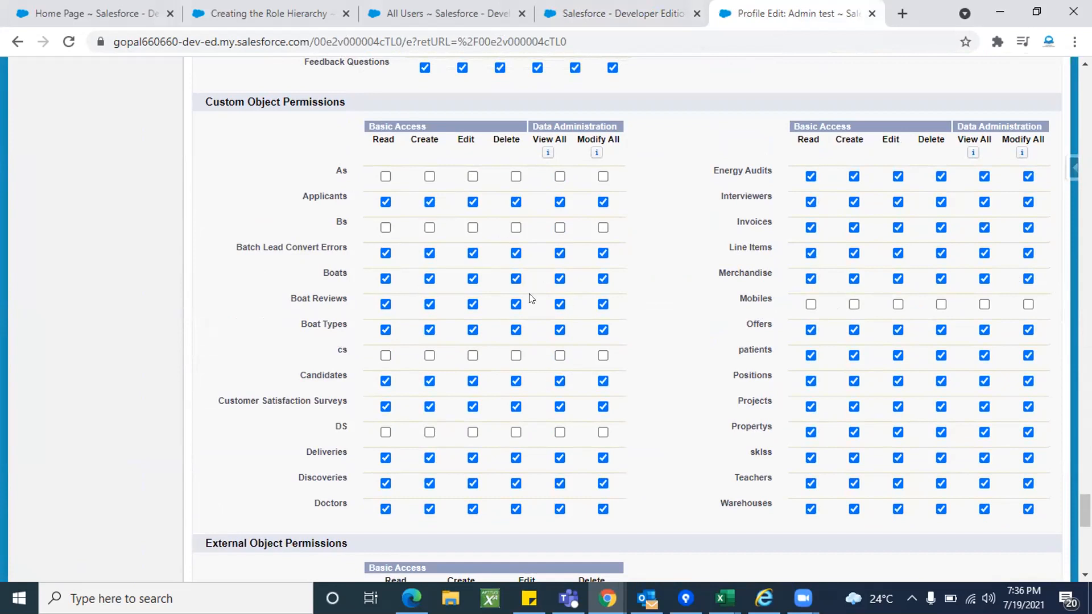
pyautogui.doubleClick(748, 290)
pyautogui.click(750, 291)
pyautogui.doubleClick(750, 293)
pyautogui.click(722, 326)
pyautogui.scroll(3, 722, 327)
pyautogui.scroll(15, 722, 328)
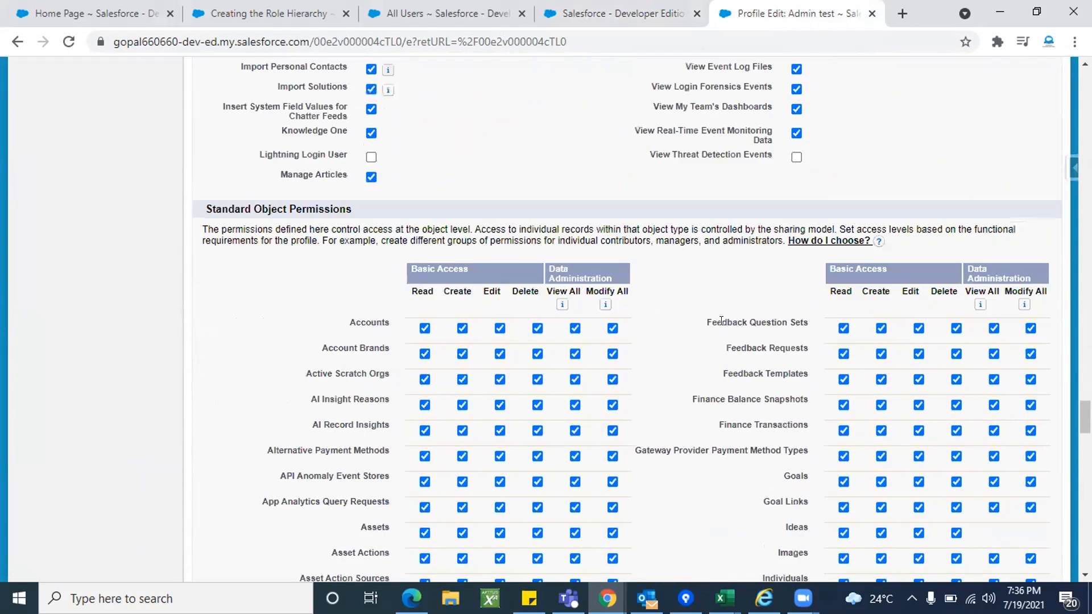
pyautogui.scroll(20, 720, 323)
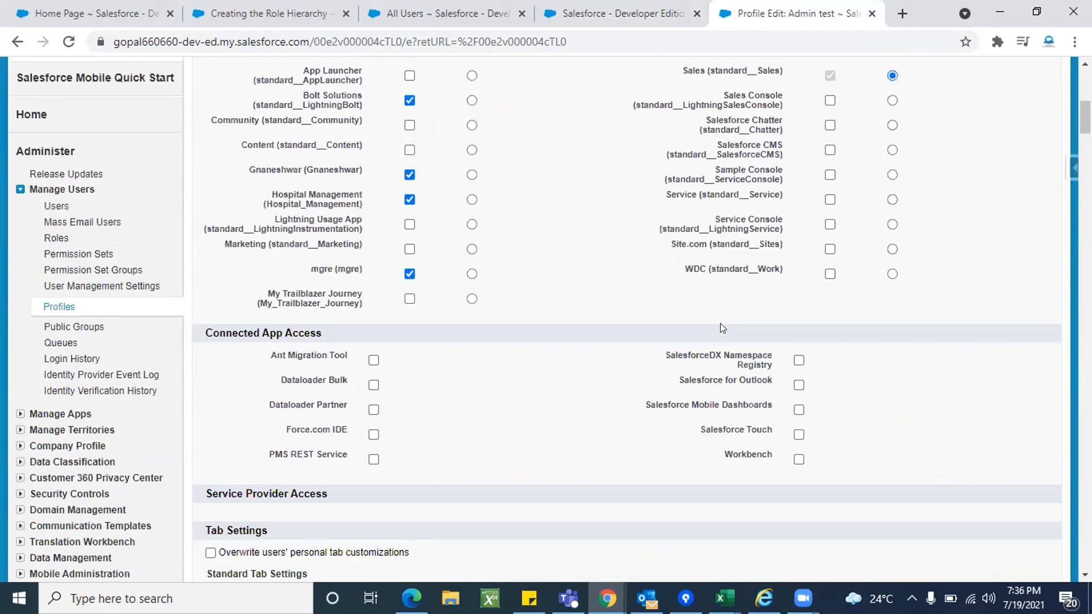
pyautogui.click(467, 338)
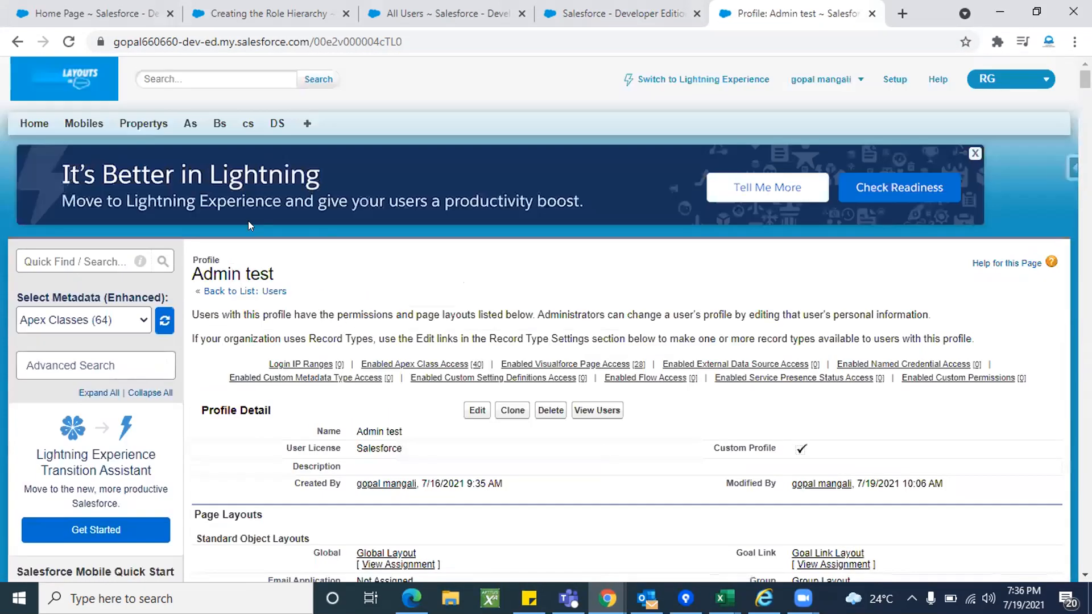
# Search the setup options for "user" and examine the profiles assigned in the All Users list
pyautogui.tripleClick(215, 269)
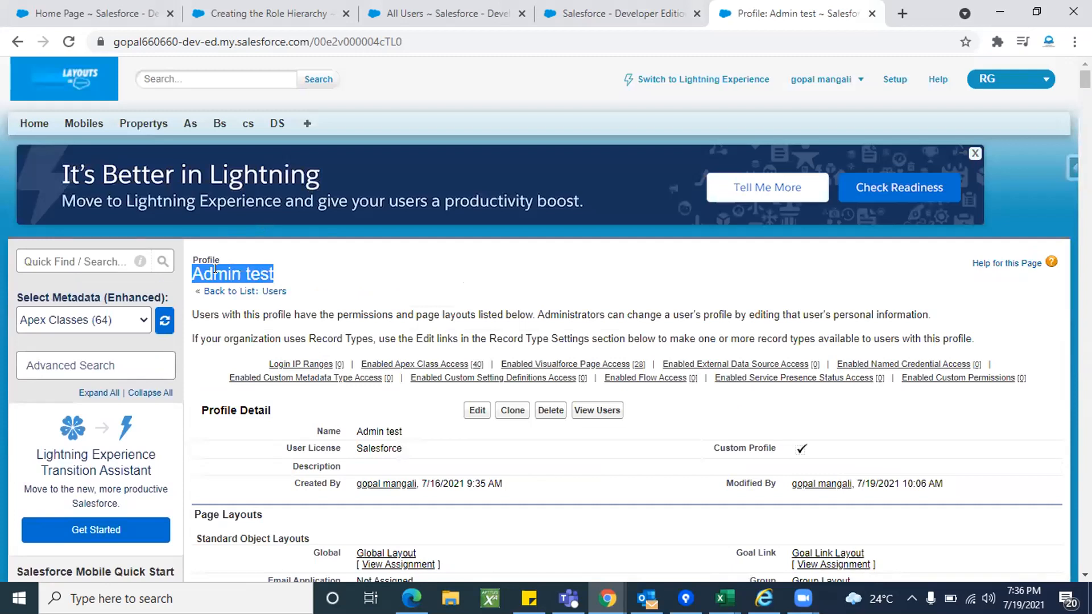
pyautogui.click(302, 276)
pyautogui.click(76, 254)
pyautogui.write('user')
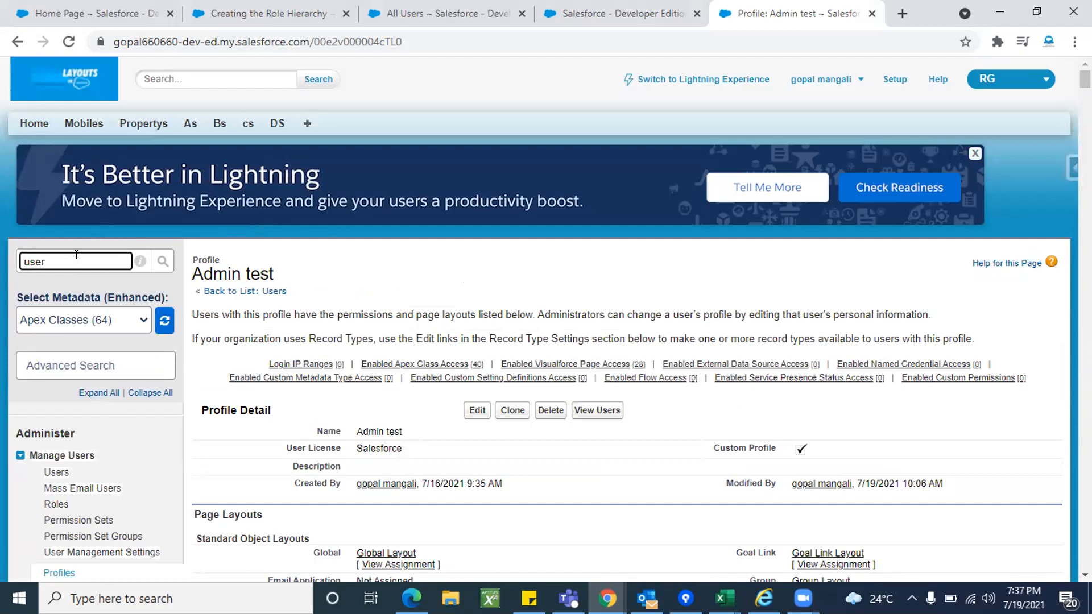
pyautogui.click(63, 470)
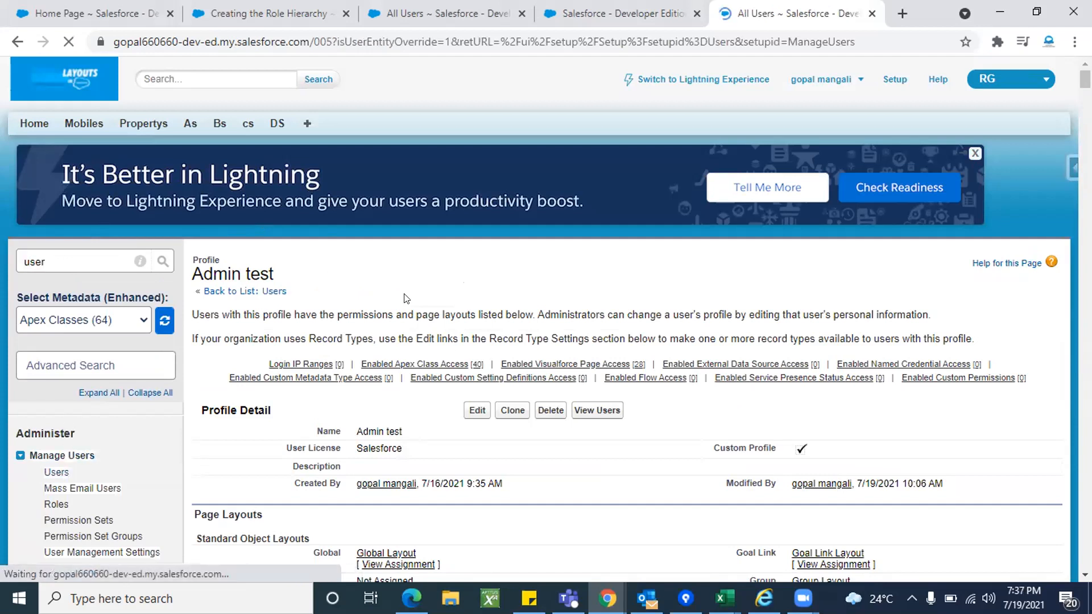
pyautogui.scroll(-3, 448, 345)
pyautogui.scroll(3, 786, 266)
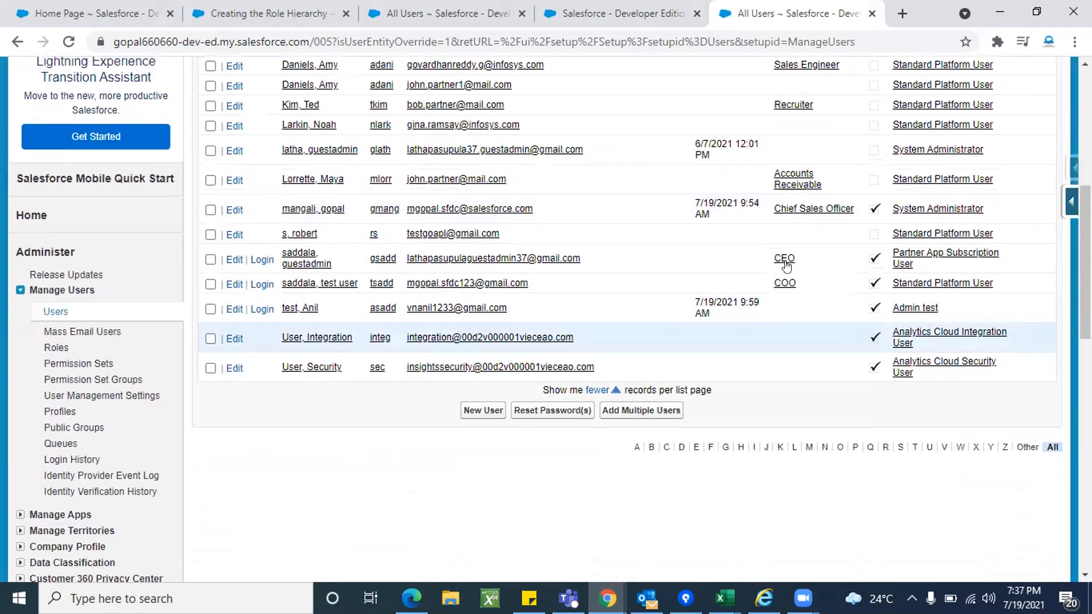
pyautogui.scroll(-1, 807, 347)
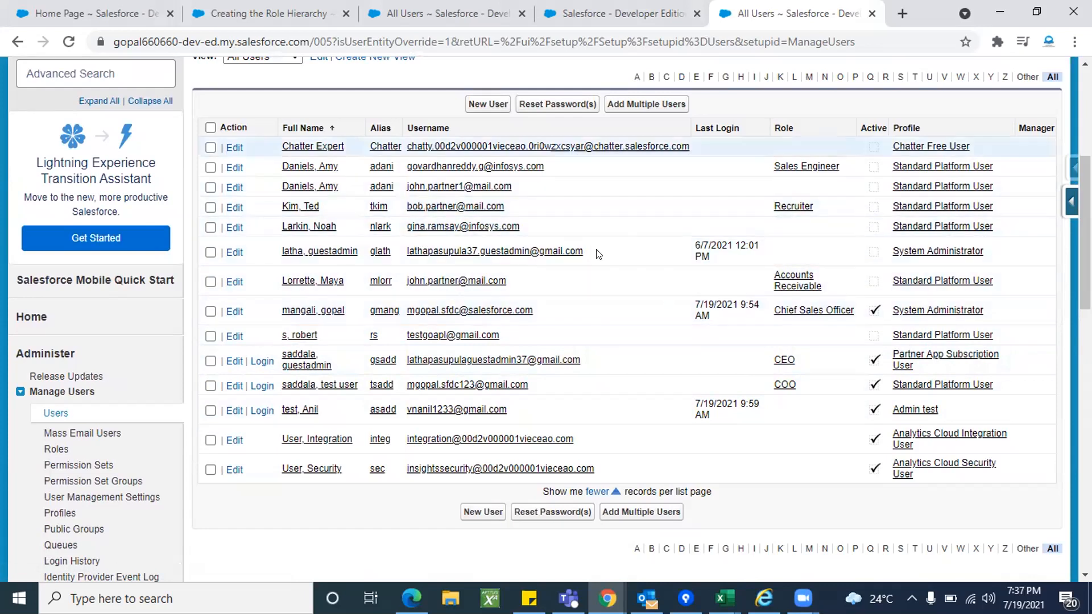
pyautogui.scroll(2, 569, 259)
pyautogui.scroll(-2, 512, 364)
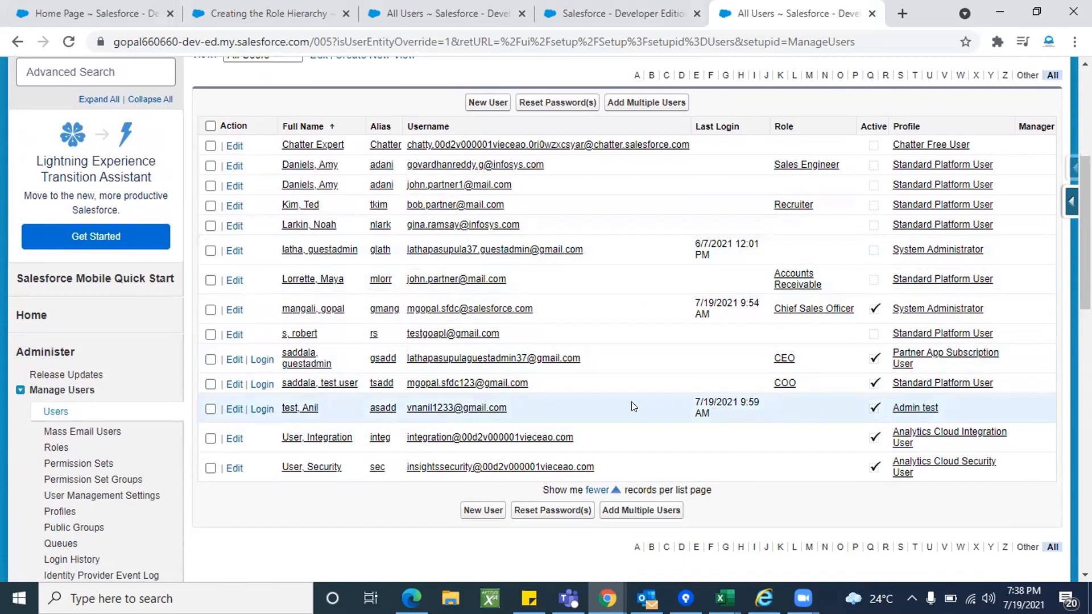
# Search the setup options for "per" and open the Permission Sets list
pyautogui.scroll(5, 633, 408)
pyautogui.click(57, 257)
pyautogui.write('per')
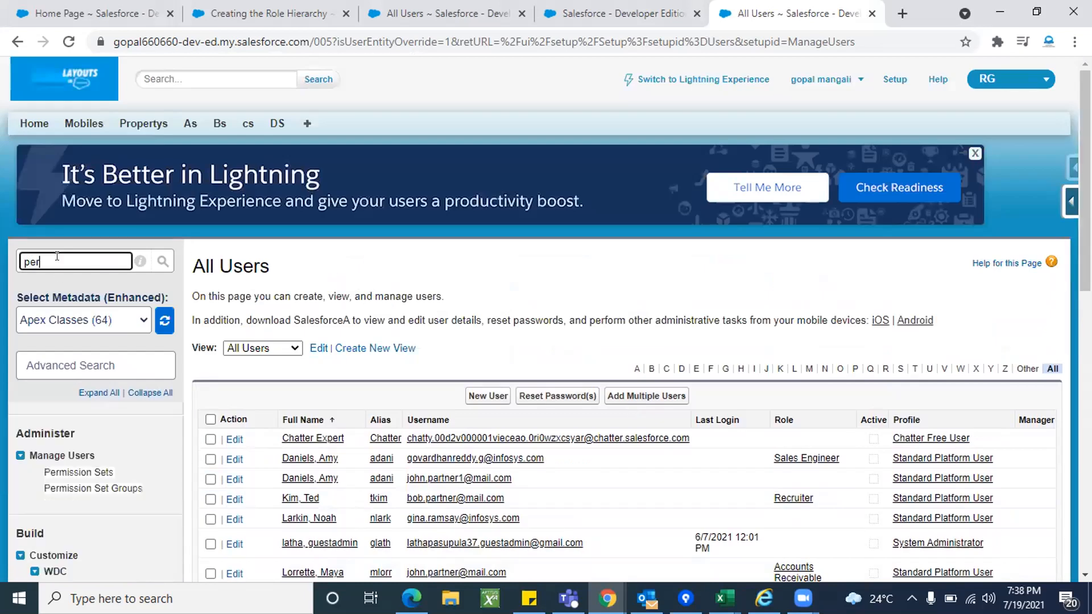
pyautogui.scroll(-2, 66, 318)
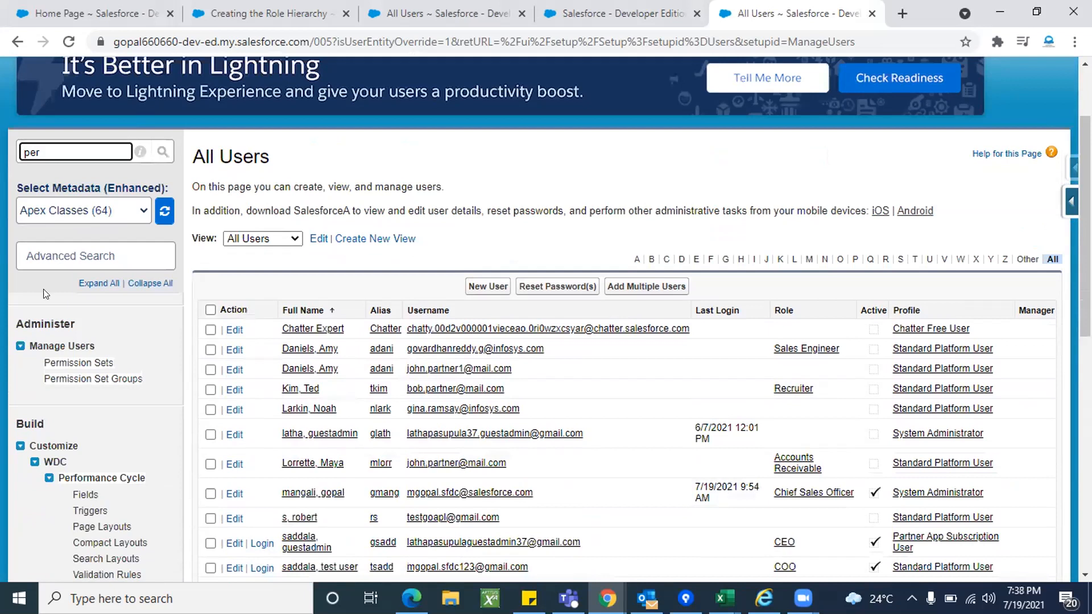
pyautogui.click(72, 365)
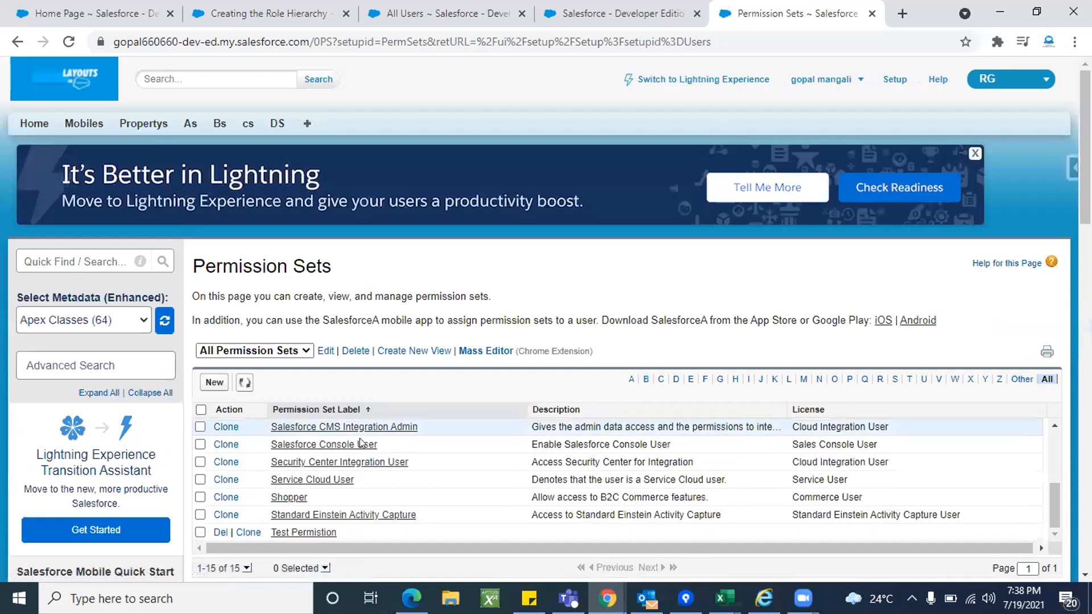
# Start a new permission set with the label "Mobile acess permi"
pyautogui.scroll(-4, 492, 290)
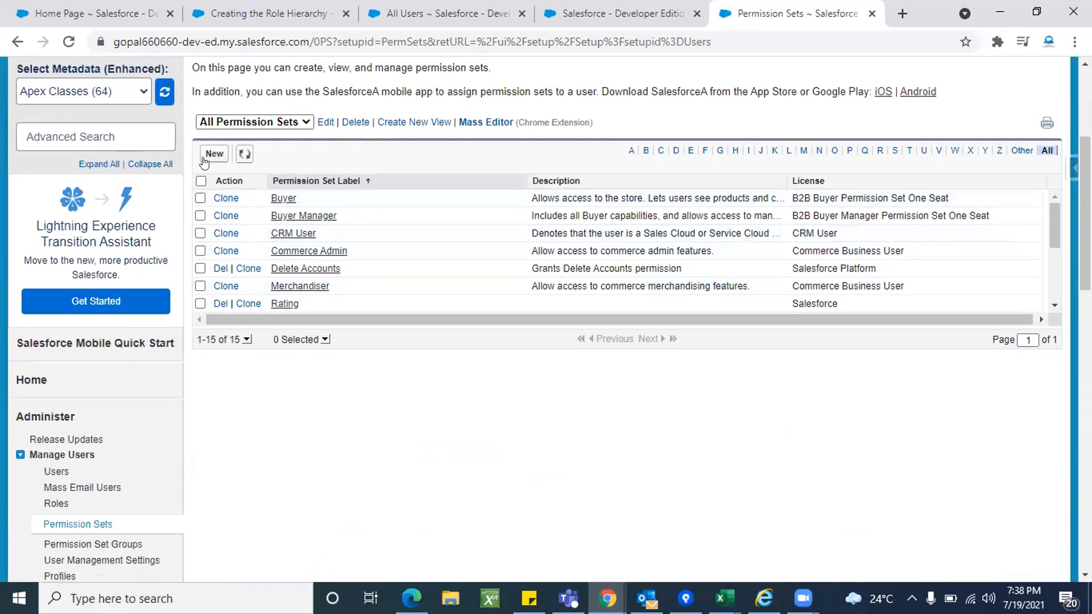
pyautogui.click(205, 153)
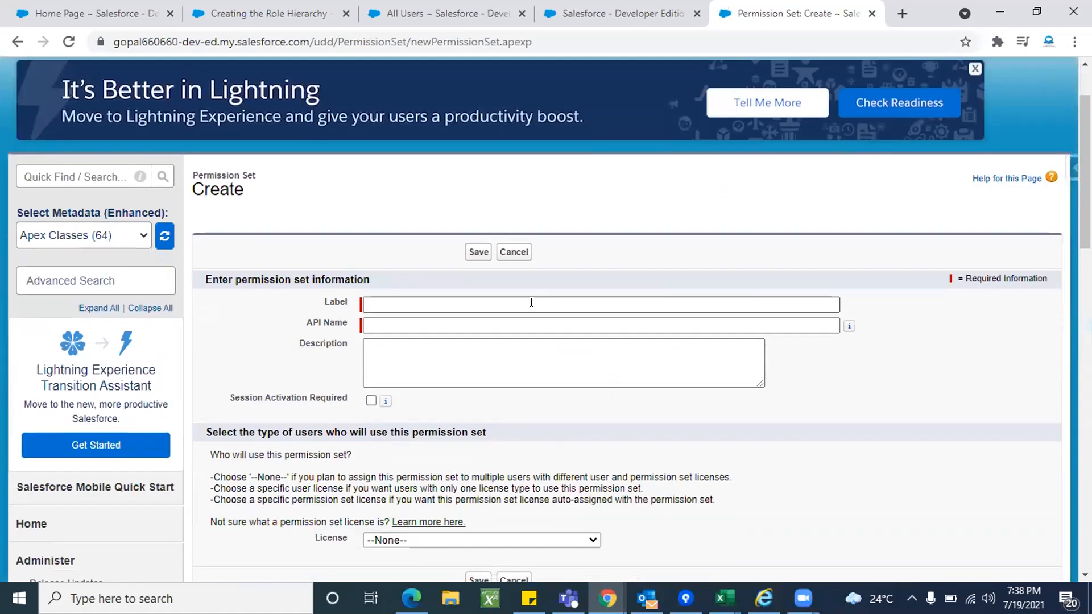
pyautogui.click(532, 302)
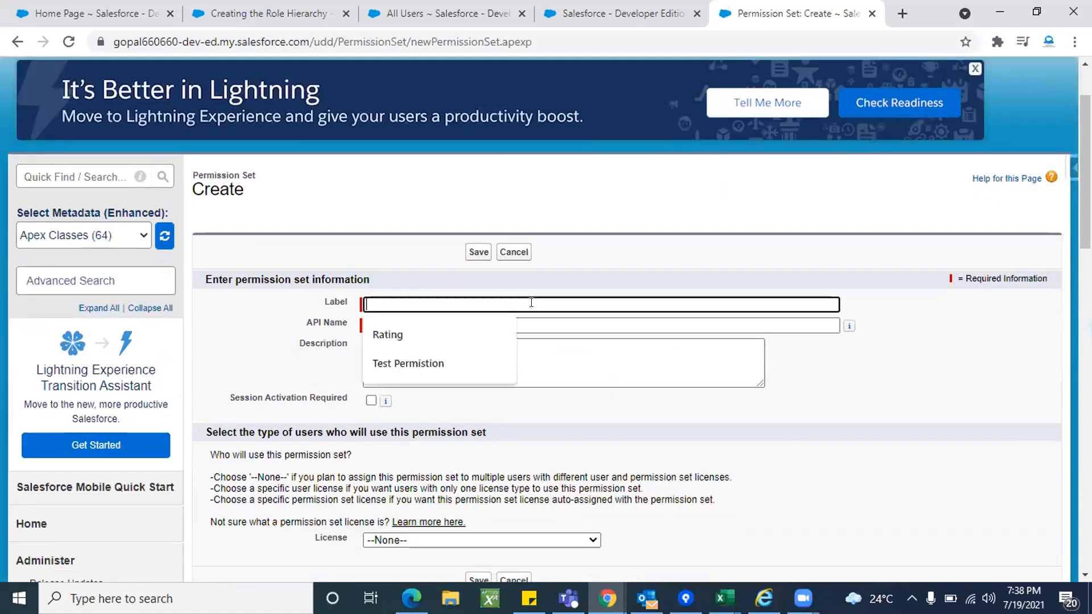
pyautogui.write('Mobie')
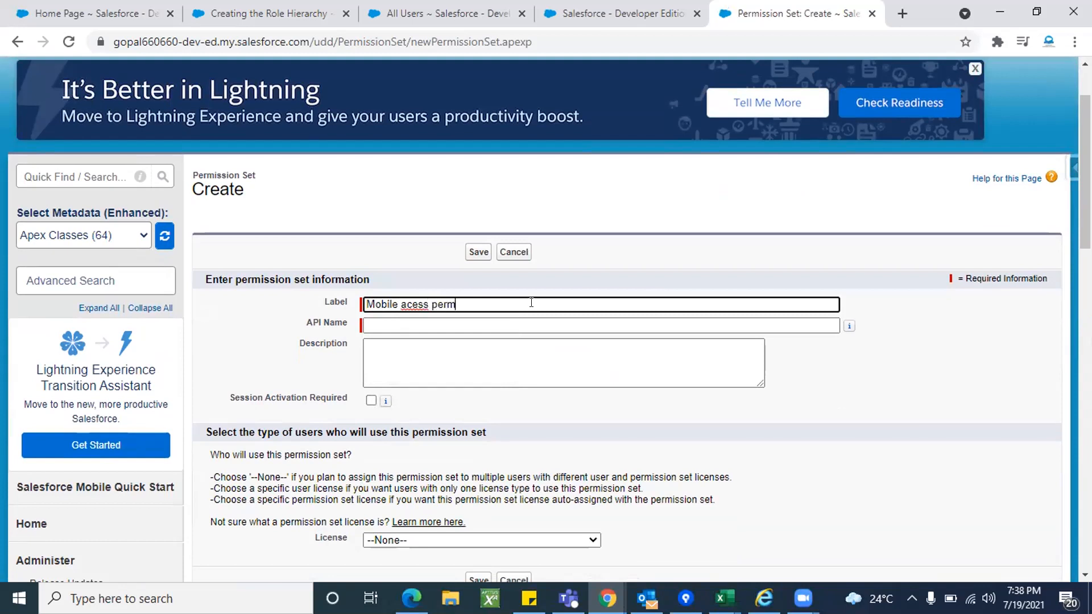
pyautogui.click(645, 260)
# Assign the Salesforce license to the new permission set and save it
pyautogui.scroll(-2, 644, 261)
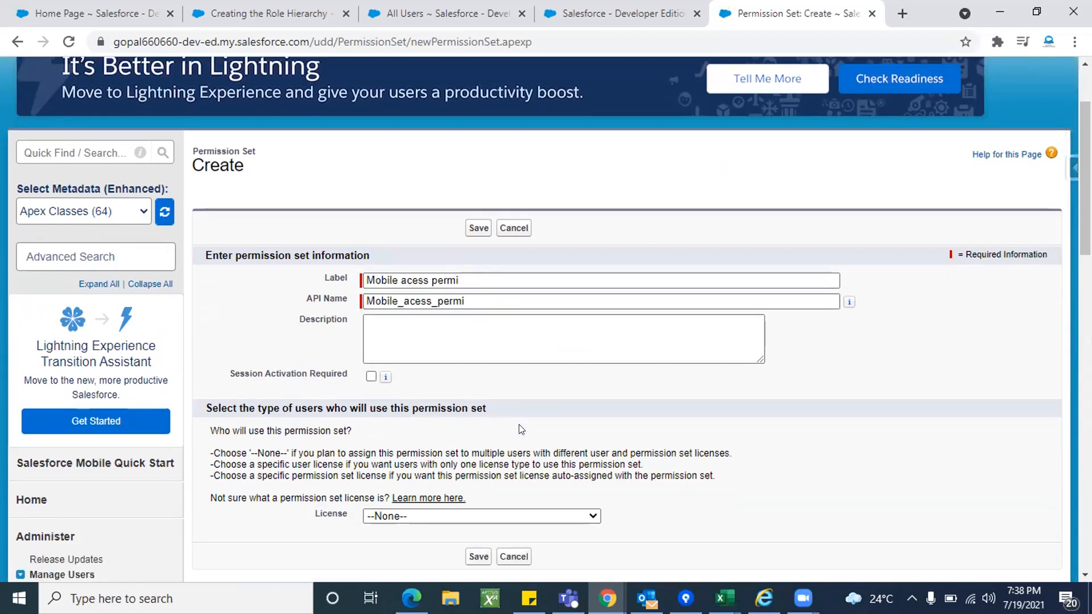
pyautogui.scroll(-1, 398, 392)
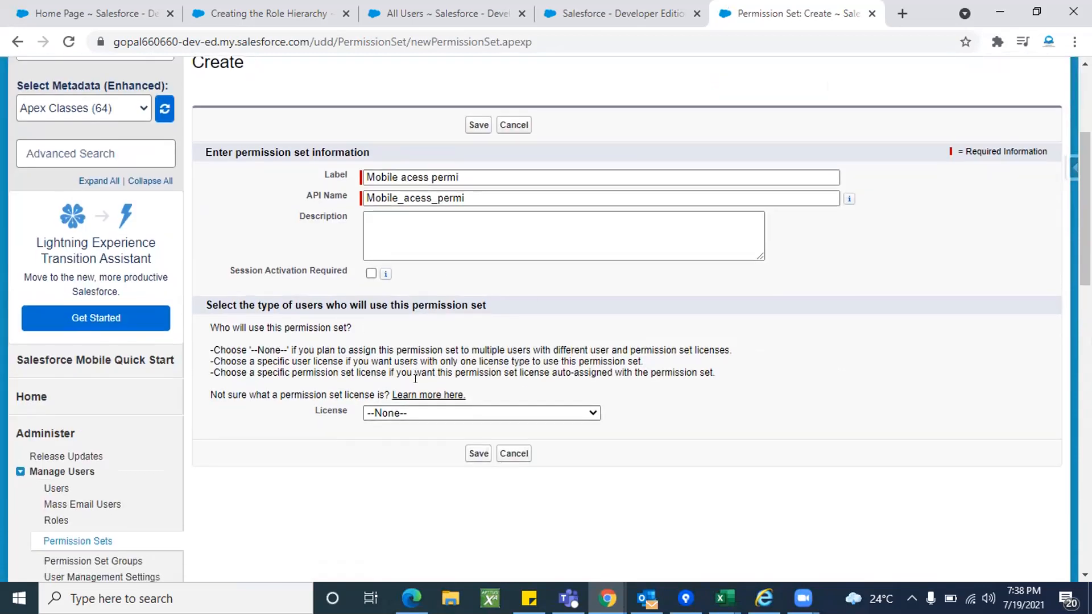
pyautogui.click(404, 410)
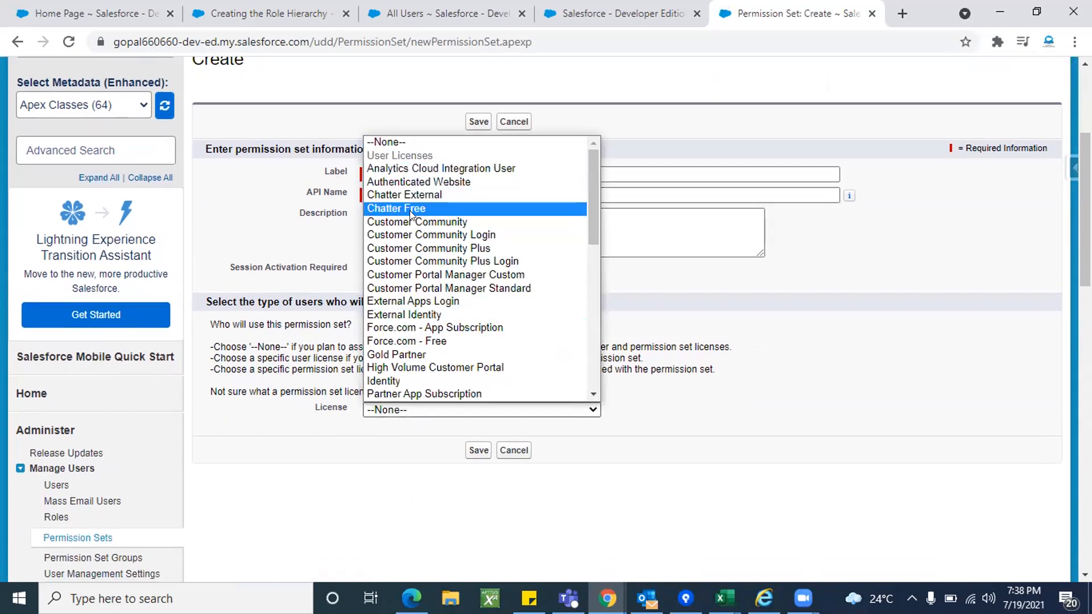
pyautogui.scroll(-2, 414, 341)
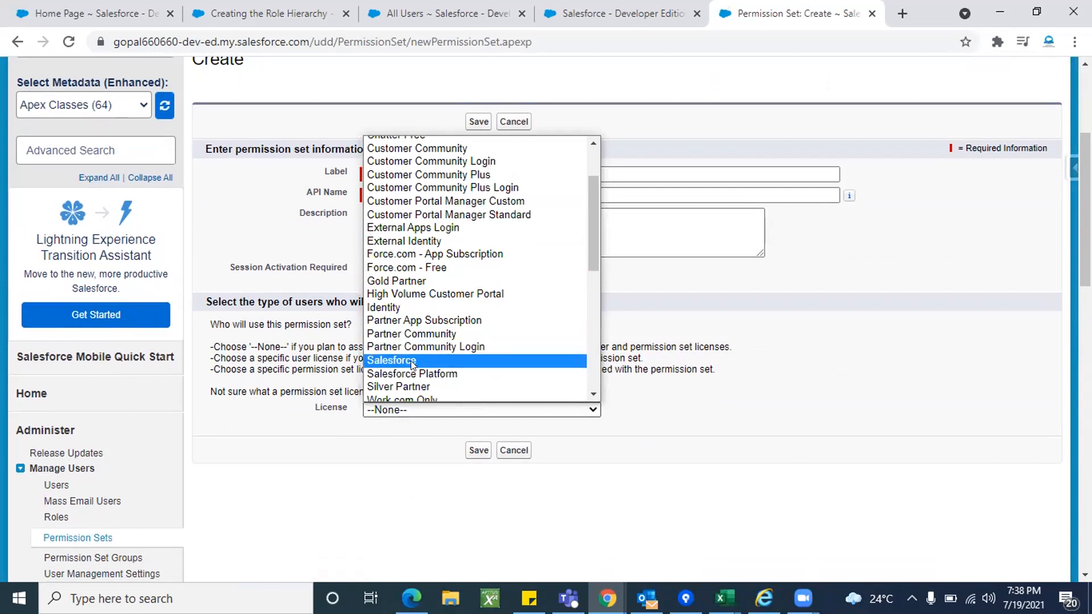
pyautogui.scroll(-1, 411, 361)
pyautogui.click(411, 352)
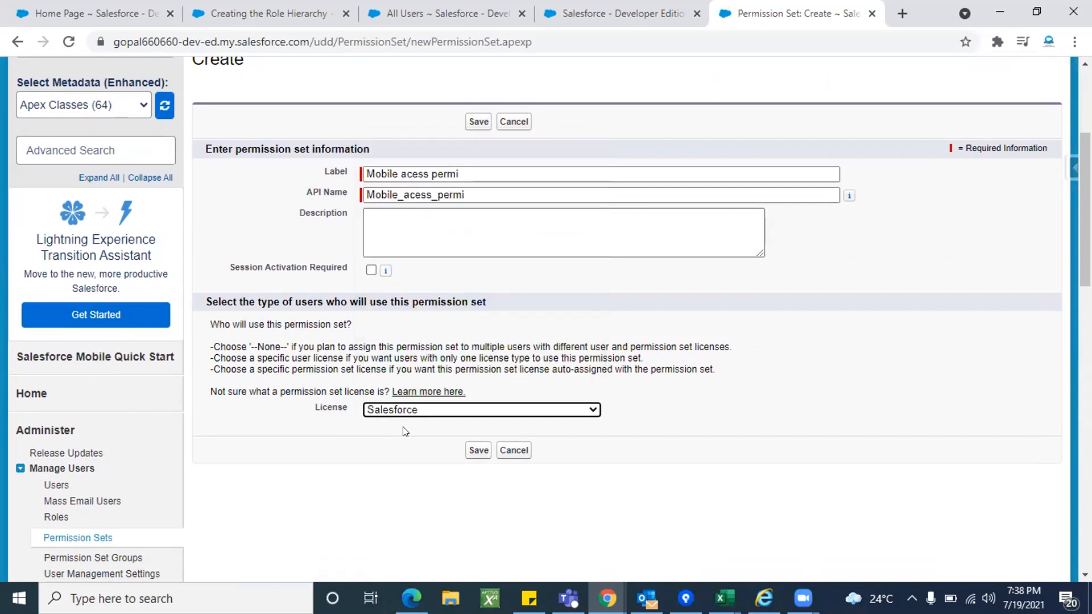
pyautogui.click(477, 122)
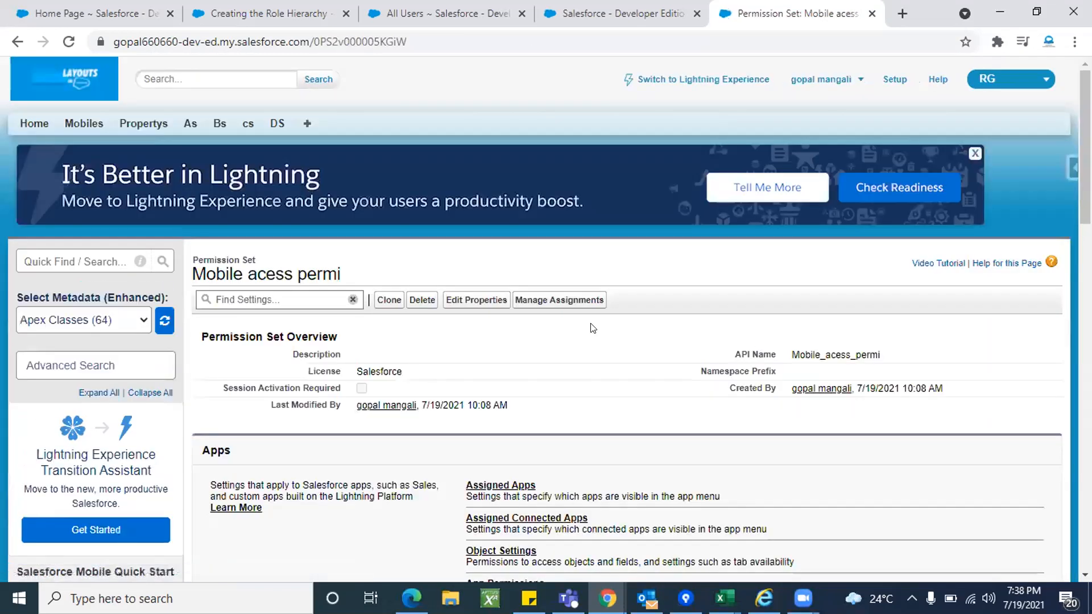
# Examine the new permission set's overview and its available app and system settings
pyautogui.scroll(-1, 591, 328)
pyautogui.tripleClick(263, 224)
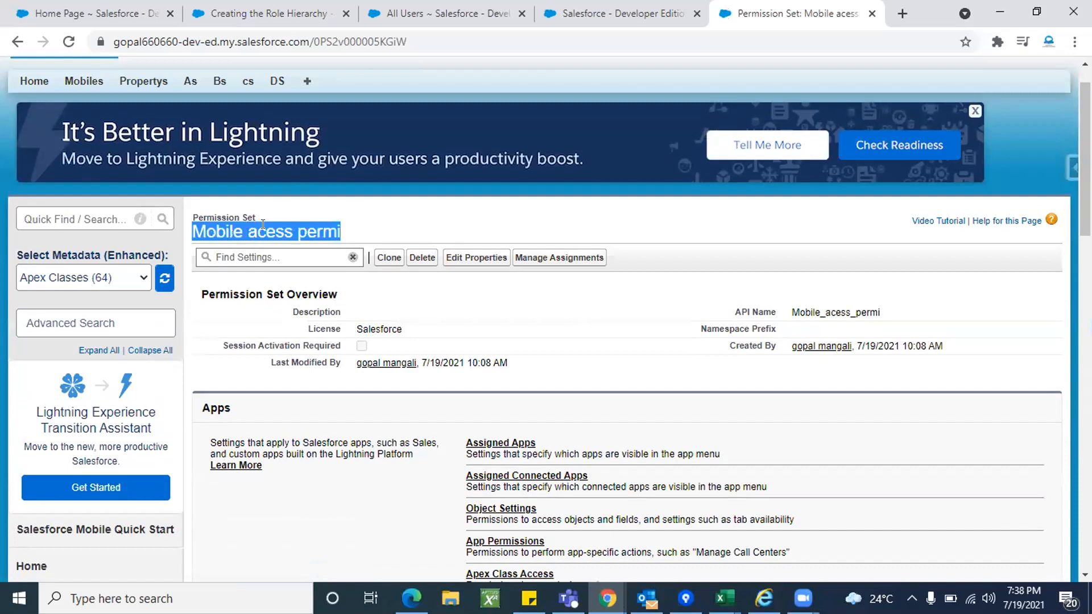
pyautogui.click(276, 223)
pyautogui.tripleClick(275, 228)
pyautogui.click(365, 230)
pyautogui.scroll(-5, 477, 391)
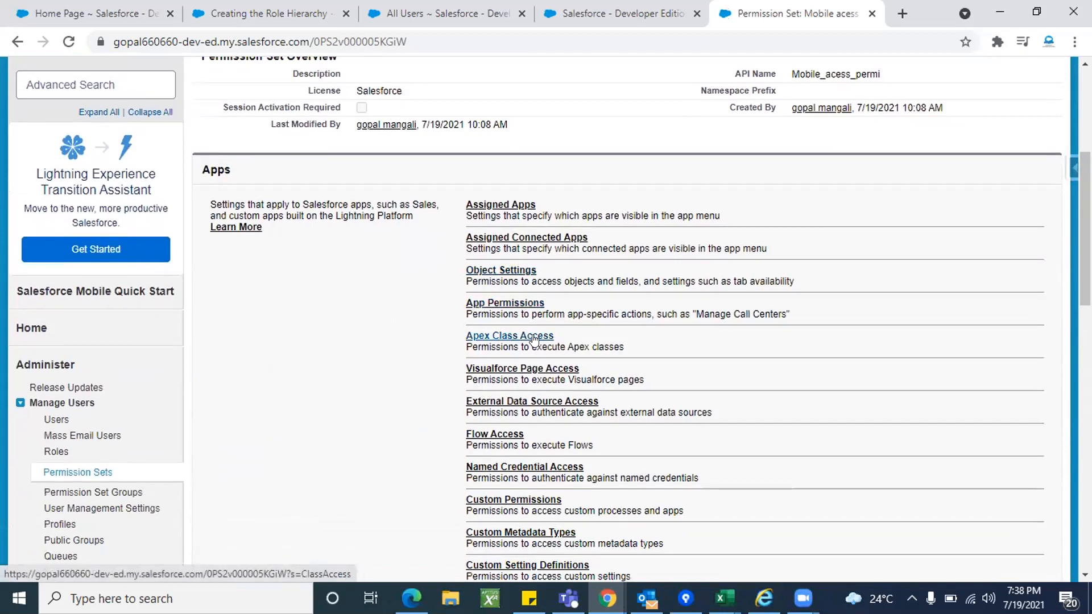
pyautogui.scroll(-2, 609, 406)
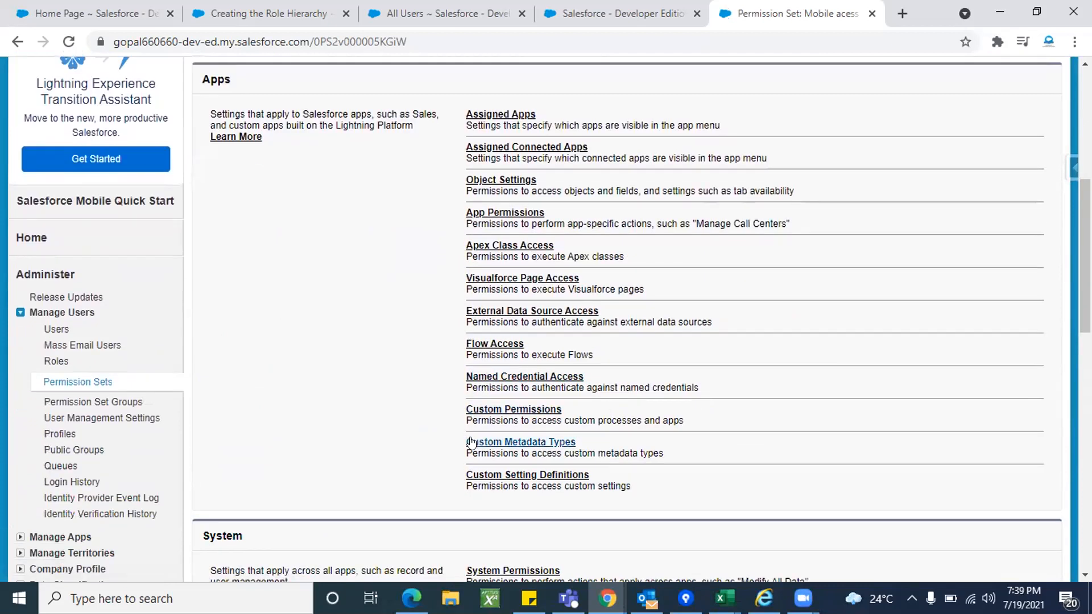
pyautogui.scroll(-3, 607, 353)
pyautogui.scroll(3, 603, 349)
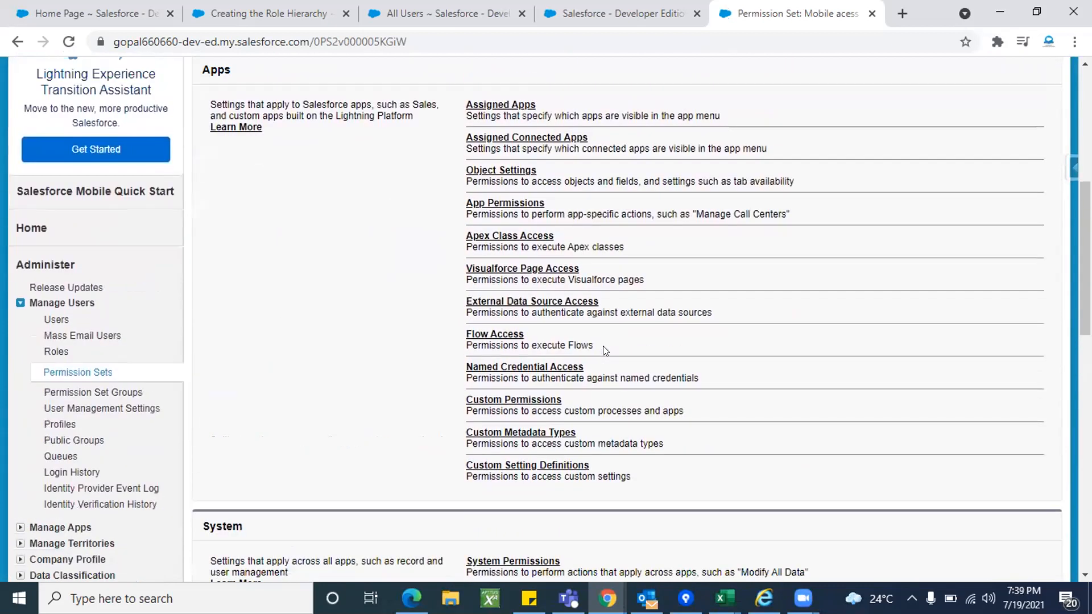
pyautogui.scroll(1, 603, 352)
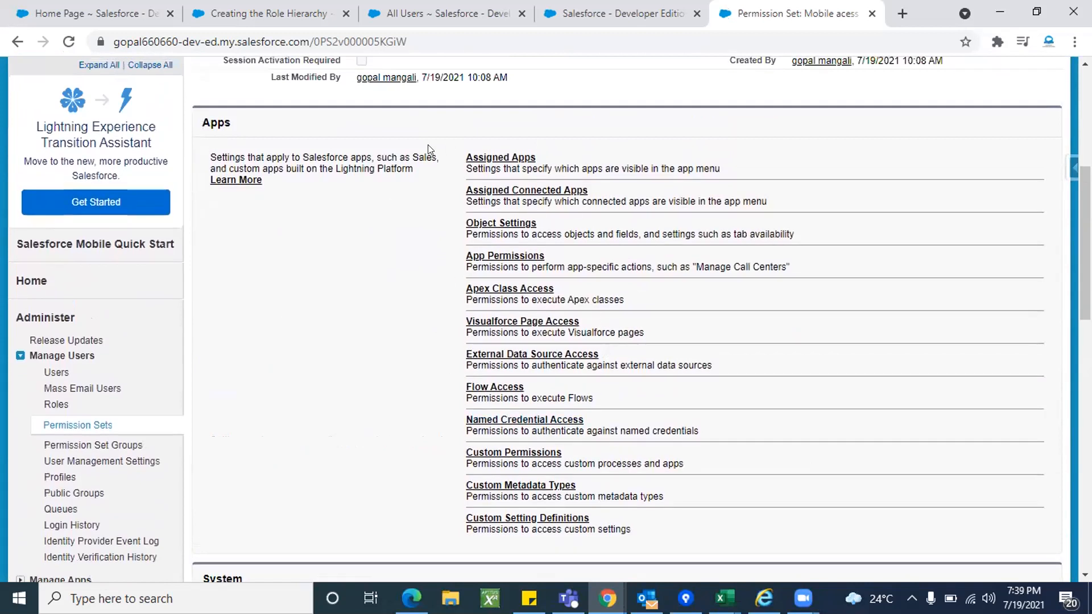
pyautogui.scroll(5, 665, 314)
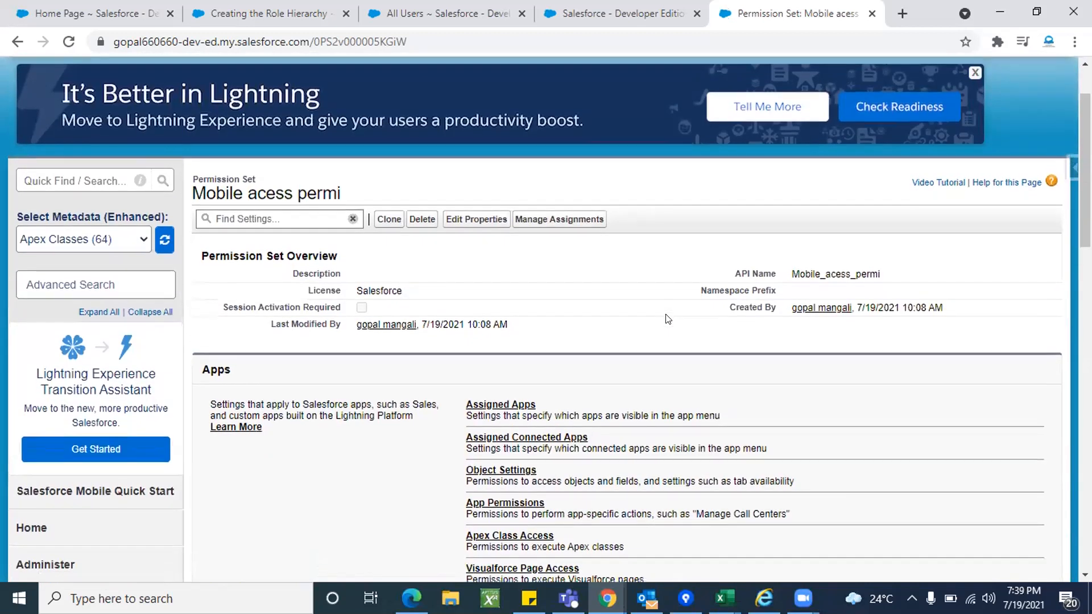
pyautogui.scroll(-2, 667, 317)
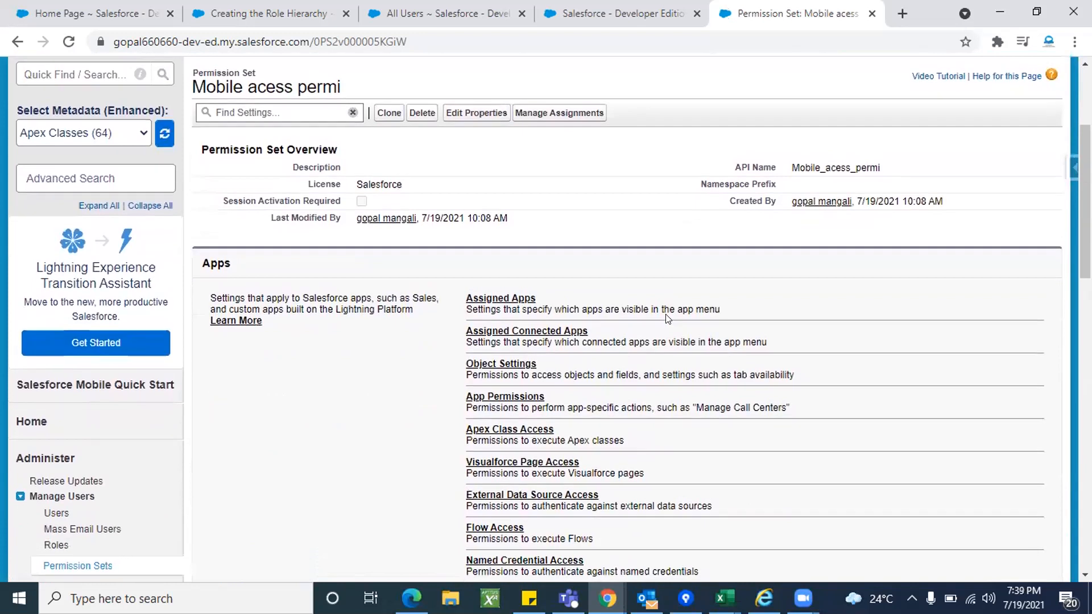
pyautogui.scroll(2, 538, 389)
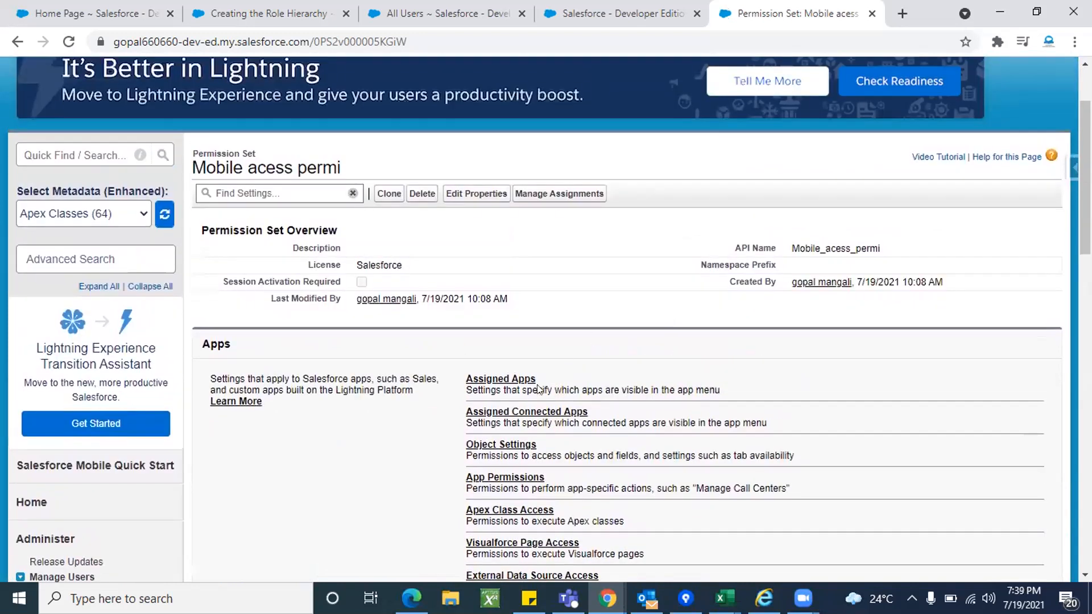
# Open the permission set's Object Settings and look through the list of objects
pyautogui.click(491, 445)
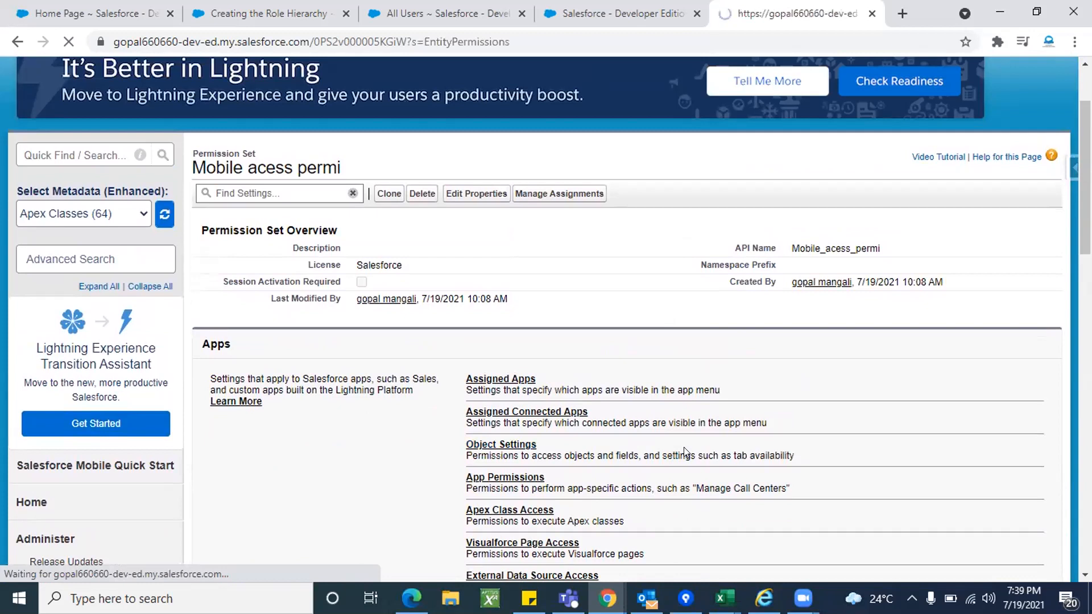
pyautogui.scroll(-2, 566, 481)
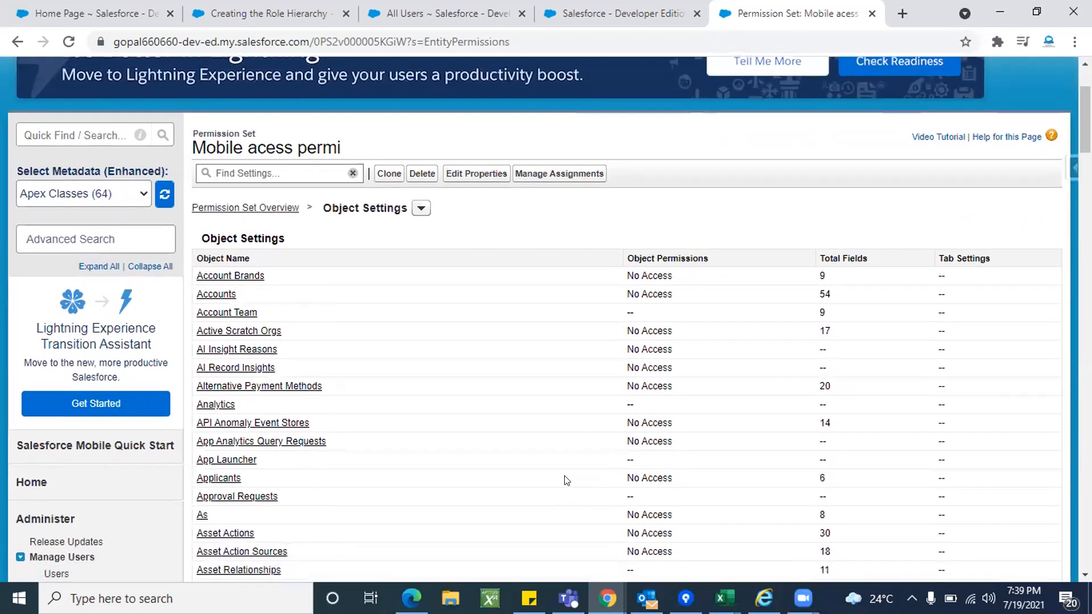
pyautogui.scroll(-4, 400, 441)
pyautogui.scroll(3, 401, 442)
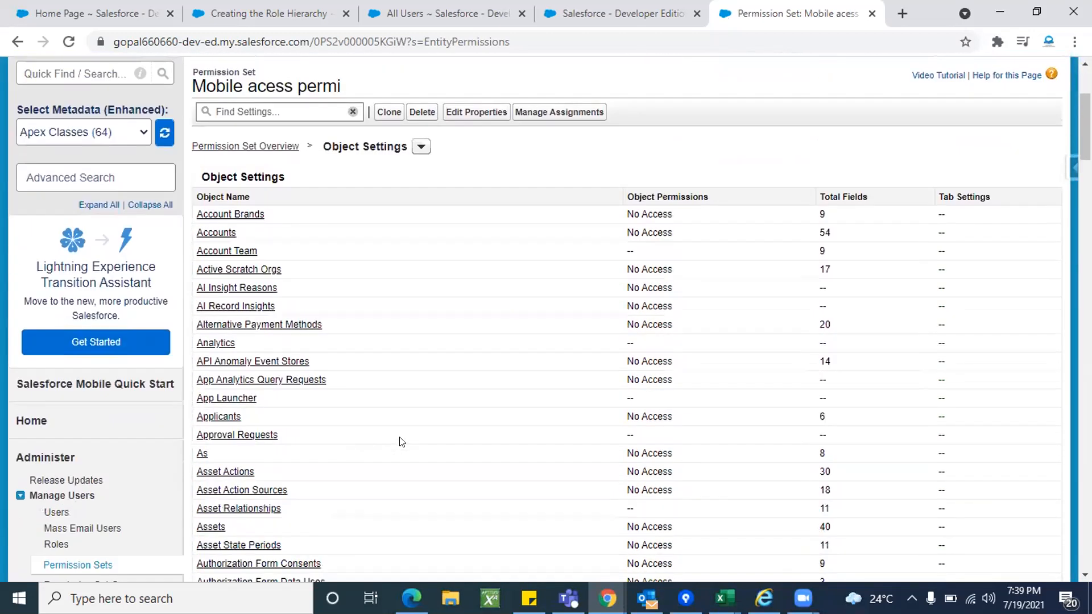
pyautogui.scroll(-15, 440, 439)
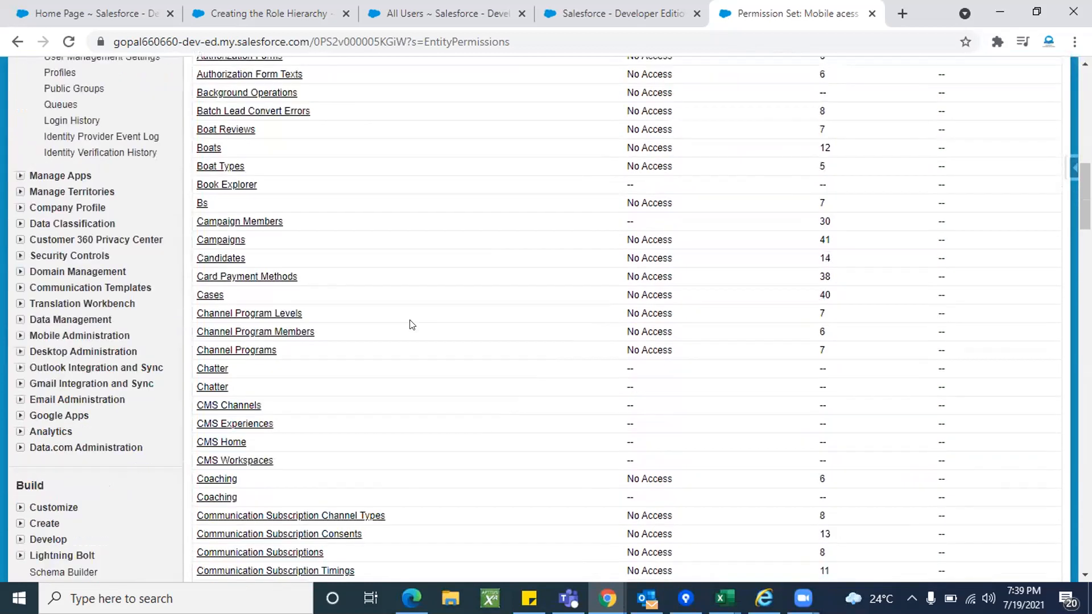
pyautogui.scroll(-16, 402, 422)
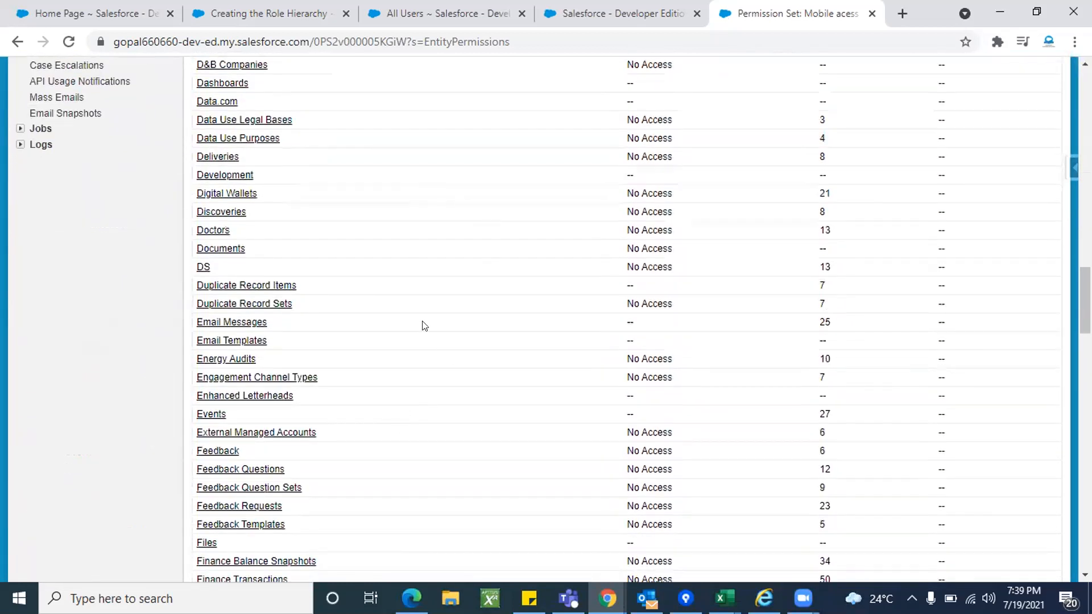
pyautogui.scroll(-11, 441, 402)
pyautogui.scroll(20, 441, 402)
pyautogui.scroll(-9, 445, 402)
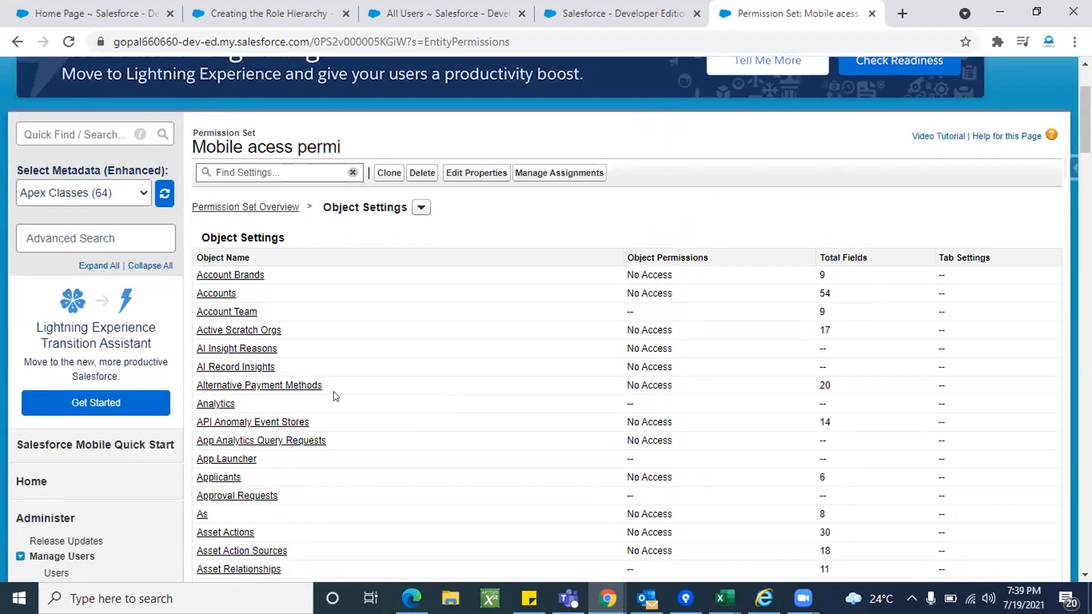
pyautogui.scroll(-9, 346, 420)
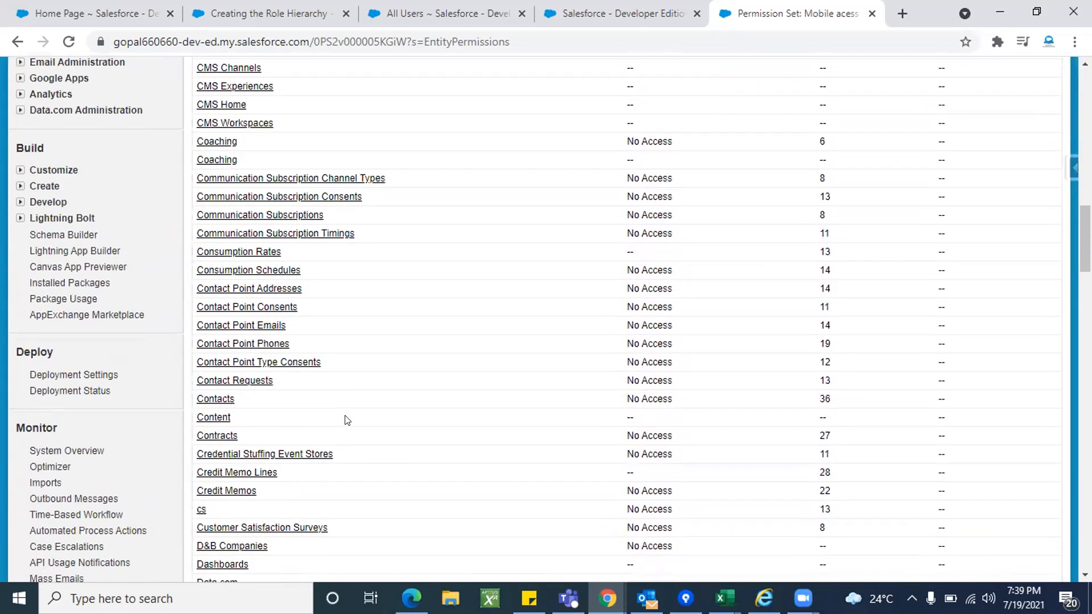
# Find "mobile" in the object list and open the settings of the Mobiles object
pyautogui.hotkey('ctrl', 'f')
pyautogui.write('mobile')
pyautogui.press('Return')
pyautogui.press('Return')
pyautogui.press('Return')
pyautogui.press('Return')
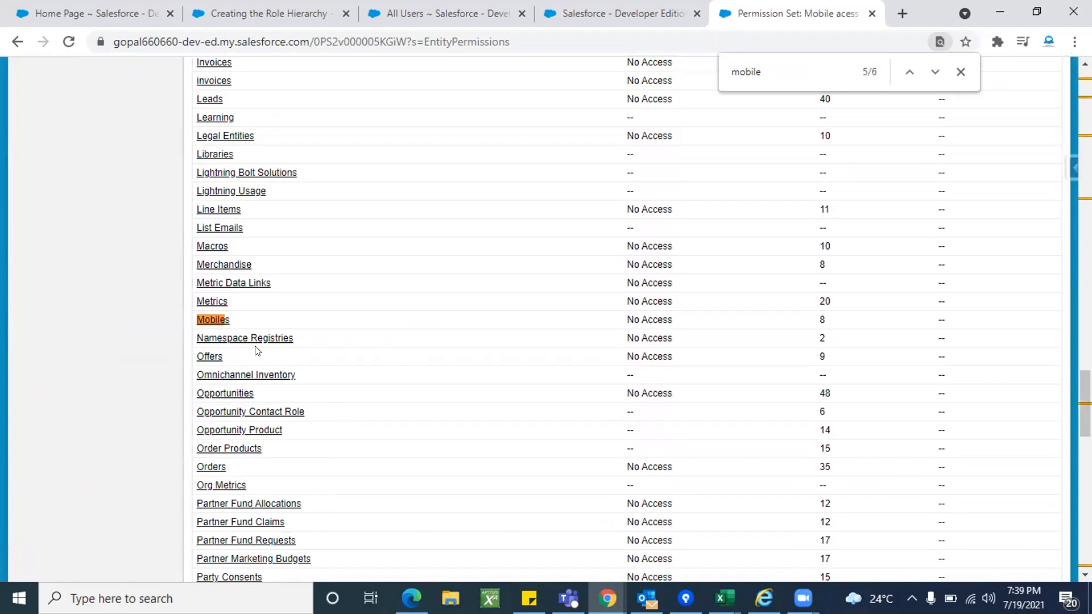
pyautogui.click(221, 324)
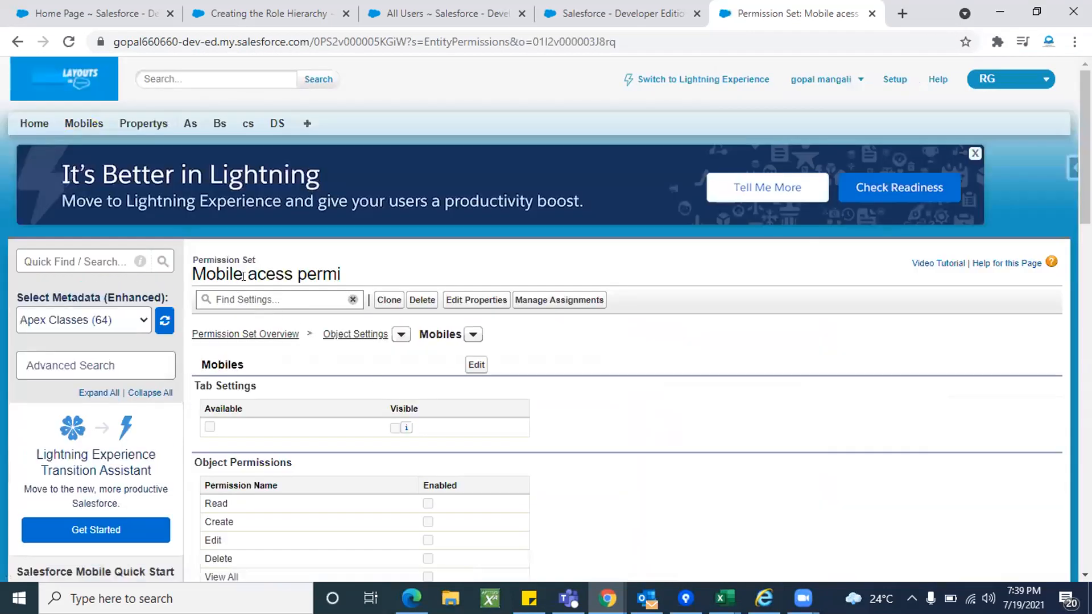
# Edit the Mobiles settings to make the tab available and enable Read, Create, Edit, Delete, View All and Modify All
pyautogui.doubleClick(431, 332)
pyautogui.click(635, 384)
pyautogui.scroll(-1, 636, 439)
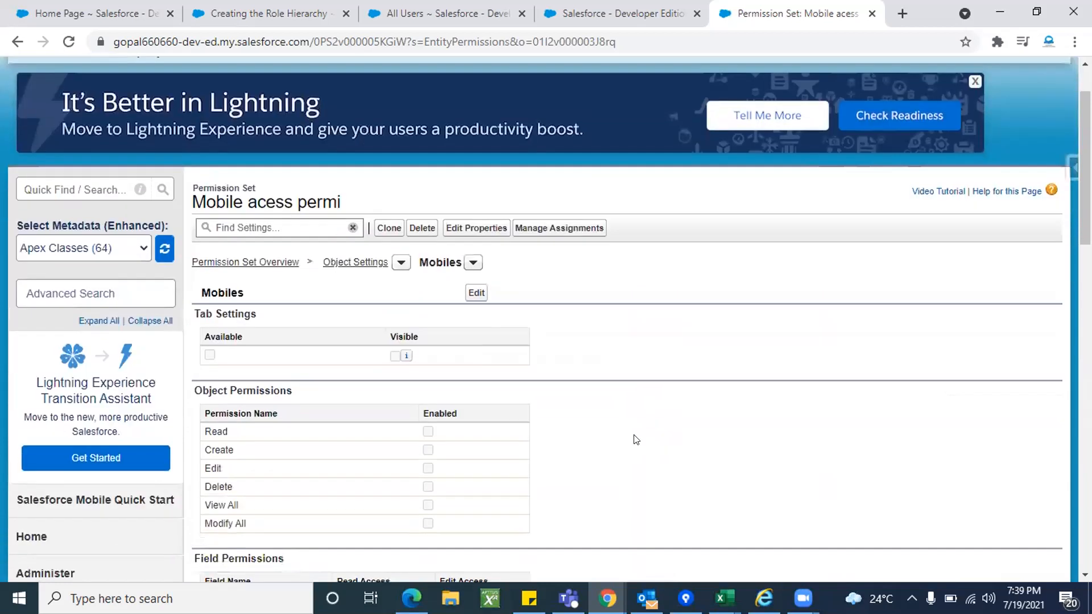
pyautogui.click(471, 293)
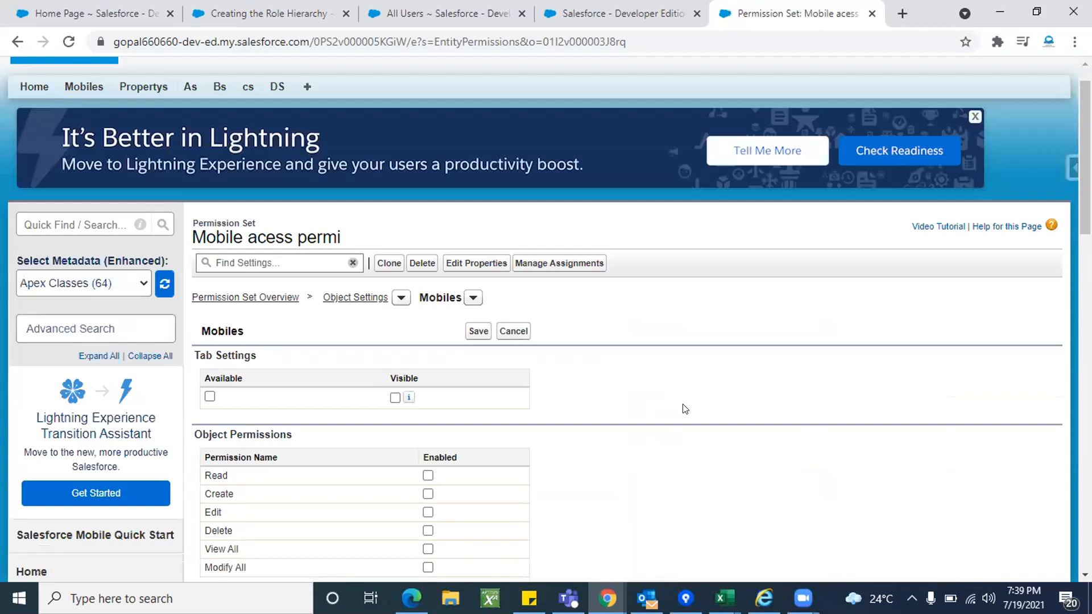
pyautogui.scroll(-2, 685, 409)
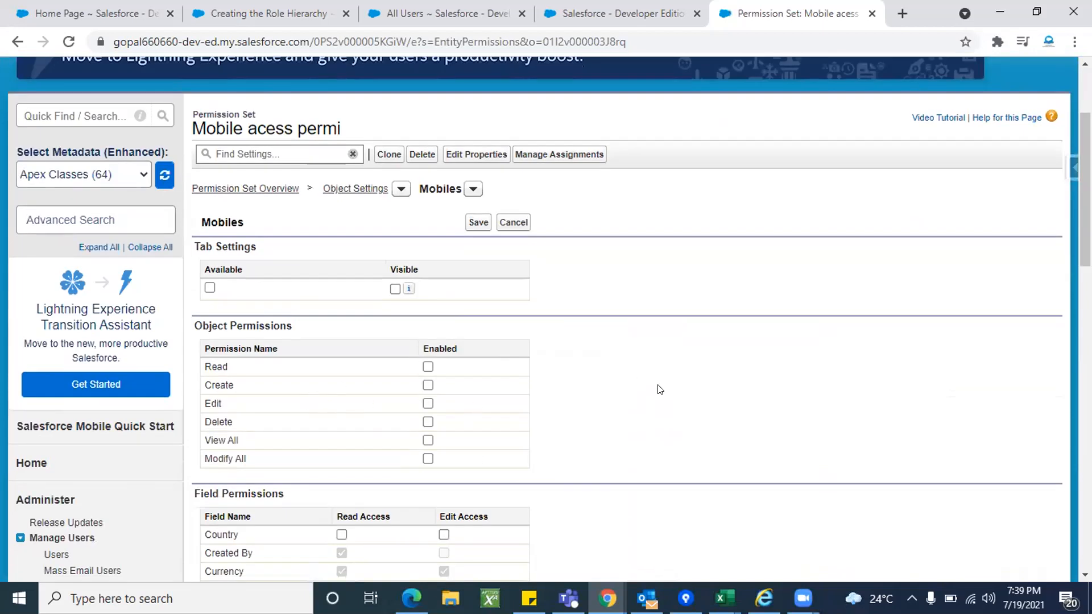
pyautogui.scroll(-1, 660, 389)
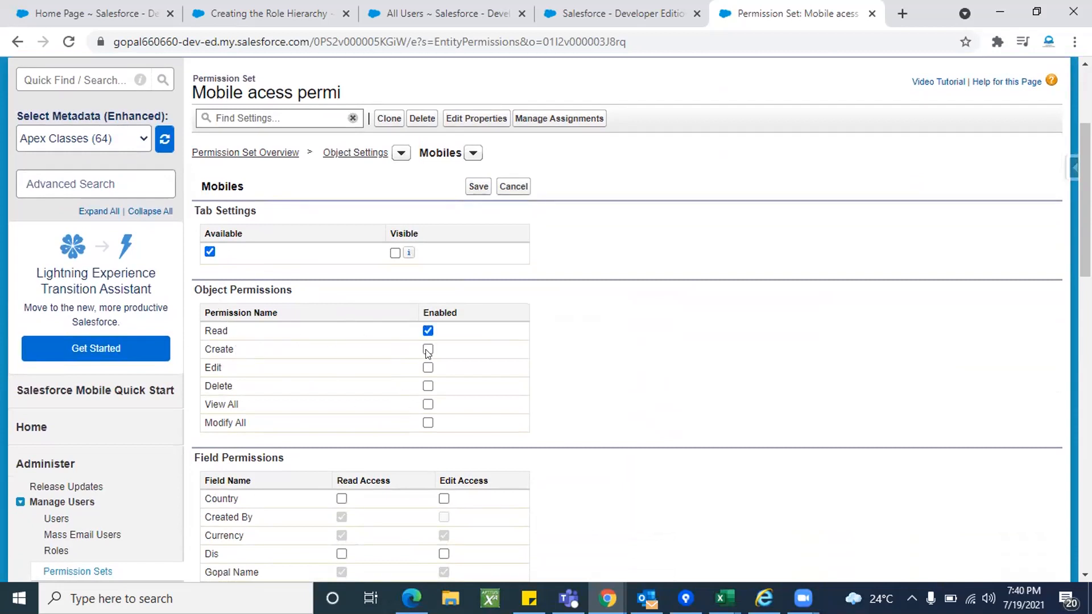
pyautogui.click(428, 386)
pyautogui.click(428, 404)
# Review the Mobiles field permissions and save the object settings
pyautogui.scroll(-1, 622, 428)
pyautogui.scroll(-3, 621, 428)
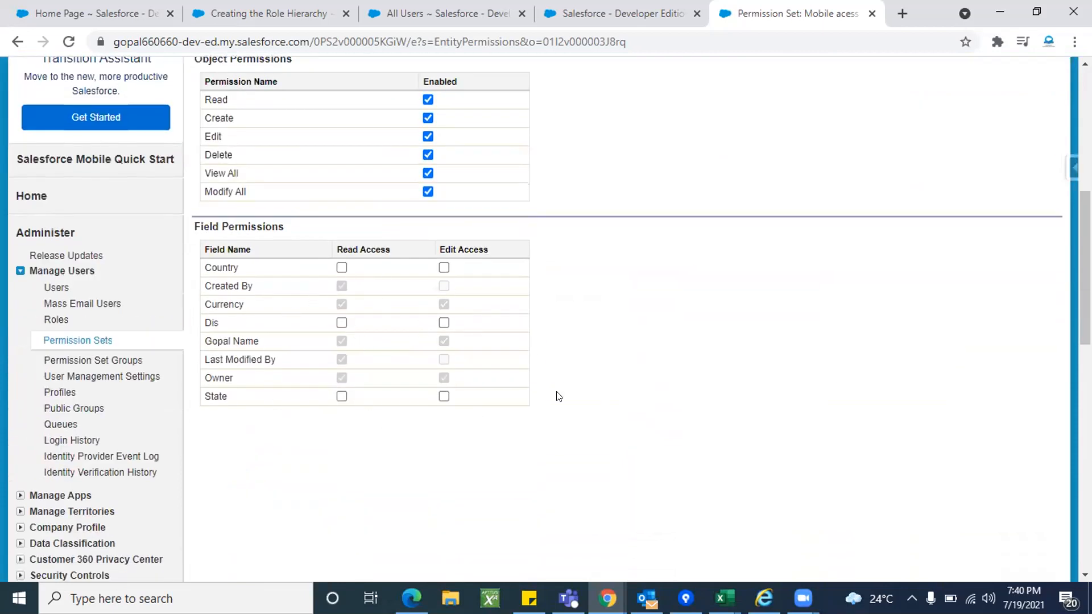
pyautogui.scroll(4, 621, 361)
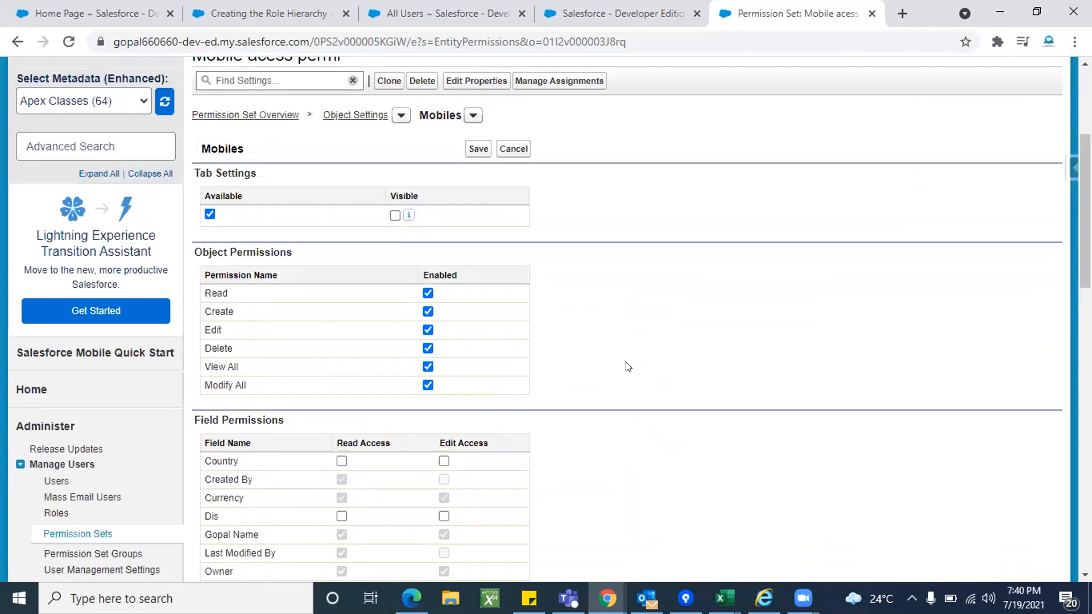
pyautogui.scroll(2, 513, 313)
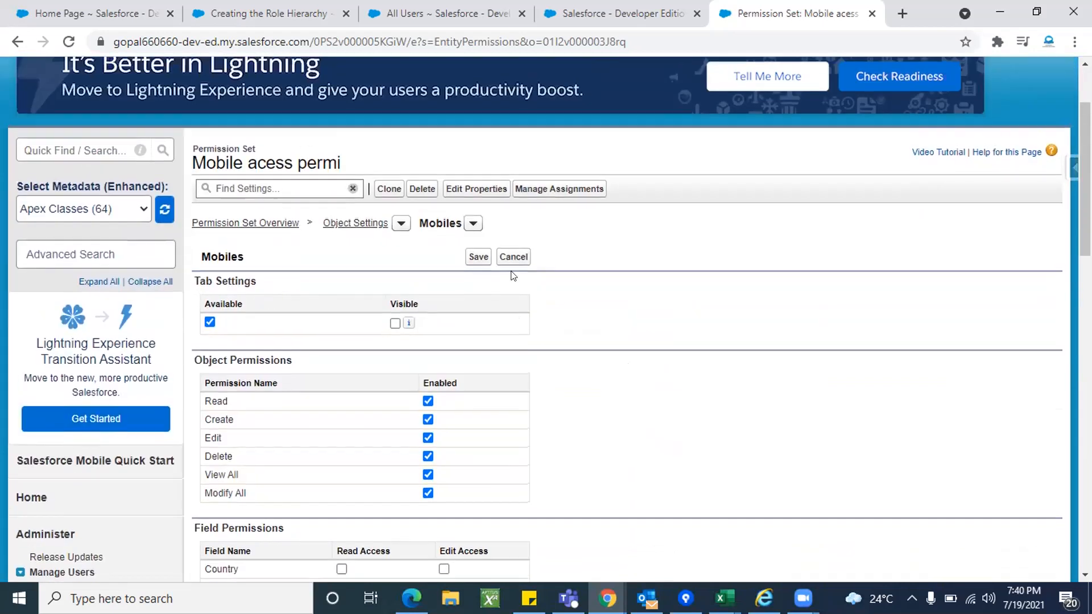
pyautogui.click(479, 257)
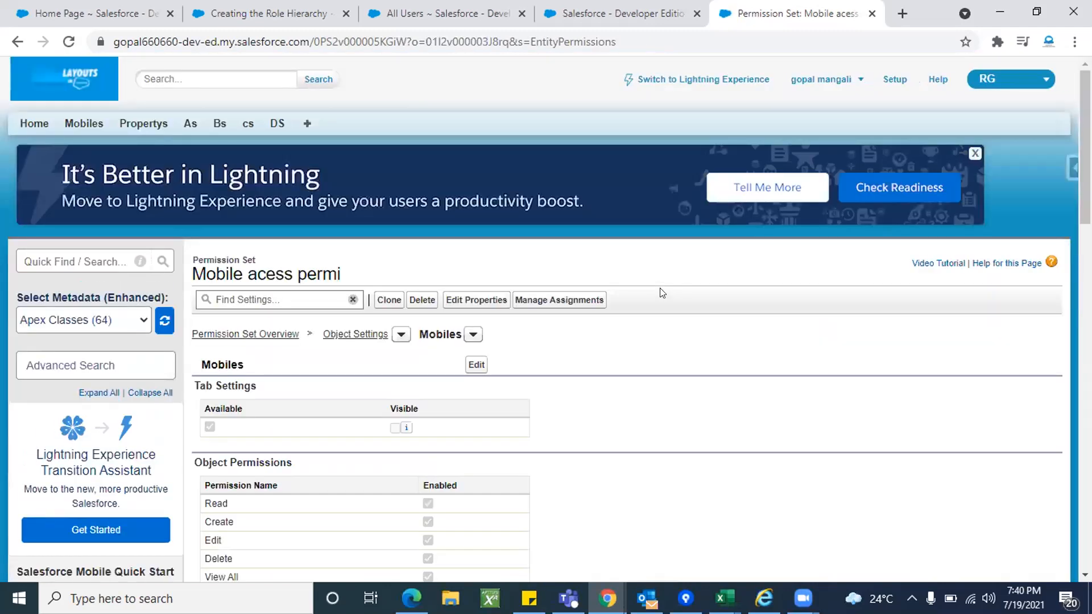
# Check the saved Mobiles object permissions and the name of the permission set
pyautogui.scroll(-2, 658, 420)
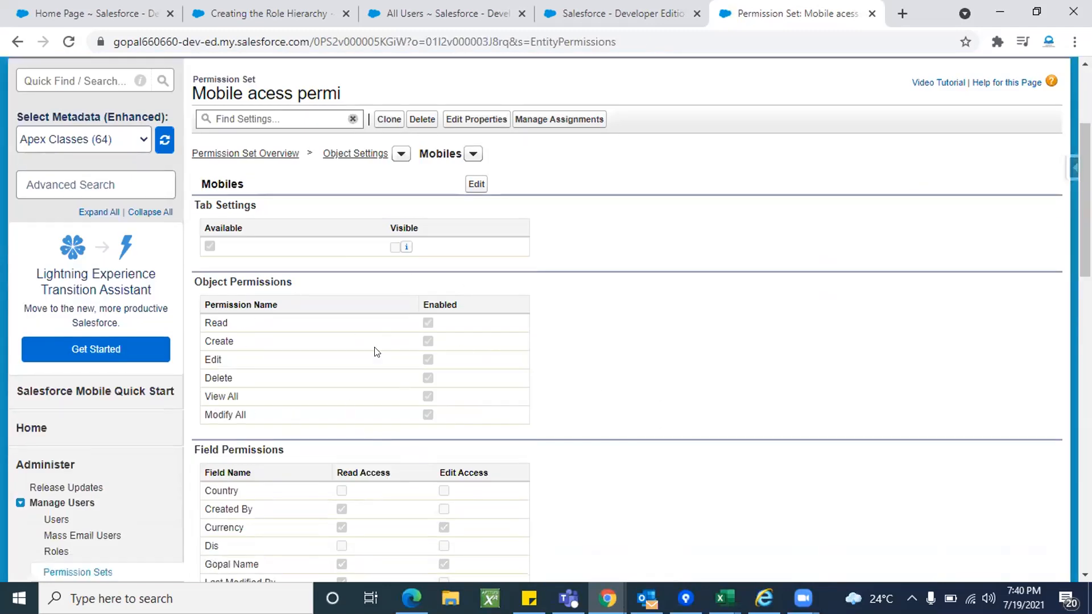
pyautogui.tripleClick(223, 279)
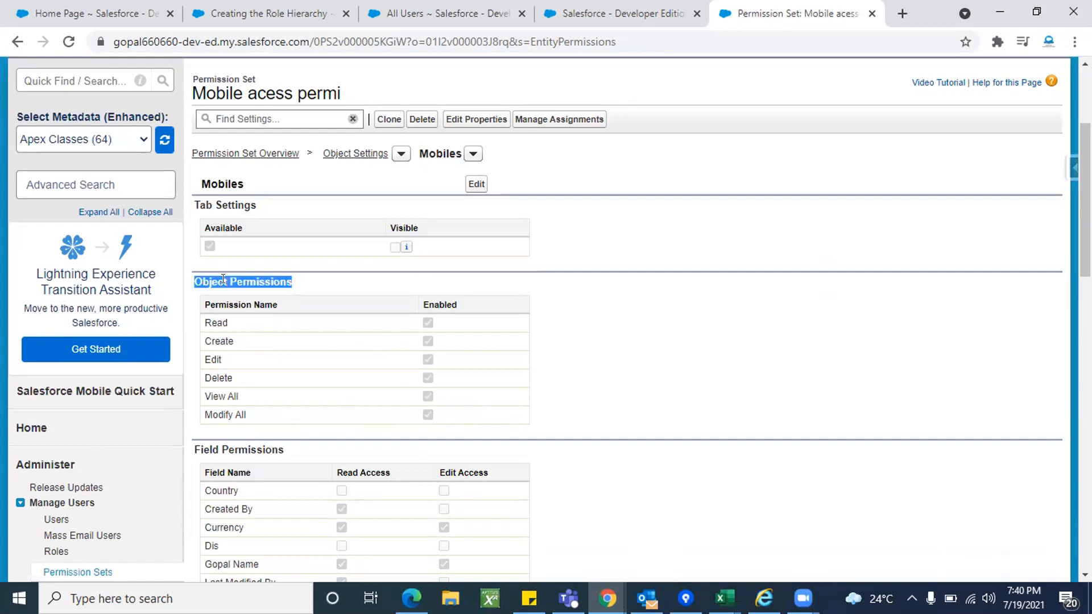
pyautogui.tripleClick(230, 281)
pyautogui.click(594, 421)
pyautogui.scroll(2, 592, 419)
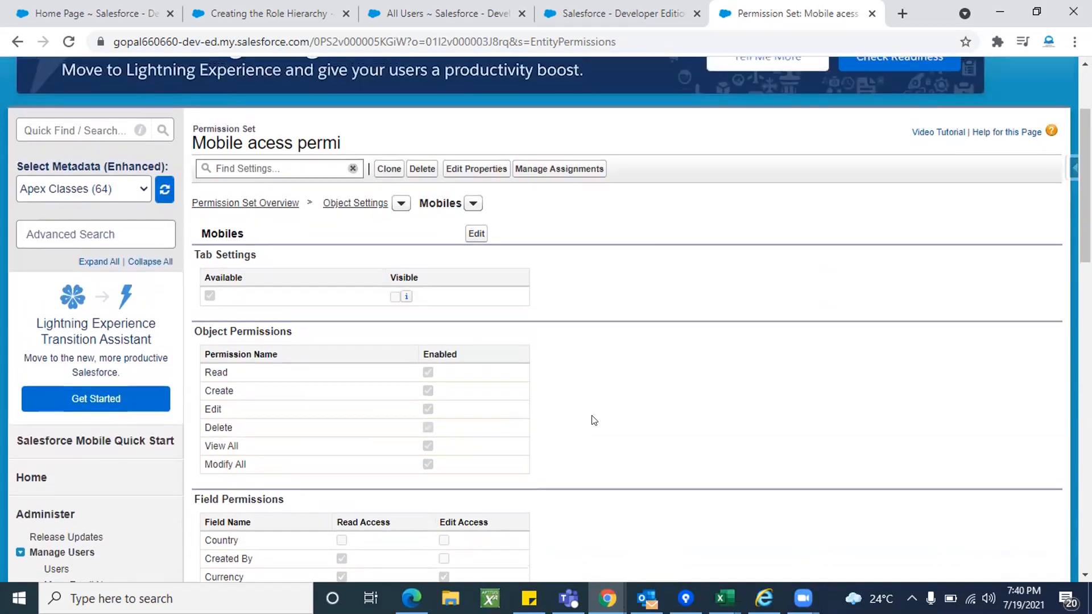
pyautogui.tripleClick(216, 205)
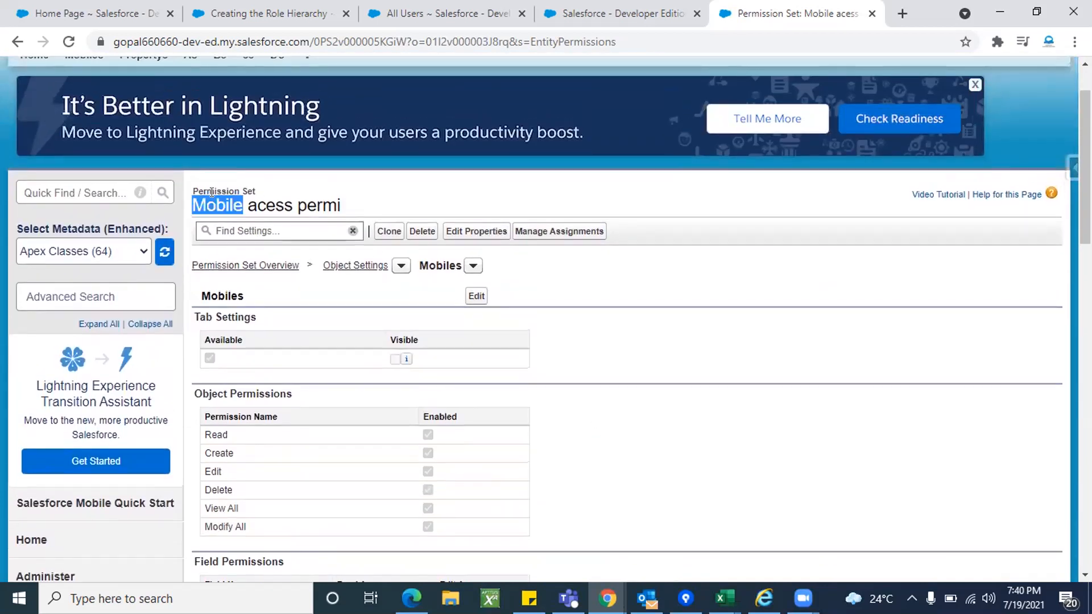
pyautogui.click(328, 187)
pyautogui.tripleClick(248, 191)
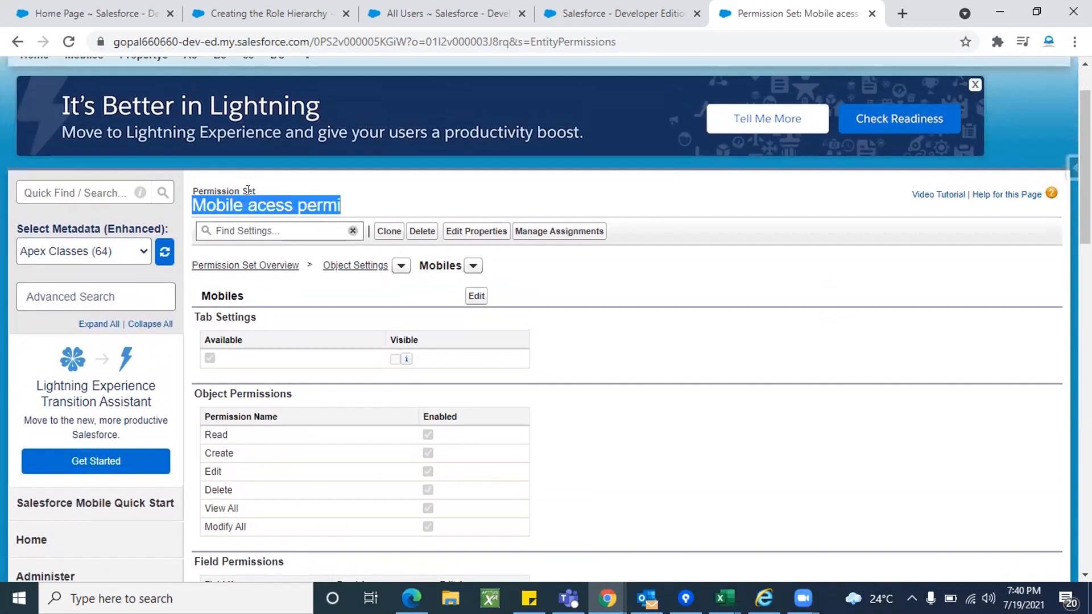
pyautogui.click(406, 197)
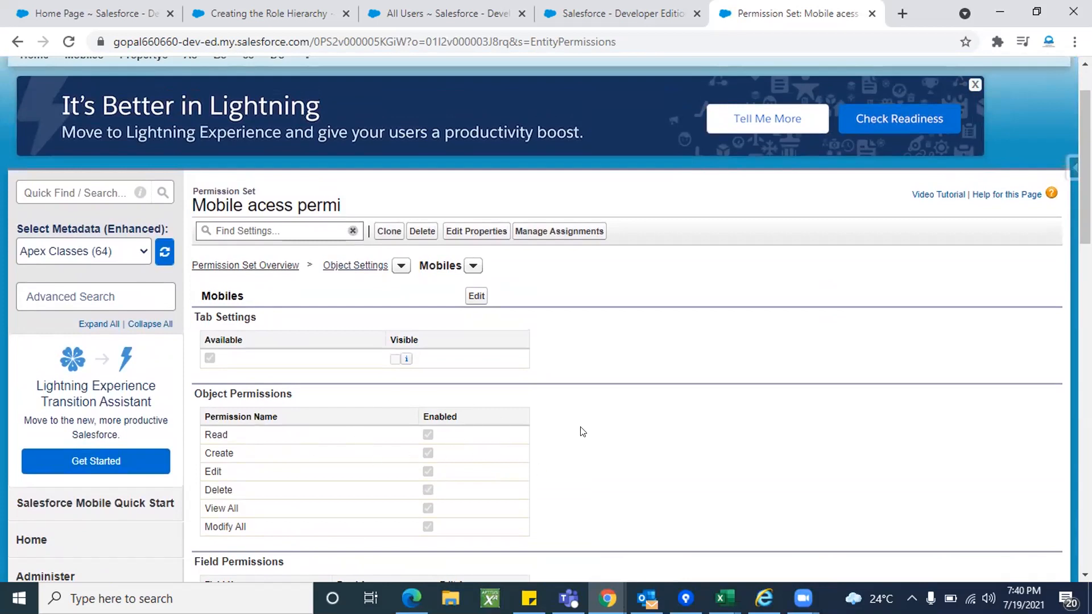
pyautogui.scroll(1, 581, 432)
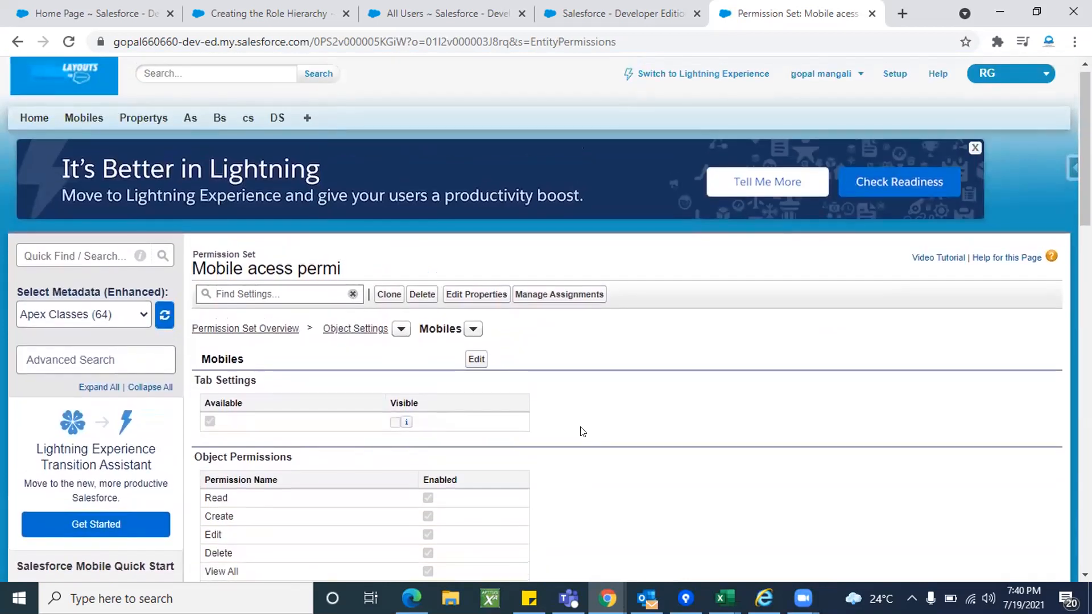
pyautogui.scroll(-1, 581, 431)
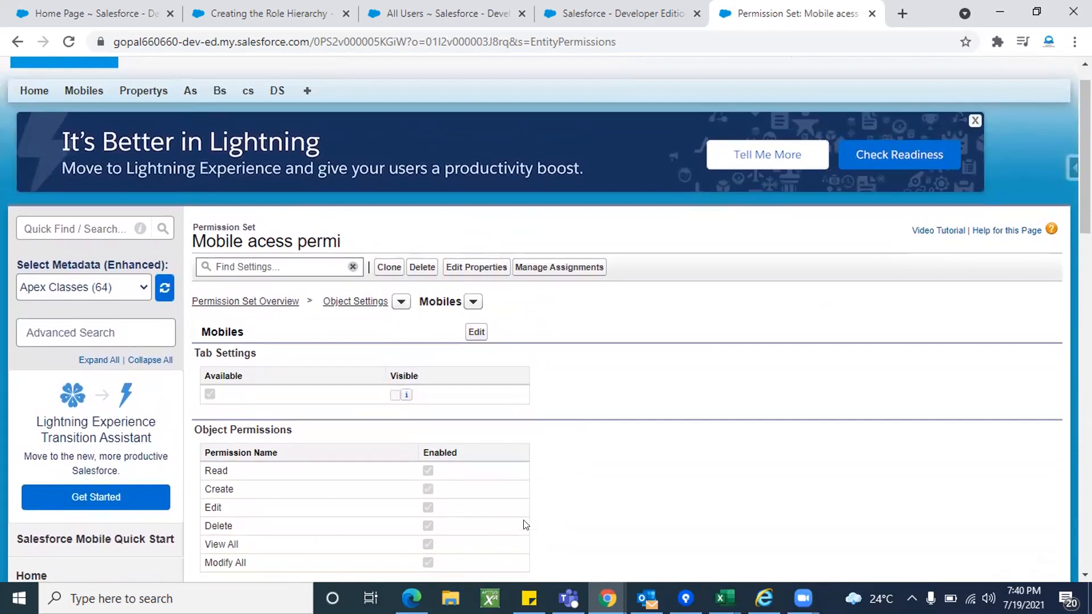
pyautogui.scroll(1, 592, 444)
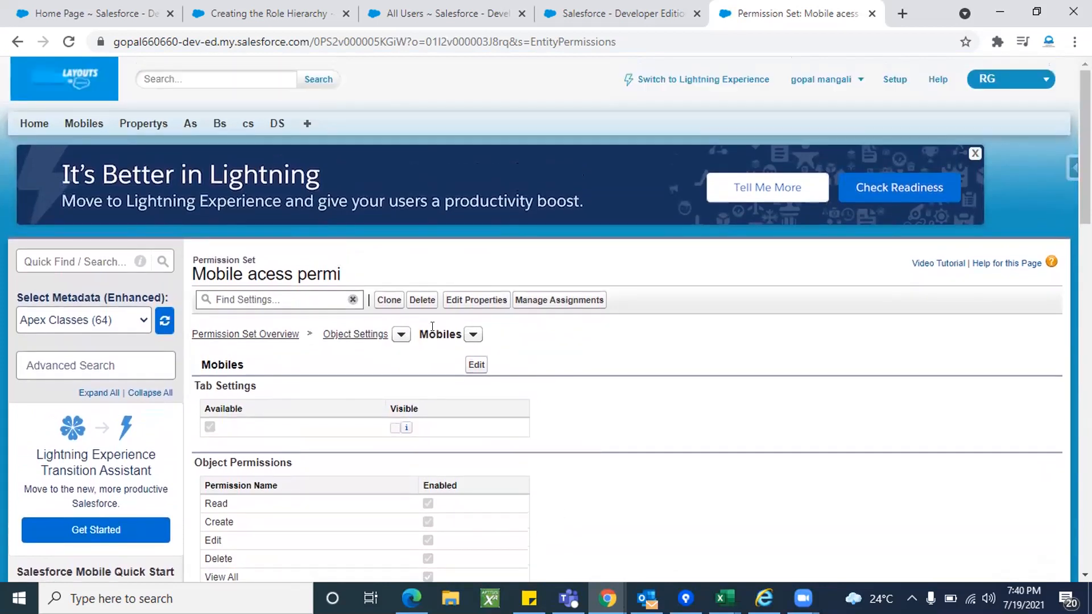
# Open the assignments of the Mobile acess permi permission set and assign it to the active test user with the Admin test profile
pyautogui.click(557, 301)
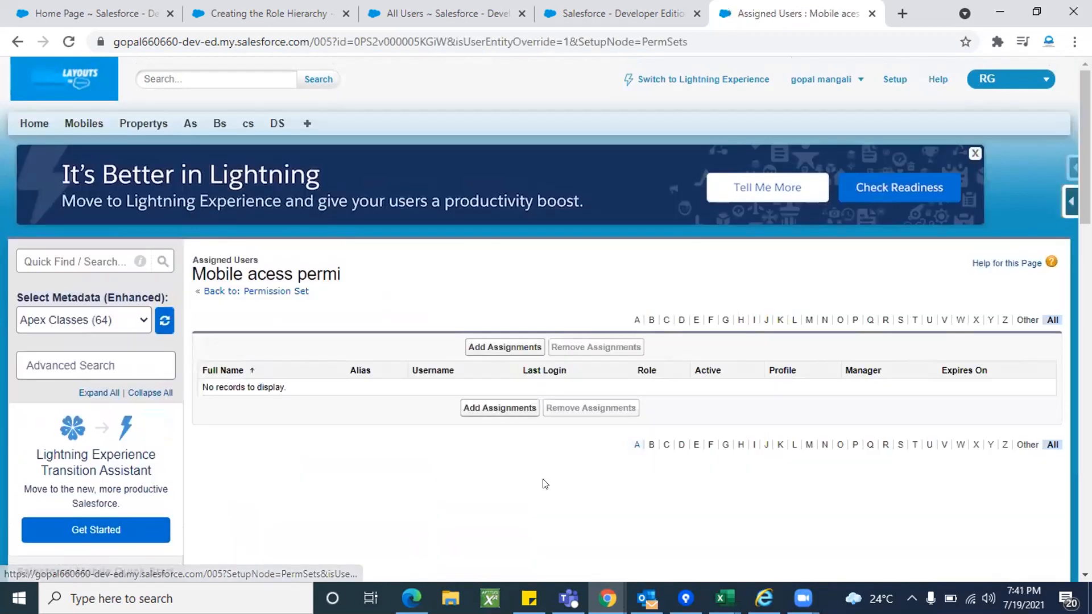
pyautogui.click(485, 348)
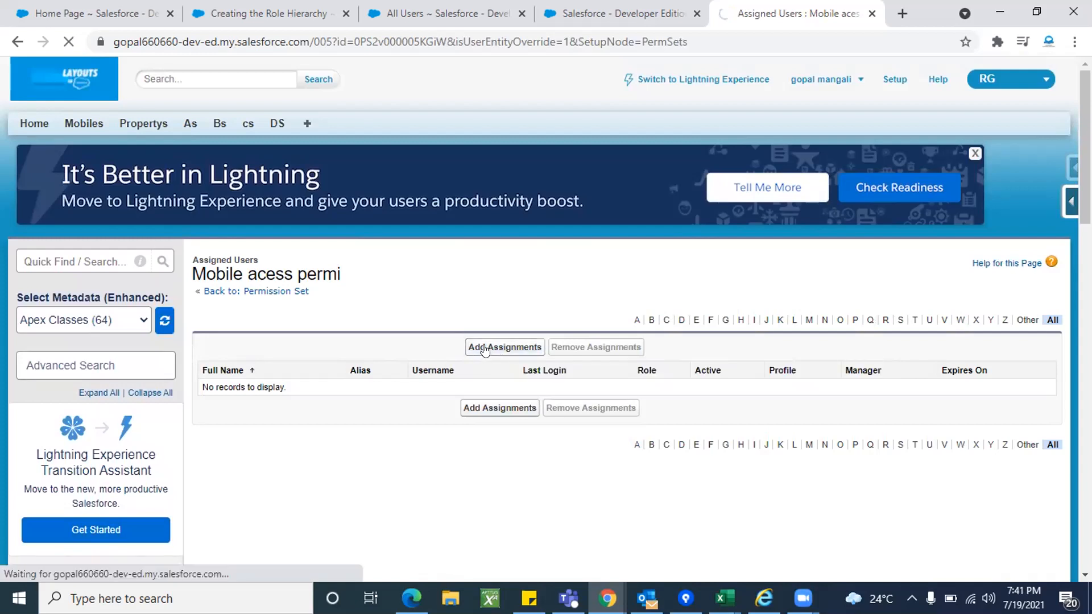
pyautogui.scroll(-2, 560, 331)
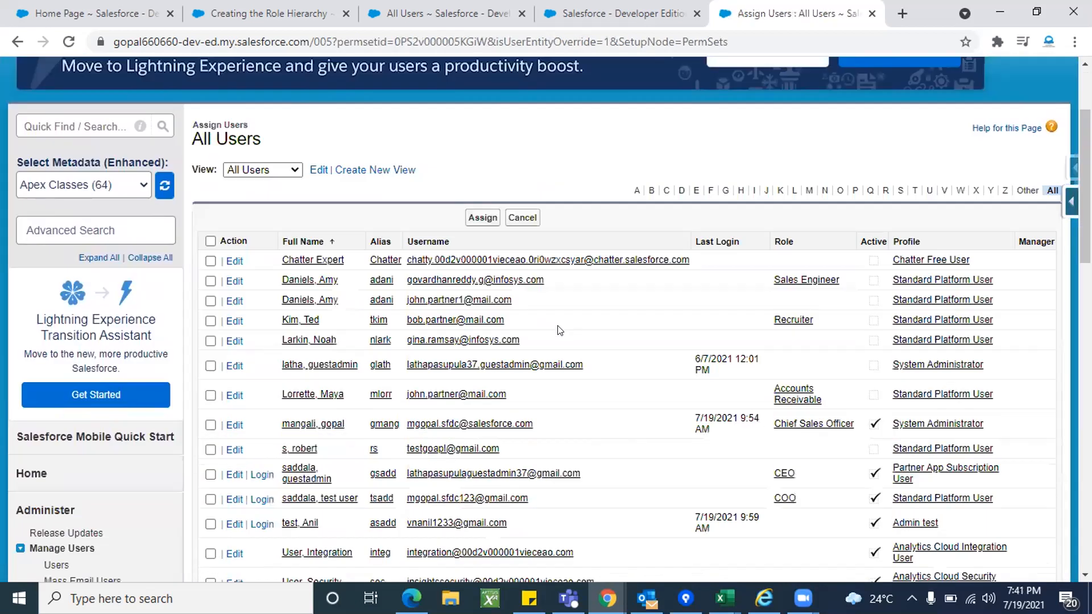
pyautogui.scroll(-2, 561, 331)
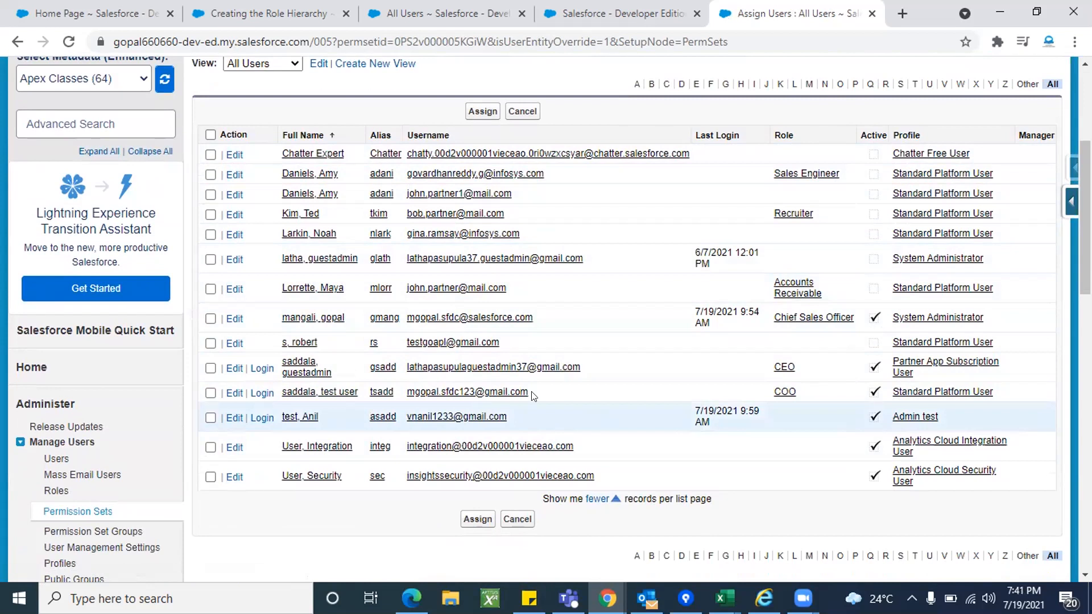
pyautogui.click(210, 418)
pyautogui.click(472, 111)
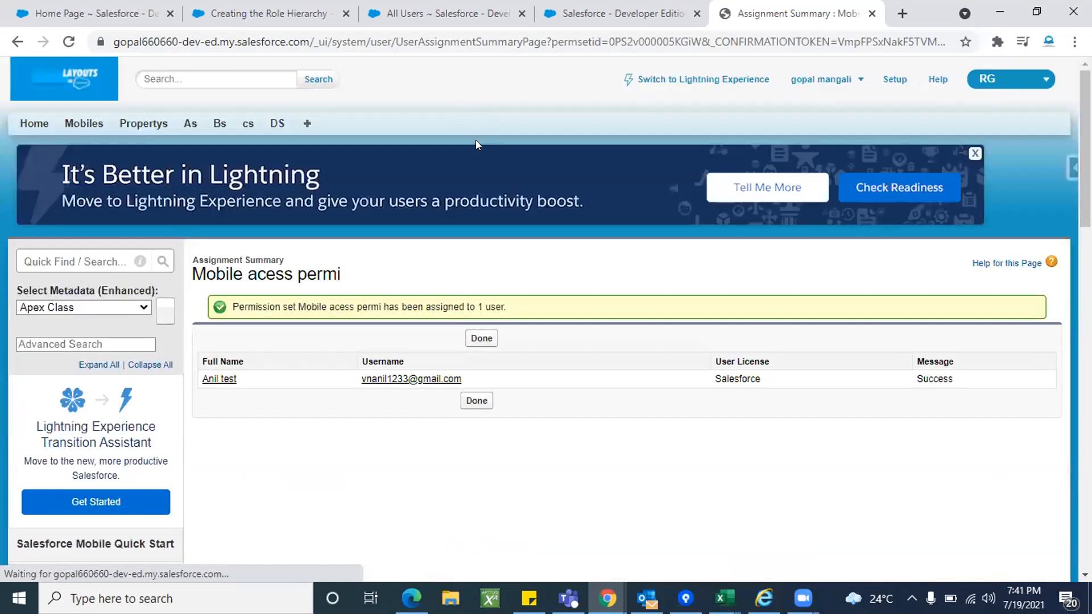
# Review the assignment summary of the Mobile acess permi permission set
pyautogui.tripleClick(359, 306)
pyautogui.click(296, 440)
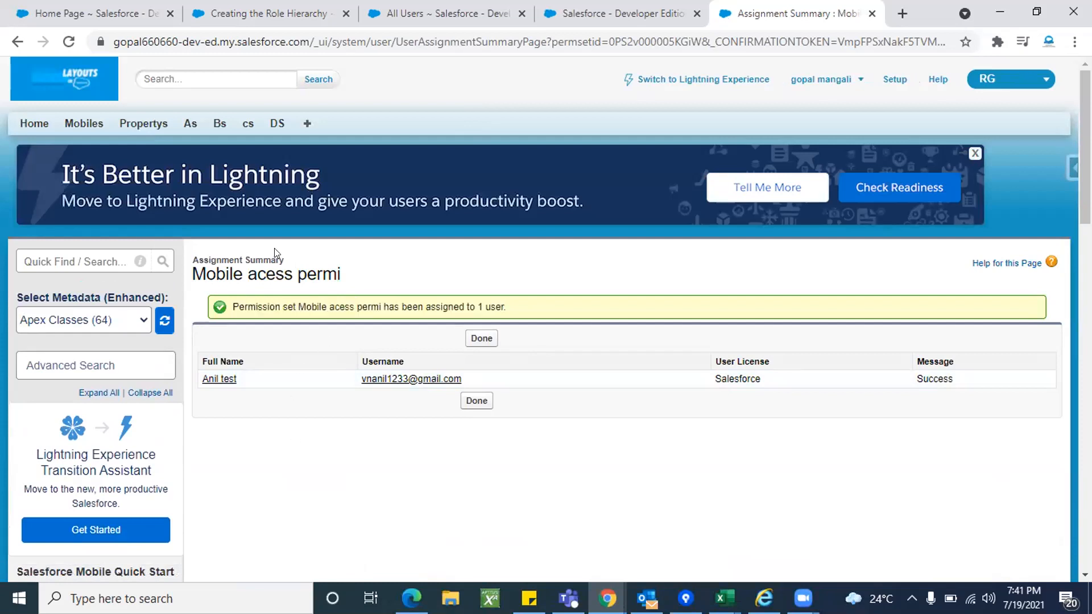
pyautogui.tripleClick(261, 265)
pyautogui.click(288, 404)
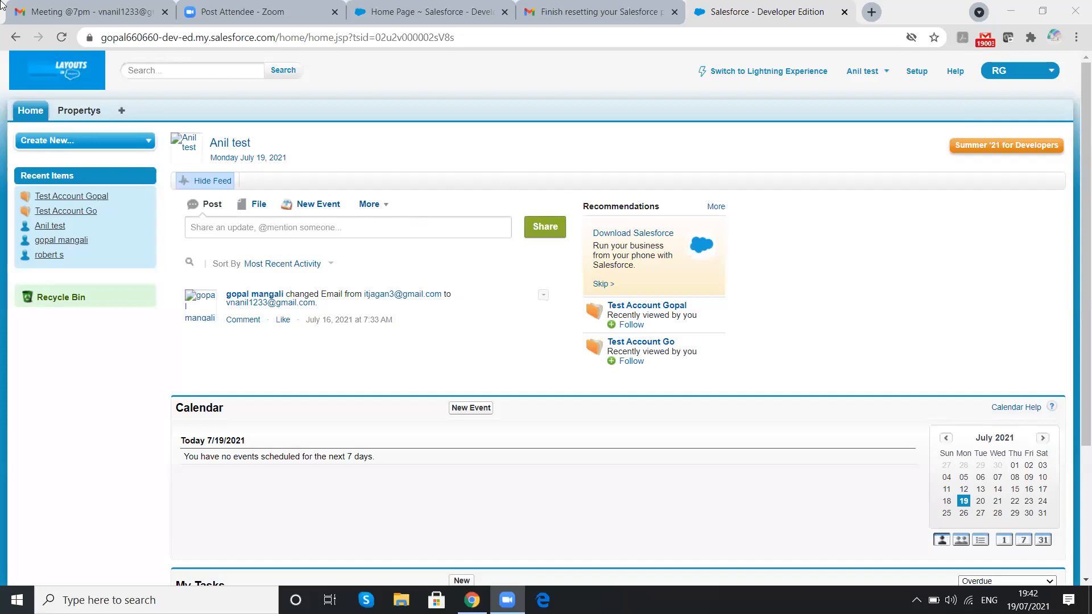
# In the test user's session, reload the home page and open the Test record of the Mobiles object
pyautogui.click(59, 39)
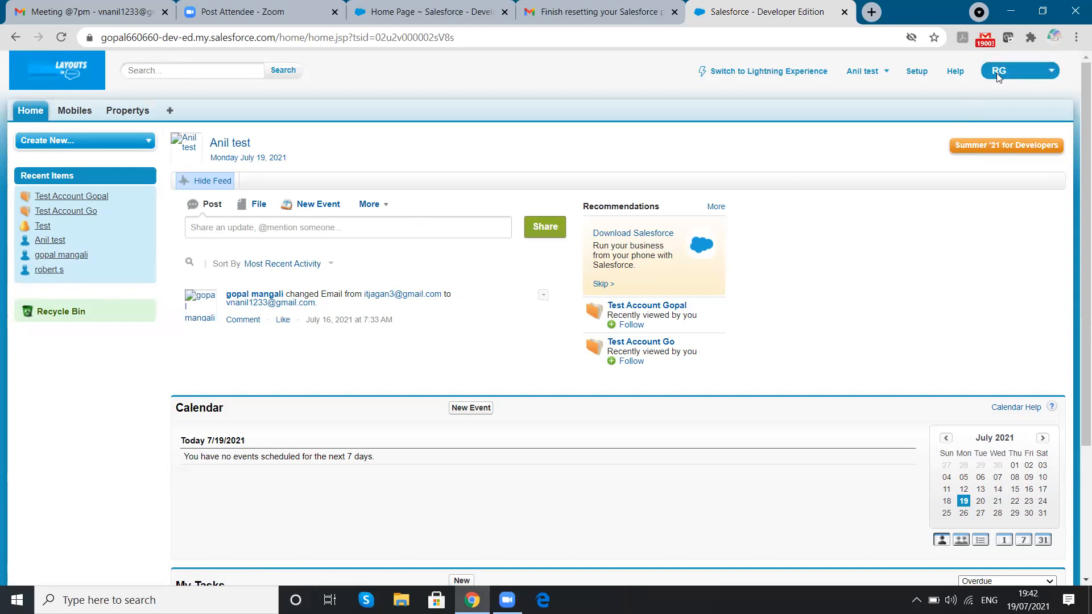
pyautogui.click(74, 114)
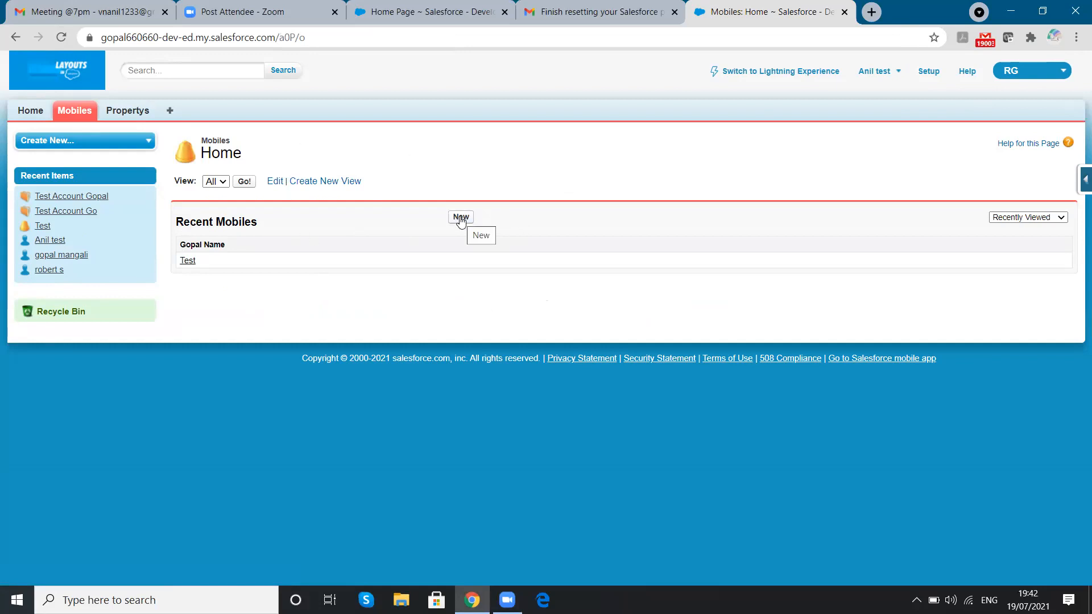
pyautogui.click(188, 261)
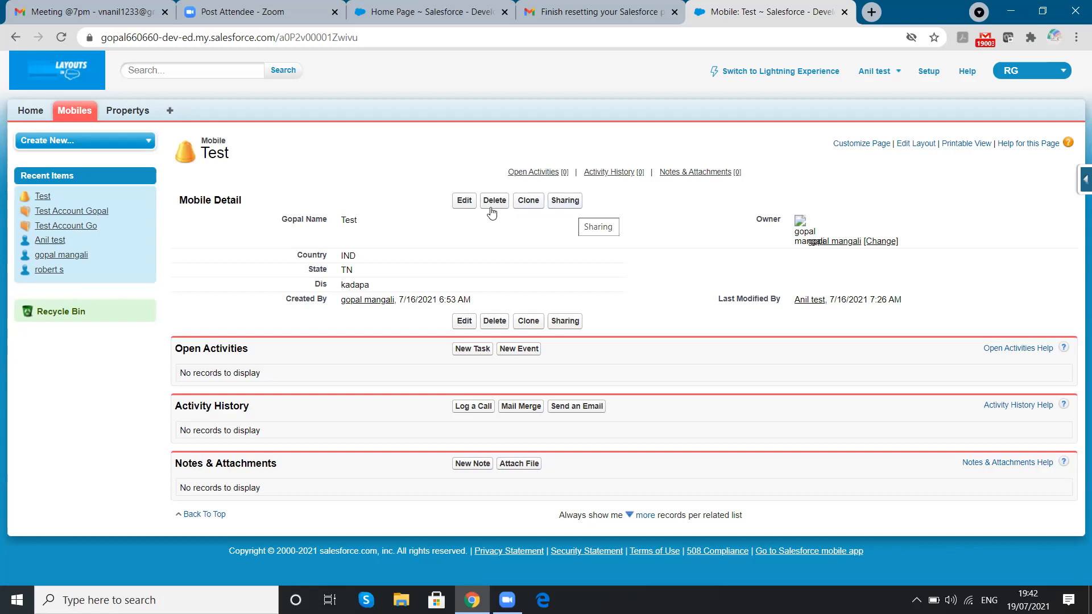
# Edit the Test mobile record, set its Gopal Name to "test 1" and save it
pyautogui.click(464, 201)
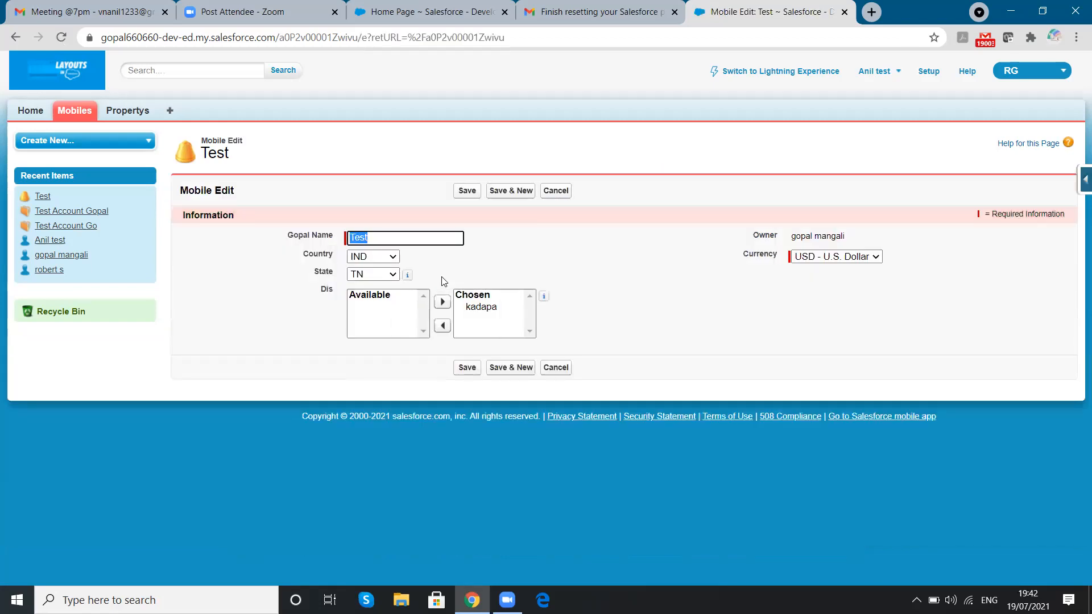
pyautogui.click(402, 235)
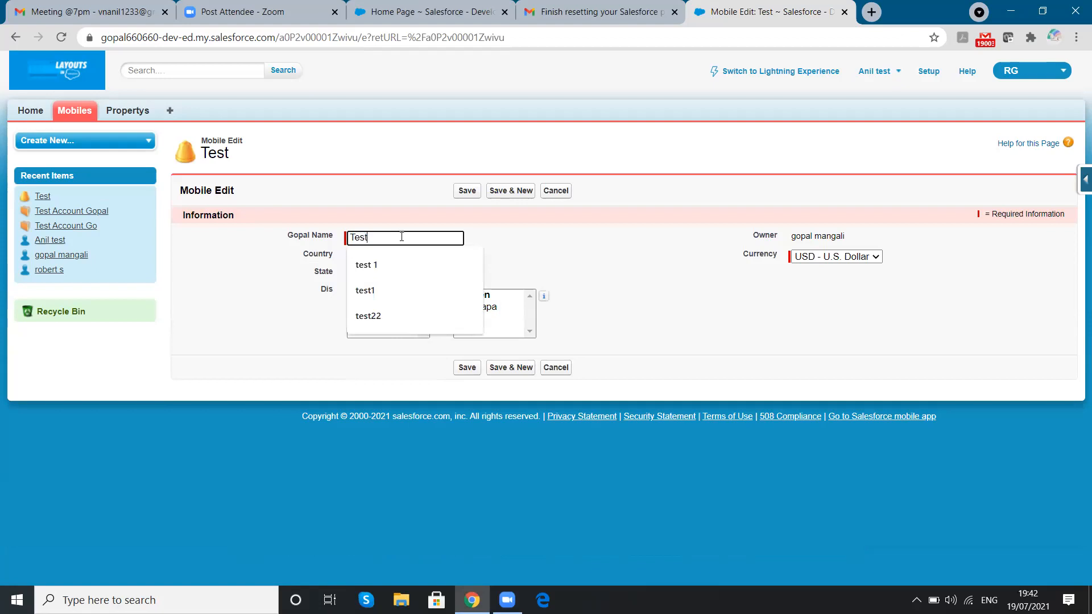
pyautogui.click(389, 261)
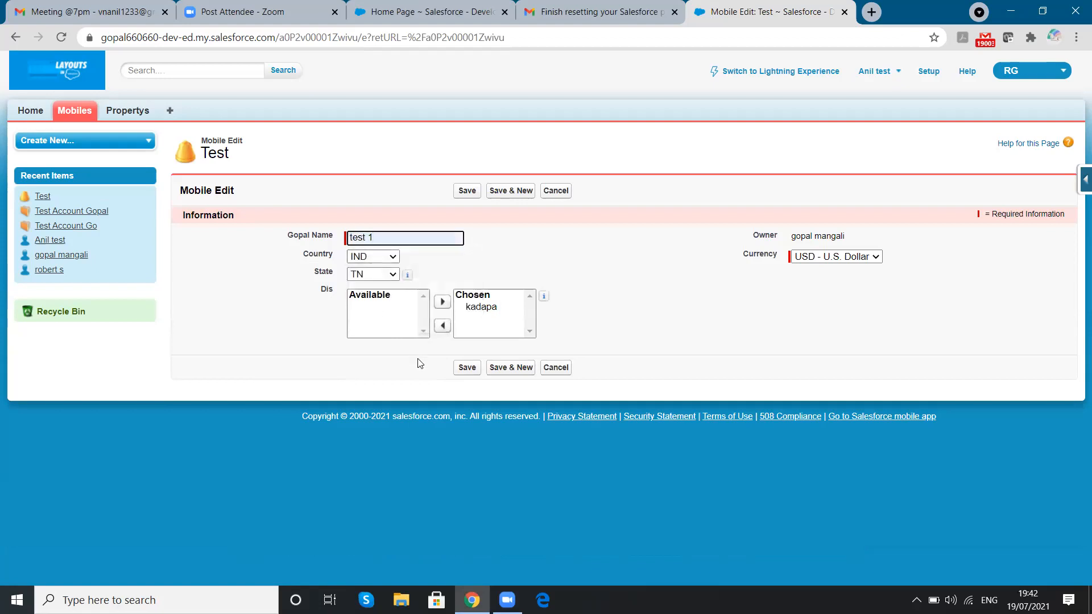
pyautogui.click(471, 367)
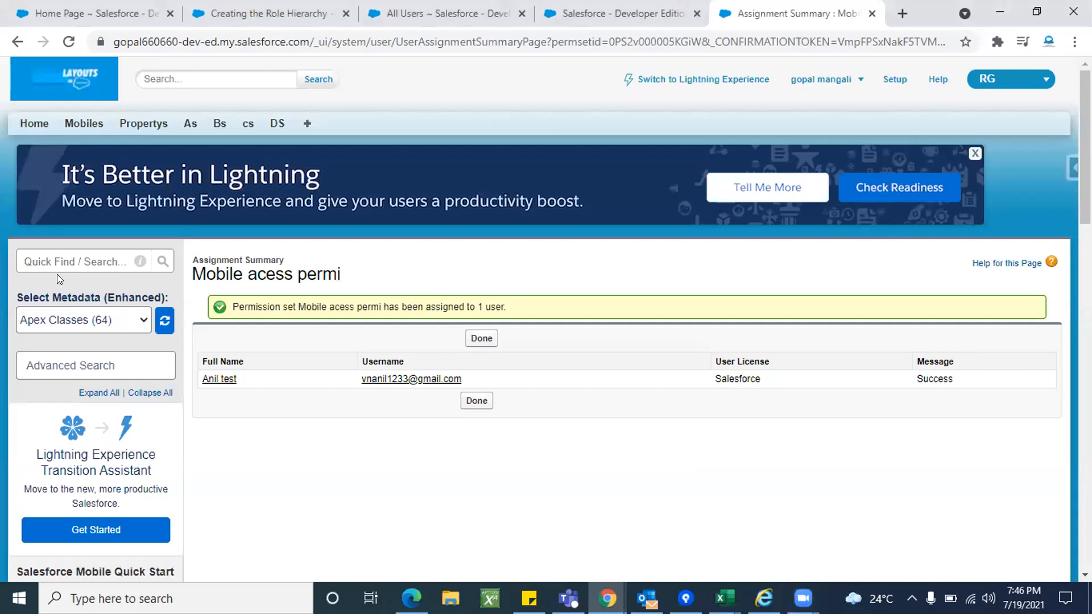
# In the administrator's Setup, open the list of permission sets and locate Mobile acess permi
pyautogui.click(57, 258)
pyautogui.write('perr')
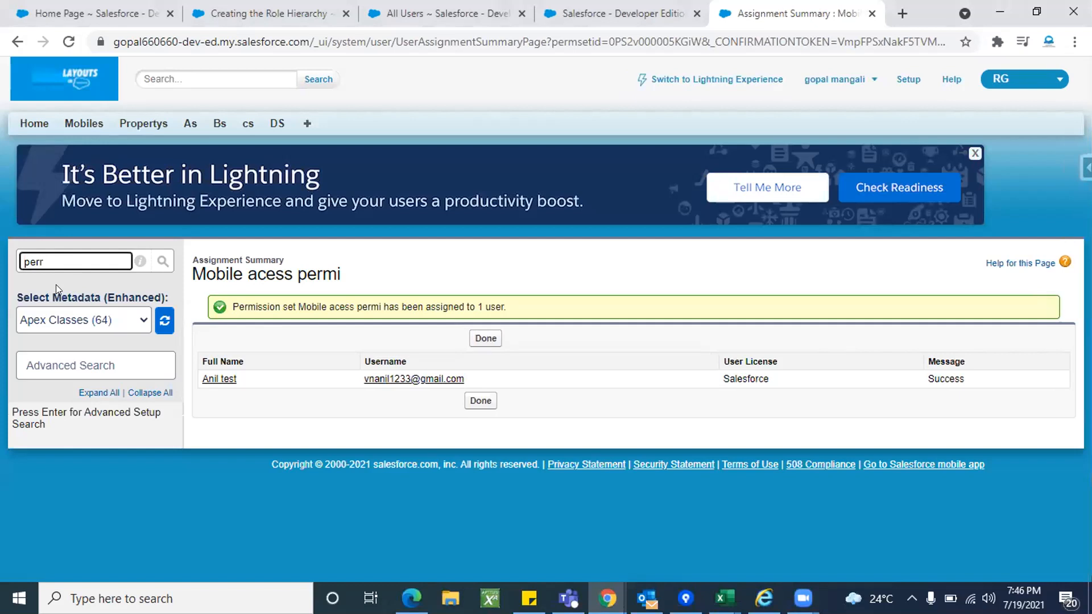
pyautogui.press('BackSpace')
pyautogui.press('BackSpace')
pyautogui.scroll(-2, 91, 437)
pyautogui.click(74, 364)
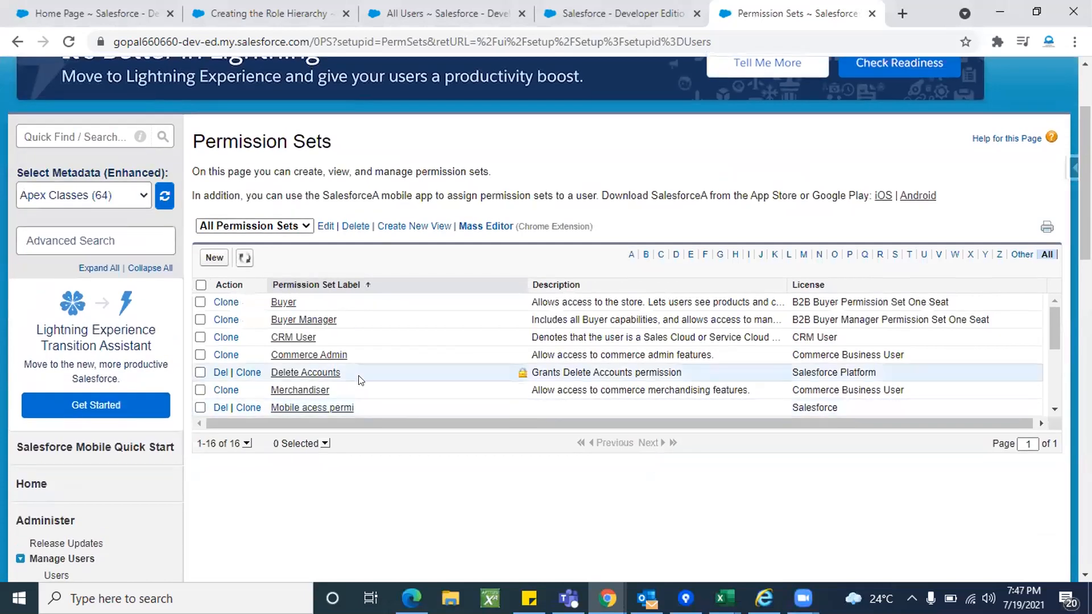
pyautogui.scroll(-2, 358, 378)
pyautogui.scroll(1, 359, 380)
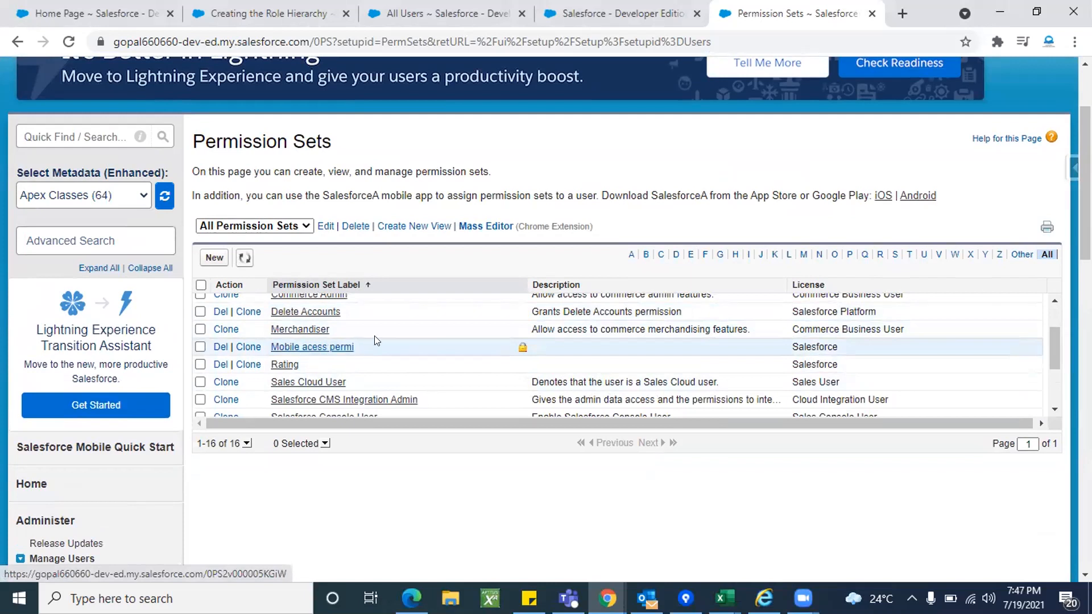
# Find "users" in Setup and open the record of the test user with the Admin test profile
pyautogui.scroll(2, 327, 520)
pyautogui.click(90, 253)
pyautogui.write('users')
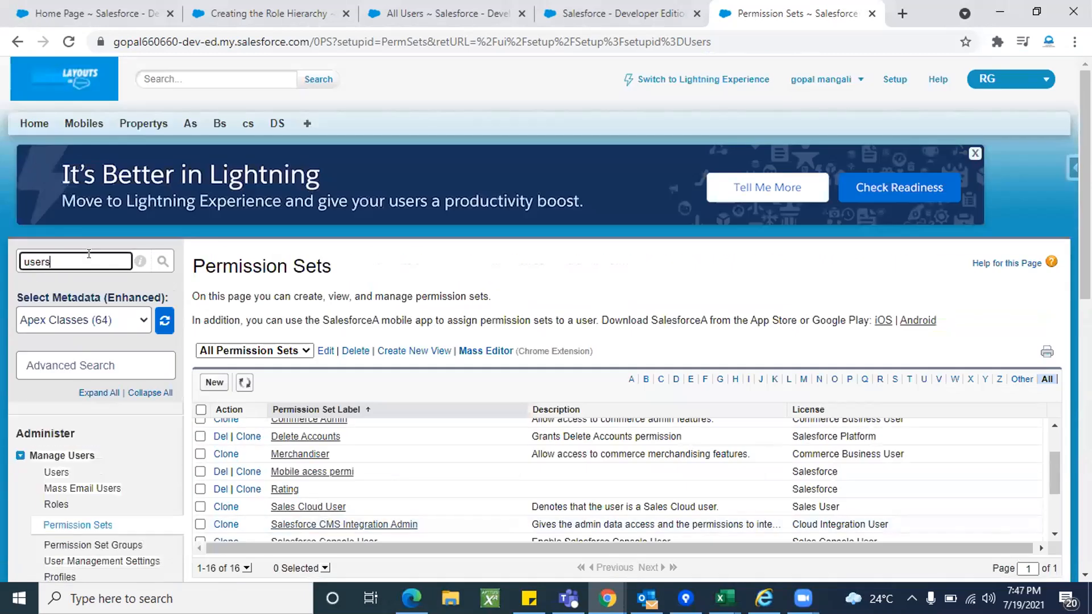
pyautogui.scroll(-2, 89, 254)
pyautogui.click(57, 388)
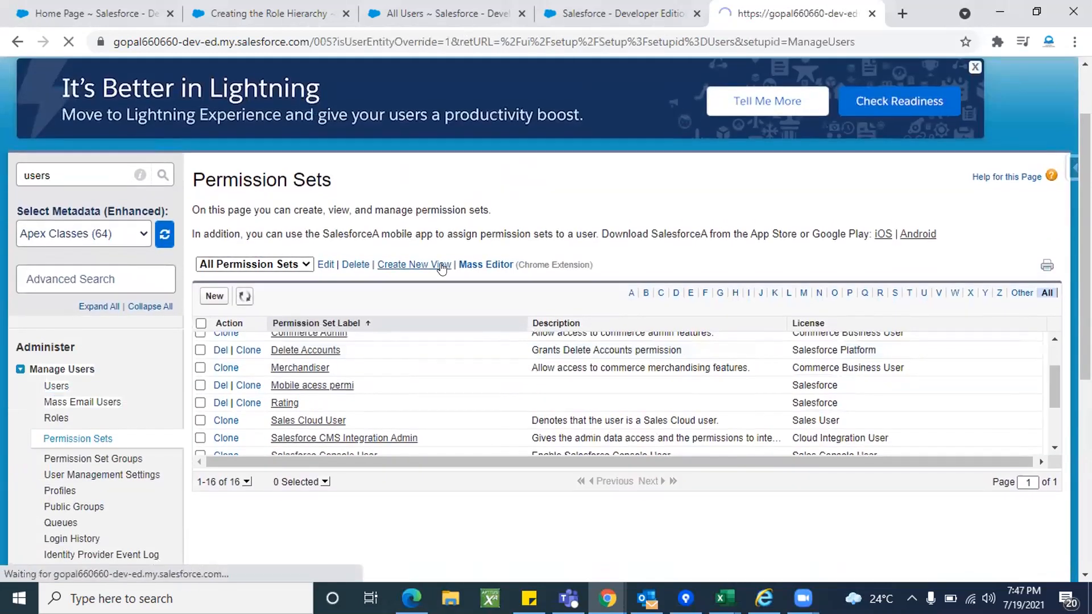
pyautogui.scroll(-3, 358, 464)
pyautogui.scroll(-4, 341, 471)
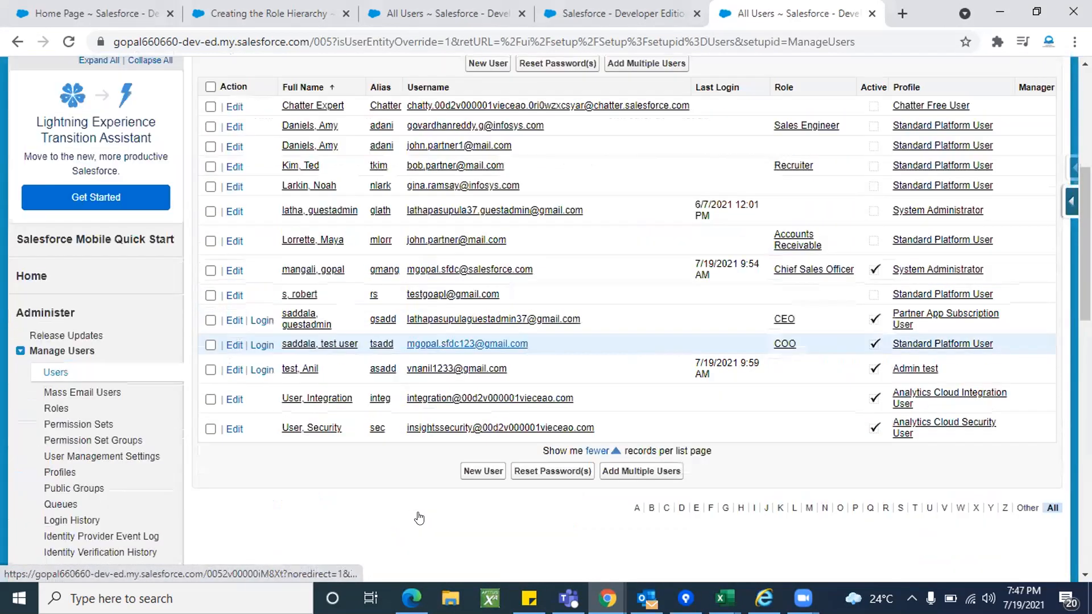
pyautogui.click(432, 349)
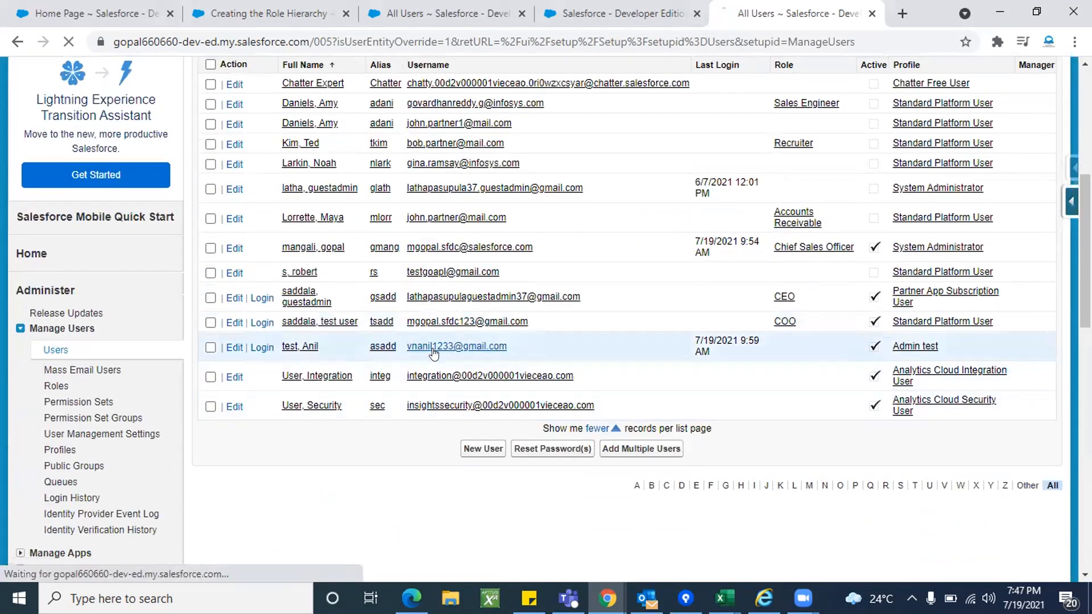
# Examine the Permission Set Assignments section of the test user's record
pyautogui.scroll(-5, 423, 466)
pyautogui.scroll(-10, 423, 466)
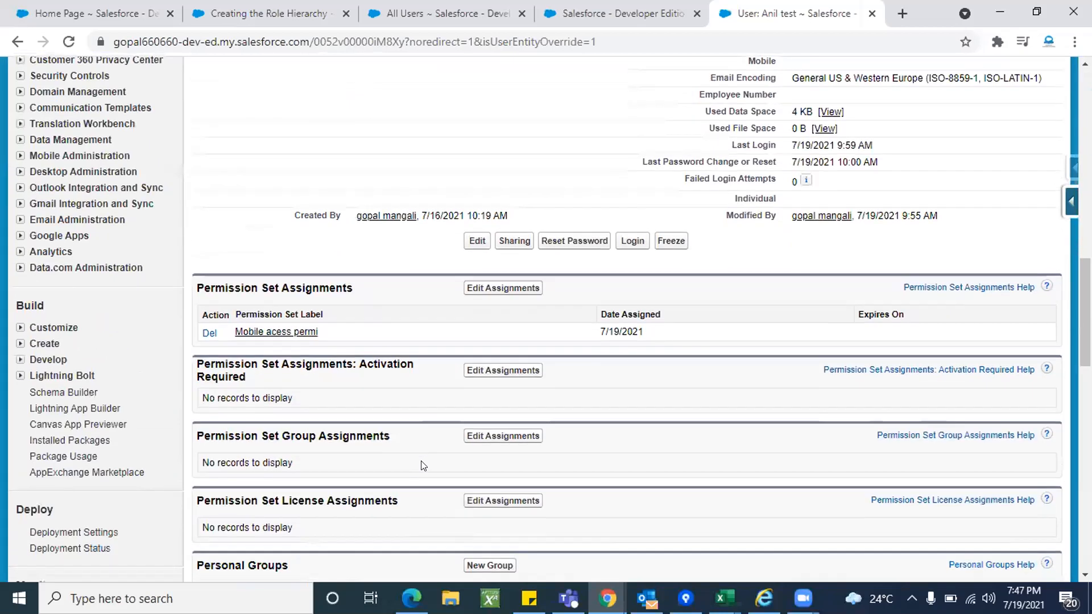
pyautogui.scroll(1, 421, 463)
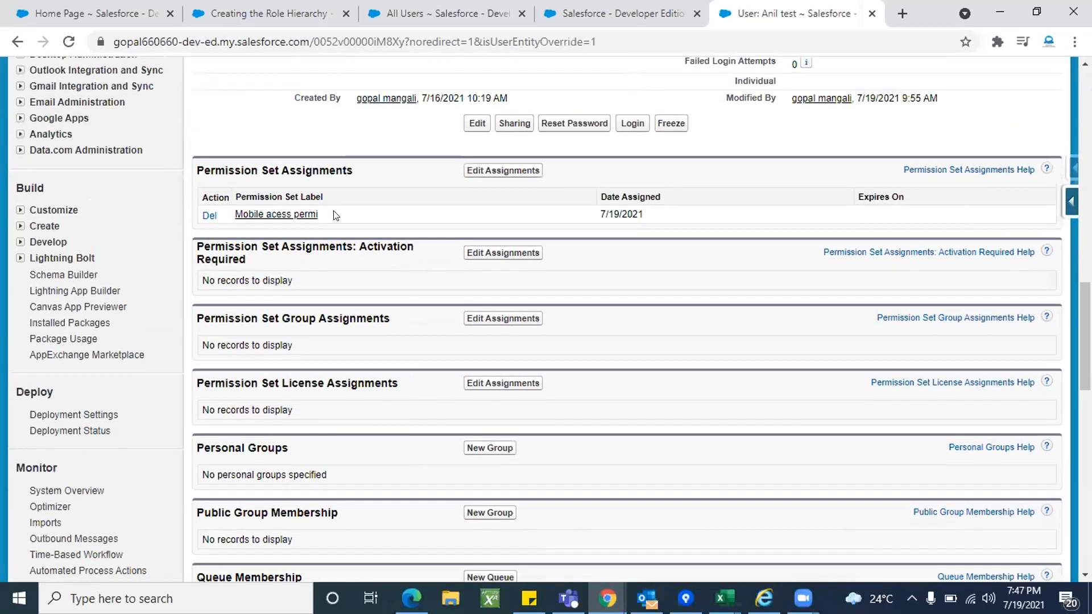
pyautogui.tripleClick(254, 166)
pyautogui.click(327, 162)
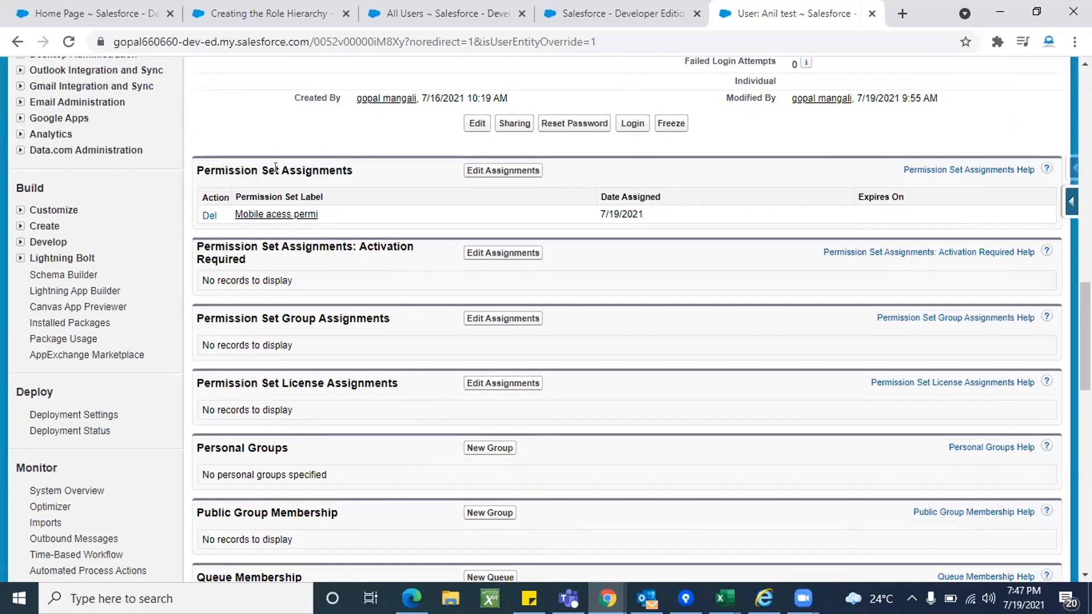
pyautogui.tripleClick(275, 168)
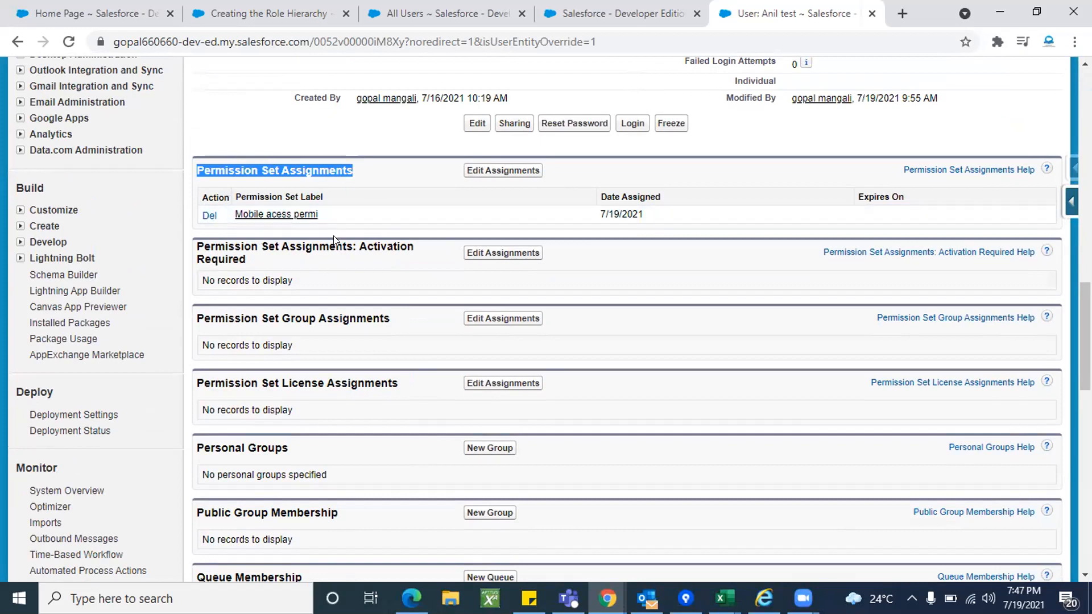
pyautogui.click(295, 163)
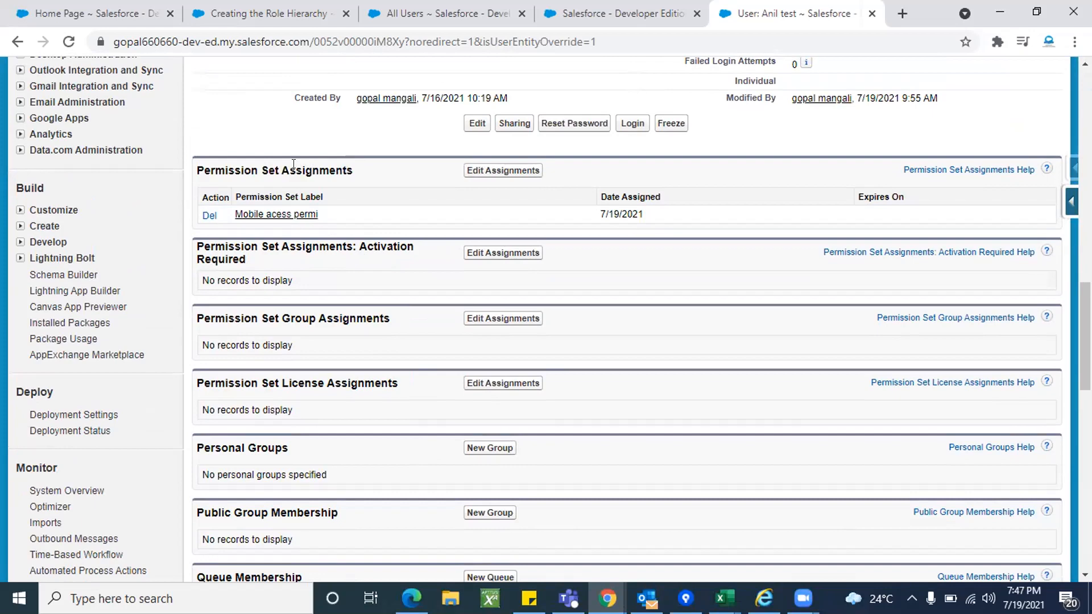
pyautogui.tripleClick(293, 164)
# Review the test user's details and profile alongside the assigned permission set
pyautogui.scroll(10, 311, 256)
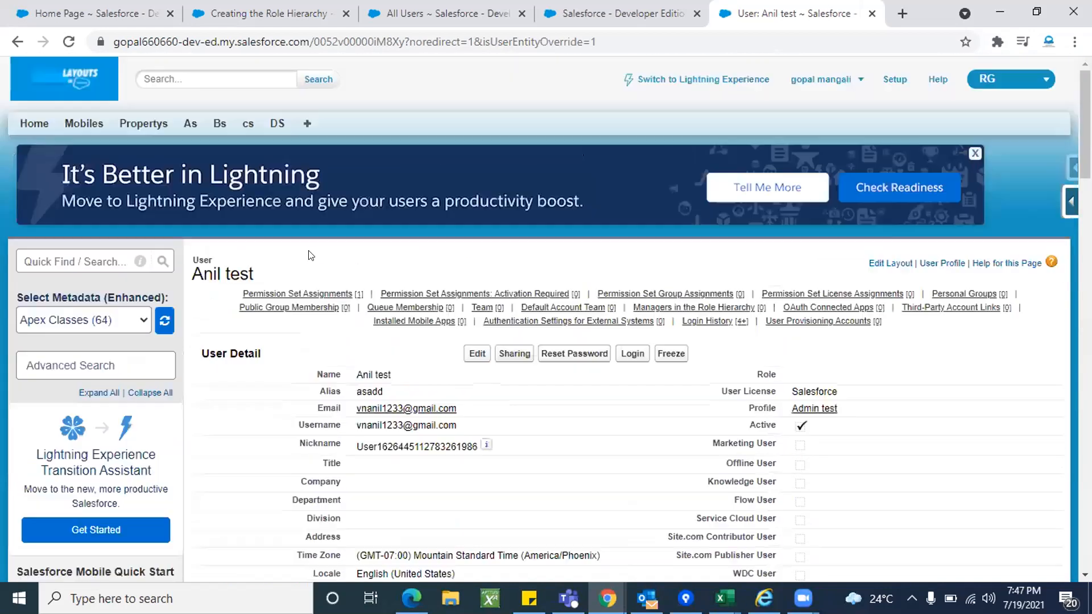
pyautogui.scroll(-10, 378, 259)
pyautogui.click(403, 265)
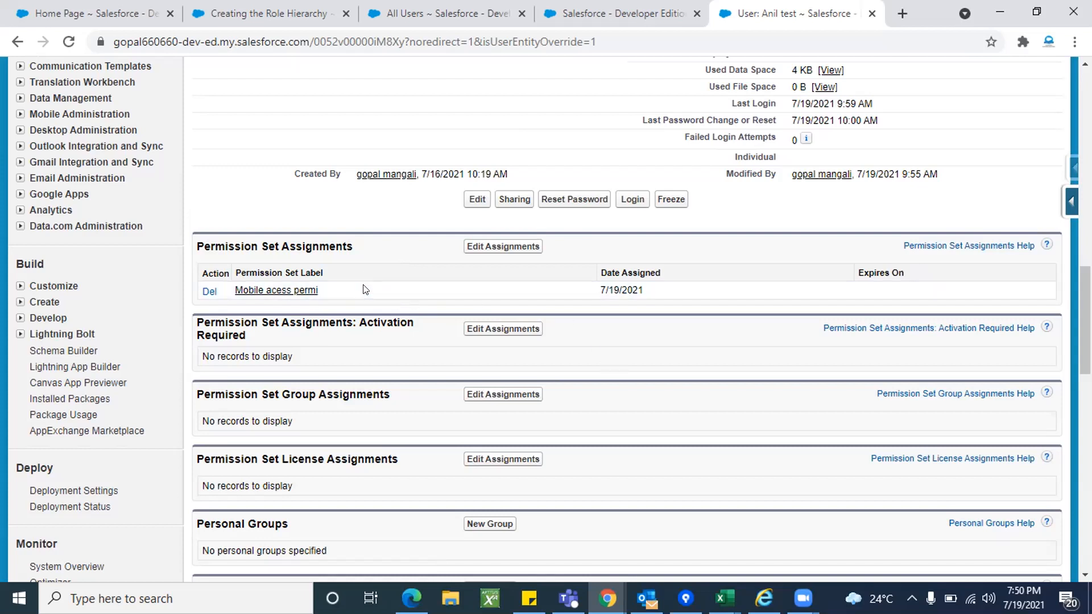
pyautogui.scroll(15, 397, 298)
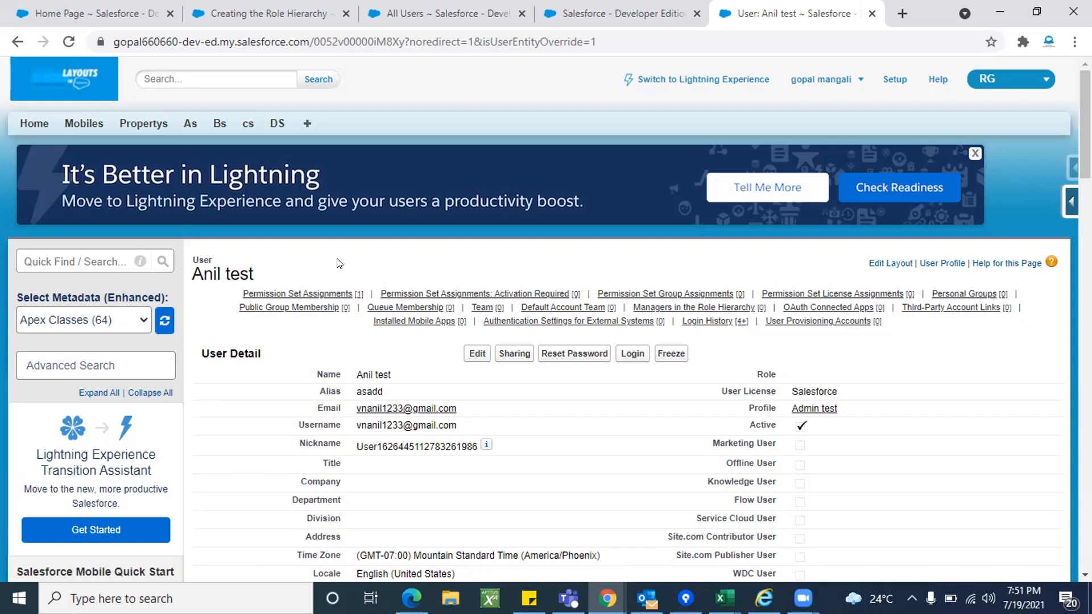
pyautogui.scroll(-2, 643, 520)
pyautogui.scroll(1, 643, 519)
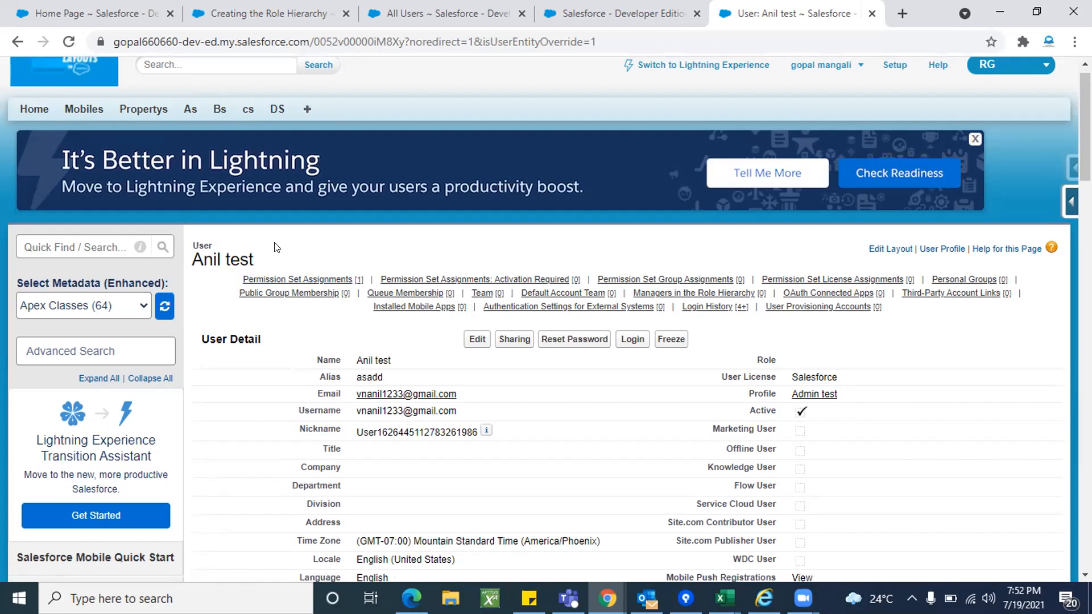
# Open the Admin test profile from the test user's record in a separate browser tab and start editing it
pyautogui.rightClick(824, 396)
pyautogui.click(861, 407)
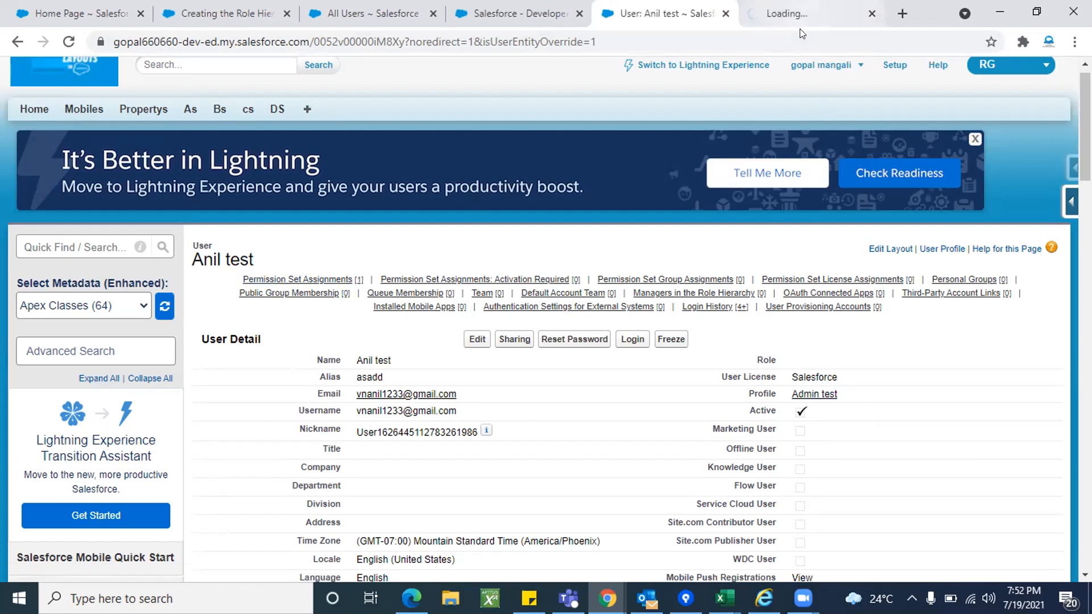
pyautogui.click(800, 17)
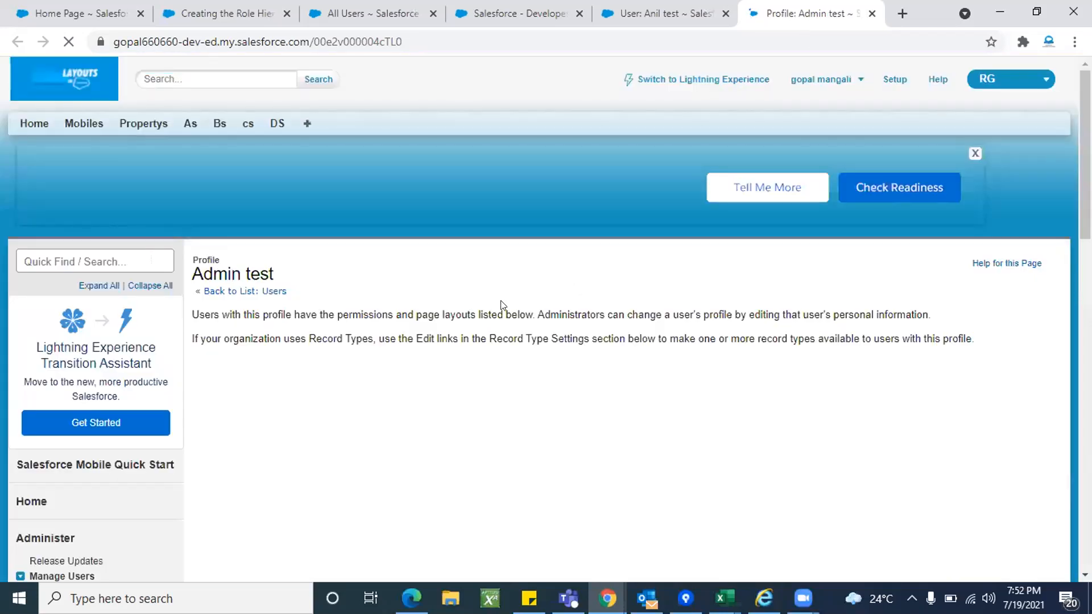
pyautogui.scroll(-1, 517, 403)
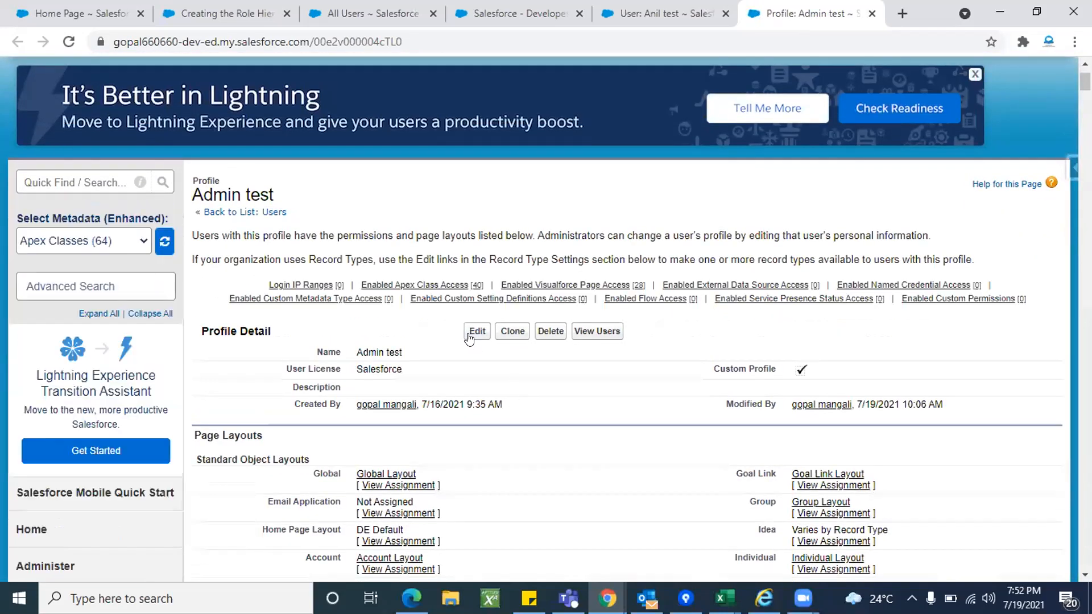
pyautogui.click(469, 338)
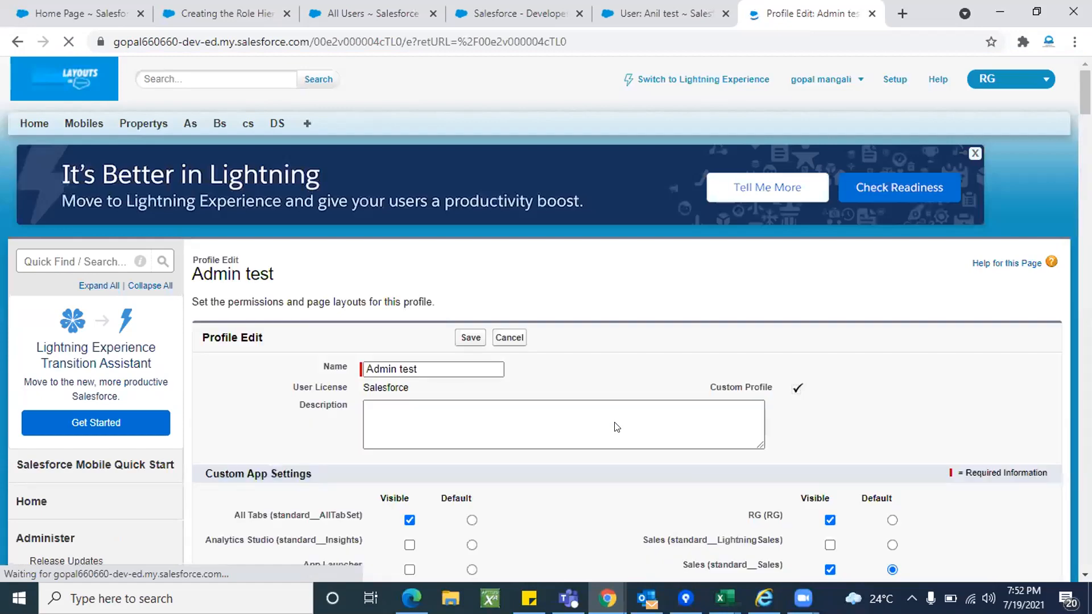
# Examine the Admin test profile's standard and custom object permissions, including the access rights for Mobiles
pyautogui.scroll(-20, 616, 342)
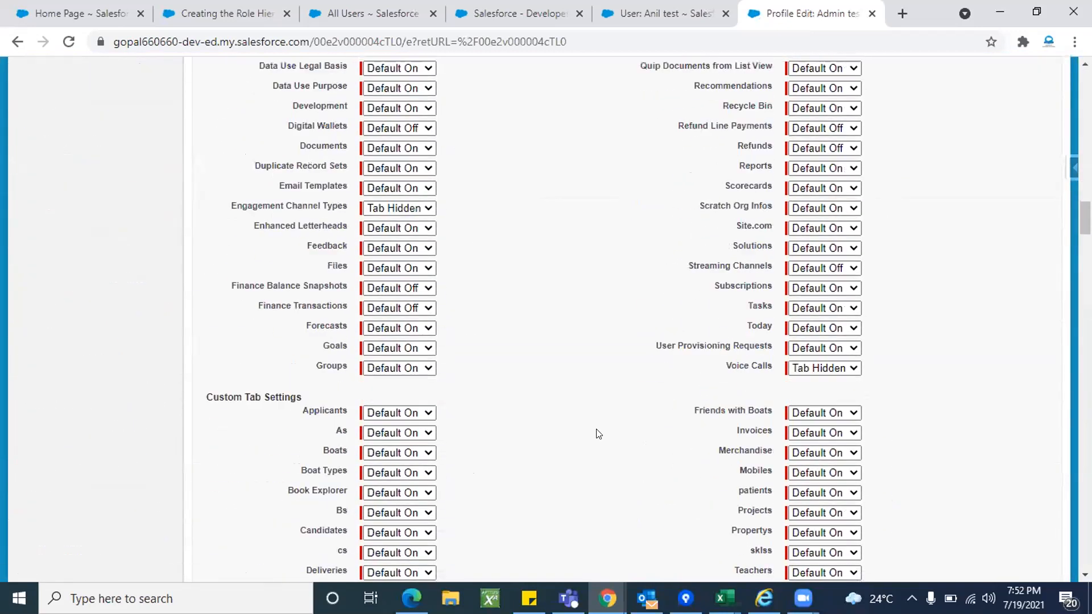
pyautogui.scroll(-20, 598, 434)
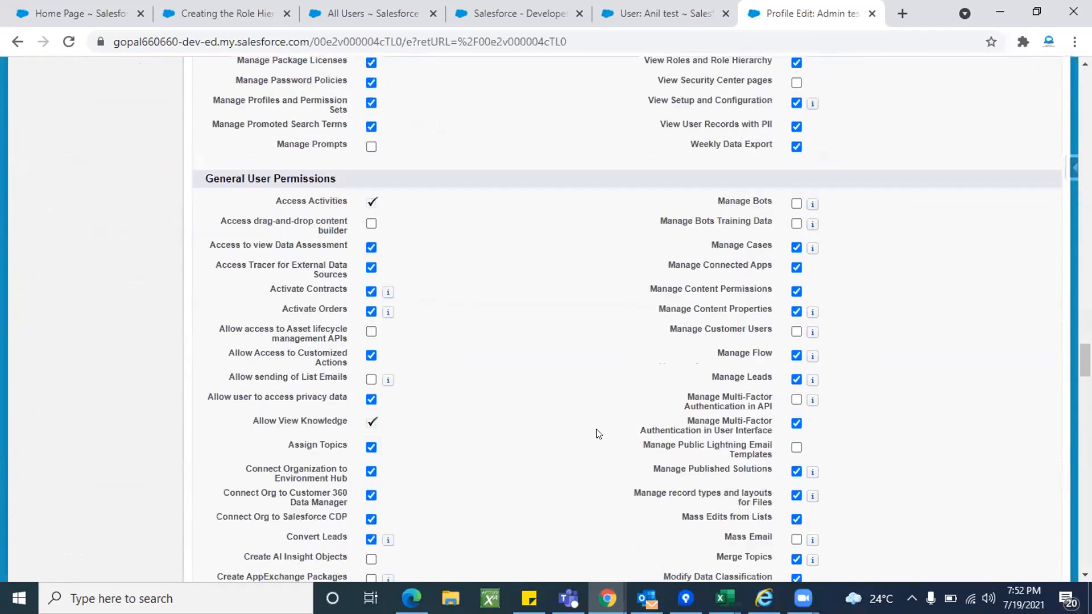
pyautogui.scroll(-7, 596, 429)
pyautogui.scroll(3, 274, 189)
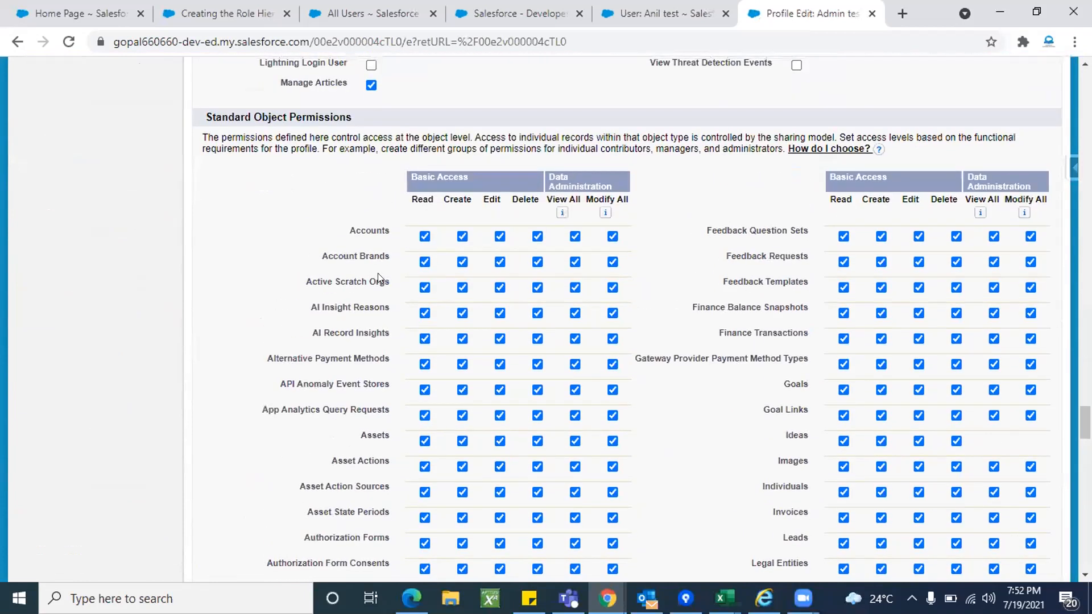
pyautogui.scroll(-17, 657, 412)
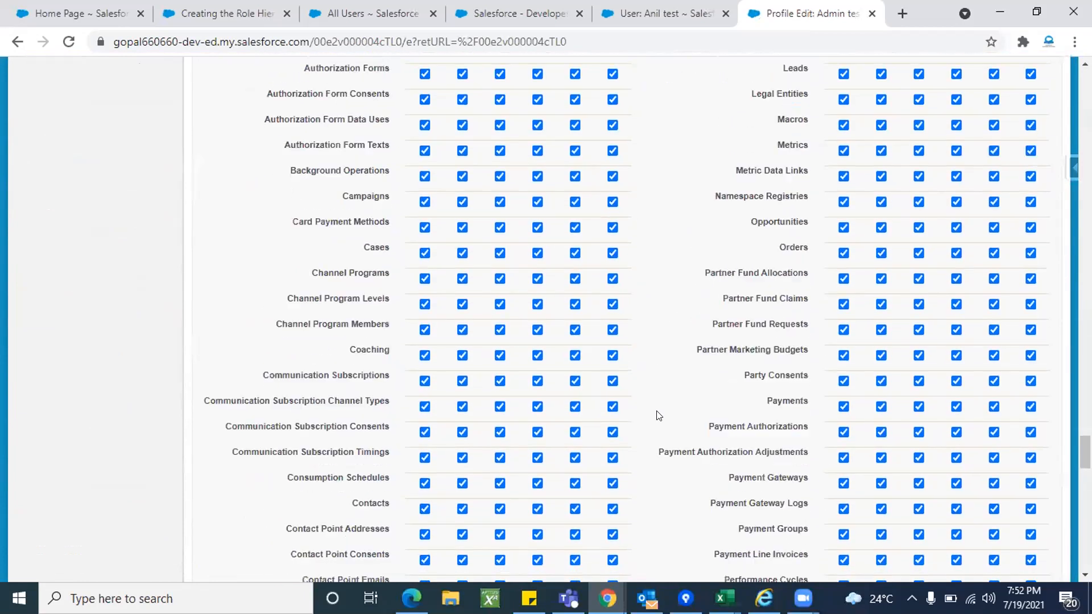
pyautogui.scroll(-5, 657, 415)
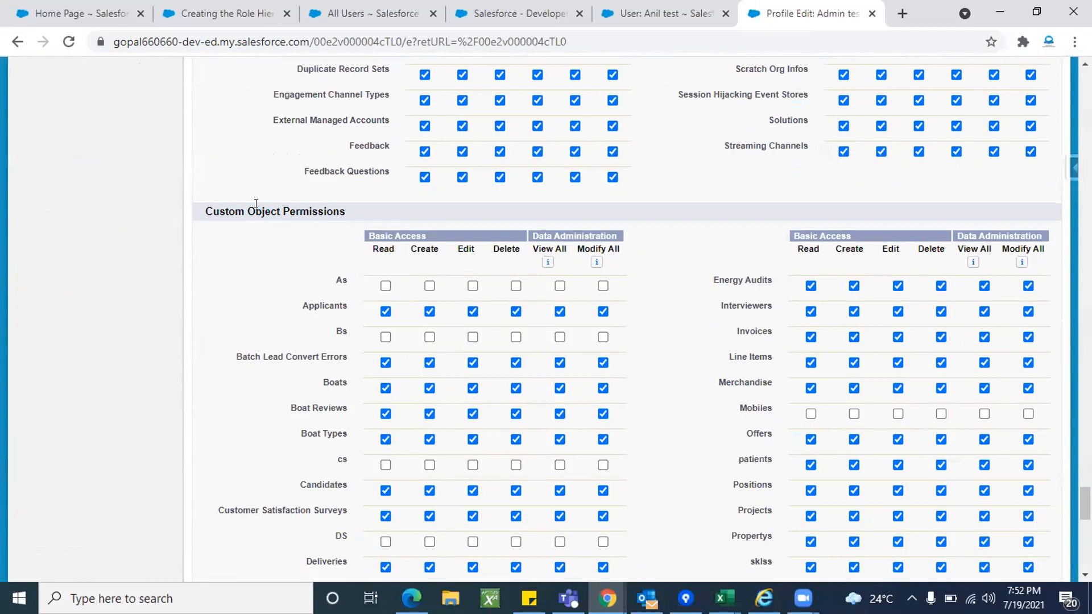
pyautogui.scroll(-8, 633, 399)
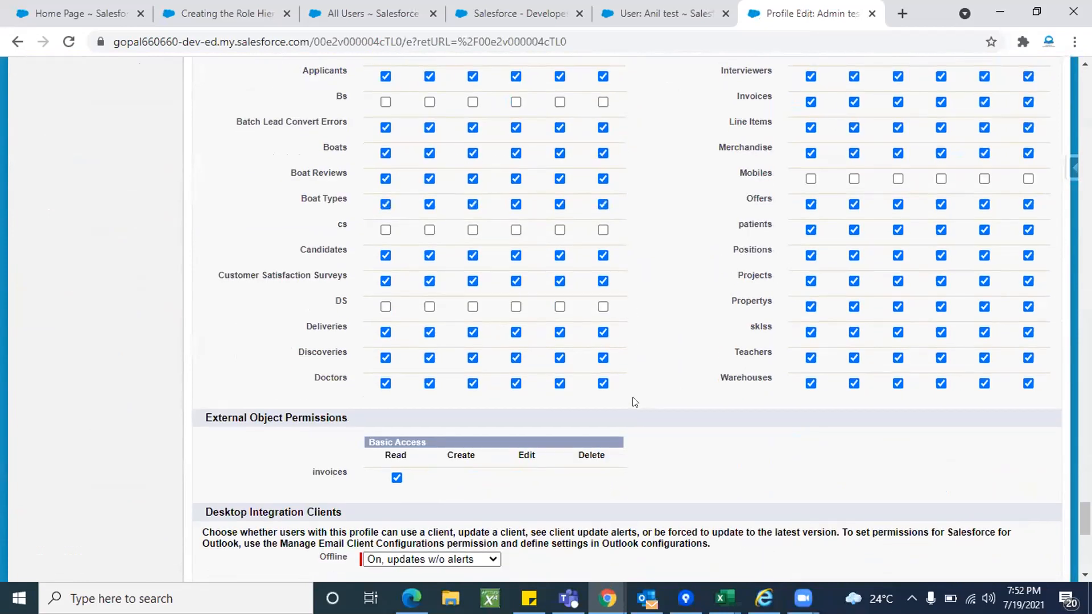
pyautogui.scroll(-5, 634, 402)
pyautogui.scroll(12, 634, 401)
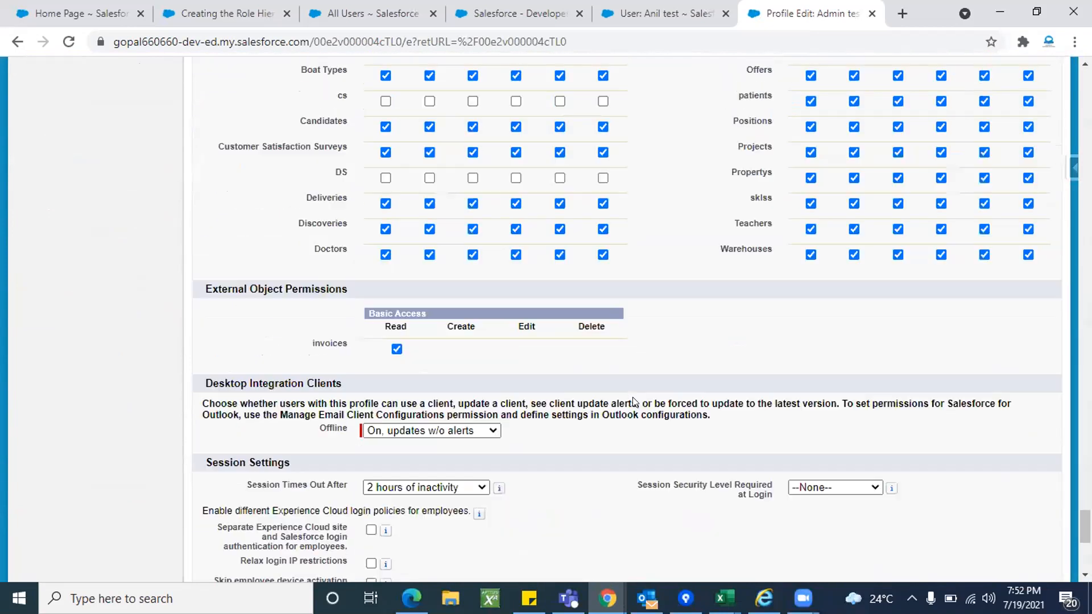
pyautogui.scroll(1, 672, 375)
pyautogui.scroll(-1, 673, 375)
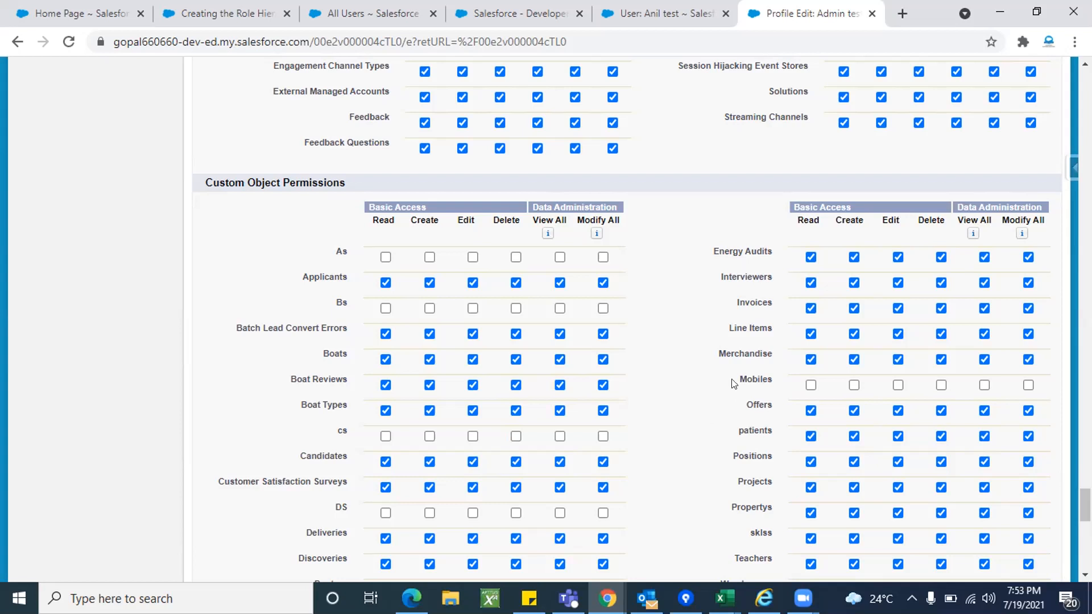
pyautogui.scroll(-2, 734, 384)
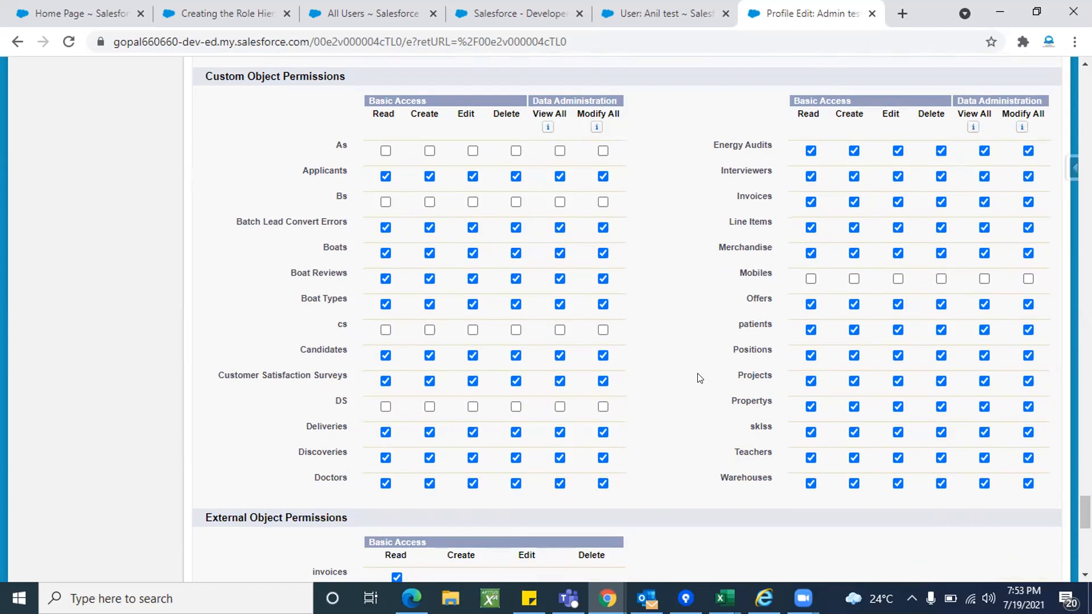
# Review the profile's session settings, password policies, and administrative and general user permissions
pyautogui.scroll(-9, 699, 378)
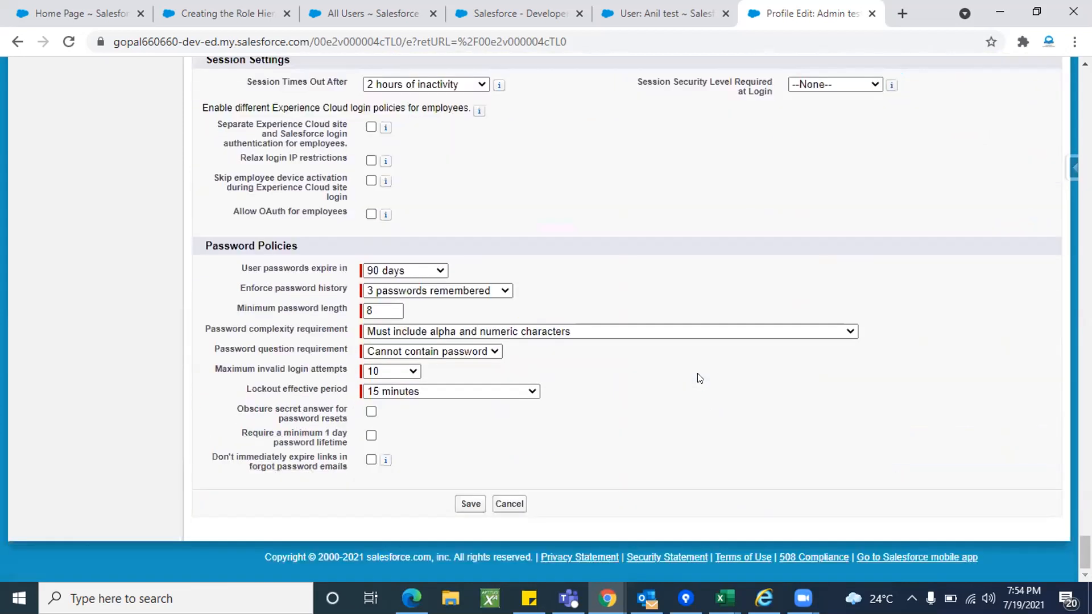
pyautogui.scroll(6, 700, 378)
pyautogui.scroll(9, 699, 378)
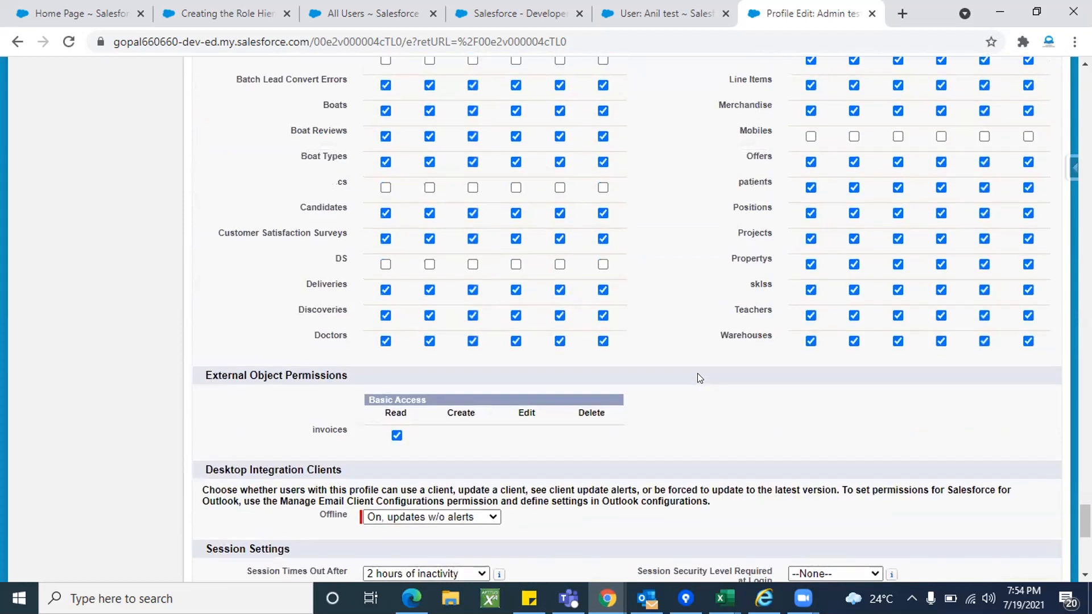
pyautogui.scroll(15, 700, 378)
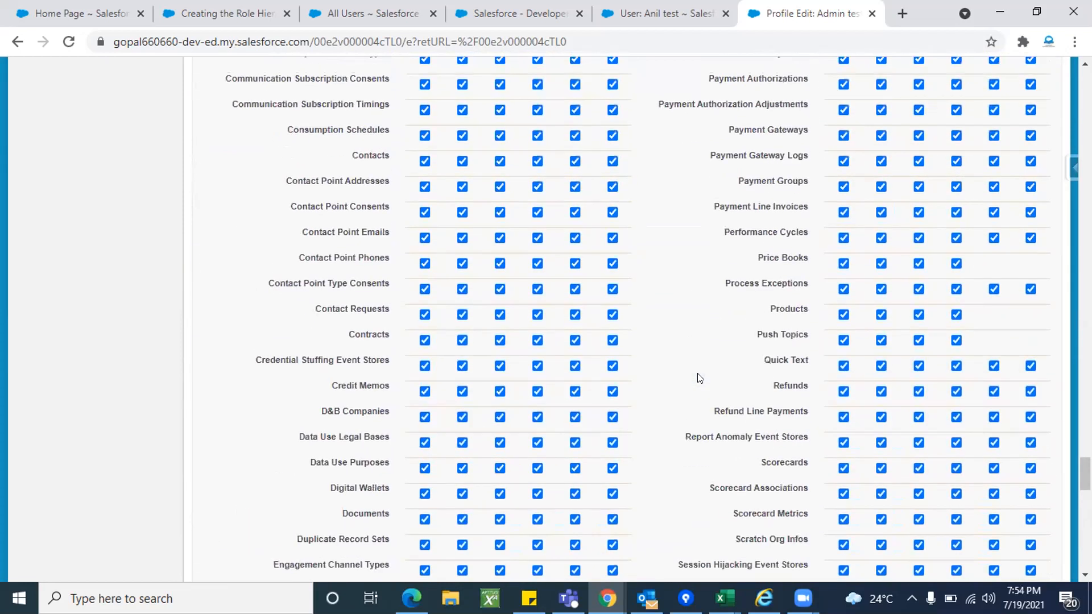
pyautogui.scroll(3, 700, 378)
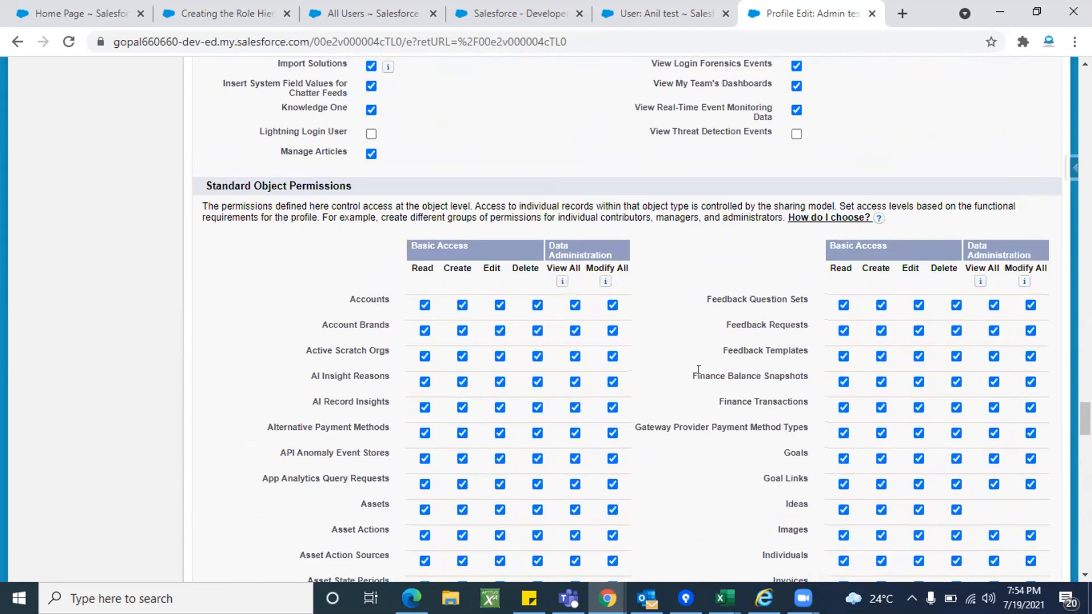
pyautogui.scroll(15, 699, 370)
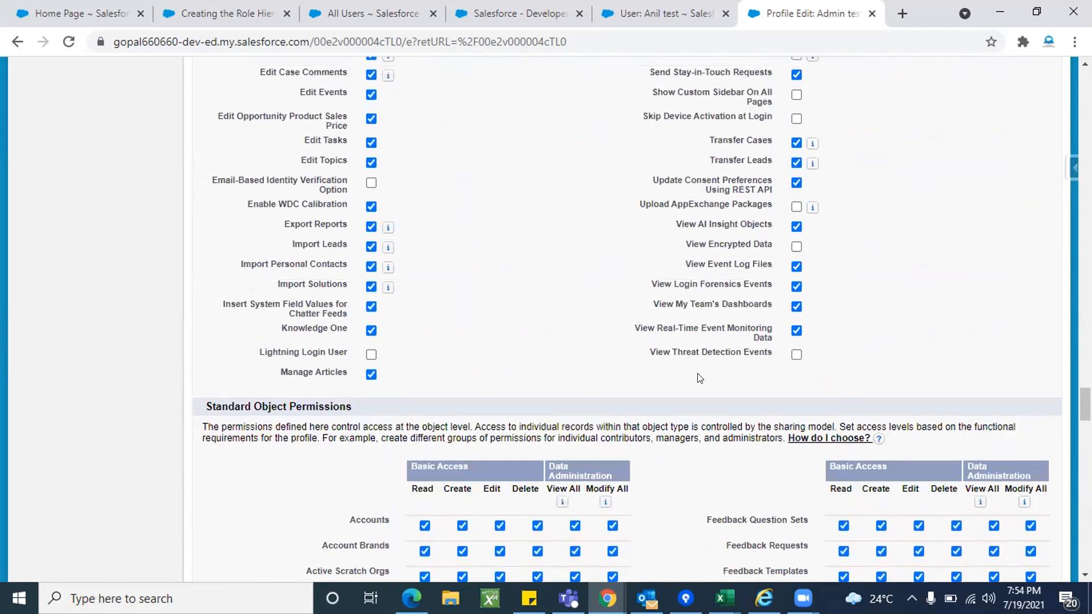
pyautogui.scroll(6, 697, 373)
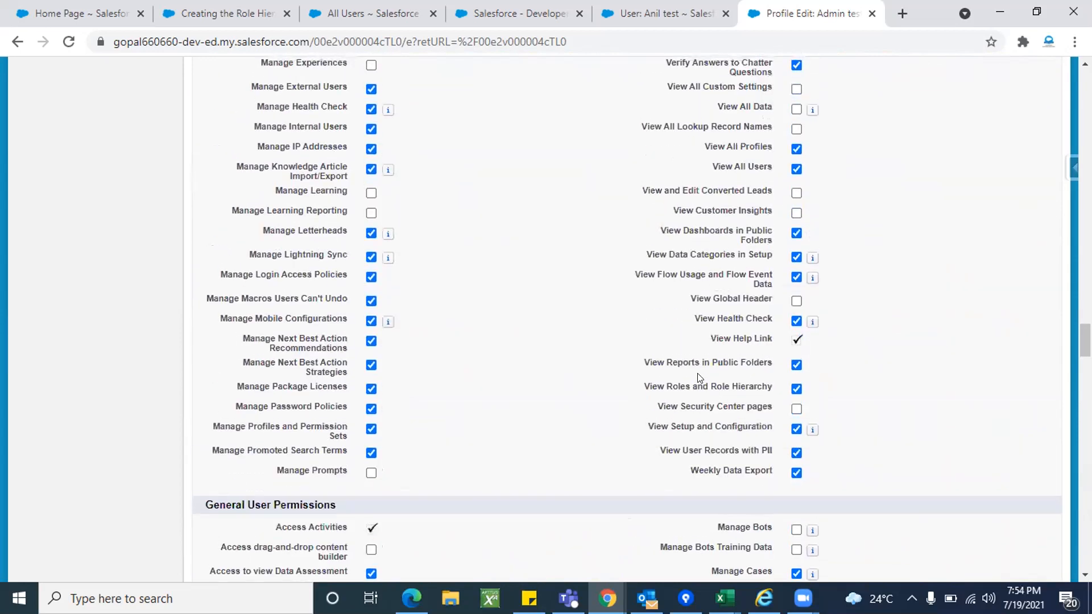
pyautogui.scroll(-20, 700, 378)
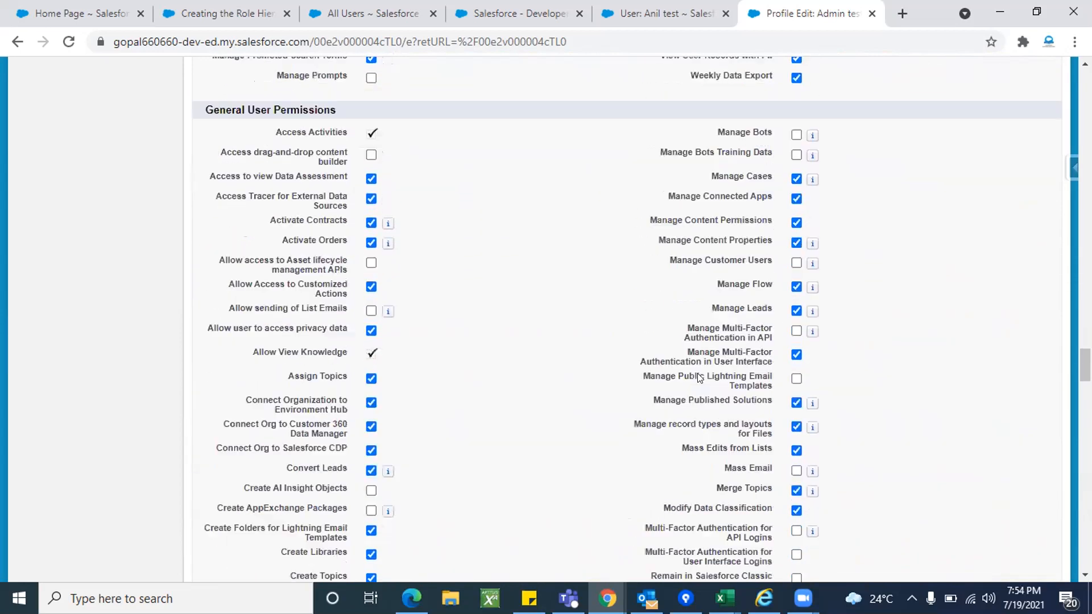
pyautogui.scroll(-3, 700, 378)
pyautogui.scroll(1, 699, 378)
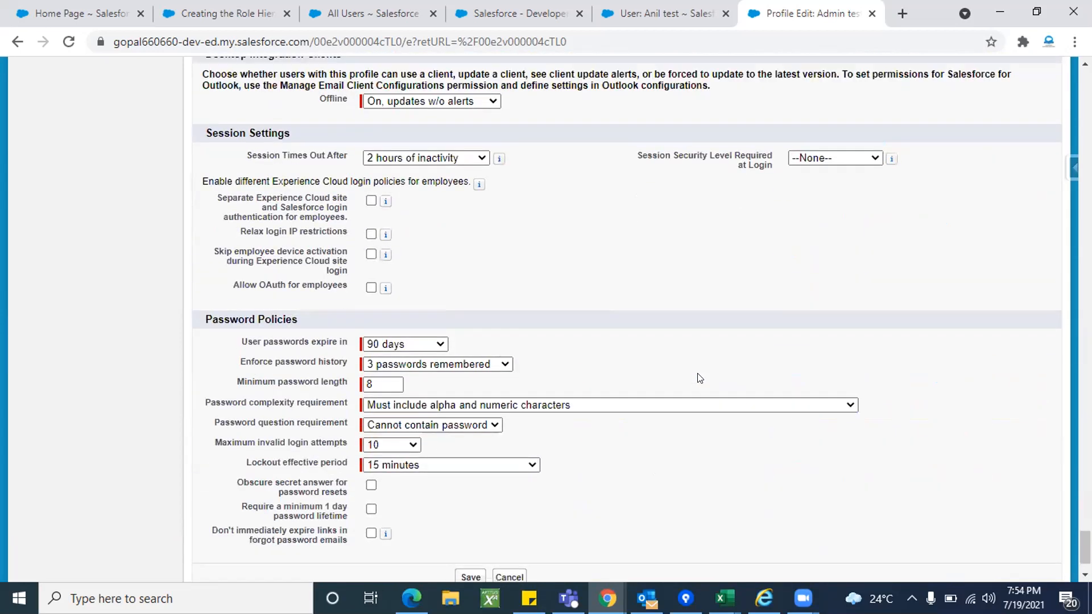
# Look back over the profile's object permissions, tab settings and custom app settings, and cancel the profile edit
pyautogui.scroll(6, 700, 378)
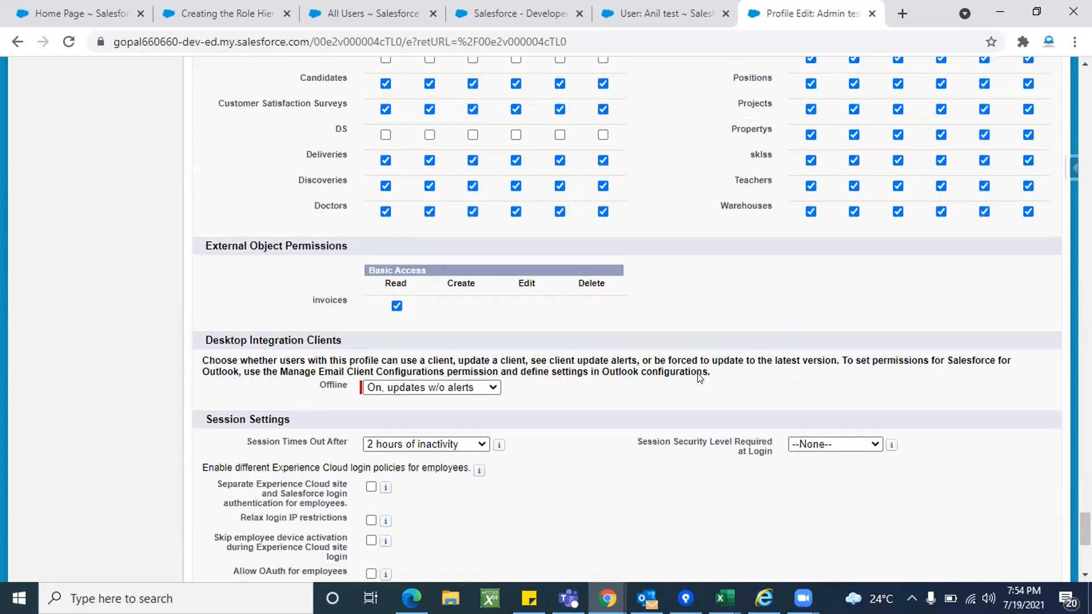
pyautogui.scroll(4, 657, 281)
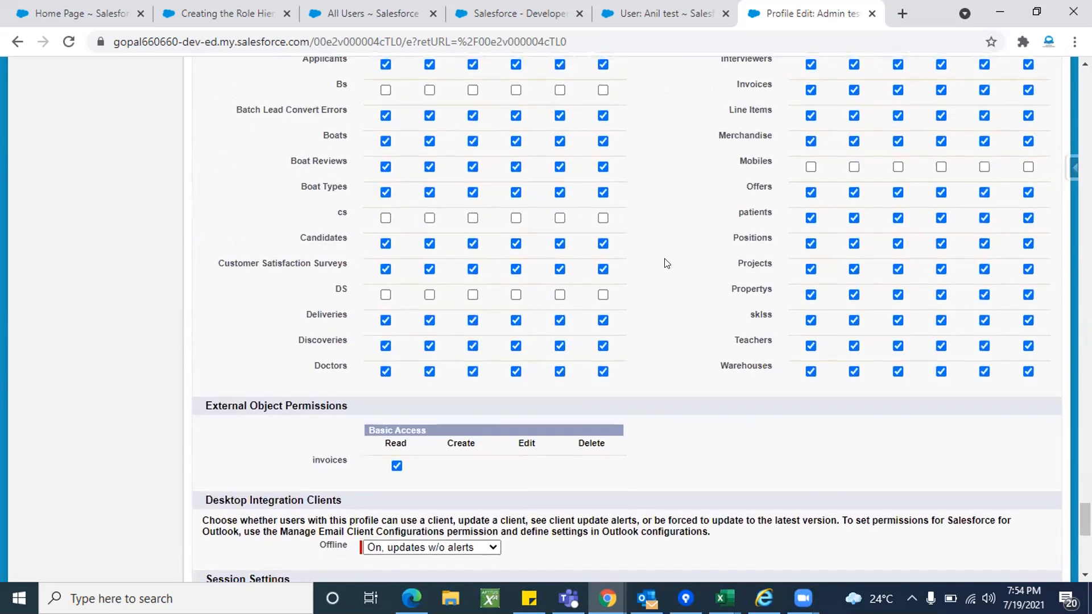
pyautogui.scroll(3, 663, 262)
pyautogui.scroll(3, 667, 263)
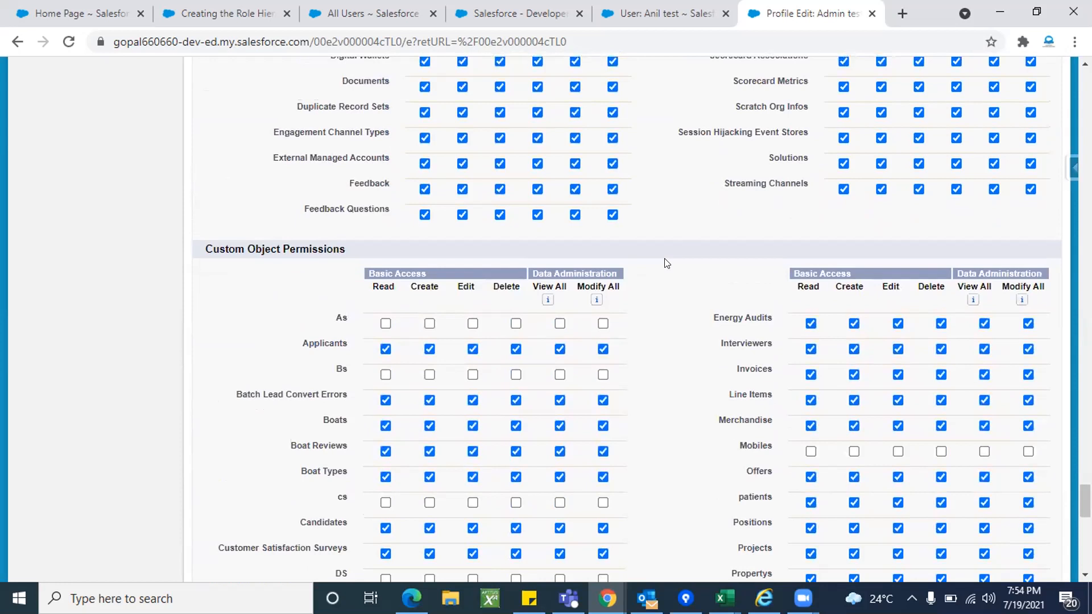
pyautogui.scroll(9, 667, 263)
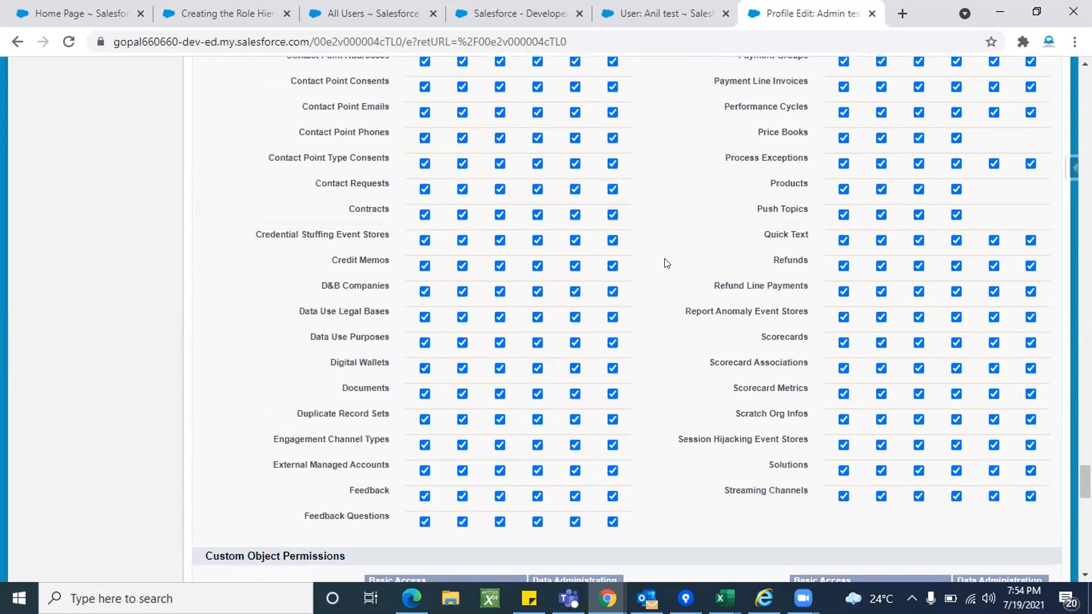
pyautogui.scroll(13, 667, 263)
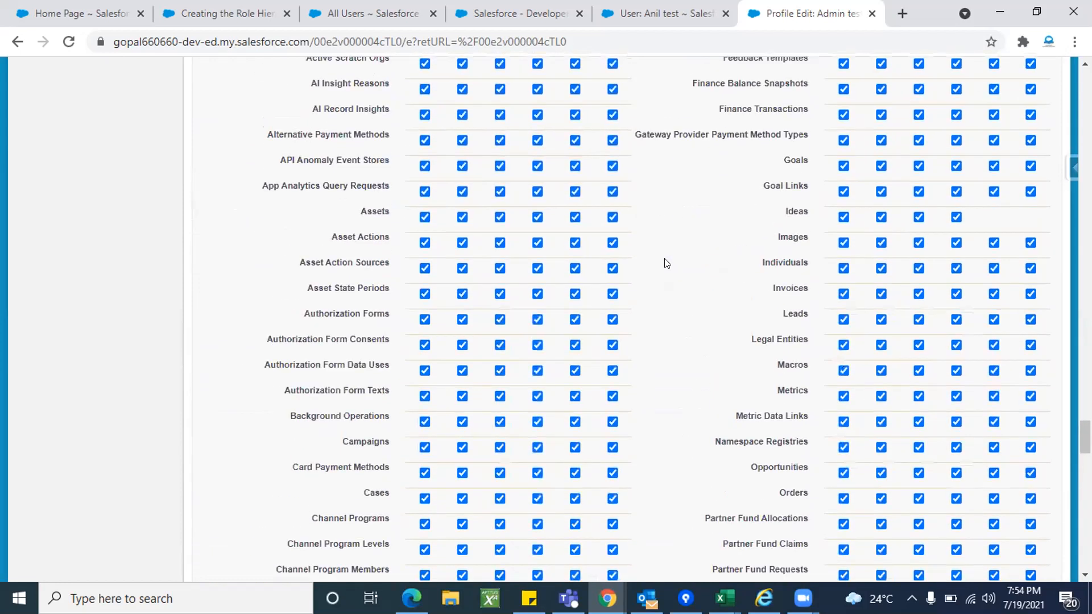
pyautogui.scroll(12, 666, 263)
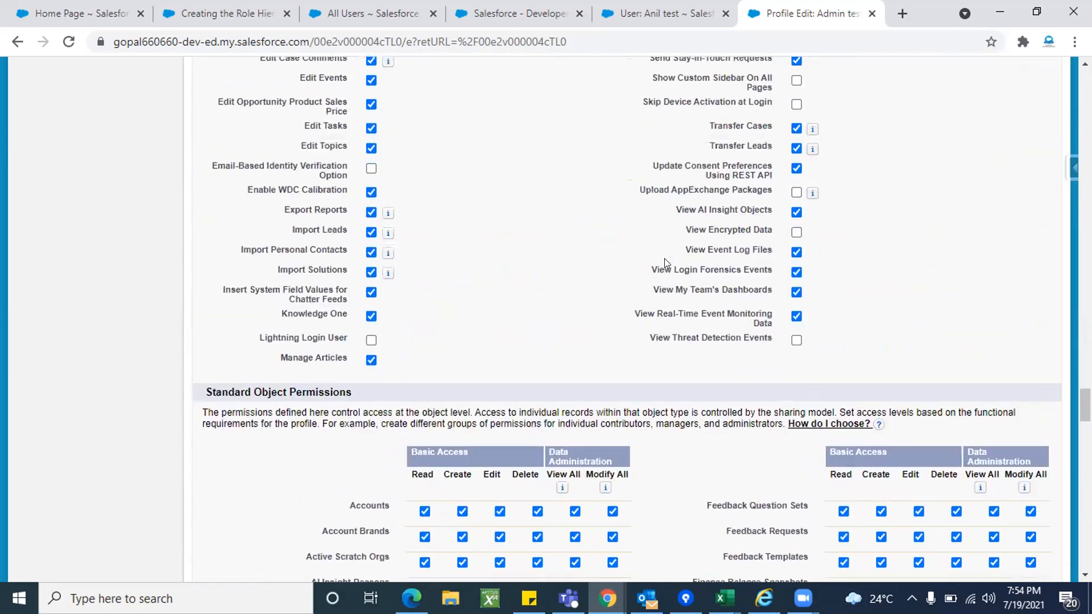
pyautogui.scroll(15, 667, 262)
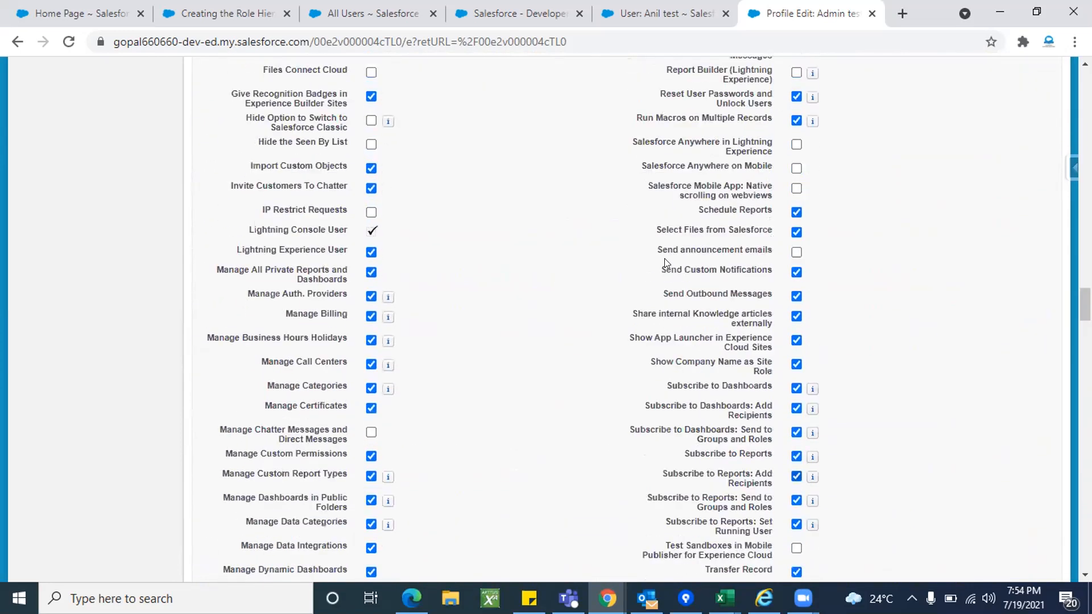
pyautogui.scroll(11, 666, 262)
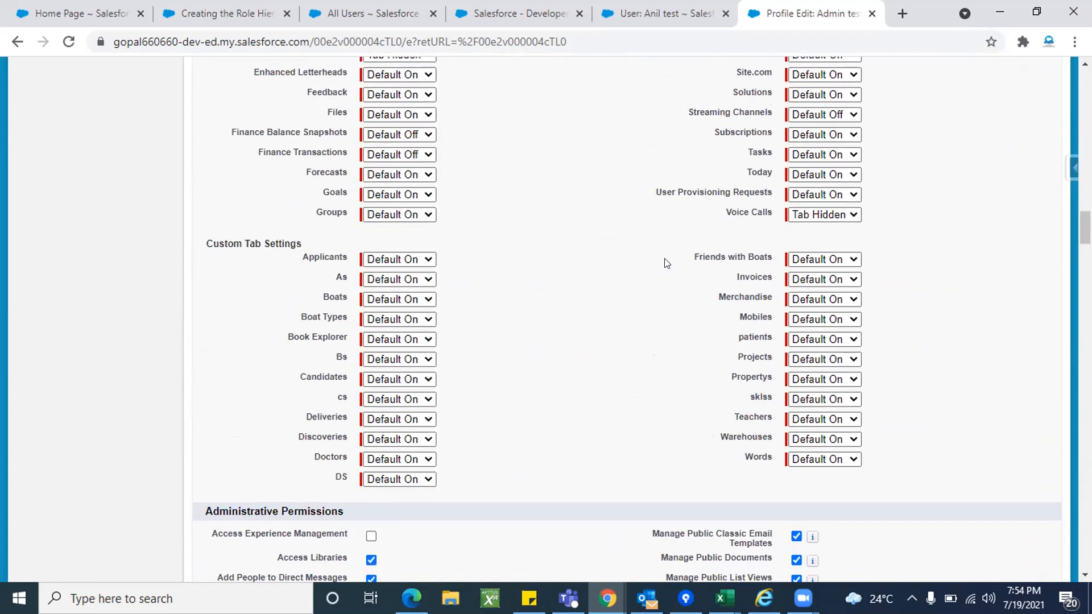
pyautogui.scroll(19, 584, 274)
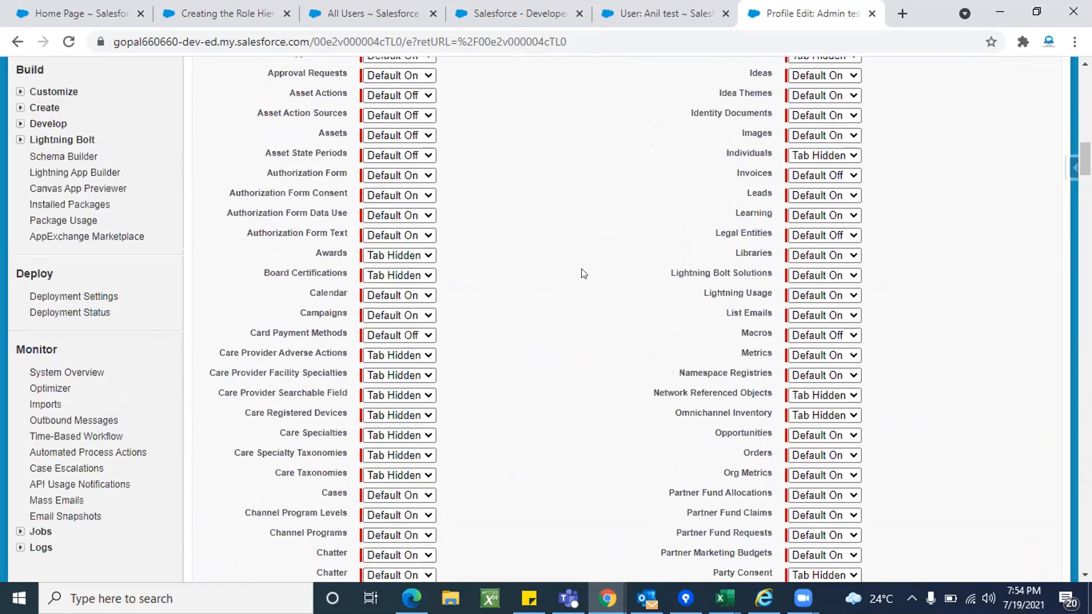
pyautogui.scroll(6, 584, 273)
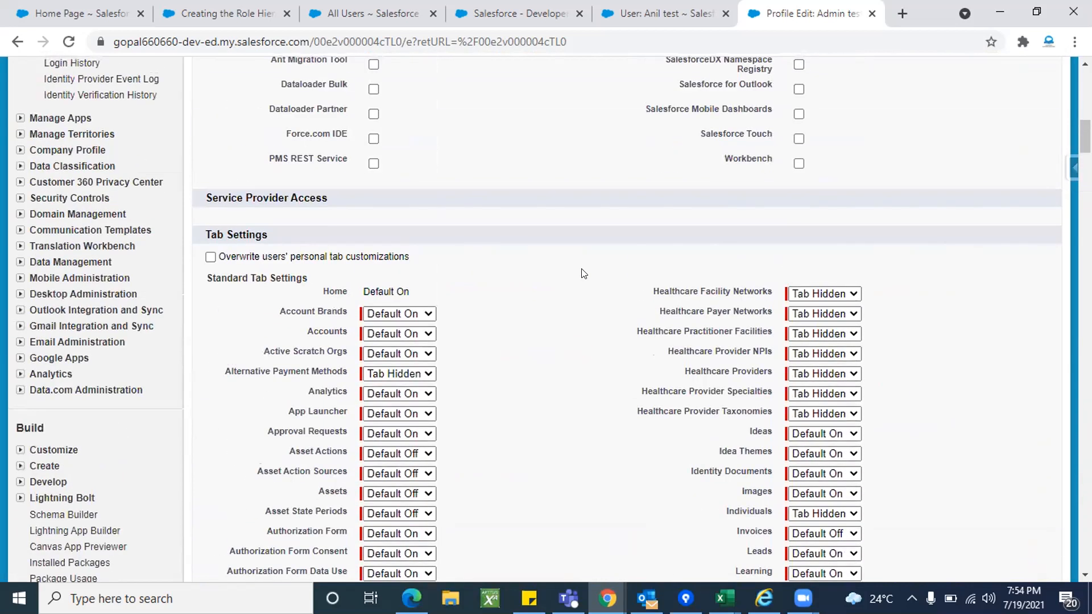
pyautogui.scroll(5, 609, 301)
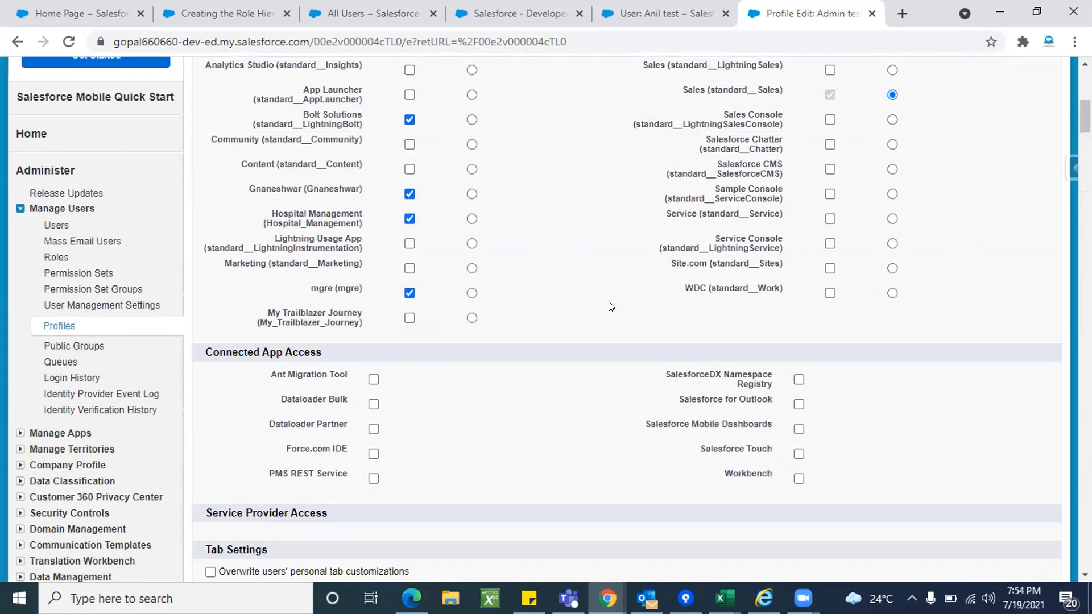
pyautogui.scroll(6, 609, 305)
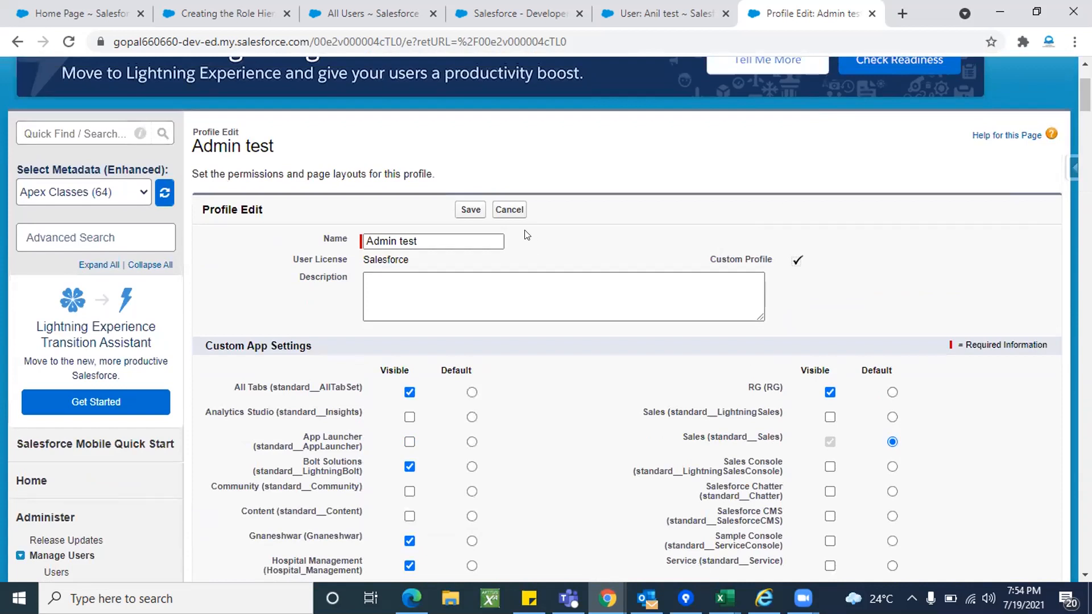
pyautogui.click(509, 210)
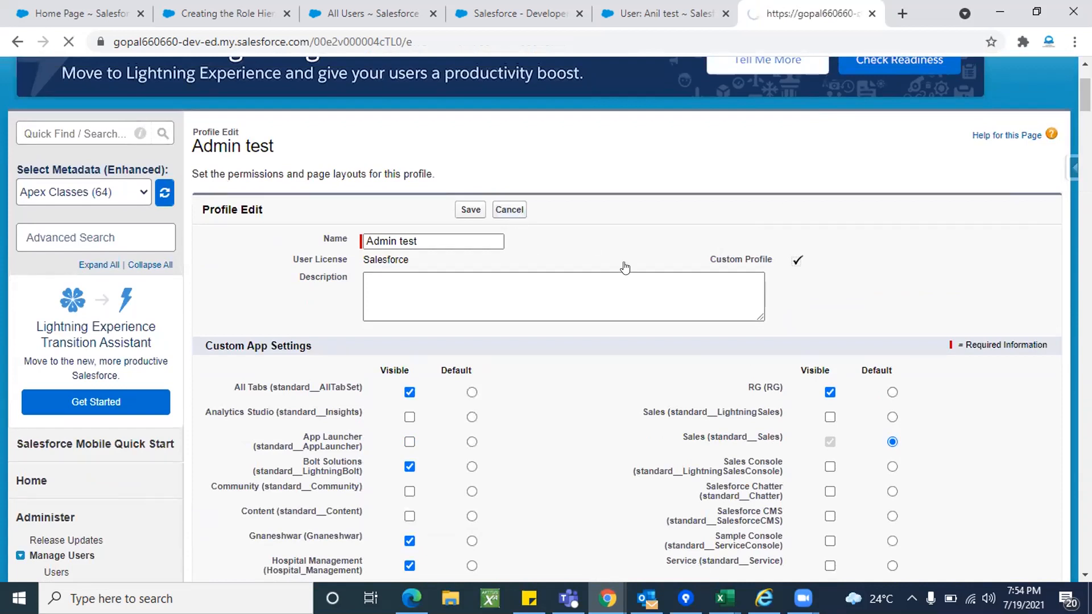
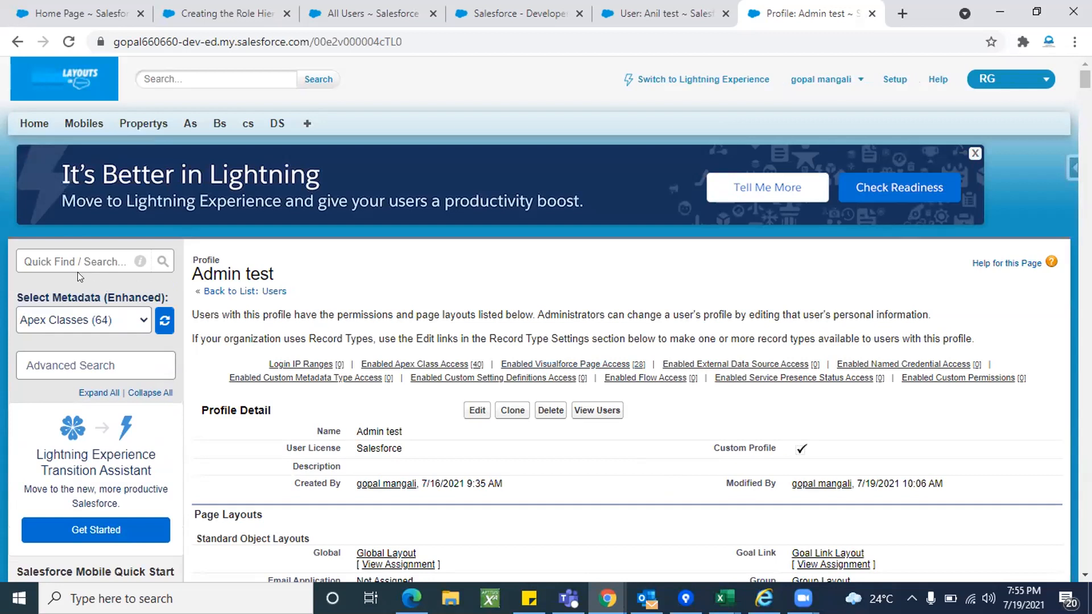
# Open the Country custom field's definition from the Mobile object's field list
pyautogui.click(82, 130)
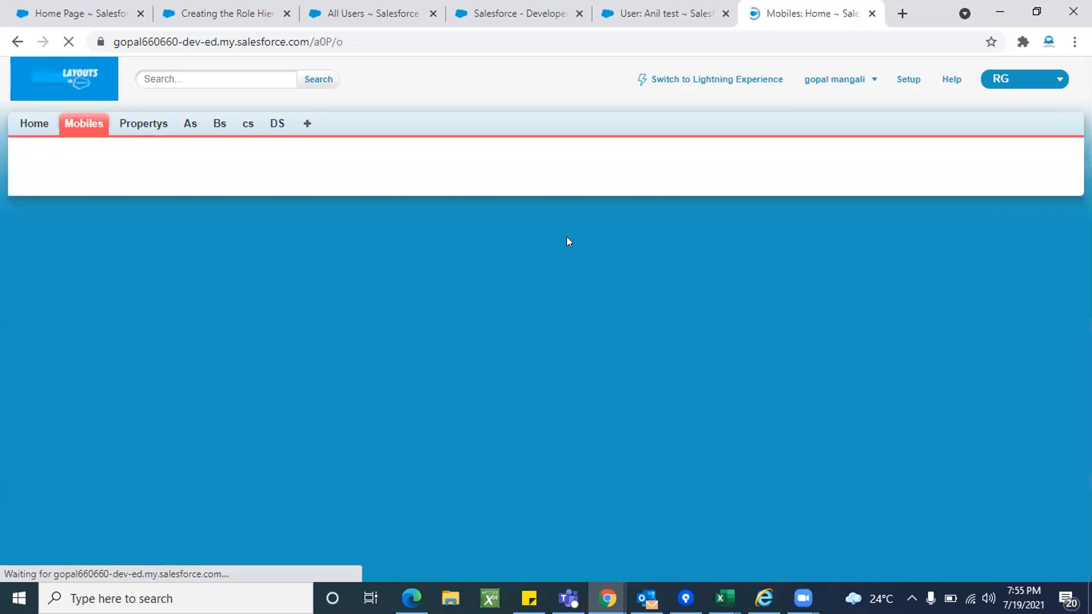
pyautogui.click(1084, 202)
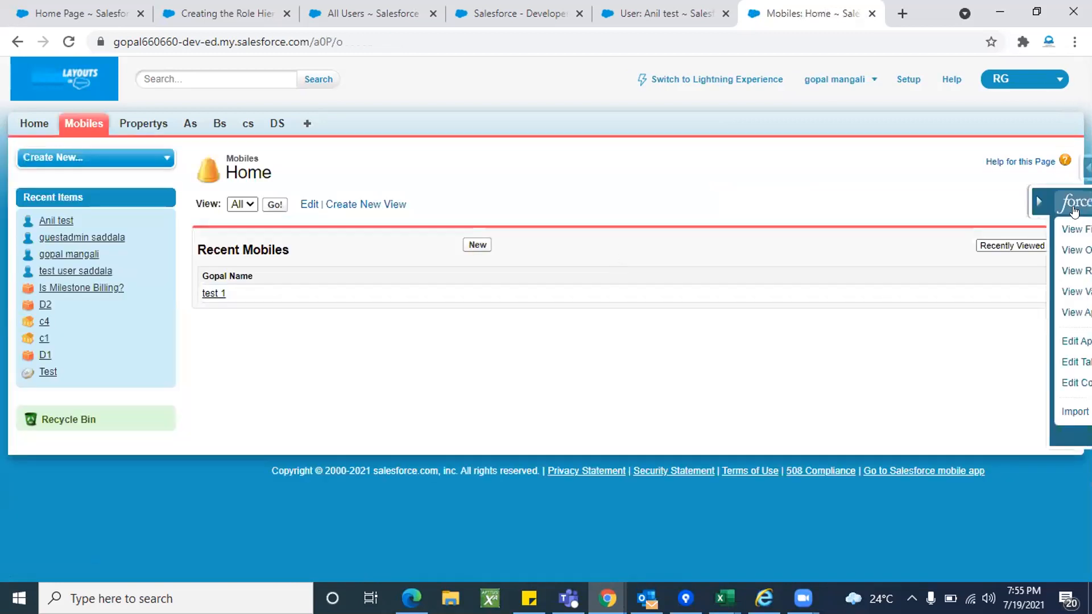
pyautogui.click(954, 229)
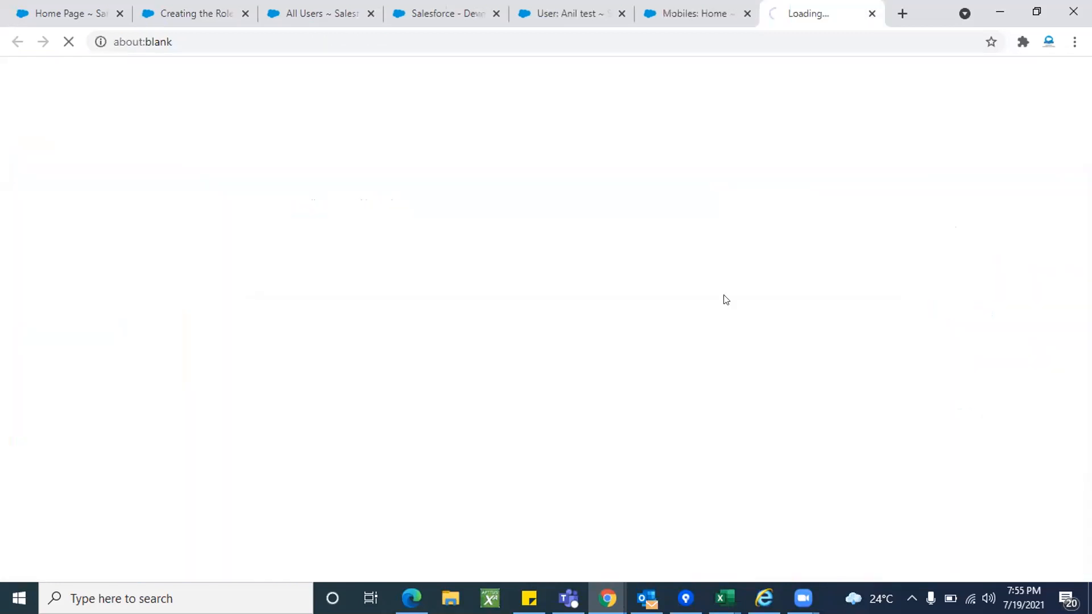
pyautogui.scroll(4, 593, 391)
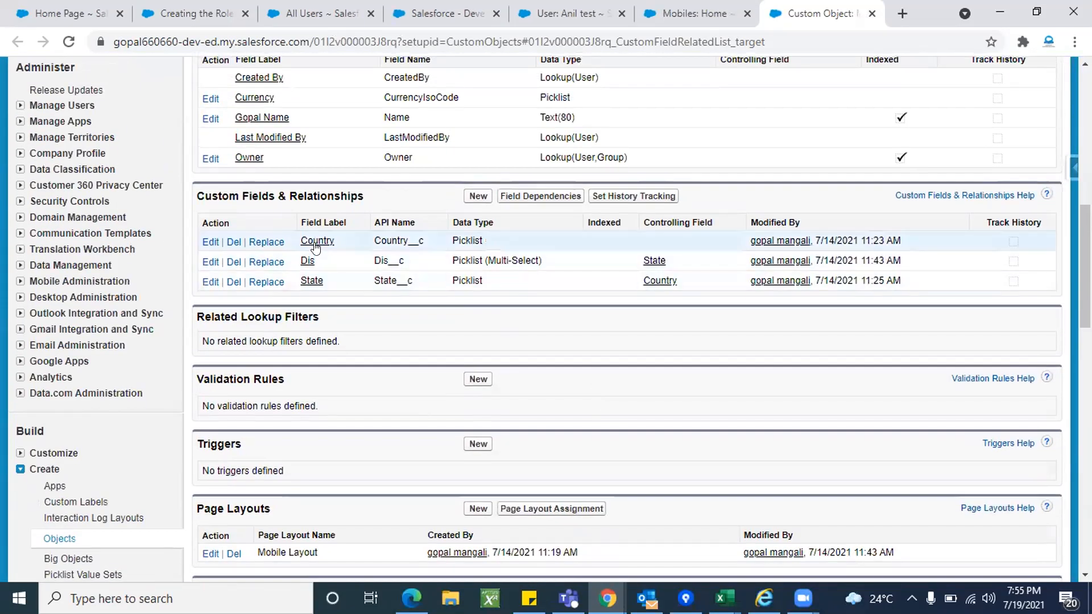
pyautogui.scroll(3, 443, 310)
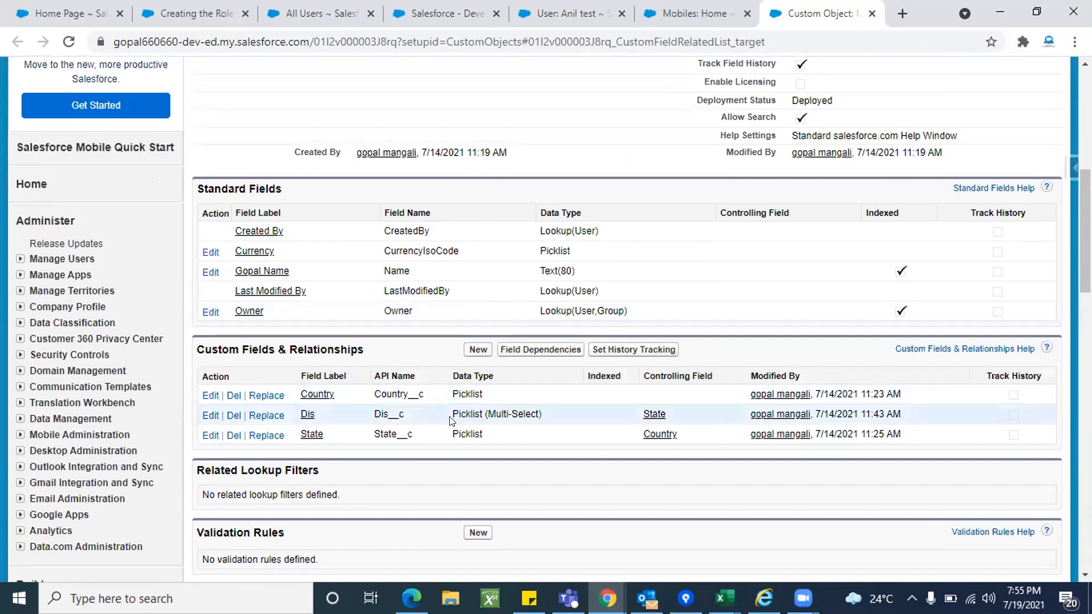
pyautogui.scroll(-1, 319, 398)
pyautogui.click(316, 338)
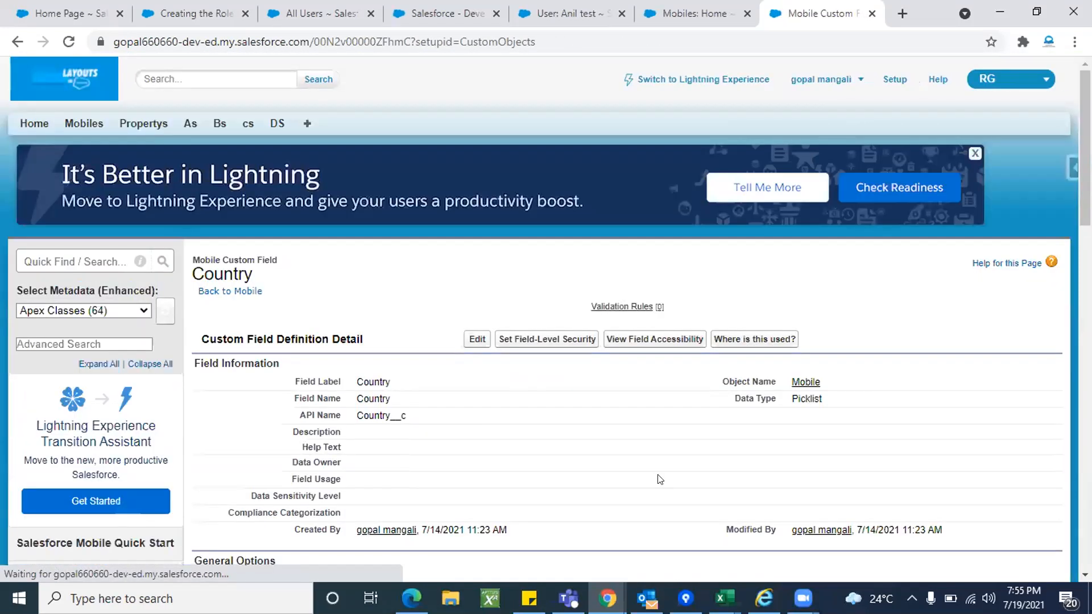
# Remove the Country field's visibility for the Admin test profile in its field-level security and save the change
pyautogui.scroll(-2, 658, 475)
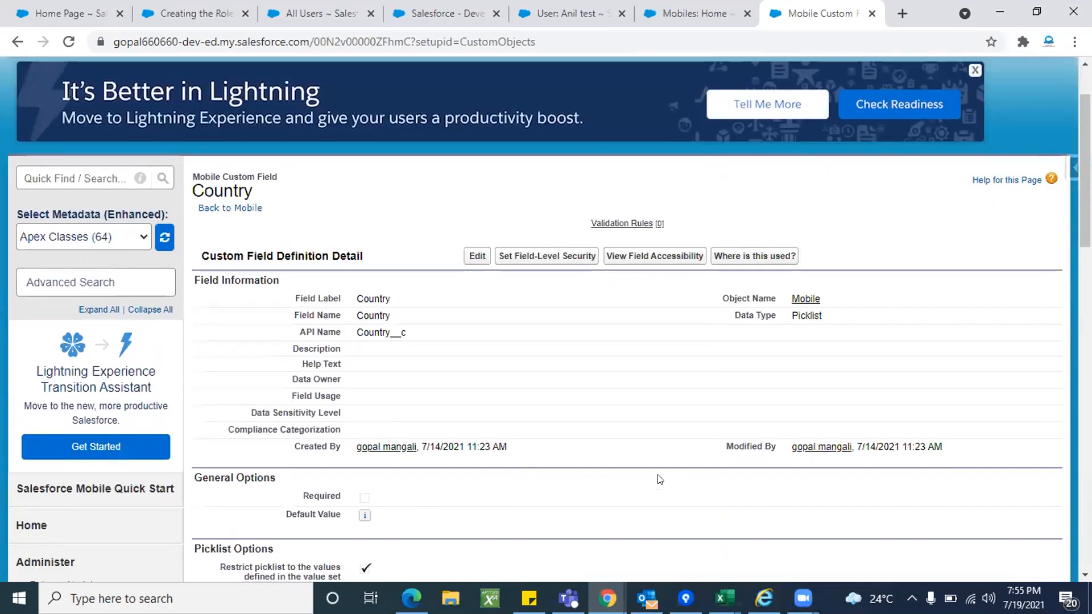
pyautogui.click(521, 262)
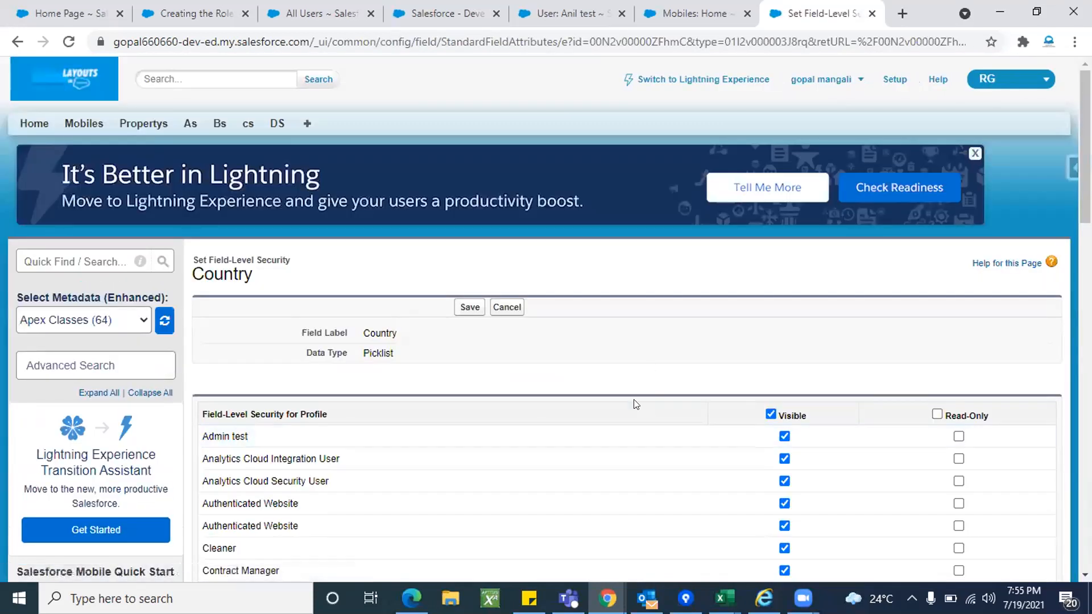
pyautogui.scroll(-15, 557, 435)
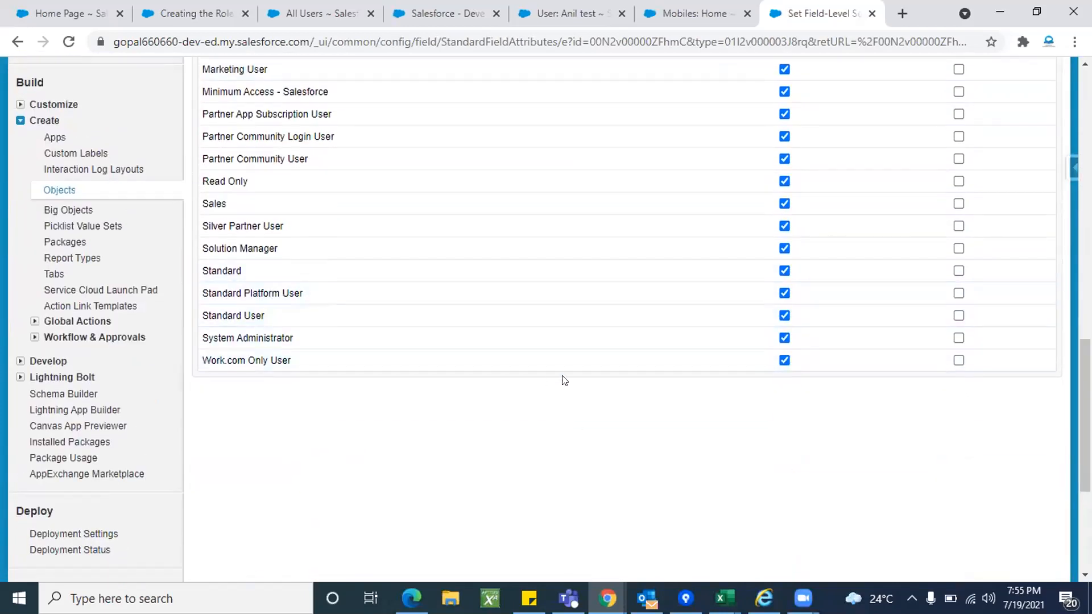
pyautogui.scroll(10, 523, 268)
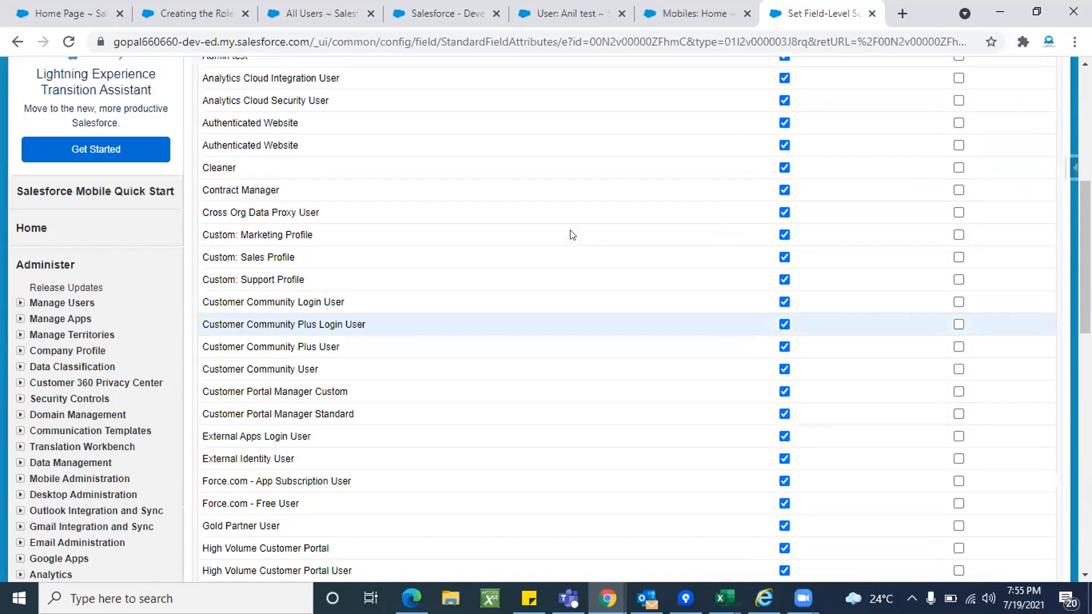
pyautogui.scroll(2, 551, 274)
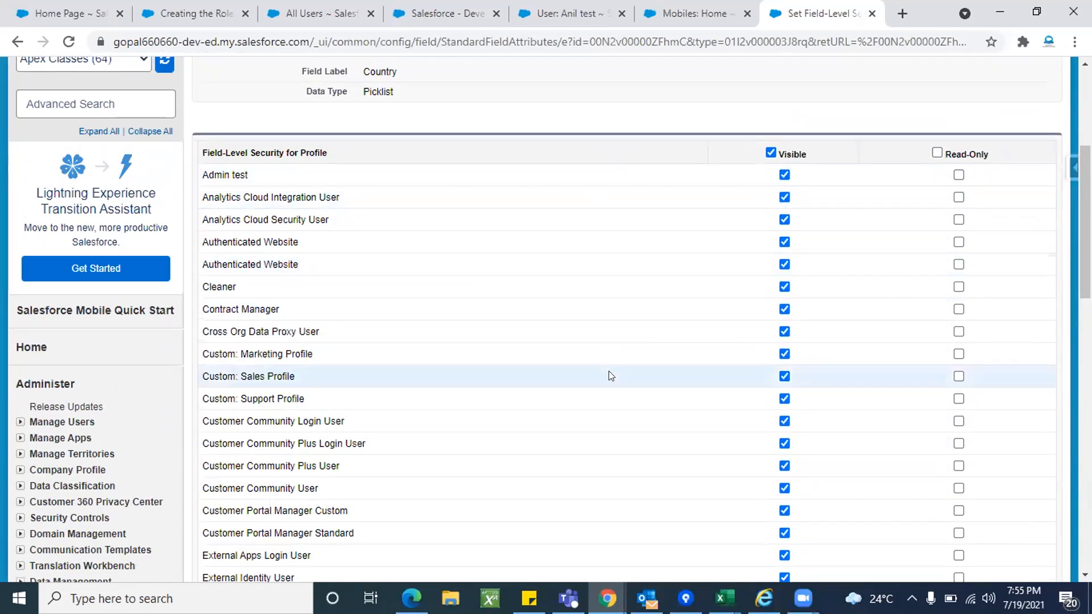
pyautogui.scroll(-10, 609, 371)
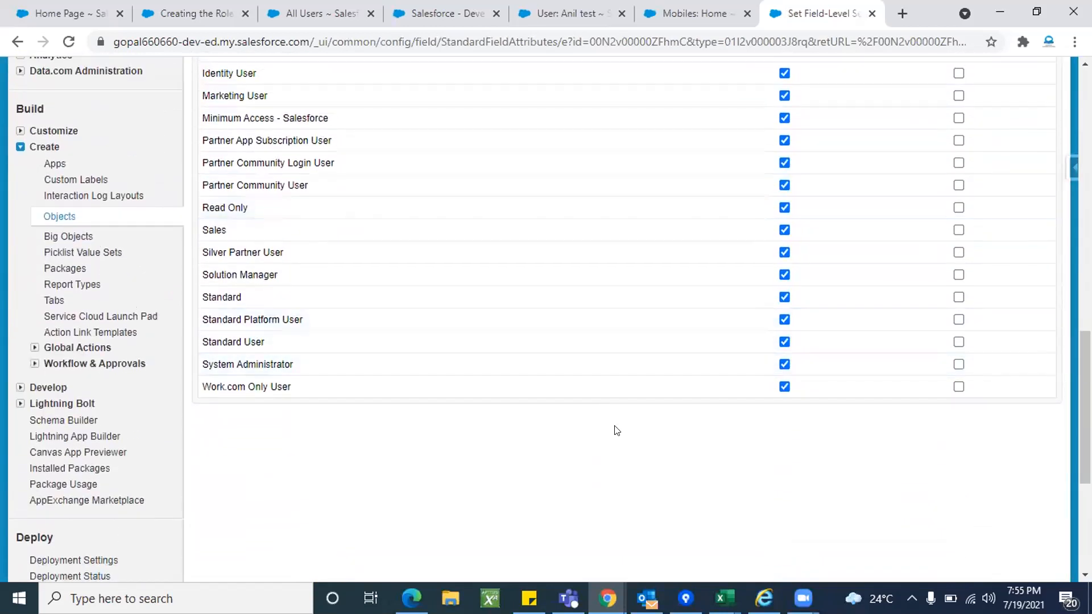
pyautogui.scroll(12, 614, 429)
pyautogui.scroll(-1, 614, 429)
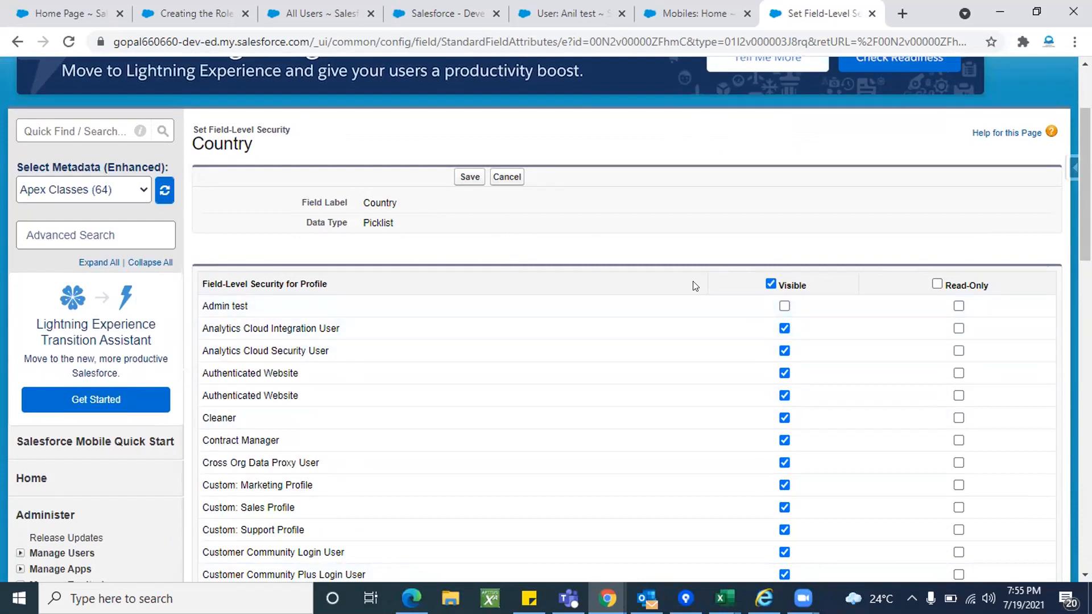
pyautogui.click(470, 181)
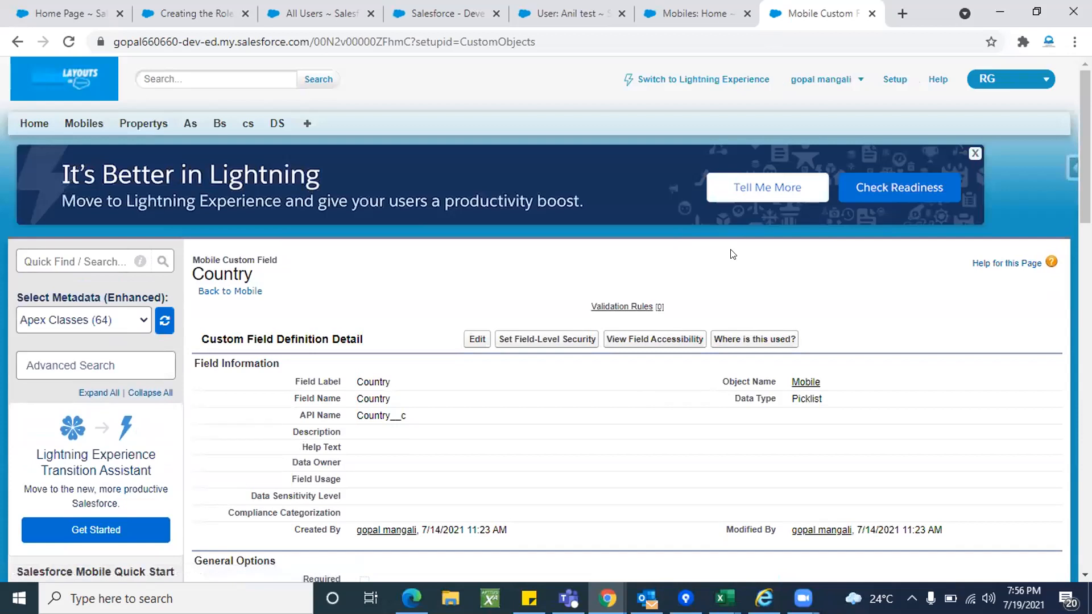
# Open the test 1 mobile record for editing and check the available Country options
pyautogui.click(71, 117)
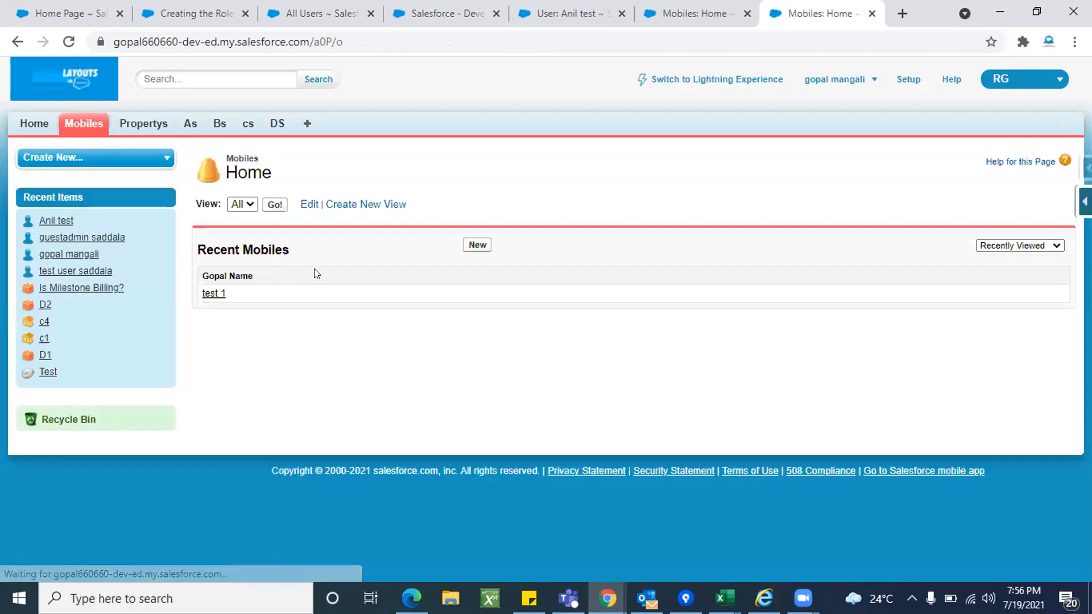
pyautogui.click(212, 294)
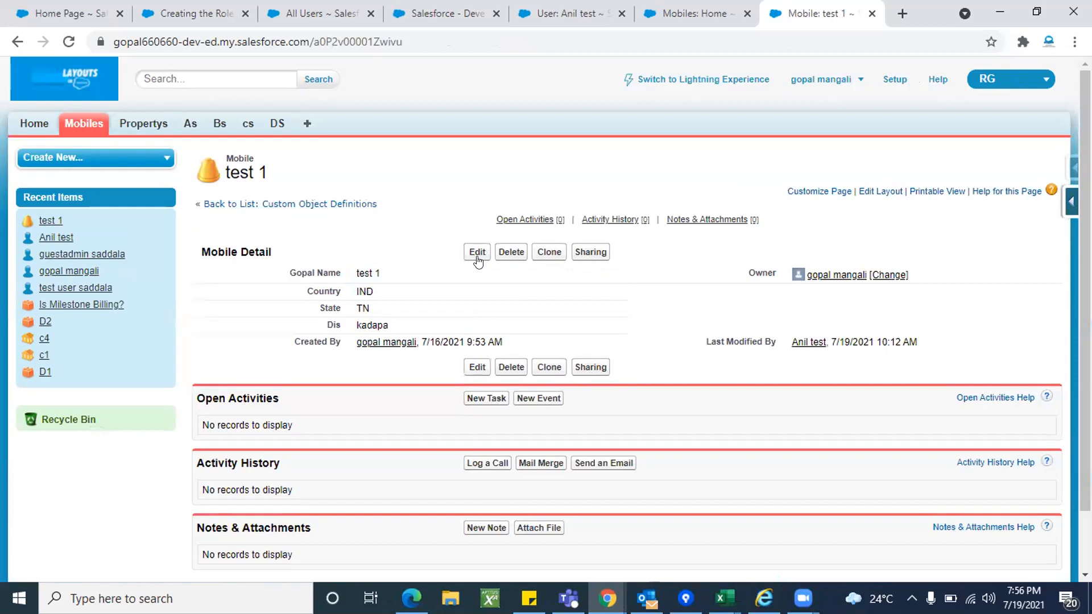
pyautogui.click(477, 256)
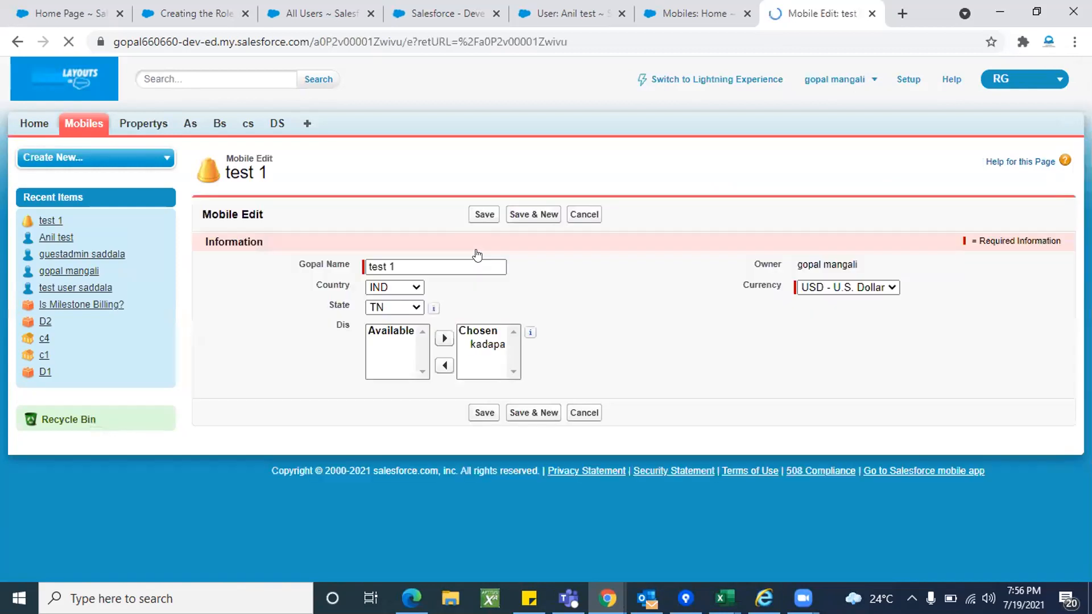
pyautogui.click(402, 289)
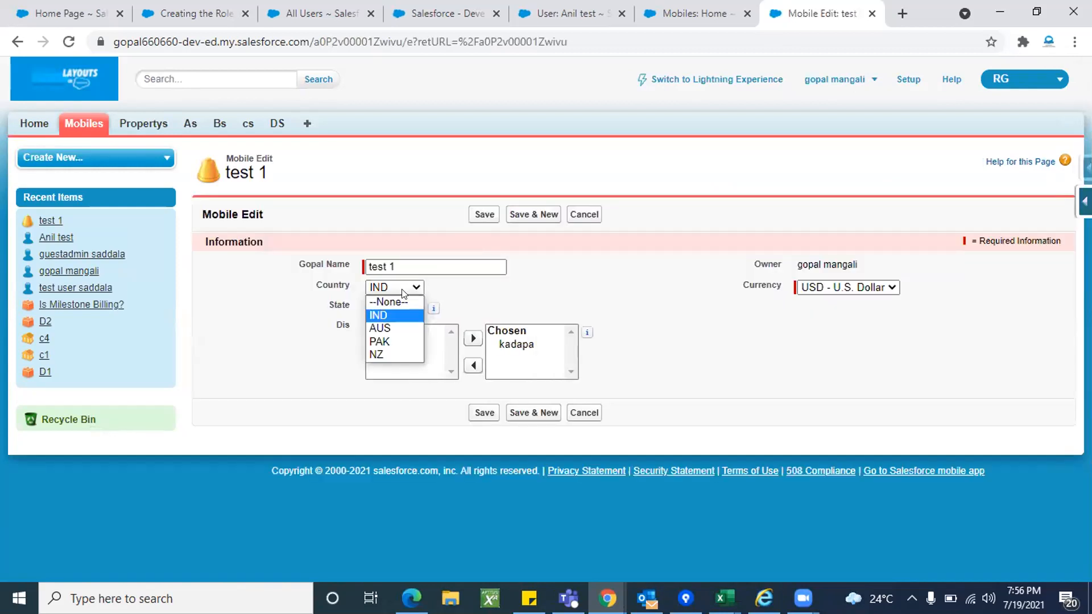
pyautogui.click(507, 288)
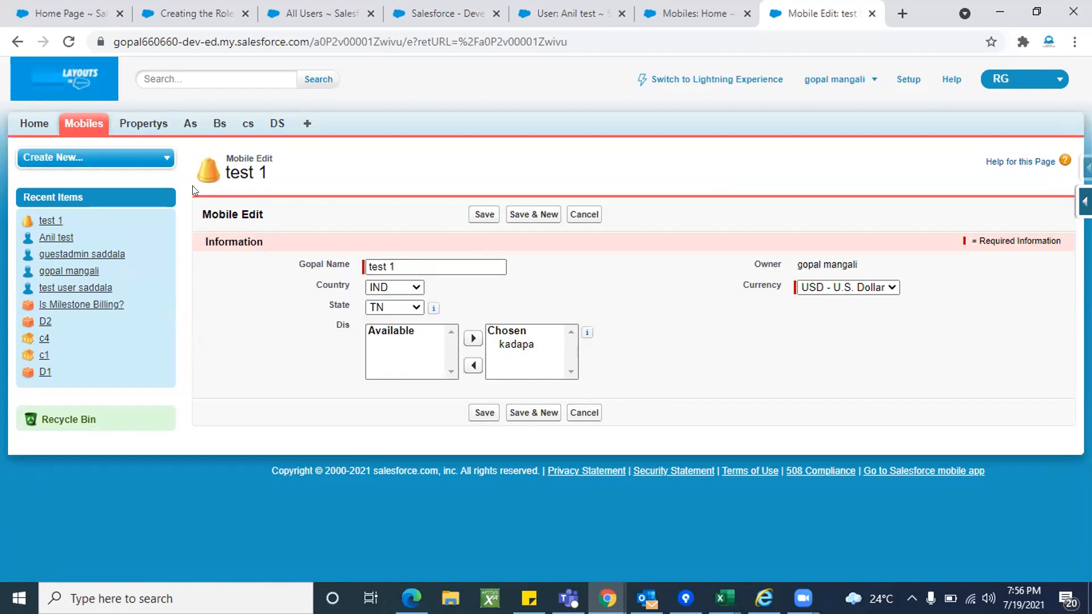
# Start a new Mobile record and check the Country field on its entry form
pyautogui.click(91, 121)
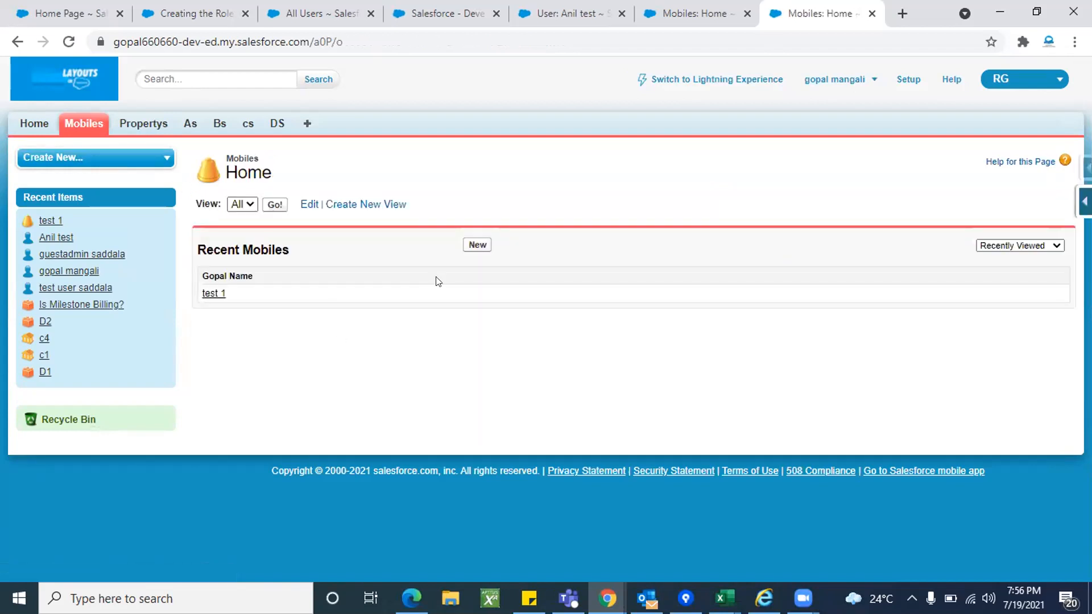
pyautogui.click(476, 246)
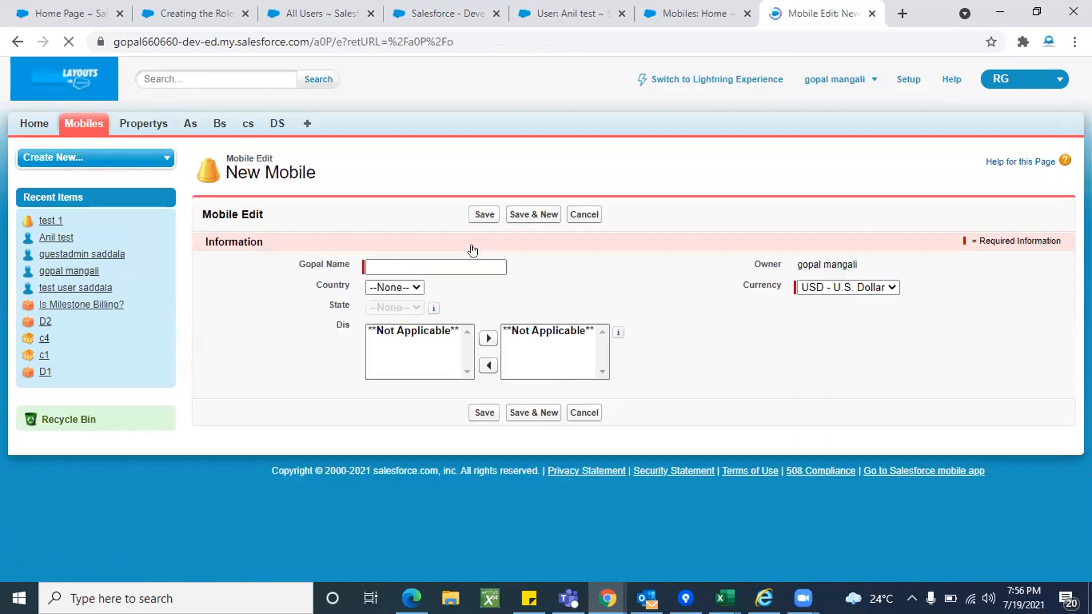
pyautogui.click(315, 286)
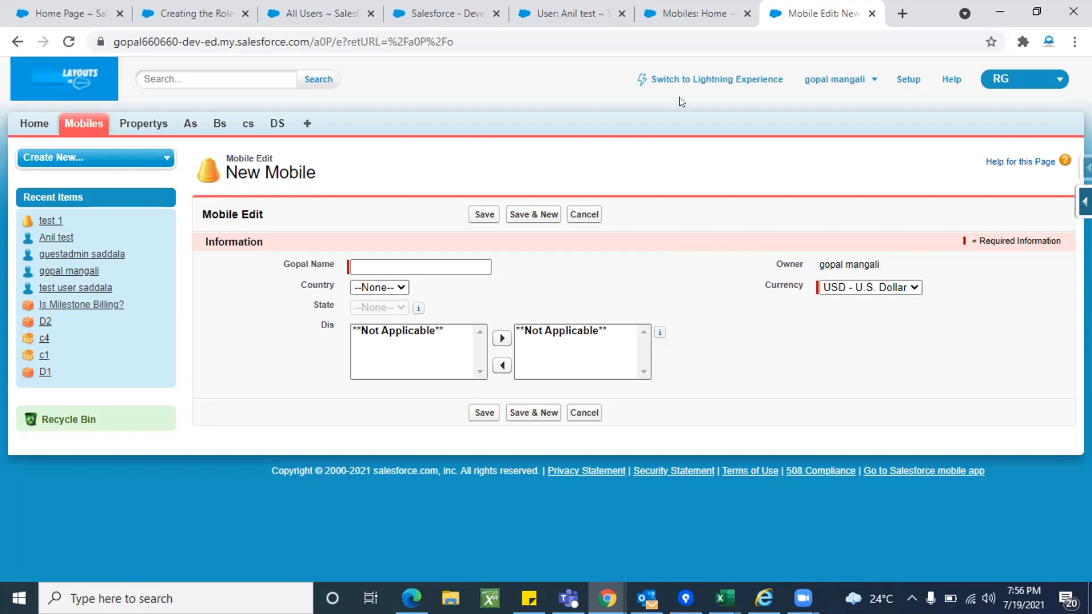
pyautogui.click(681, 24)
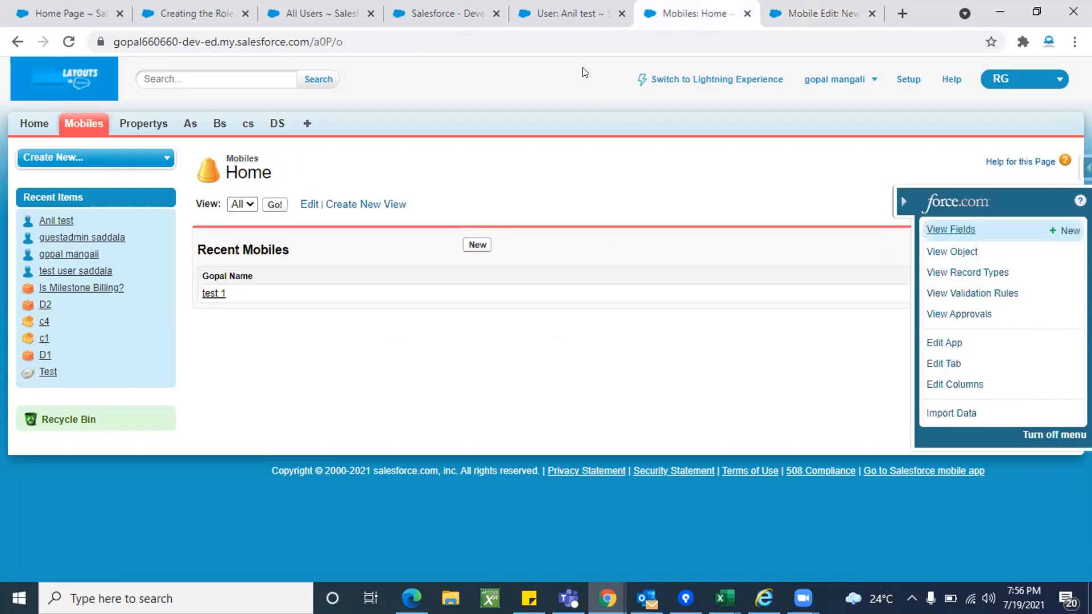
pyautogui.click(563, 26)
pyautogui.click(799, 14)
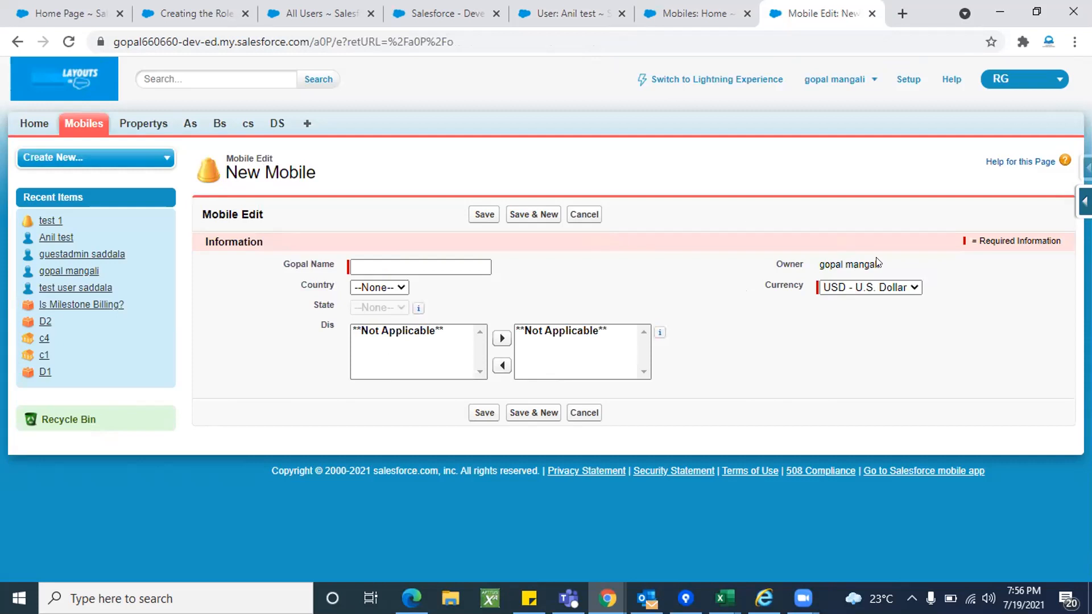
# Reopen the Country field's field-level security settings through the Mobile object's fields in a separate browser tab
pyautogui.click(1085, 202)
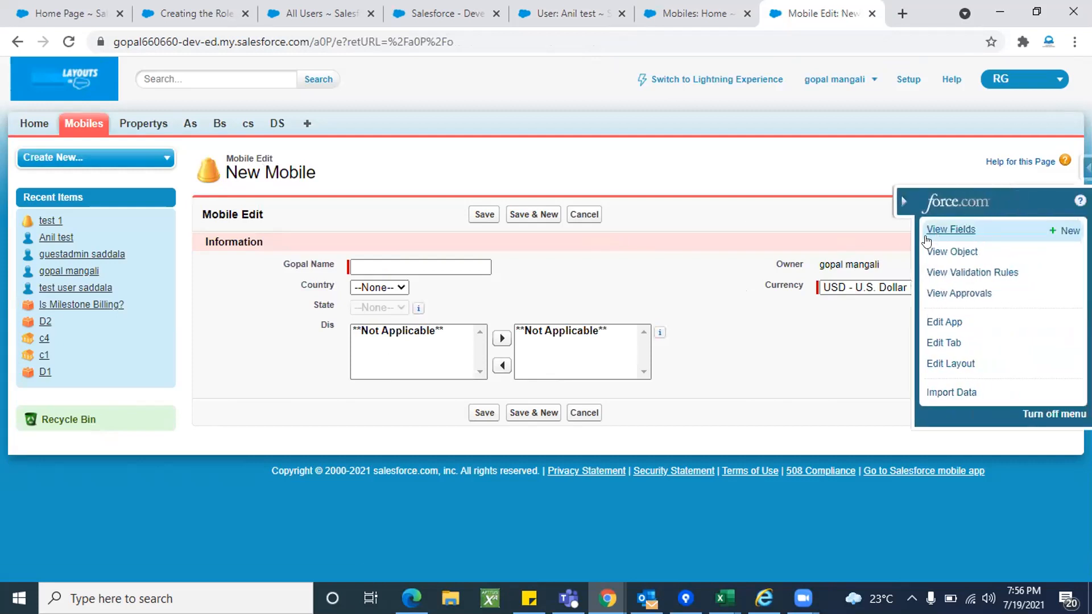
pyautogui.click(927, 234)
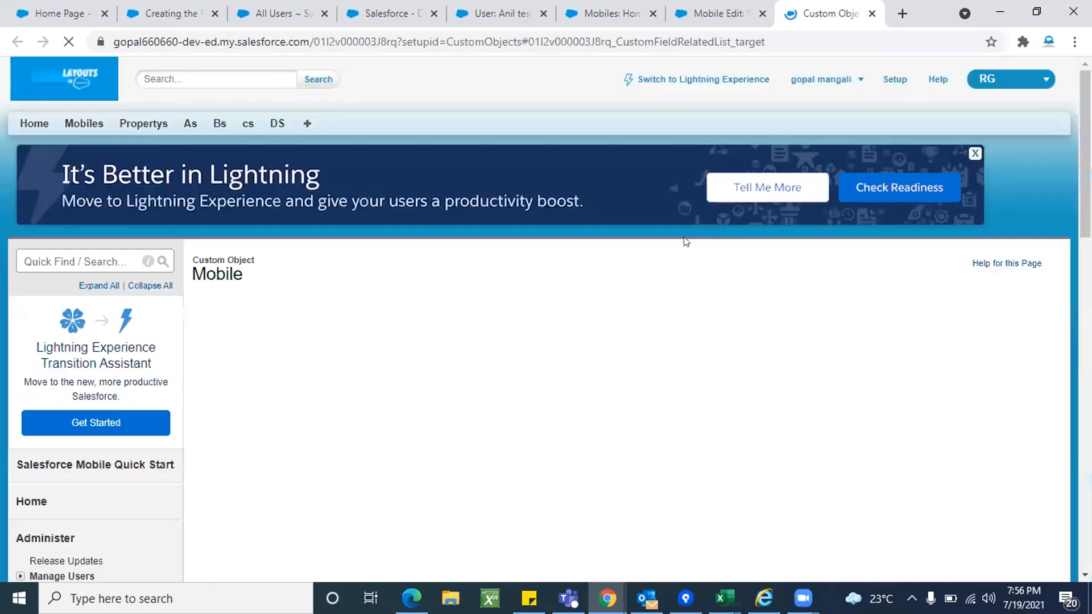
pyautogui.scroll(-2, 580, 376)
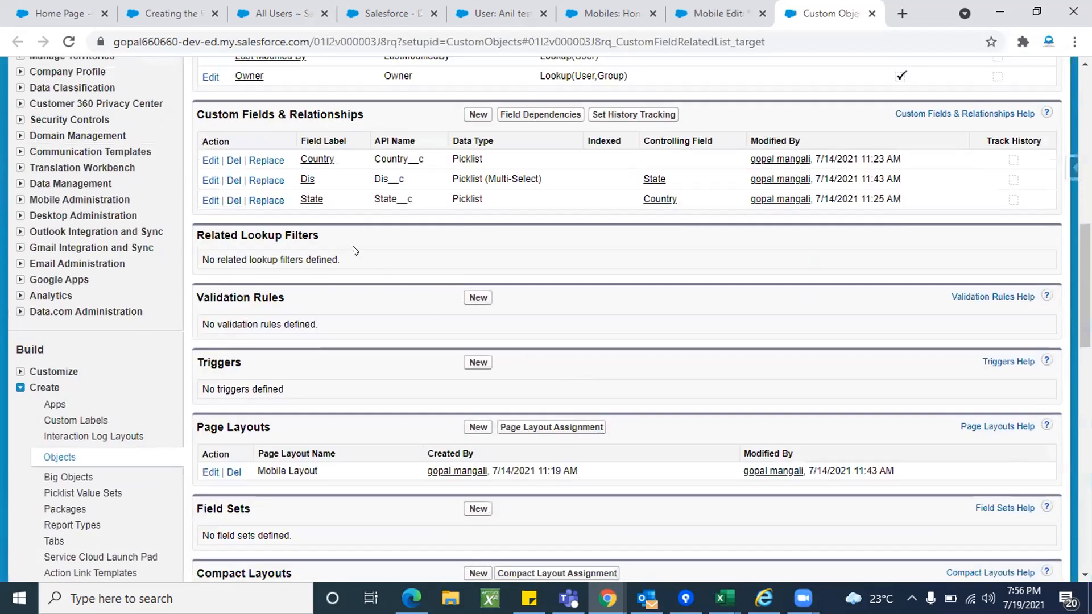
pyautogui.click(313, 158)
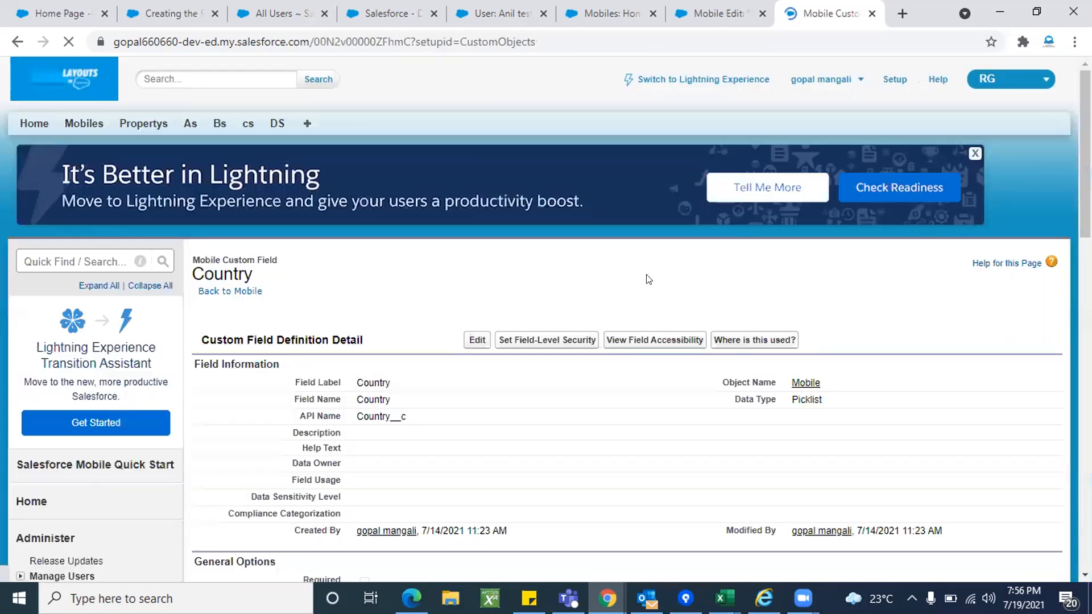
pyautogui.scroll(-2, 605, 390)
pyautogui.click(543, 256)
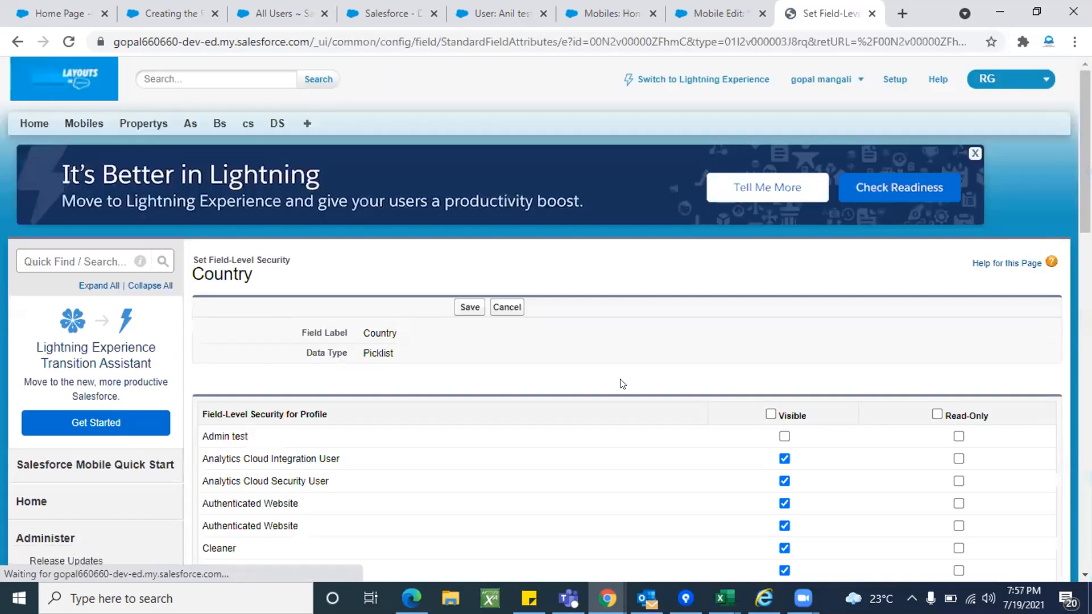
# Review the Country field's visible and read-only settings for the Admin test profile, and leave the settings without saving
pyautogui.scroll(-2, 627, 413)
pyautogui.tripleClick(235, 321)
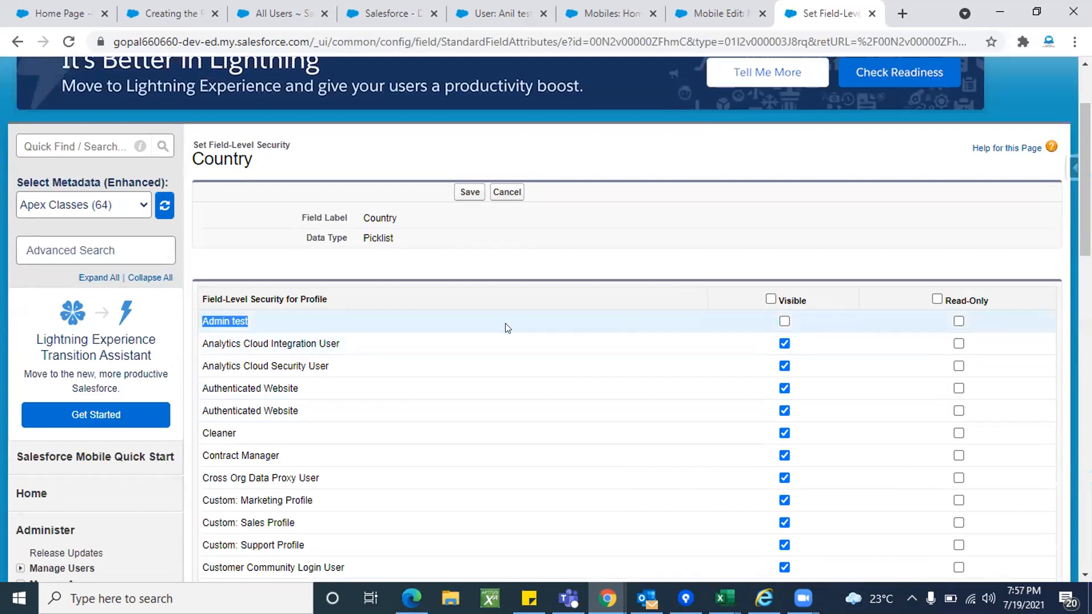
pyautogui.scroll(1, 683, 339)
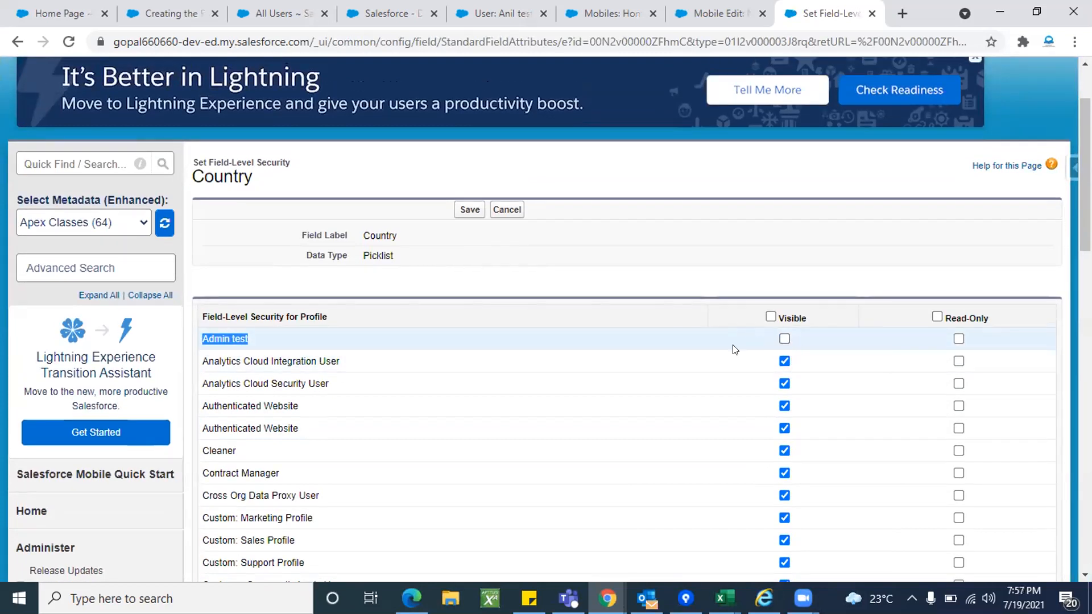
pyautogui.click(696, 311)
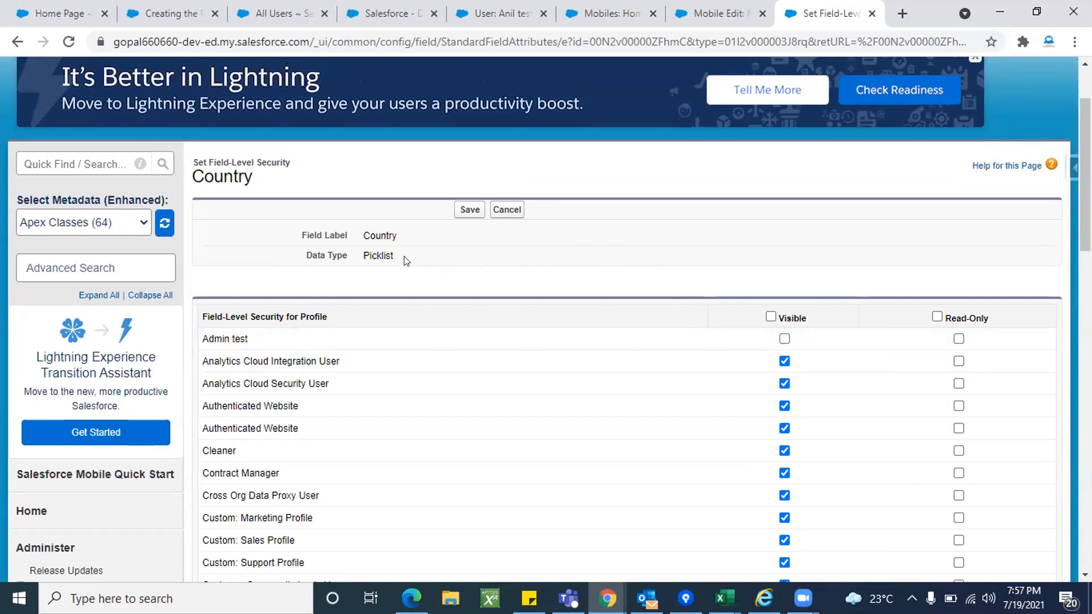
pyautogui.doubleClick(381, 233)
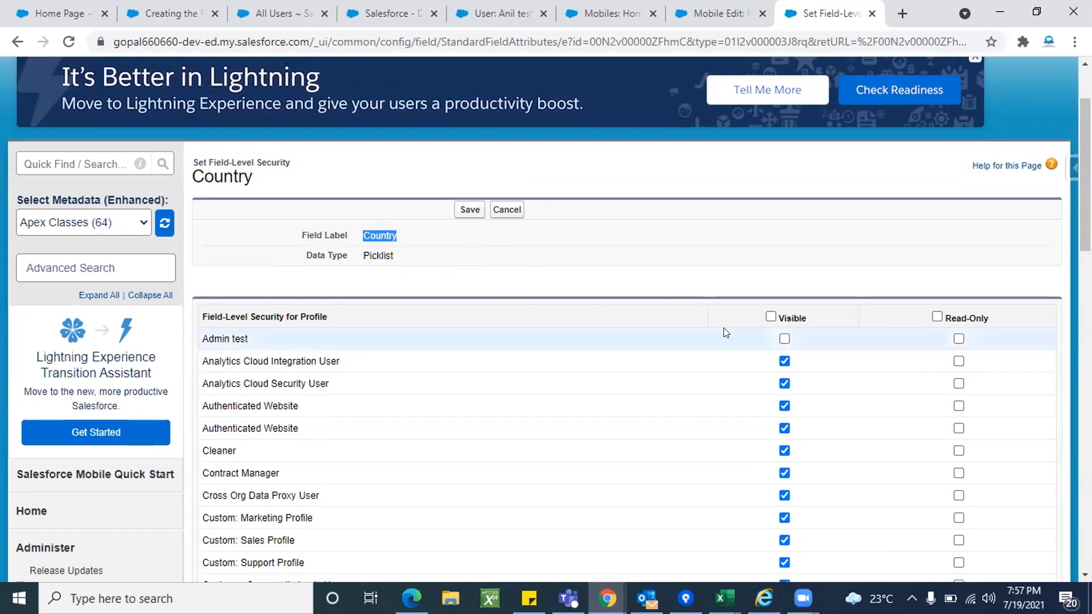
pyautogui.click(581, 316)
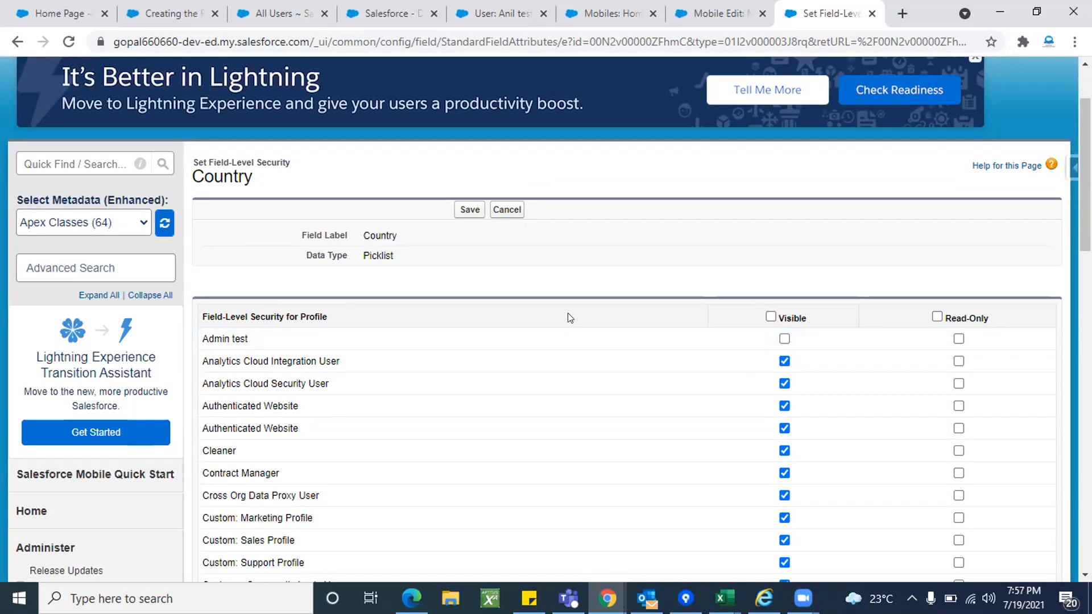
pyautogui.click(498, 206)
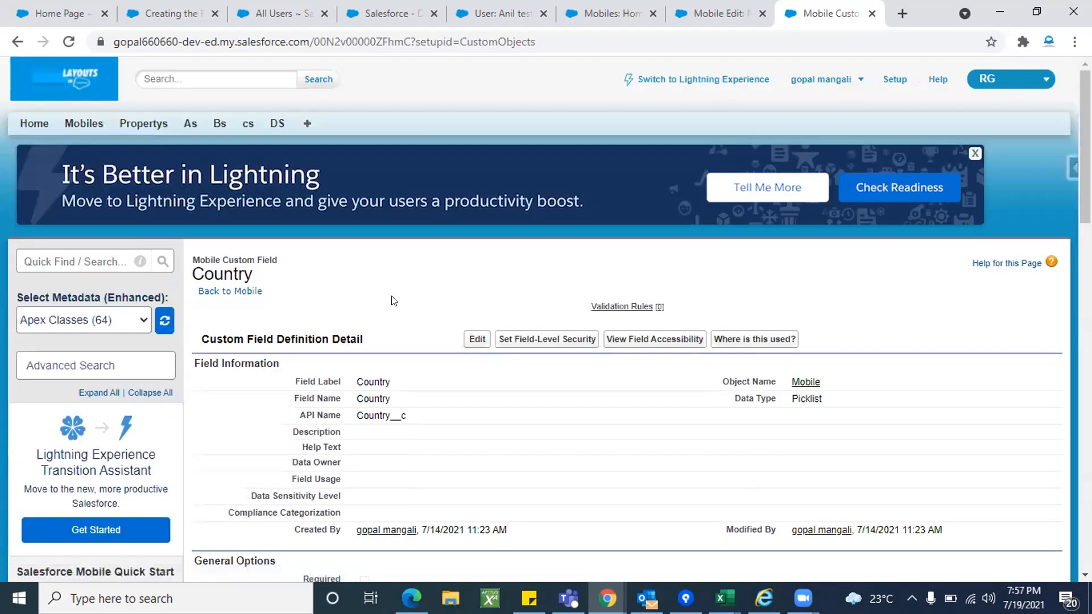
# Find the permission sets in Setup and open the Mobile acess permi permission set
pyautogui.click(71, 254)
pyautogui.write('per')
pyautogui.scroll(-1, 71, 254)
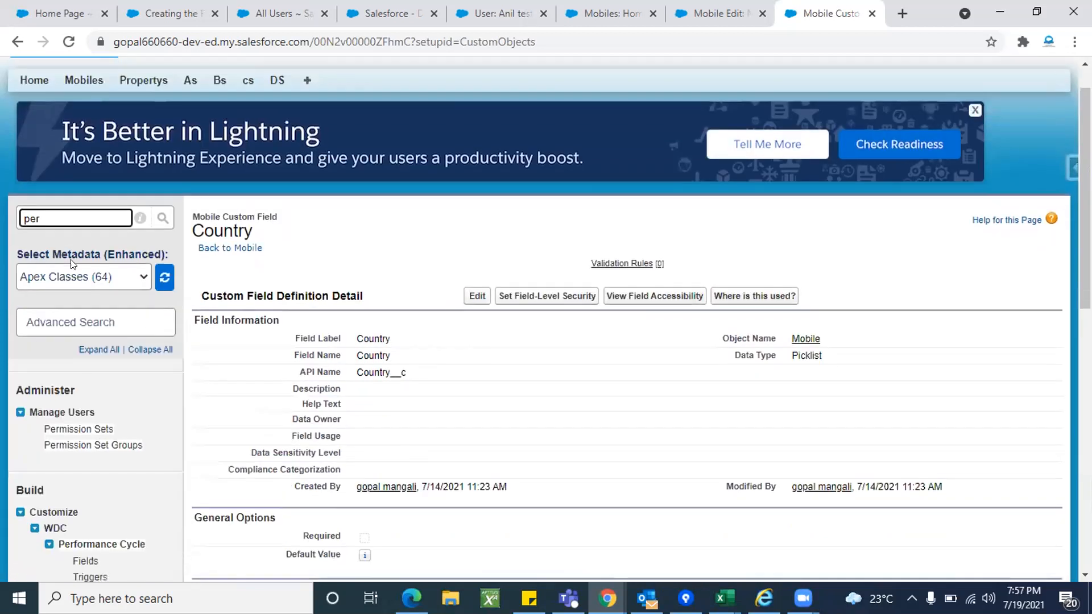
pyautogui.click(78, 429)
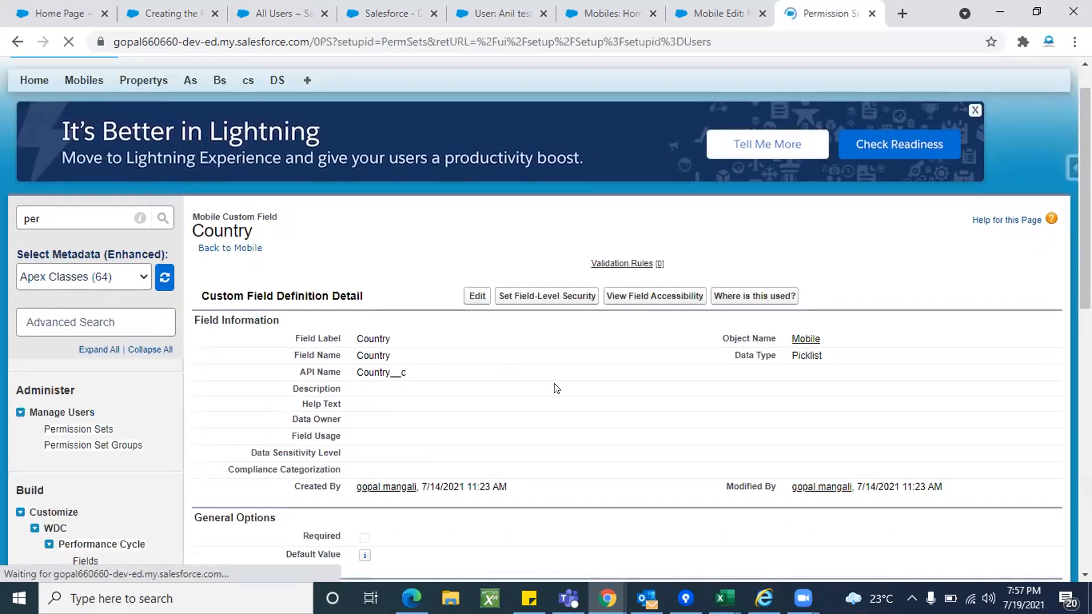
pyautogui.scroll(-3, 390, 337)
pyautogui.scroll(-2, 390, 337)
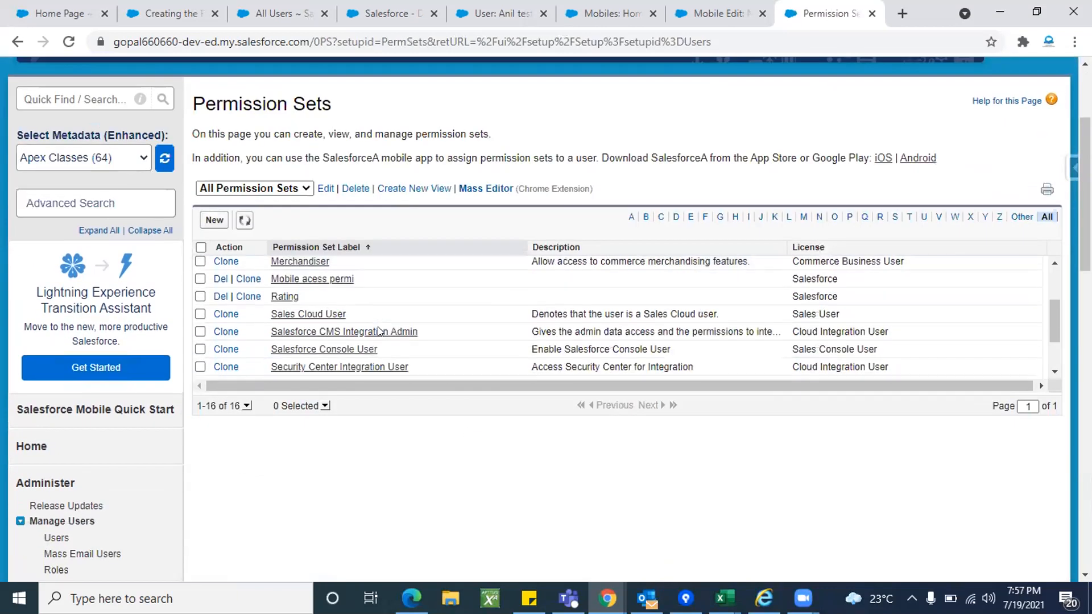
pyautogui.click(315, 278)
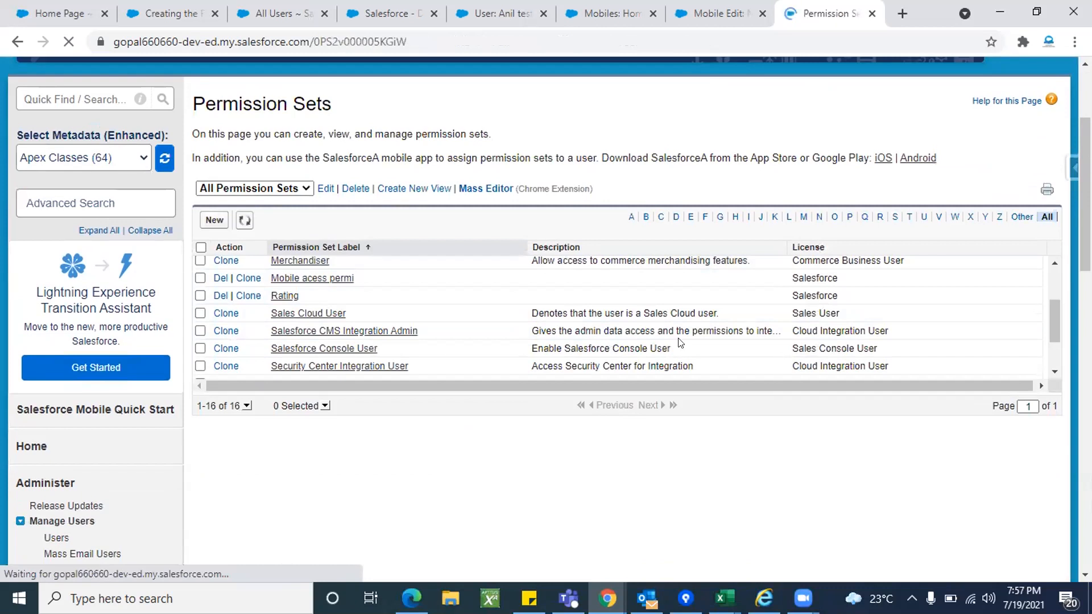
# Open the Mobiles object settings of the permission set and view its object and field permissions
pyautogui.scroll(-2, 540, 364)
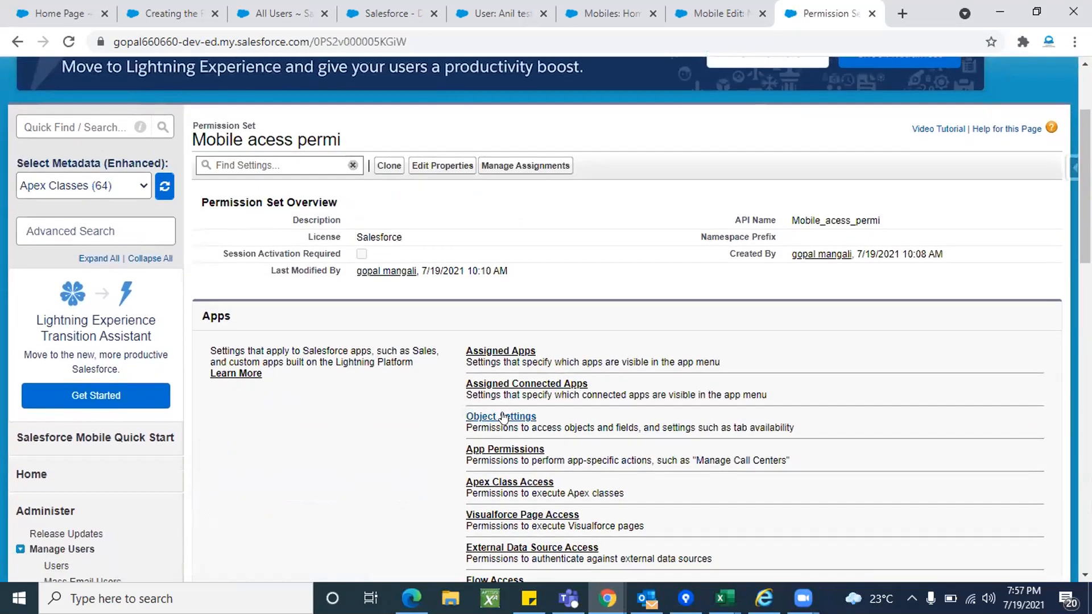
pyautogui.click(502, 418)
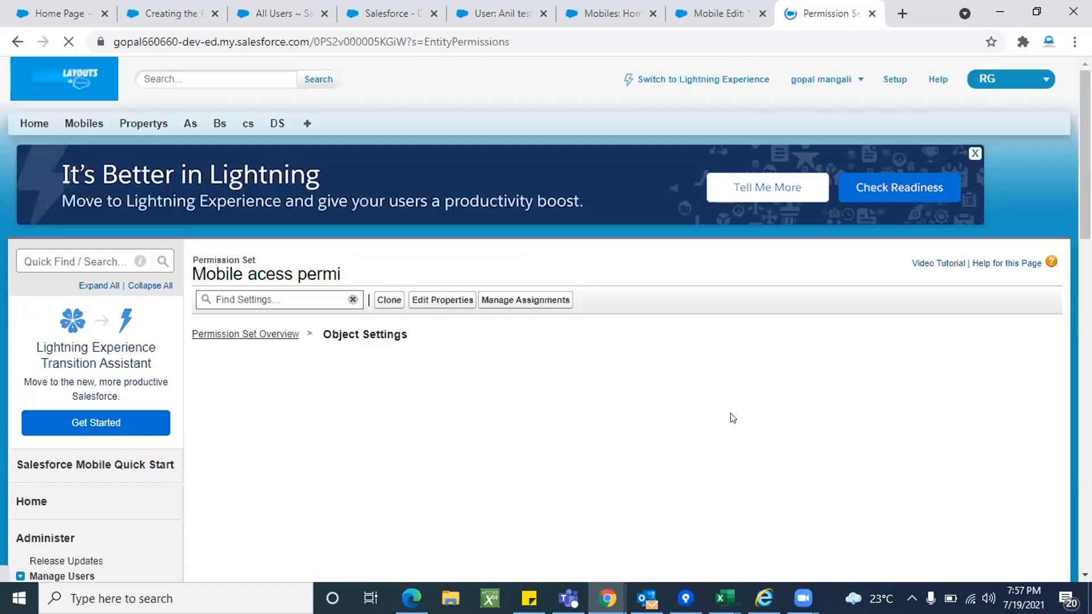
pyautogui.hotkey('ctrl', 'f')
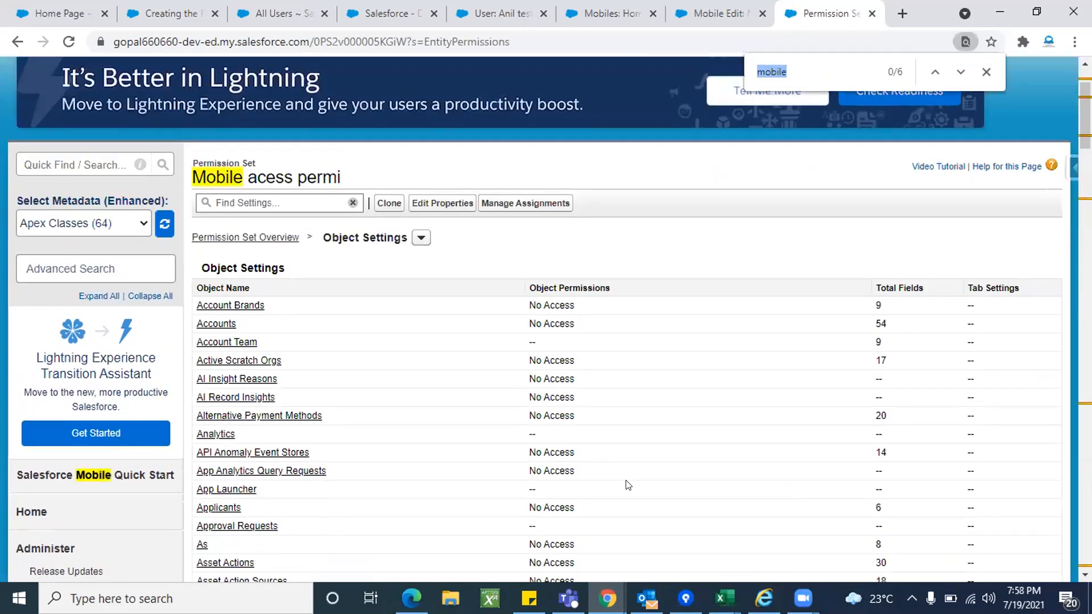
pyautogui.press('Return')
pyautogui.press('Return')
pyautogui.press('Return')
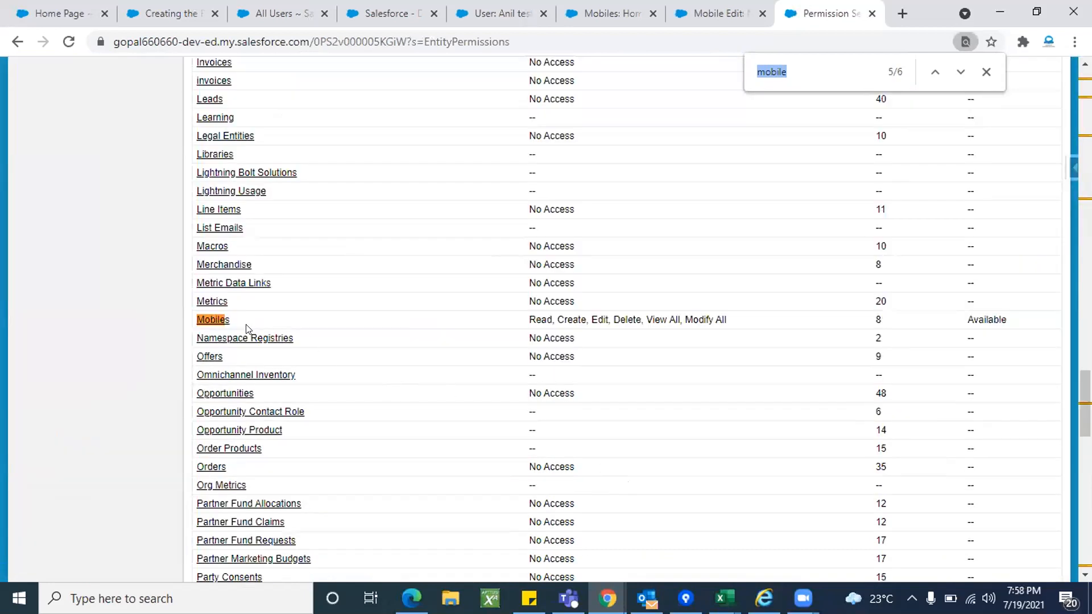
pyautogui.click(211, 320)
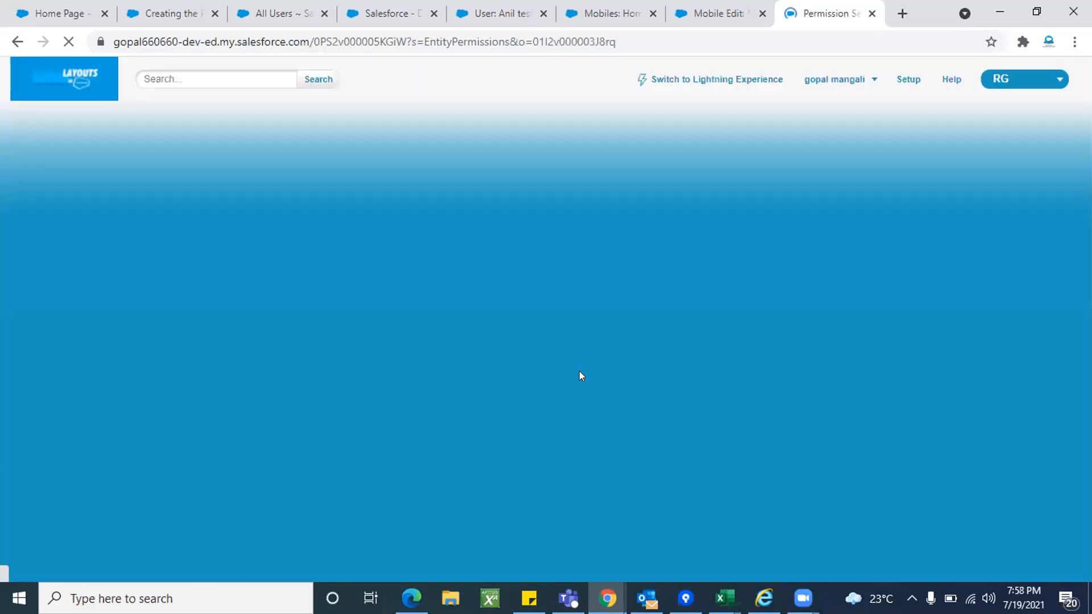
pyautogui.scroll(-2, 512, 403)
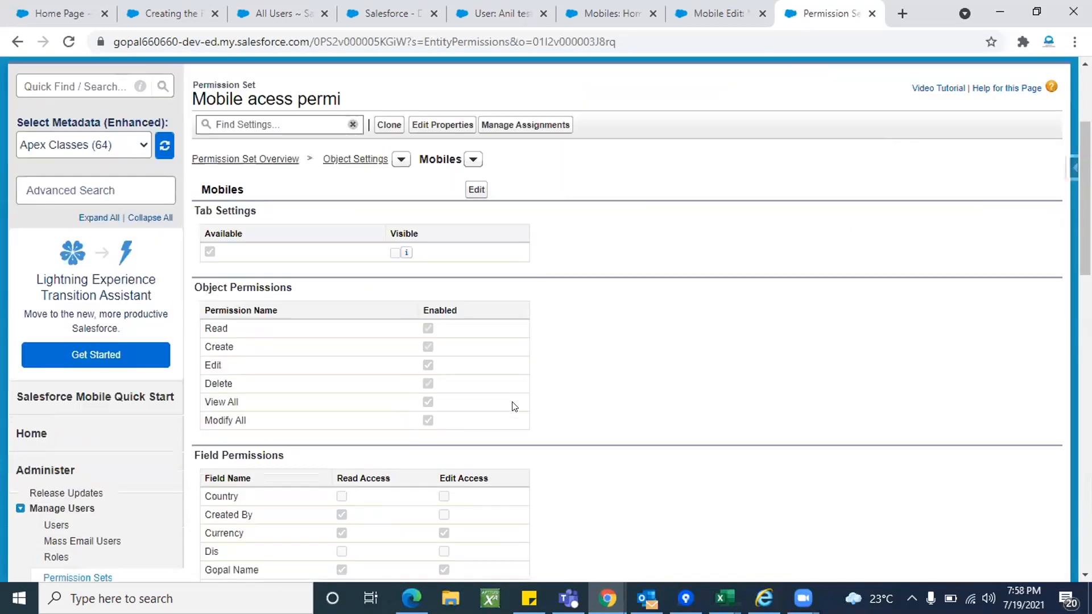
# Grant read and edit access to the Country field in the Mobiles field permissions, save, and review the saved permissions
pyautogui.click(476, 189)
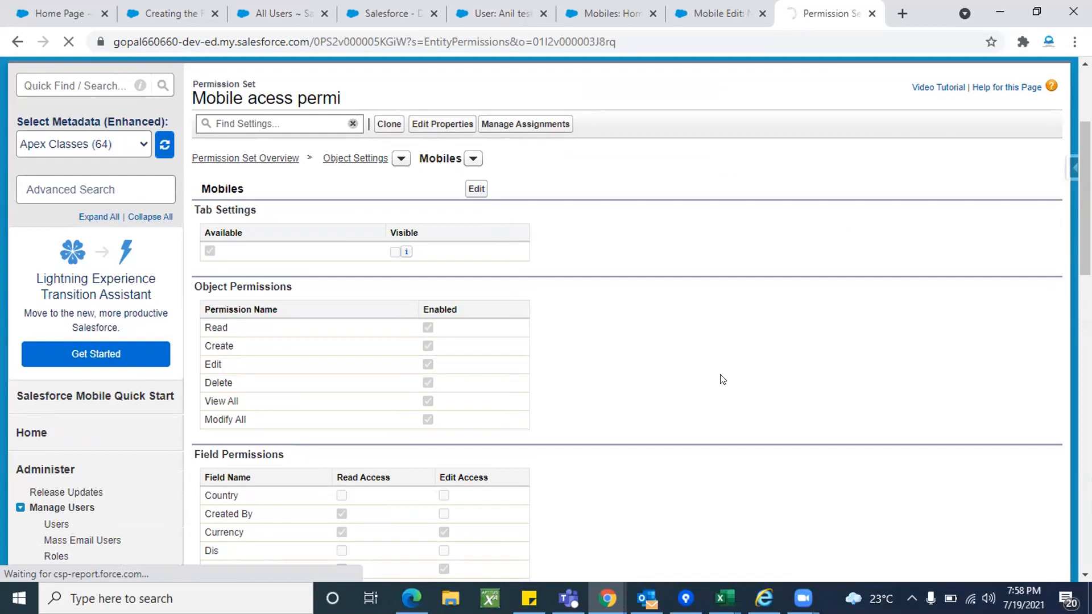
pyautogui.scroll(-3, 721, 366)
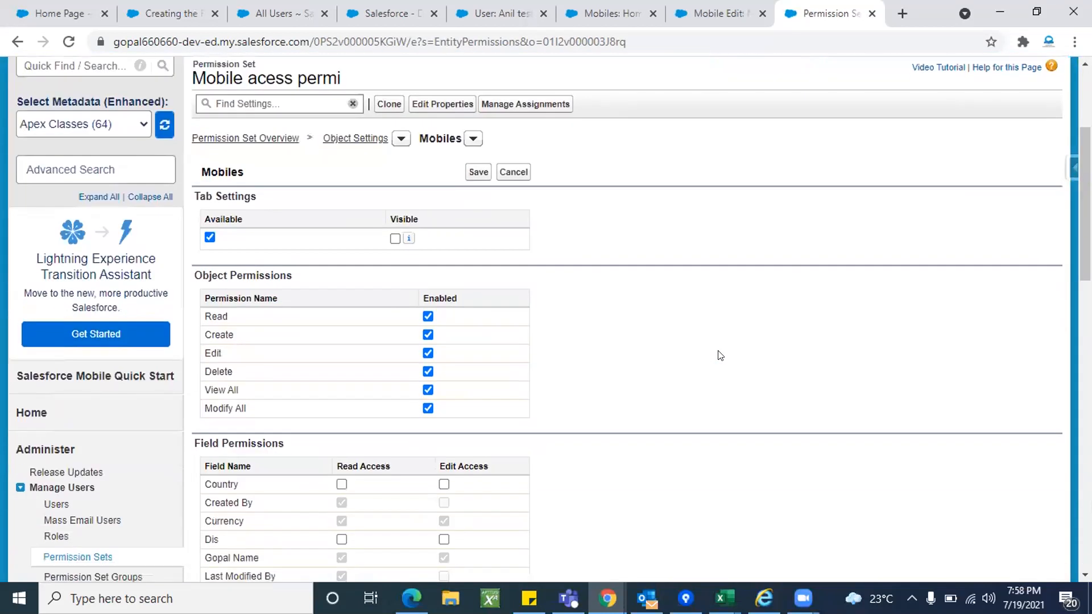
pyautogui.scroll(3, 719, 356)
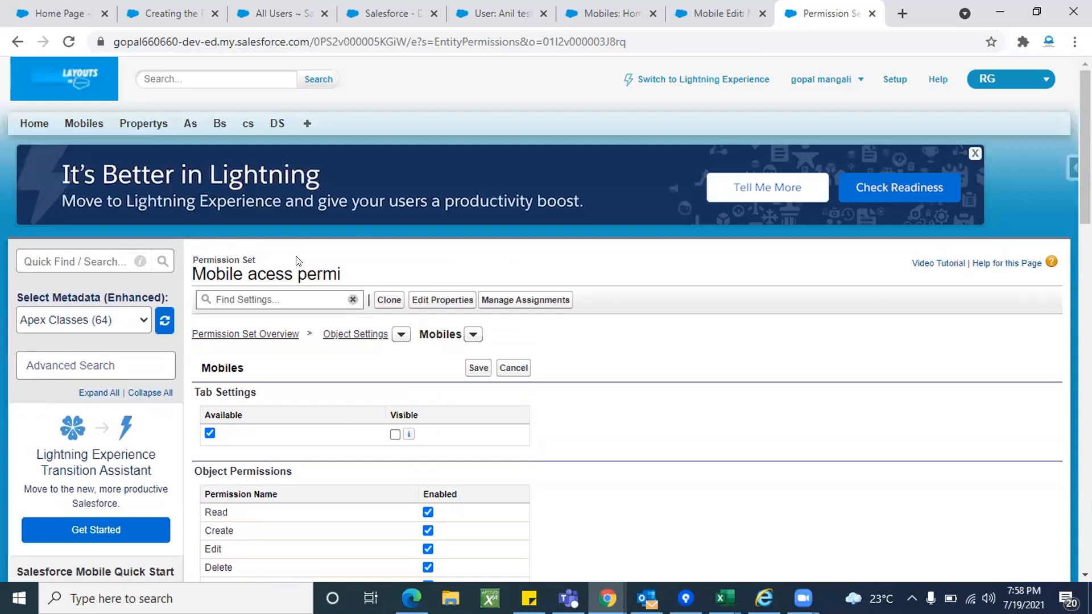
pyautogui.scroll(-5, 646, 439)
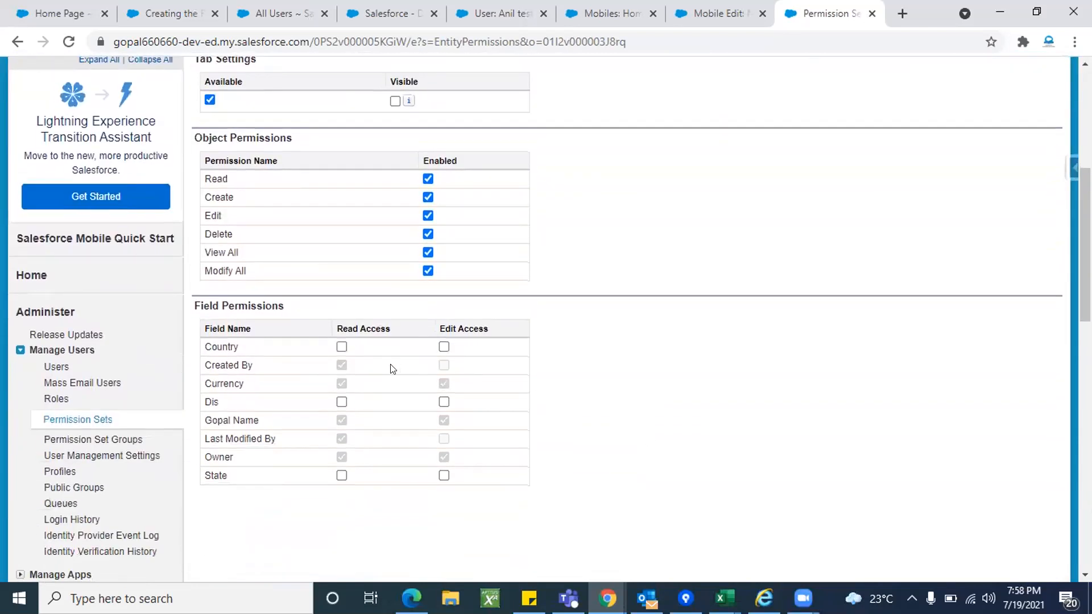
pyautogui.click(443, 346)
pyautogui.scroll(3, 682, 330)
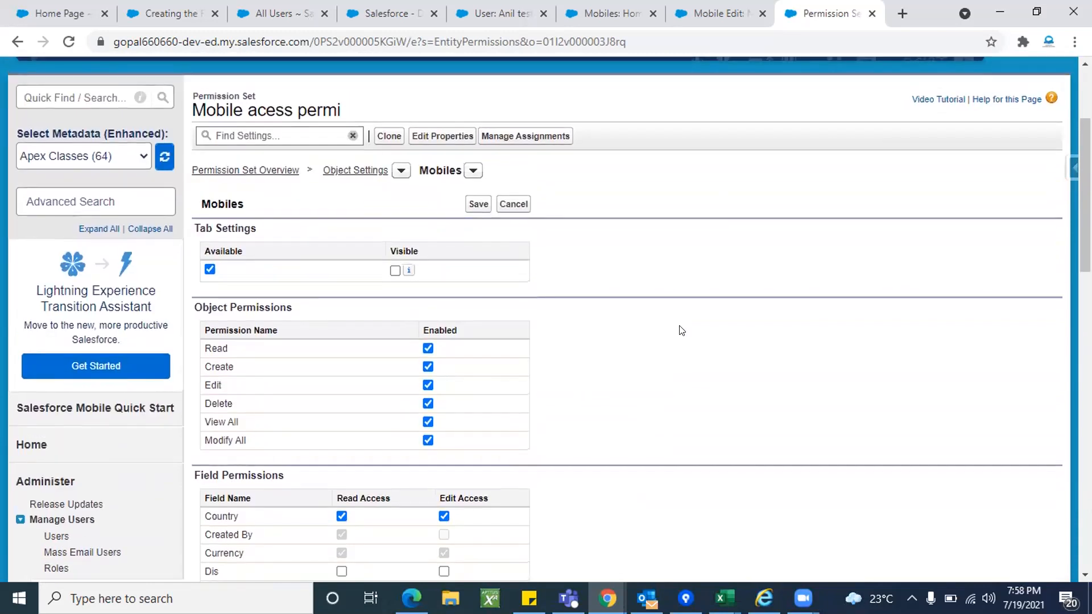
pyautogui.click(475, 232)
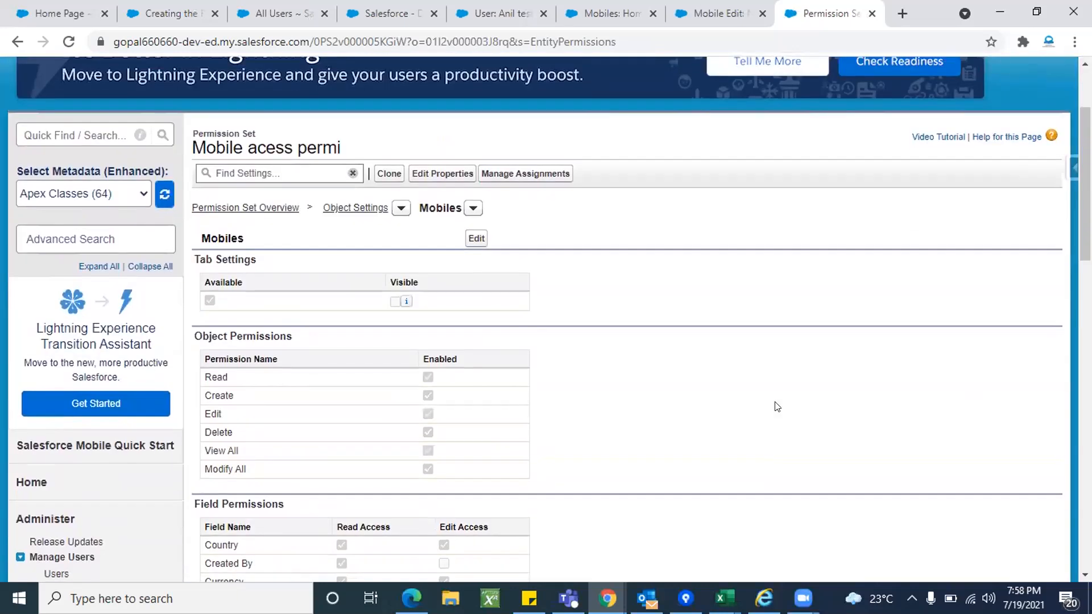
pyautogui.scroll(-3, 776, 406)
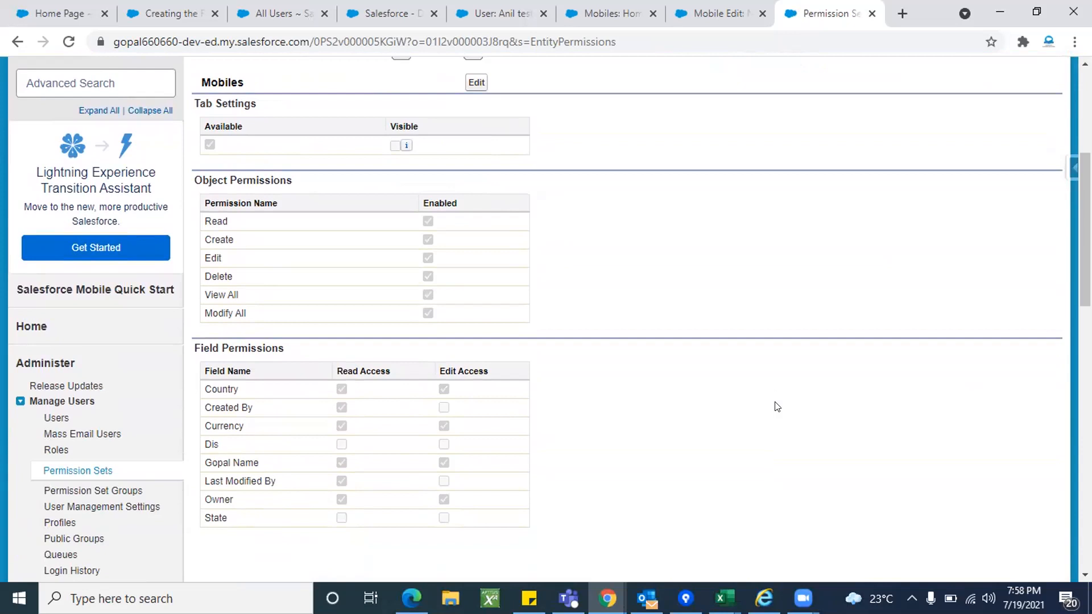
pyautogui.scroll(1, 777, 406)
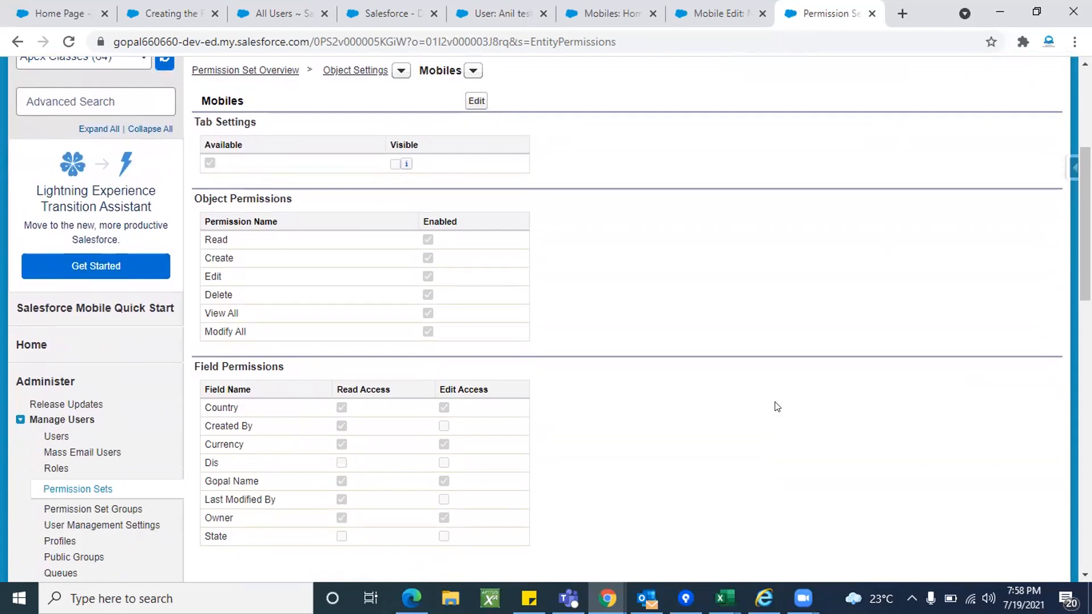
# Remove the Country field's read and edit access from the Mobiles field permissions and save
pyautogui.click(477, 101)
pyautogui.scroll(-5, 695, 443)
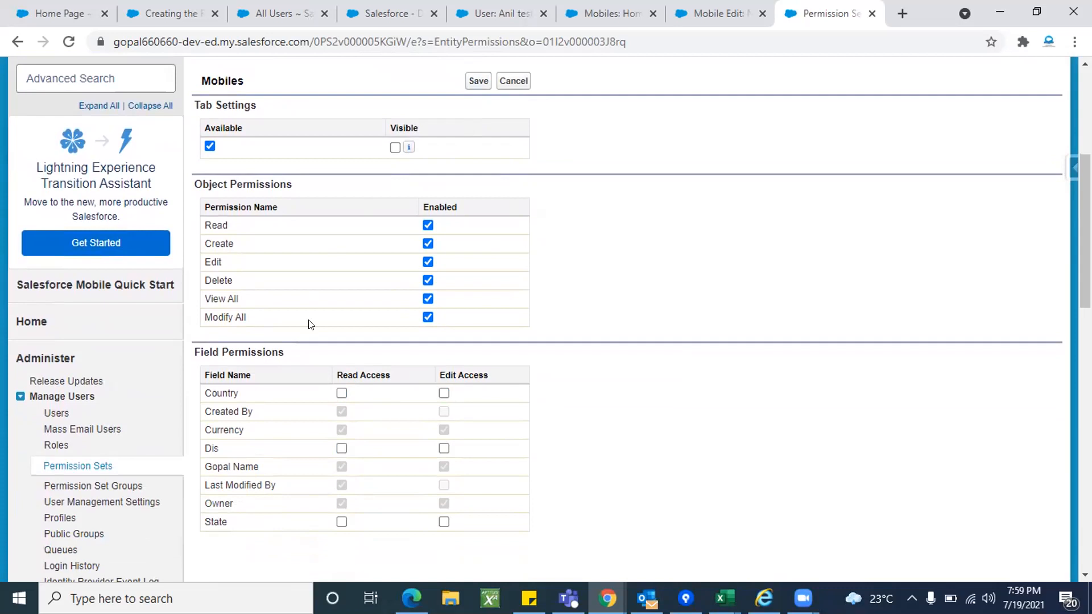
pyautogui.click(478, 80)
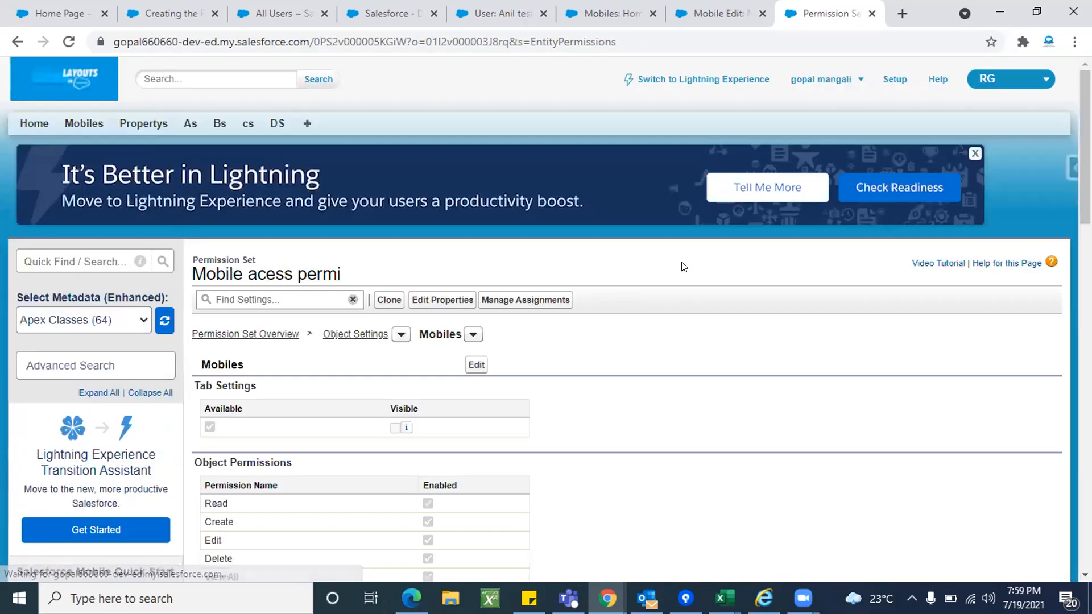
# Close the unused New Mobile form and reopen the Country field's field-level security settings through the Mobile object's fields
pyautogui.click(708, 25)
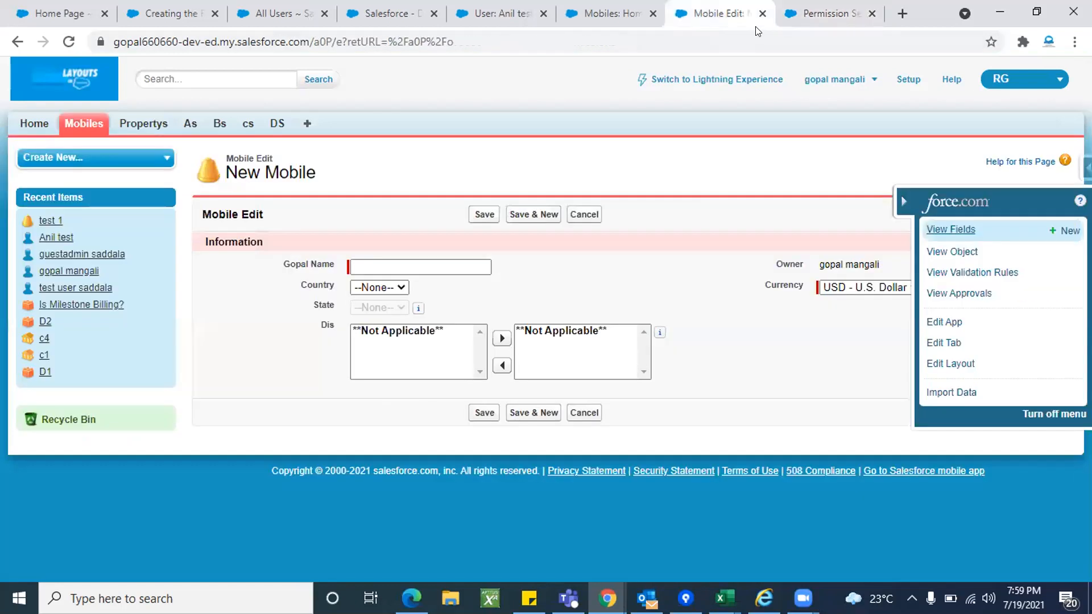
pyautogui.click(762, 13)
pyautogui.click(612, 14)
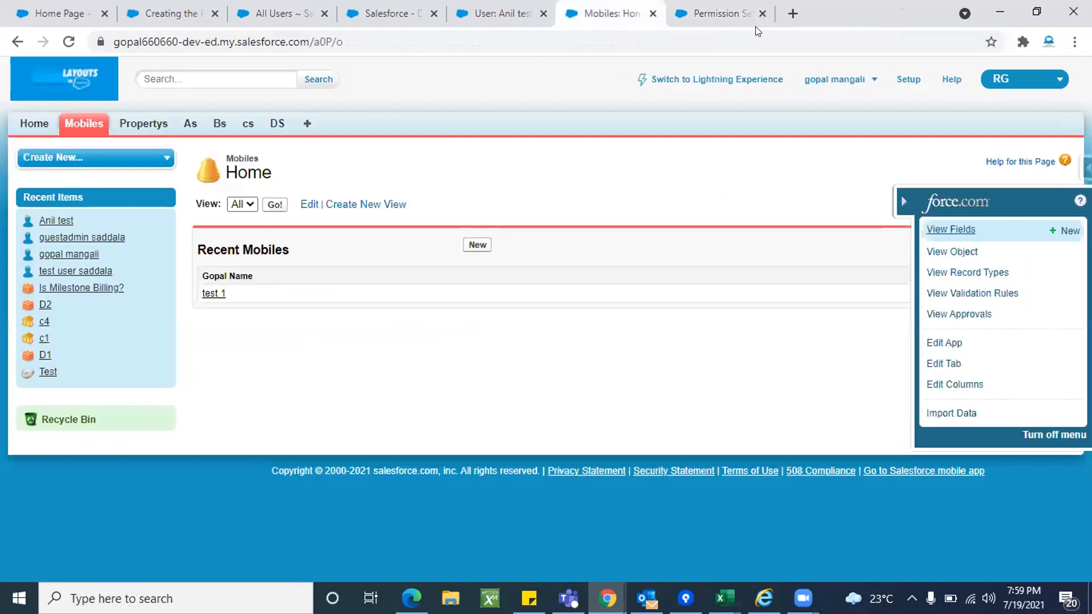
pyautogui.click(952, 229)
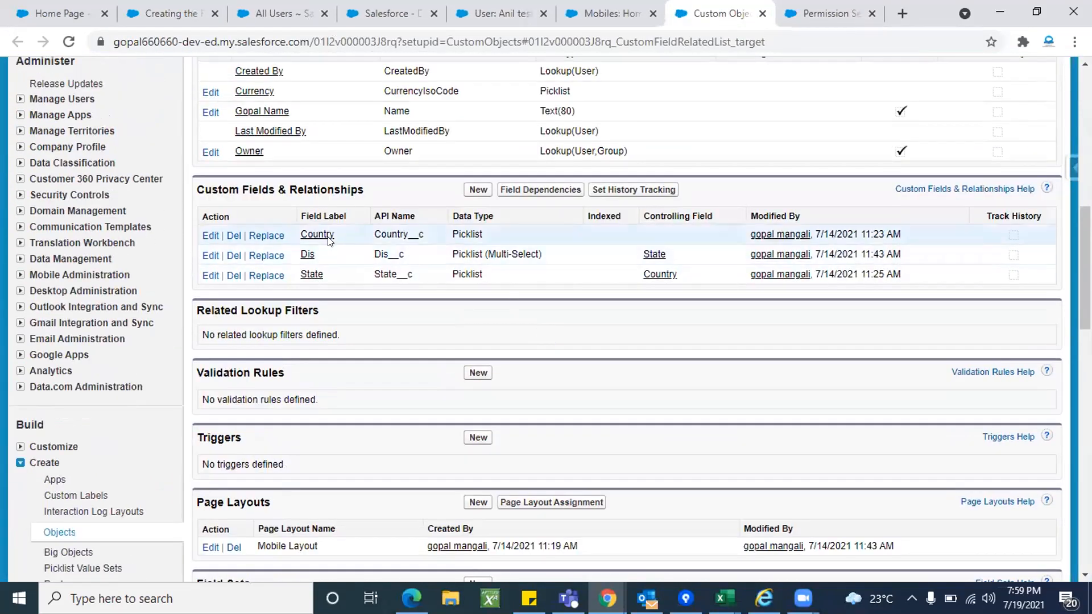
pyautogui.click(329, 237)
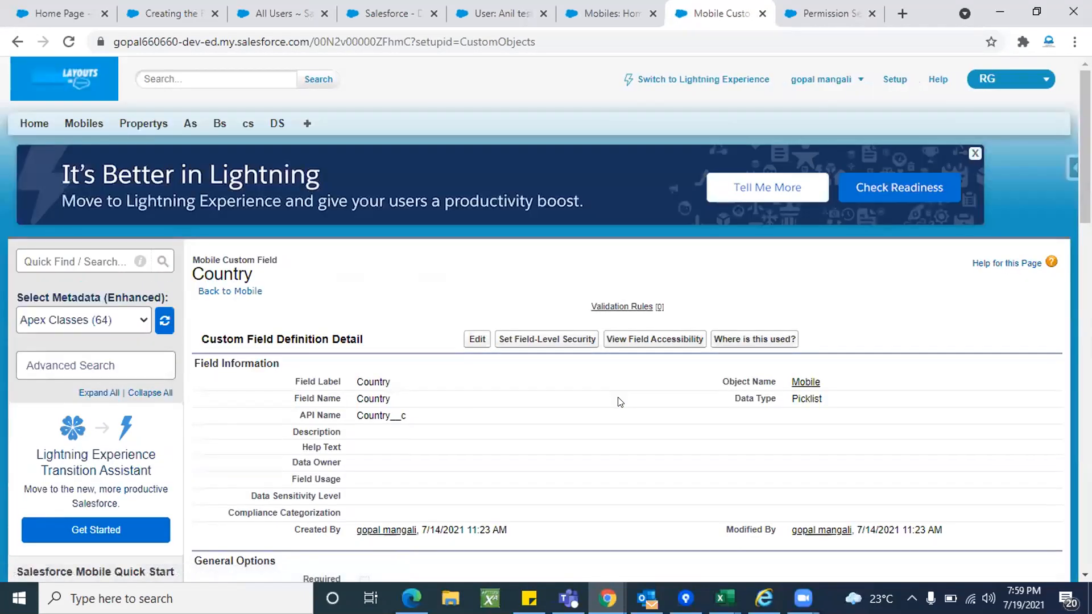
pyautogui.scroll(-1, 620, 402)
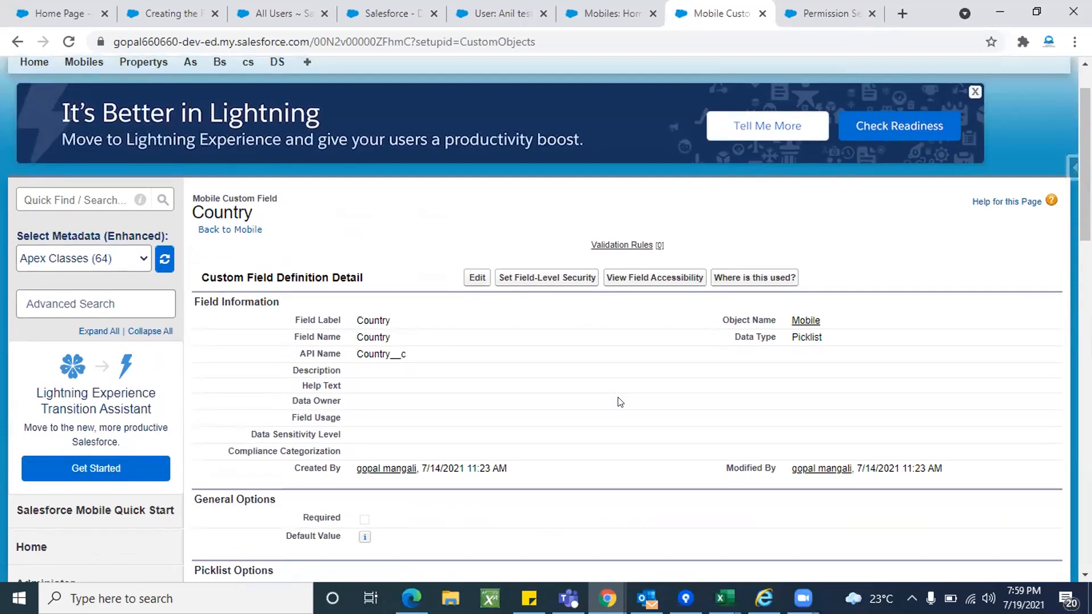
pyautogui.scroll(-1, 620, 402)
pyautogui.click(549, 257)
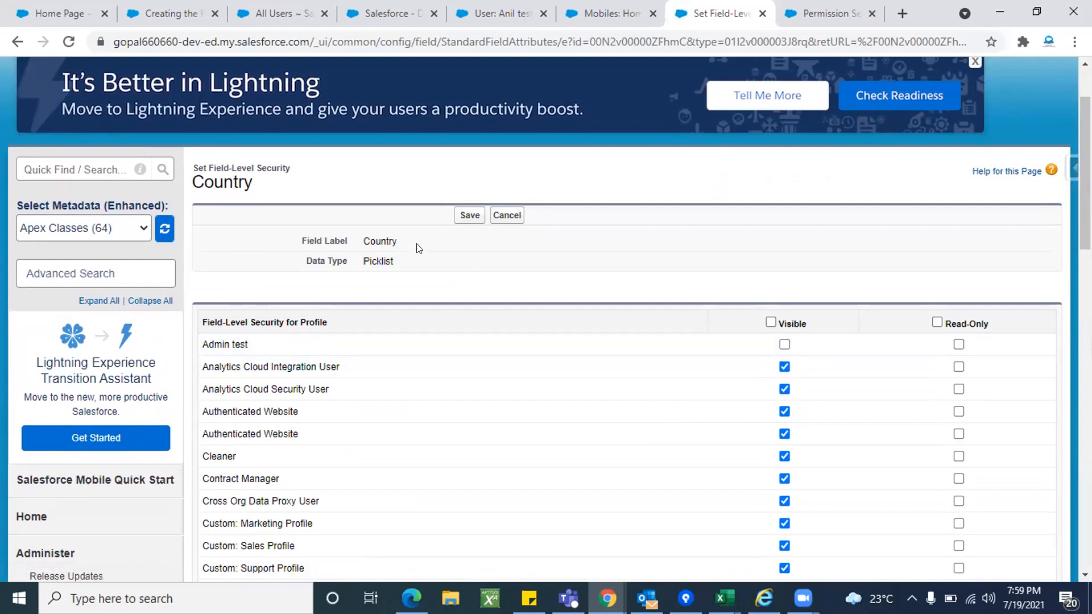
# Review the Country field's visible and read-only settings for the Admin test profile, and save the field-level security
pyautogui.doubleClick(380, 240)
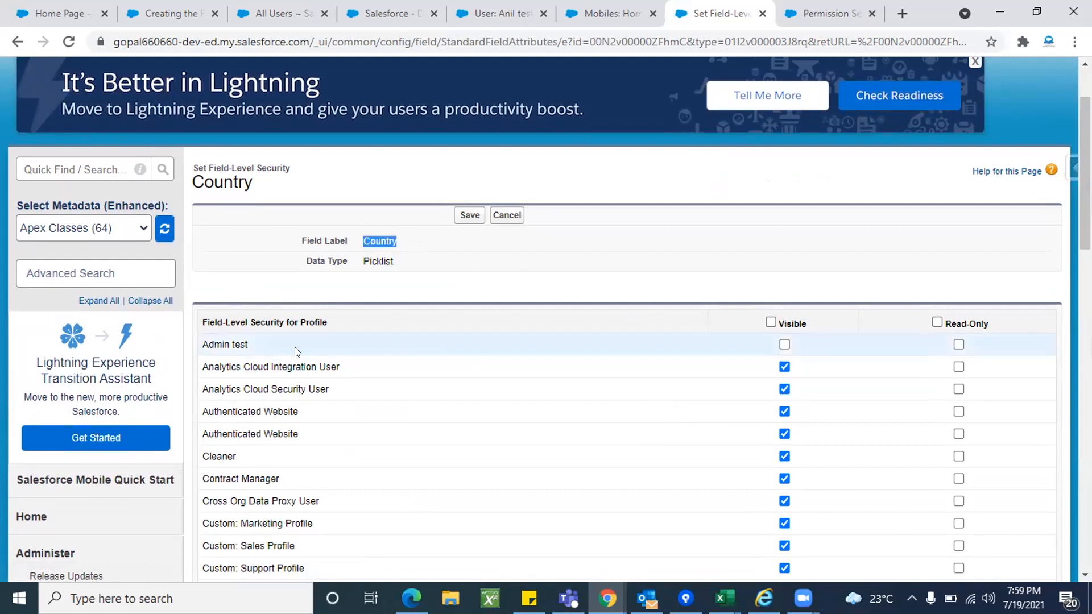
pyautogui.tripleClick(241, 342)
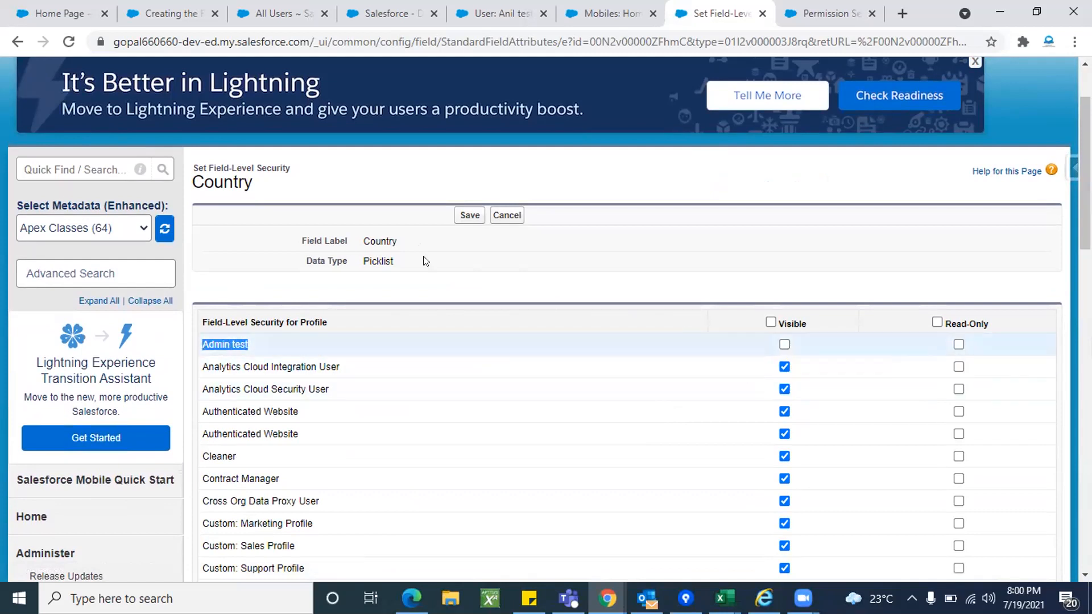
pyautogui.click(469, 215)
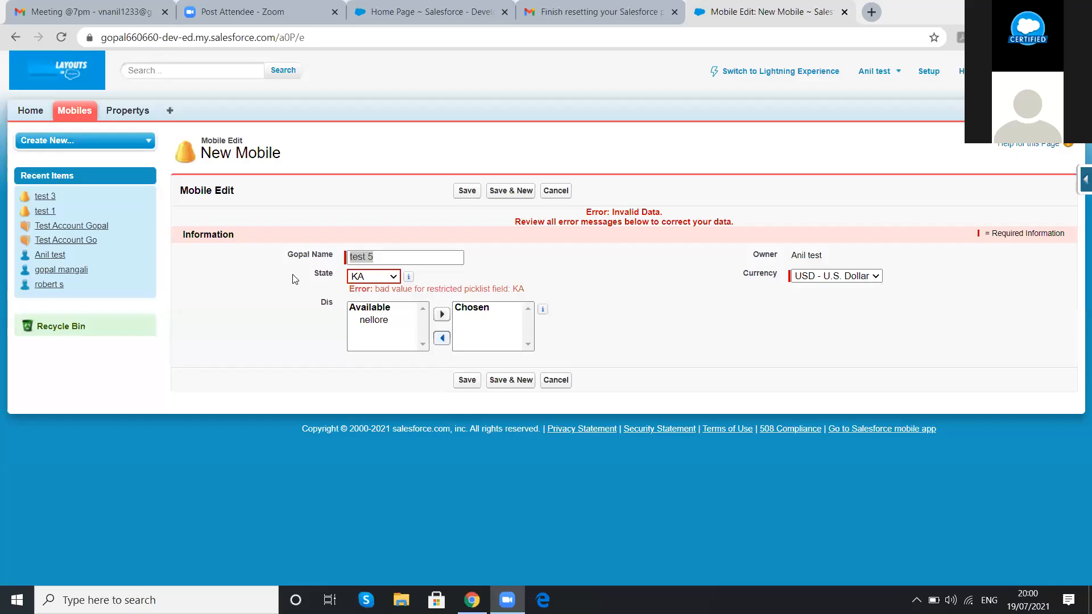
# In the test user's session, discard the unsaved test 5 mobile entry and return to the Mobiles home page
pyautogui.click(61, 37)
pyautogui.click(587, 148)
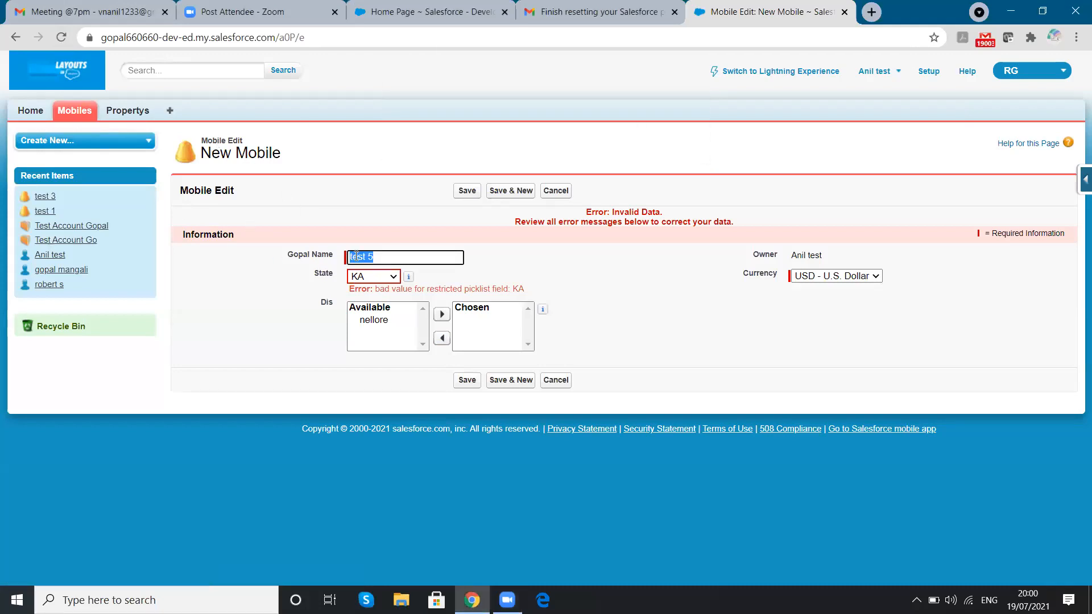
pyautogui.click(80, 106)
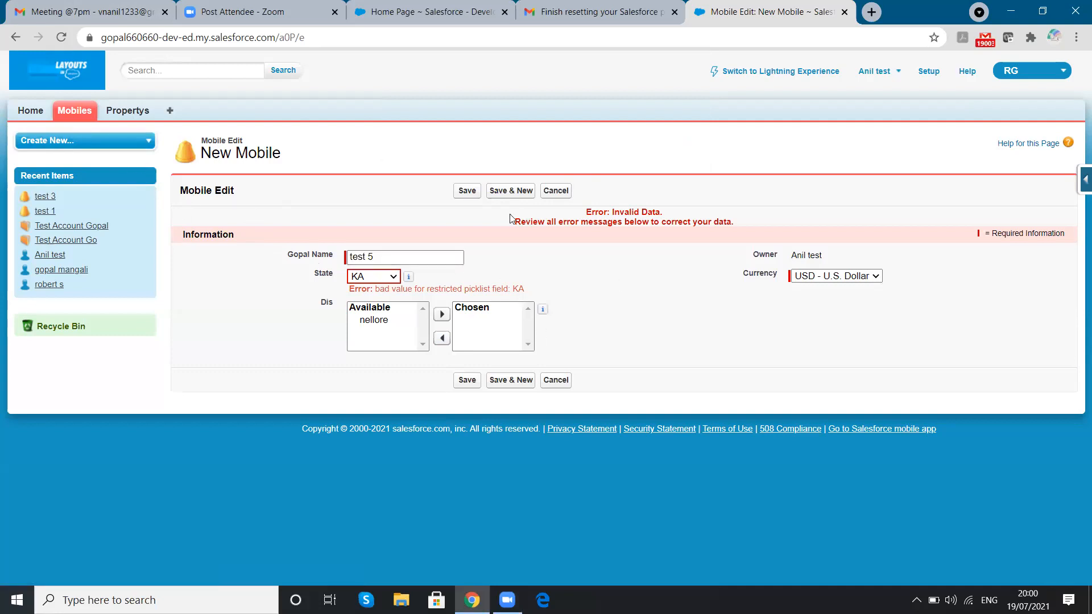
pyautogui.click(557, 191)
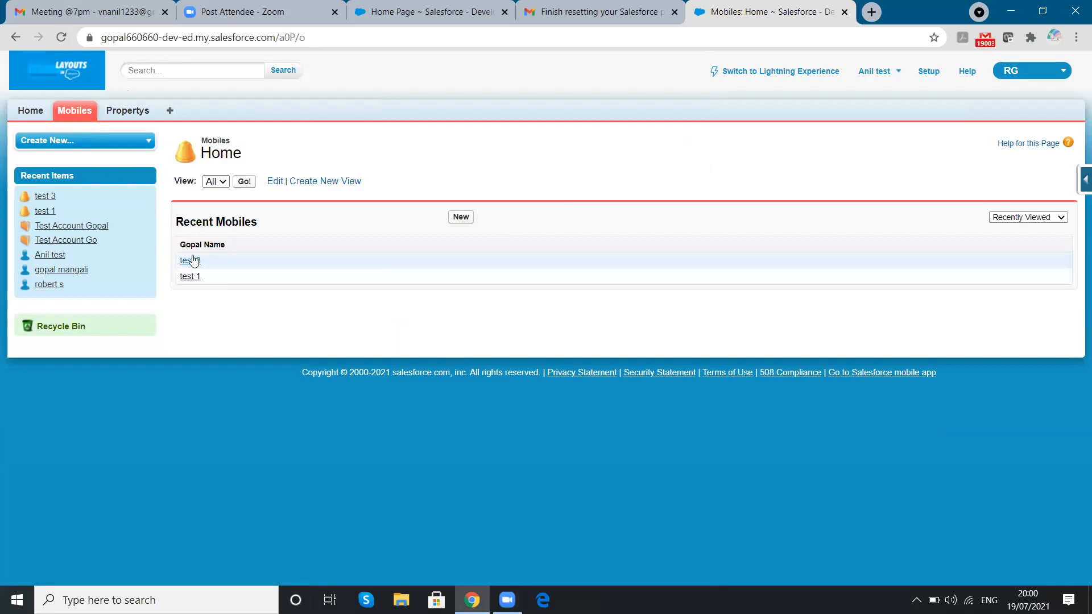
# Start a new mobile record, clear the trial name yrd, and reload the form to recheck its available fields
pyautogui.click(460, 218)
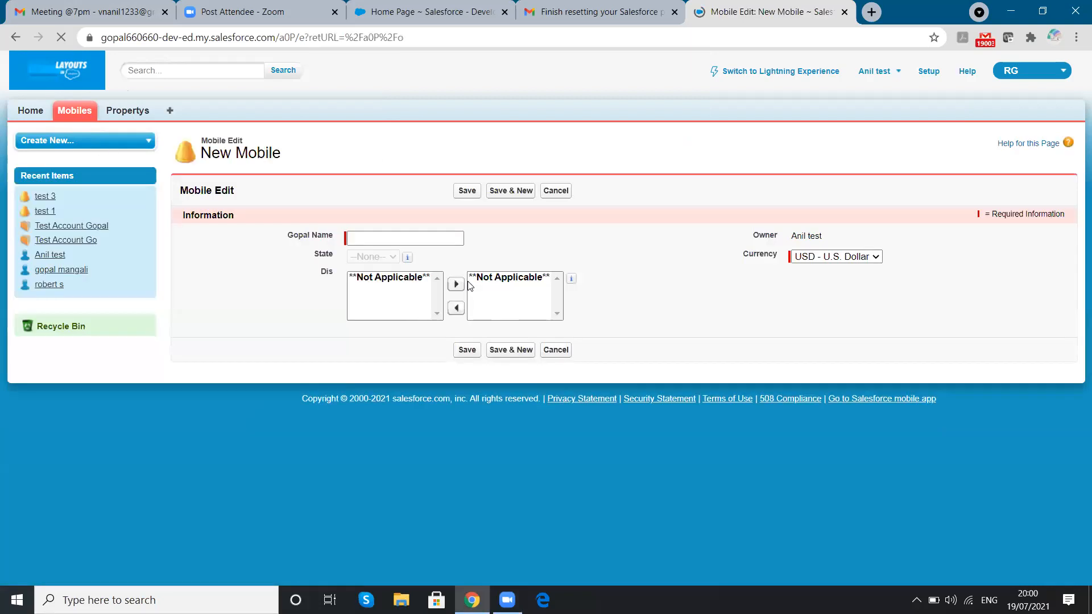
pyautogui.click(379, 239)
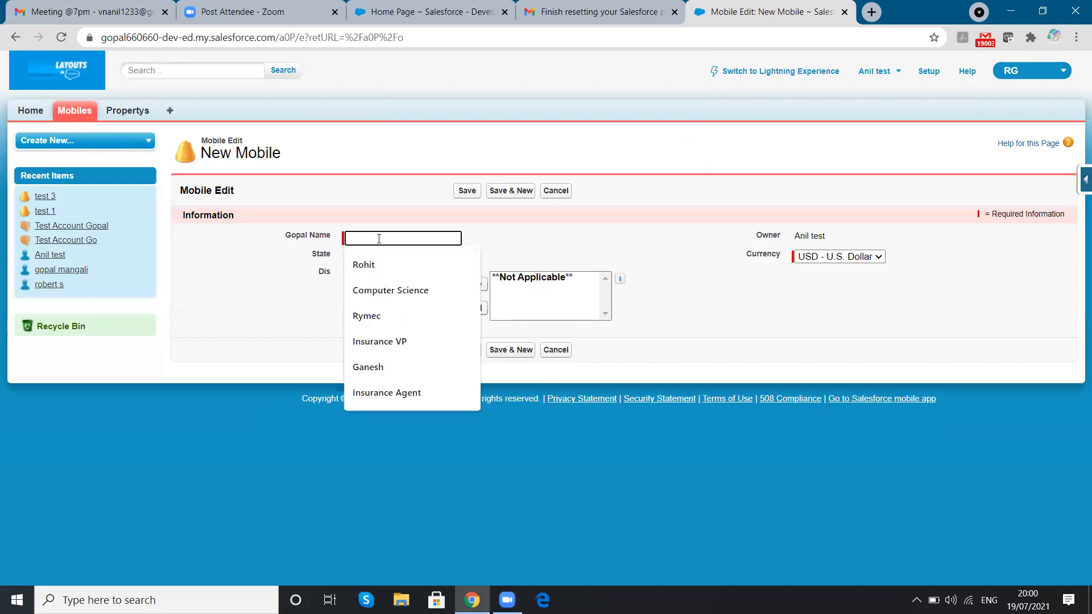
pyautogui.write('yrd')
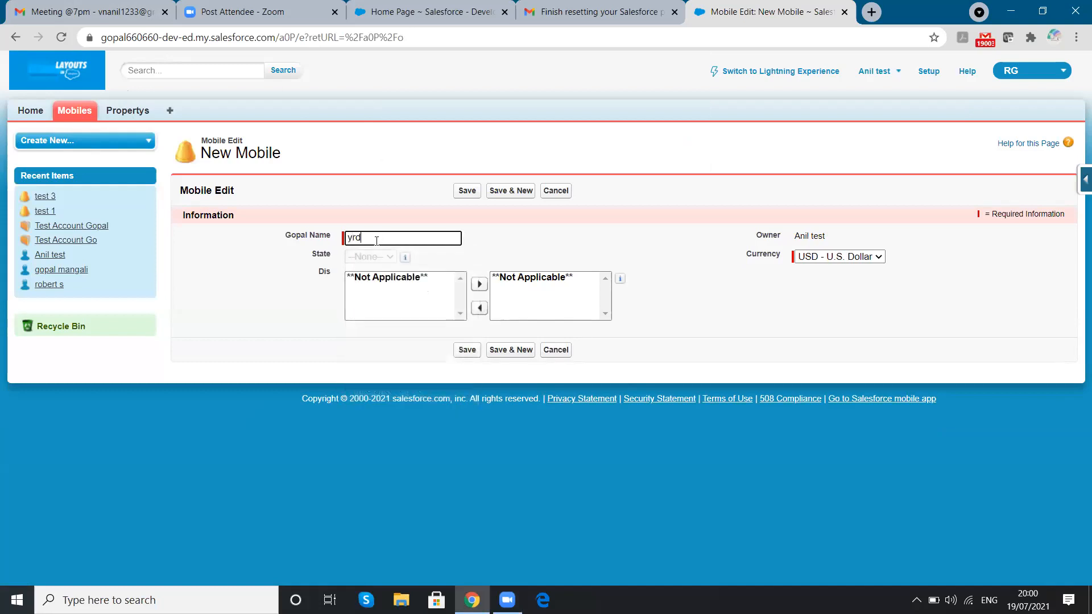
pyautogui.hotkey('ctrl', 'a')
pyautogui.press('BackSpace')
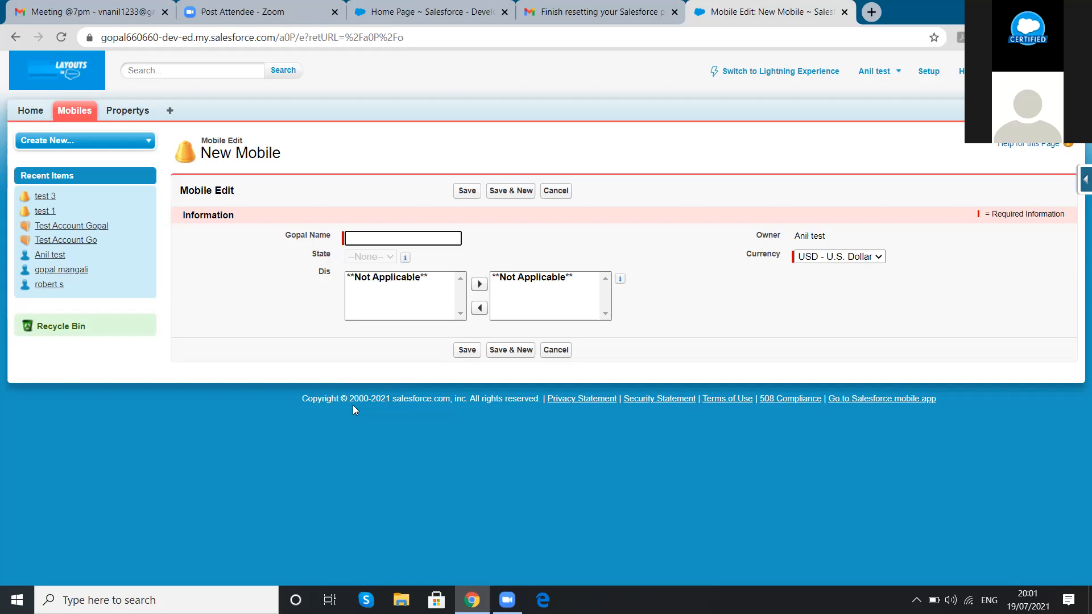
pyautogui.click(60, 40)
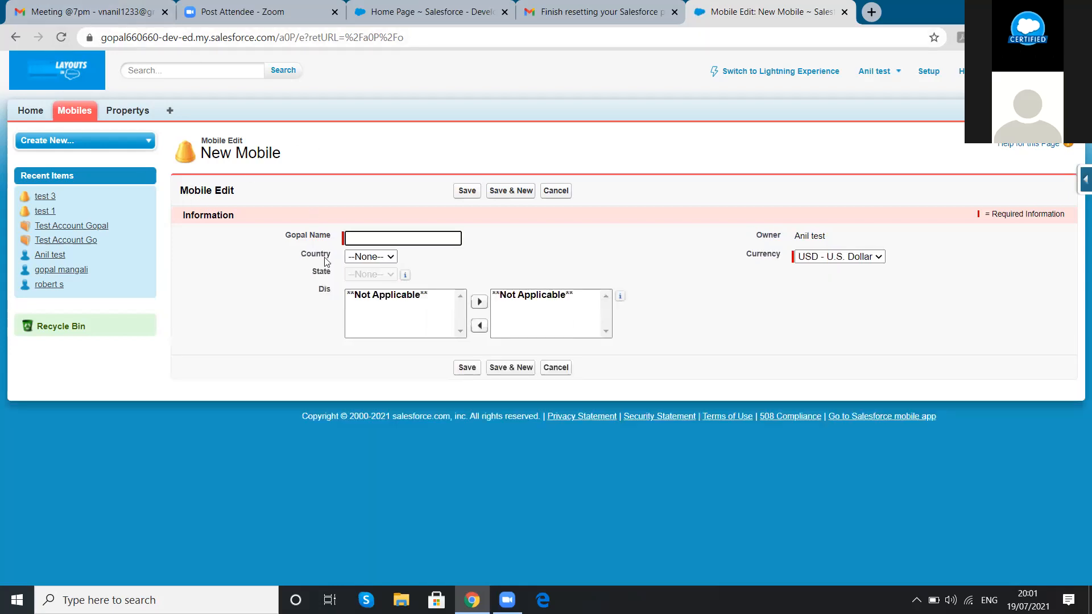
# Set the new mobile's Country to IND and State to KA, enter the first suggested record name, and save it
pyautogui.click(391, 259)
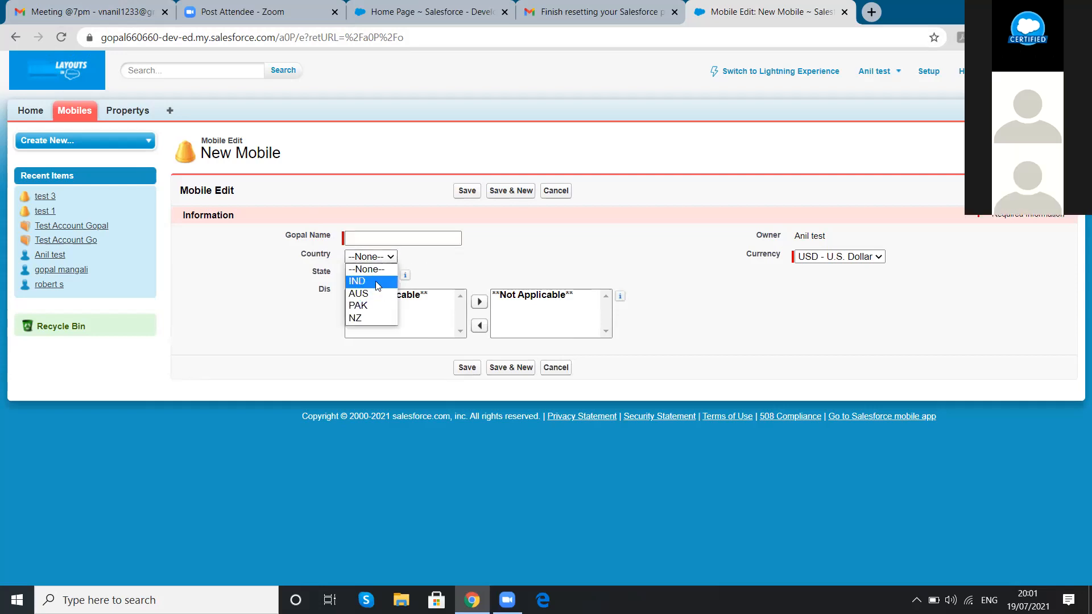
pyautogui.click(375, 281)
pyautogui.click(380, 275)
pyautogui.click(368, 313)
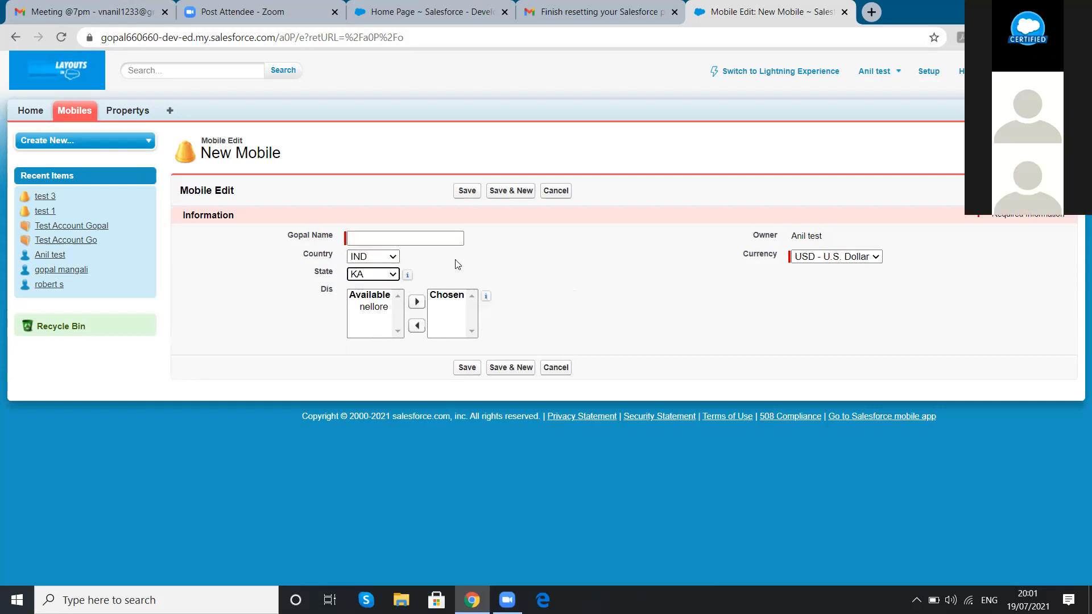
pyautogui.click(405, 238)
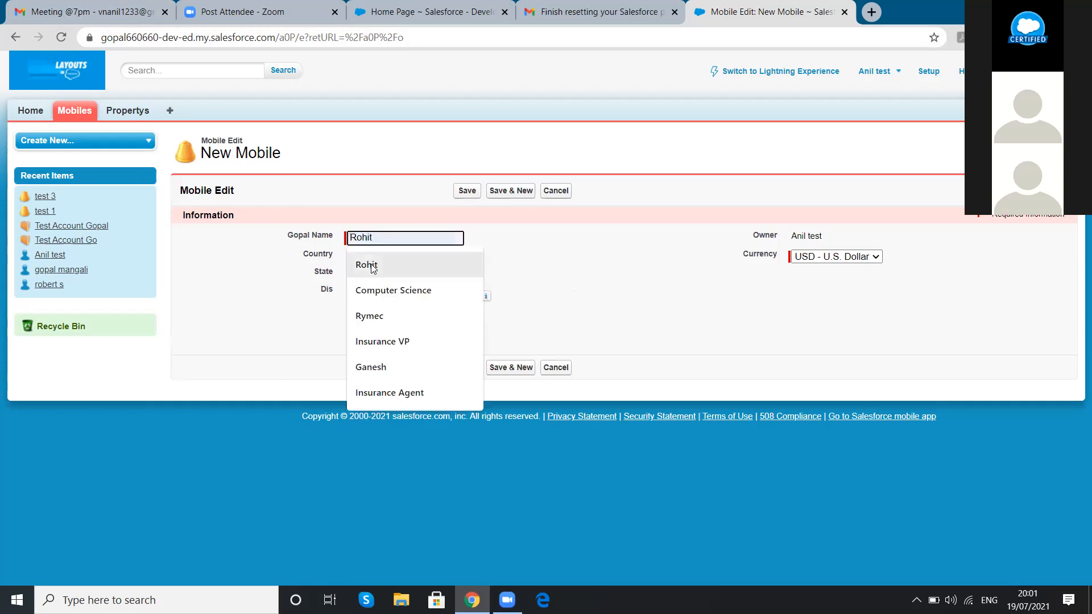
pyautogui.click(371, 266)
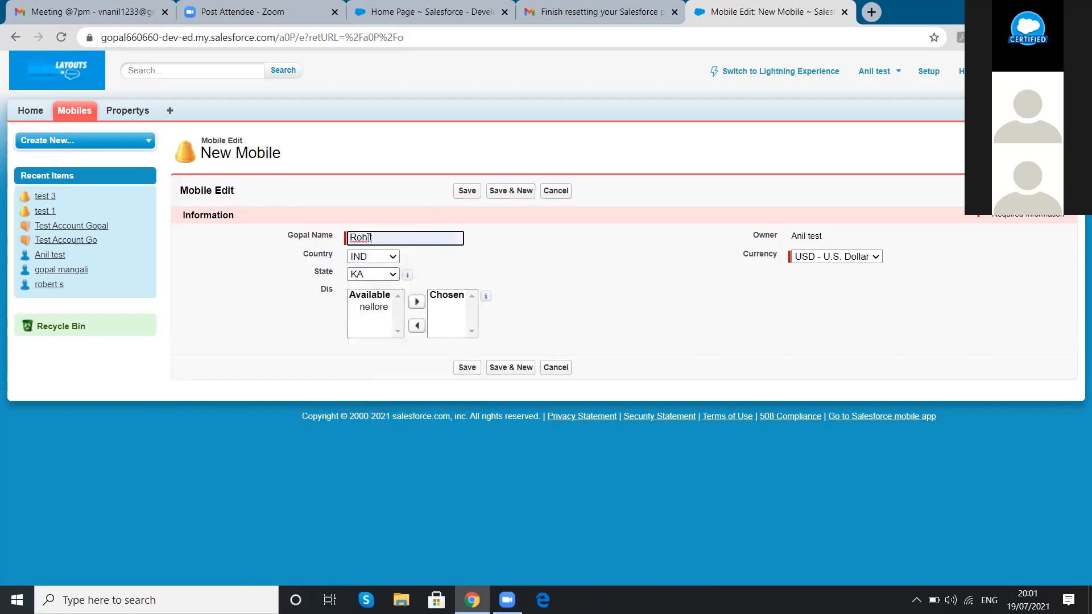
pyautogui.click(468, 192)
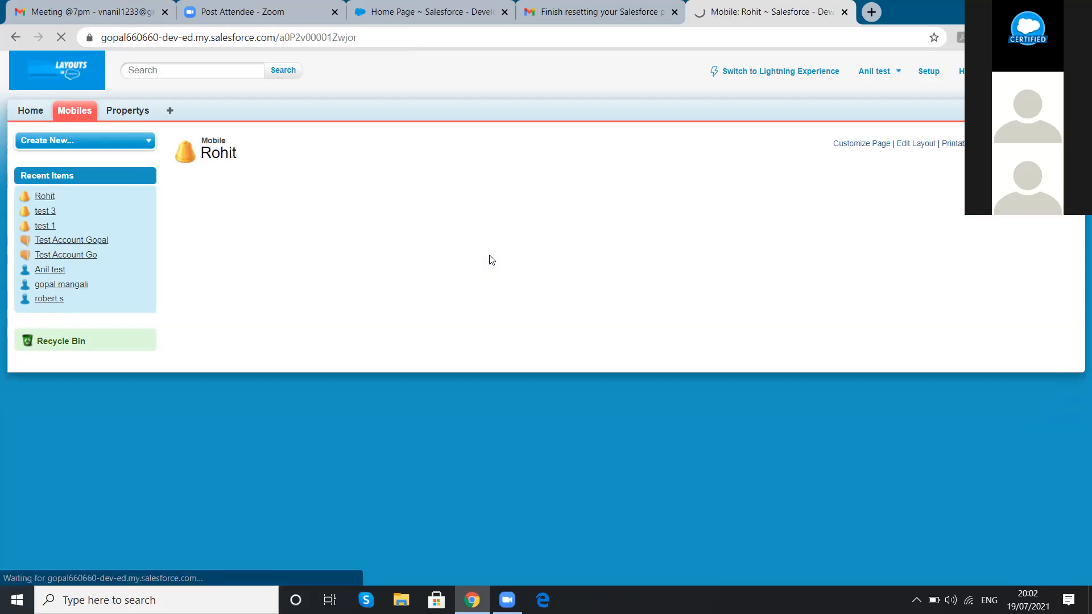
# Reopen the newly saved mobile record from the Mobiles home page, and go to the Mobile object's field setup
pyautogui.click(80, 112)
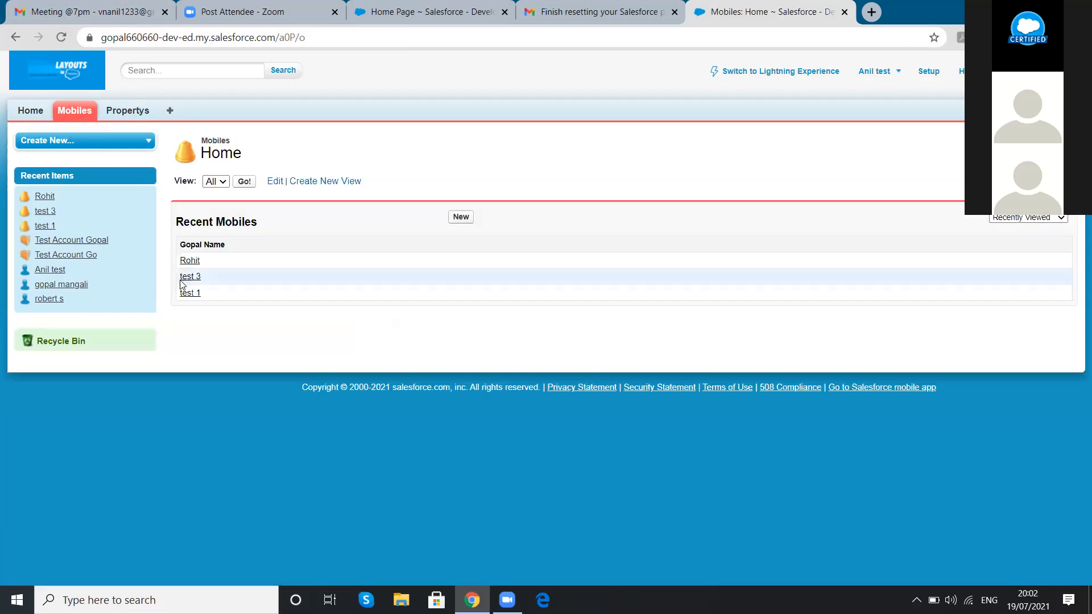
pyautogui.click(189, 261)
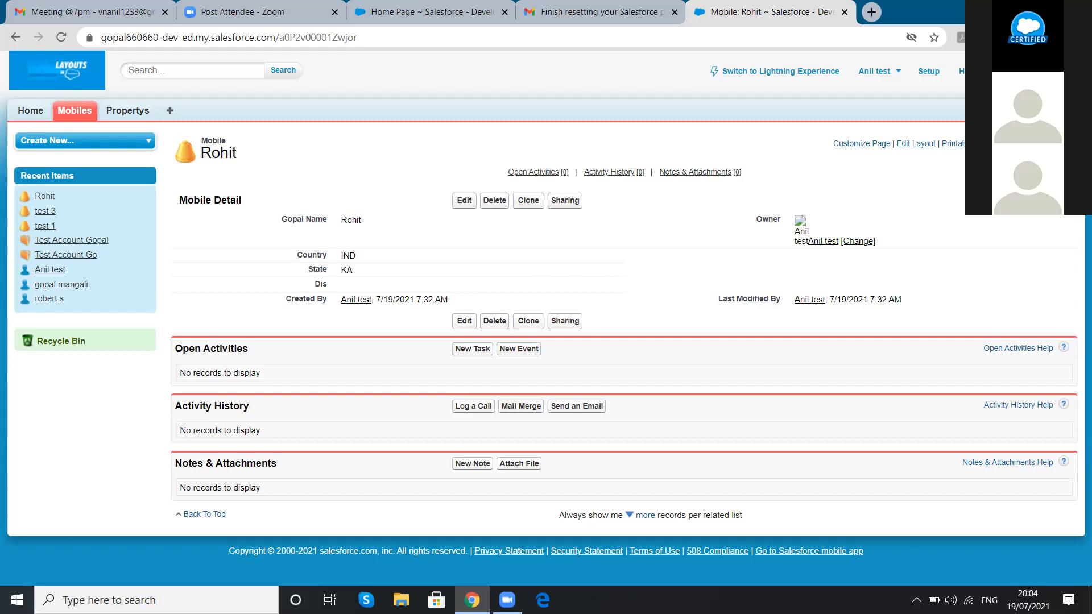
pyautogui.click(1082, 180)
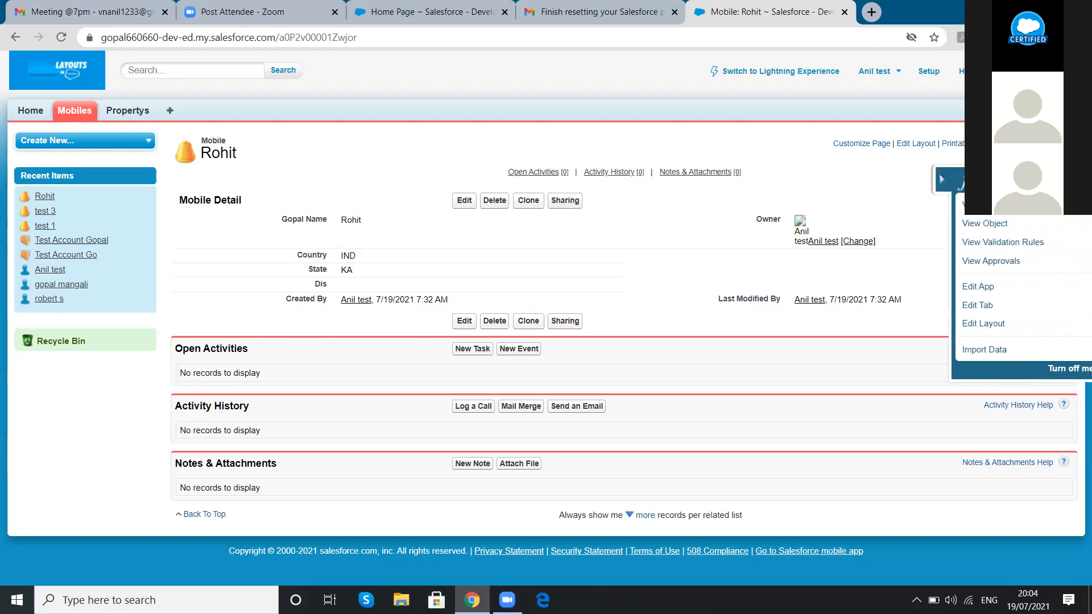
pyautogui.click(955, 206)
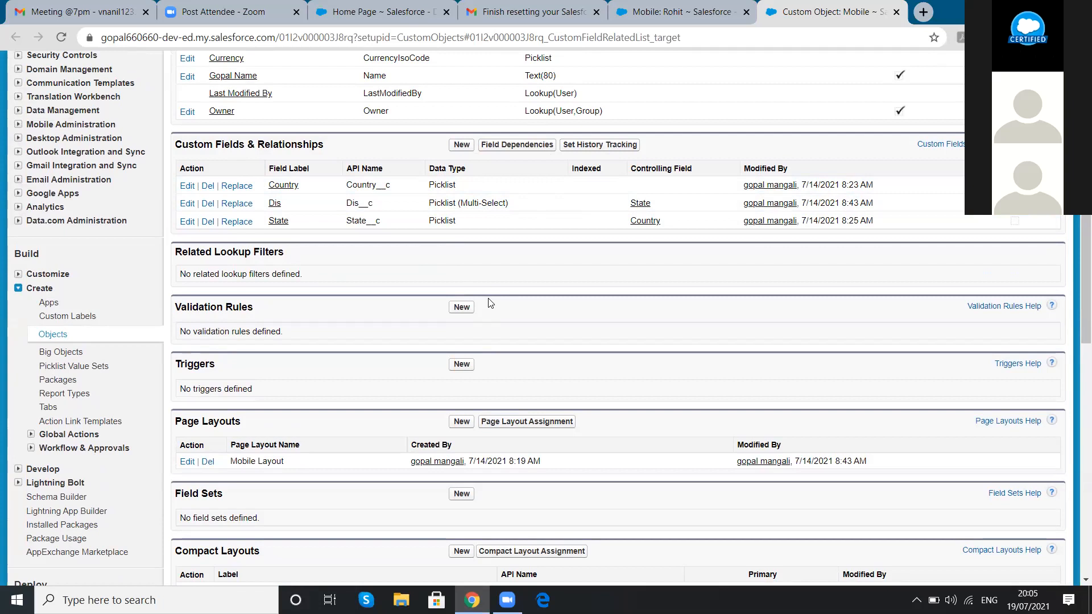
# Start a new custom field on the Mobile object with the Text data type and continue to its details
pyautogui.click(461, 144)
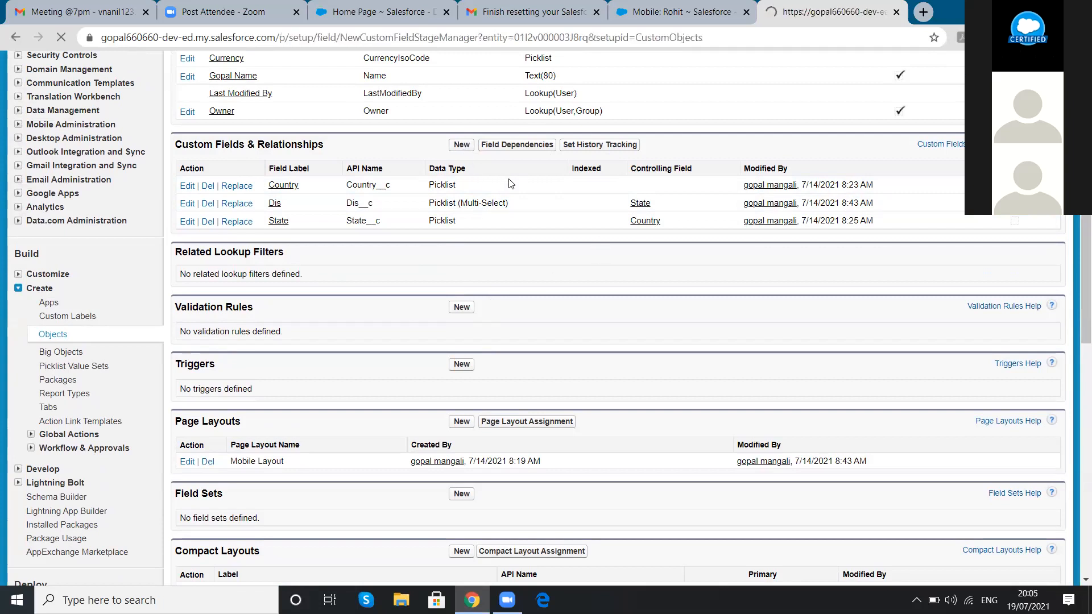
pyautogui.scroll(-4, 287, 433)
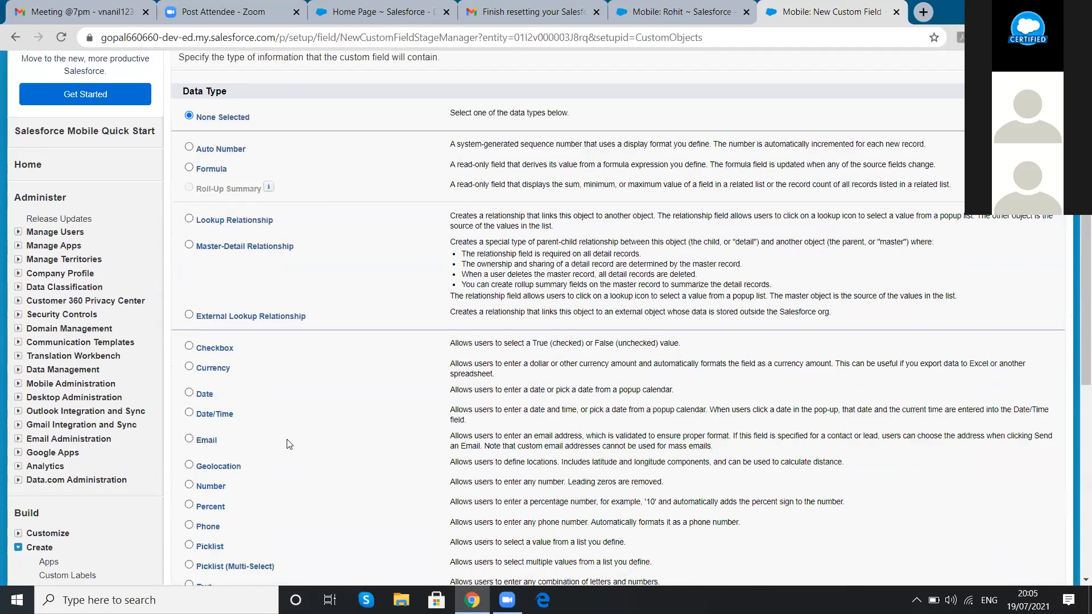
pyautogui.scroll(-5, 287, 444)
pyautogui.click(189, 279)
pyautogui.click(1012, 436)
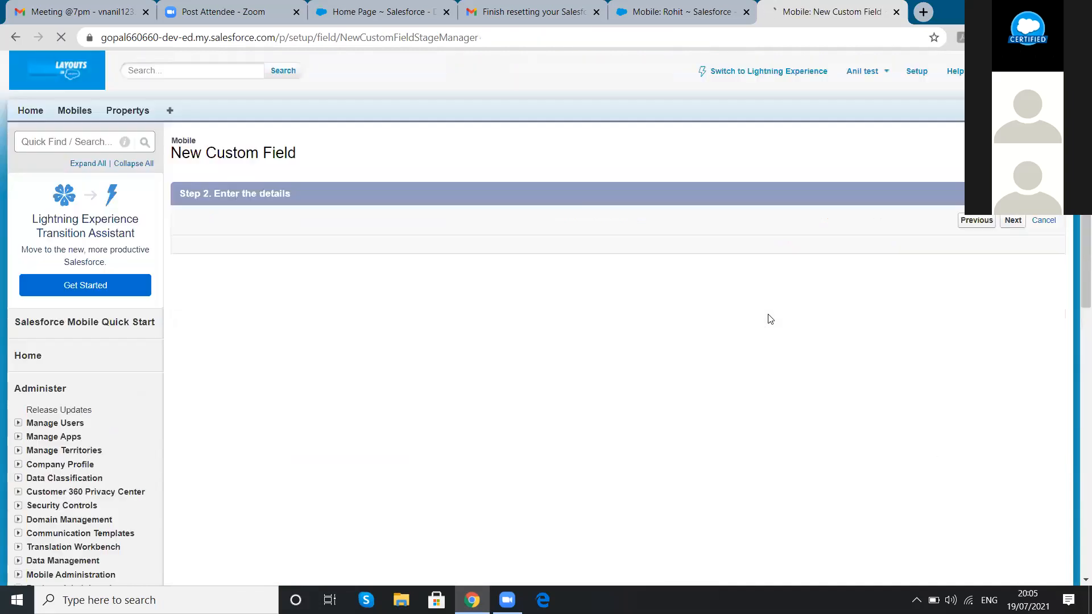
# Give the new text field the label lable and length 12, and continue to its field-level security
pyautogui.click(421, 249)
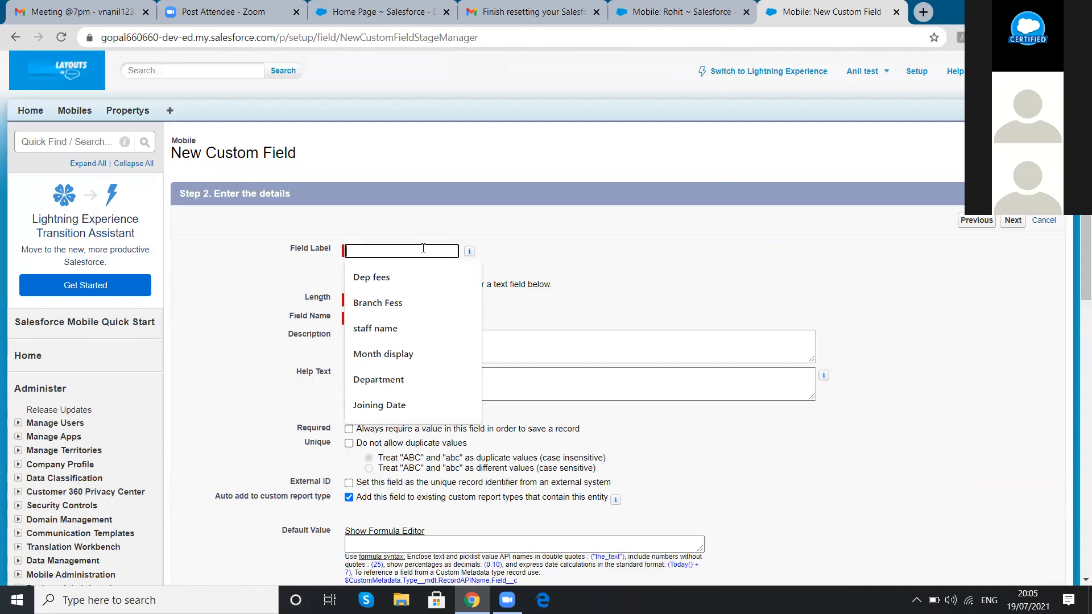
pyautogui.write('lable')
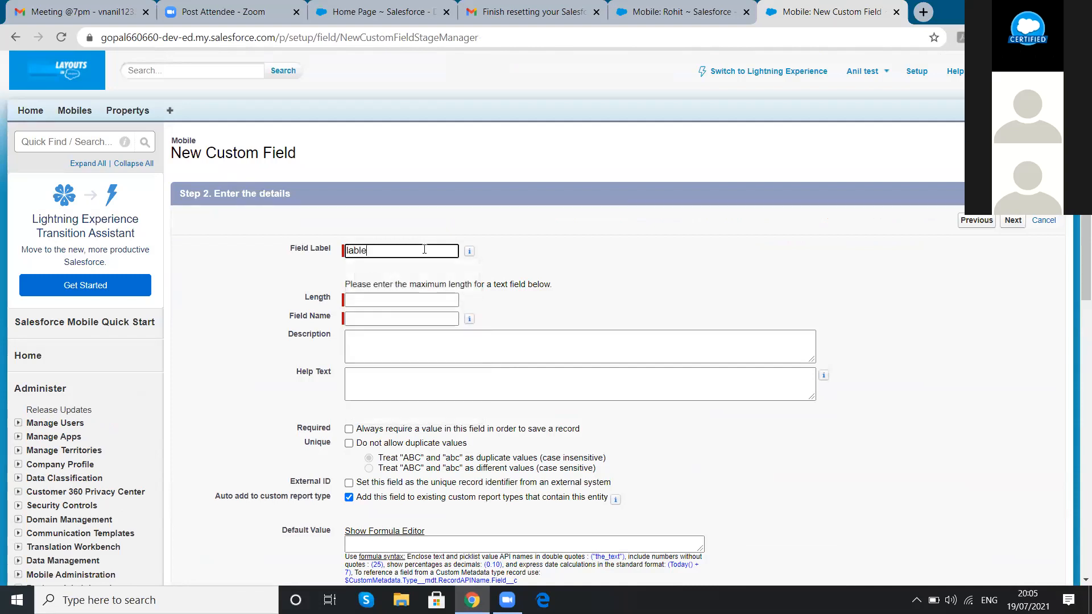
pyautogui.click(380, 300)
pyautogui.click(379, 300)
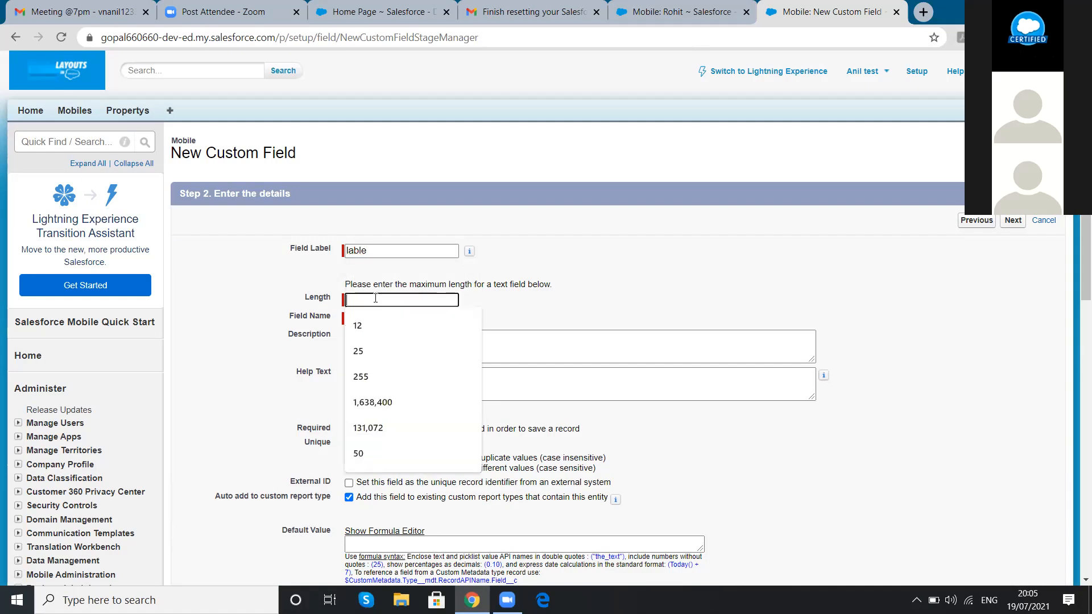
pyautogui.click(371, 326)
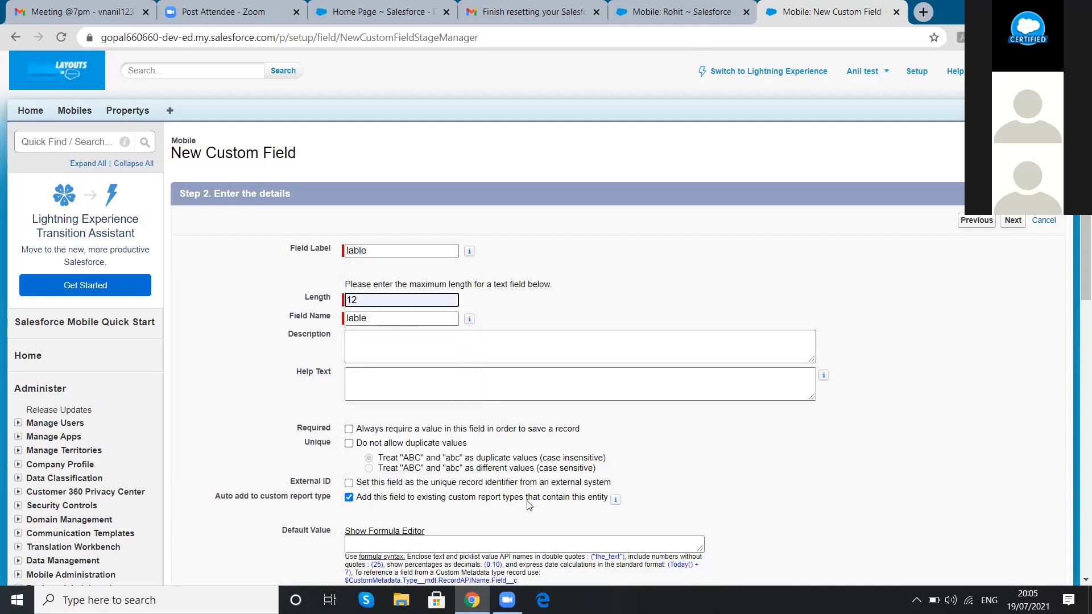
pyautogui.scroll(-5, 477, 433)
pyautogui.click(1007, 331)
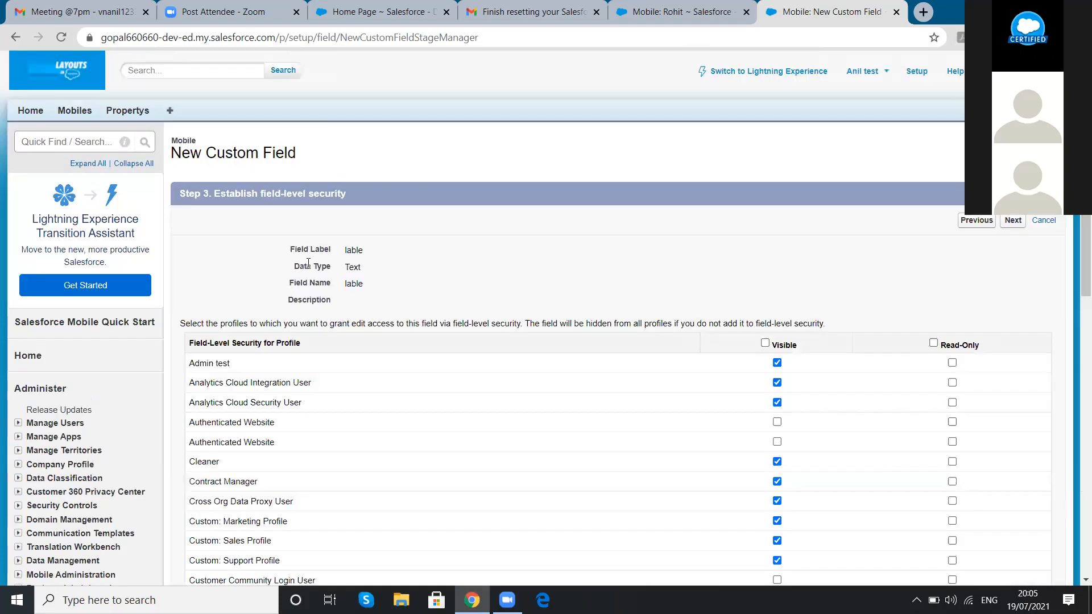
# Examine which profiles have Visible and Read-Only selected for the new lable field
pyautogui.scroll(-2, 699, 412)
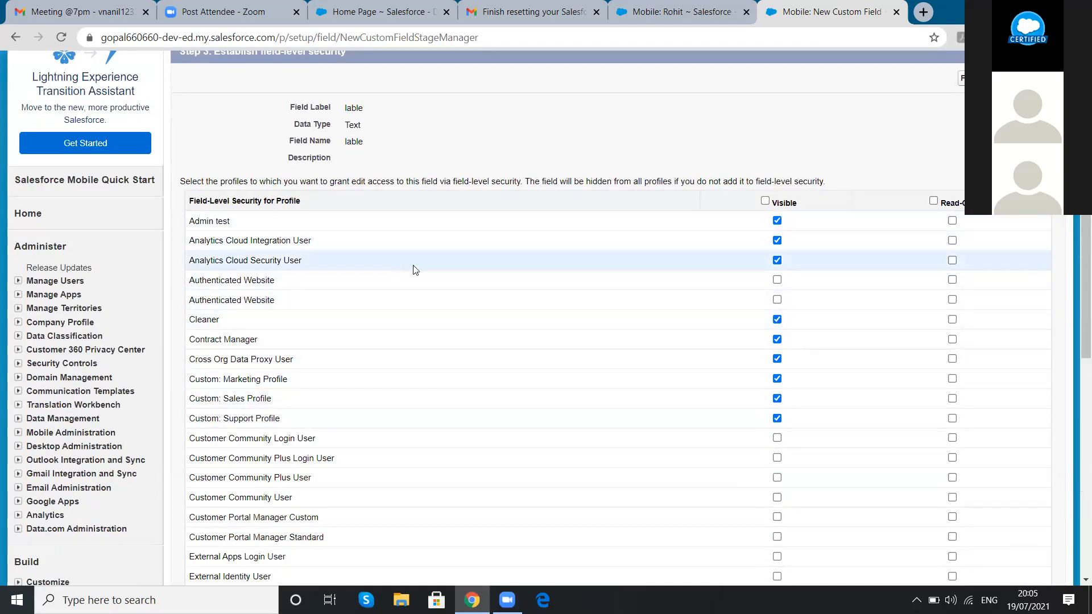
pyautogui.scroll(-1, 415, 269)
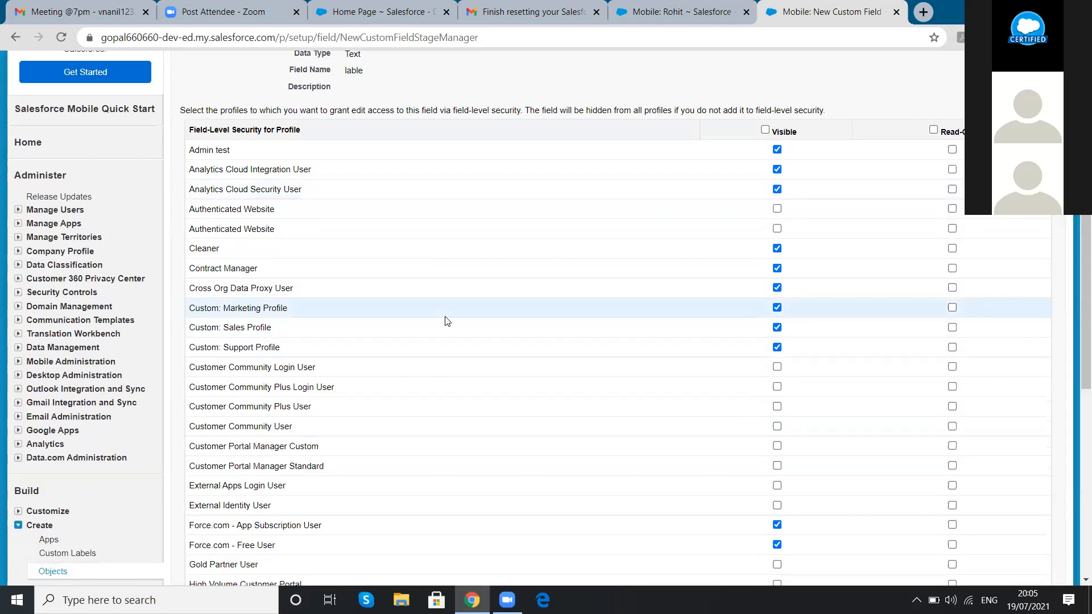
pyautogui.scroll(-1, 446, 321)
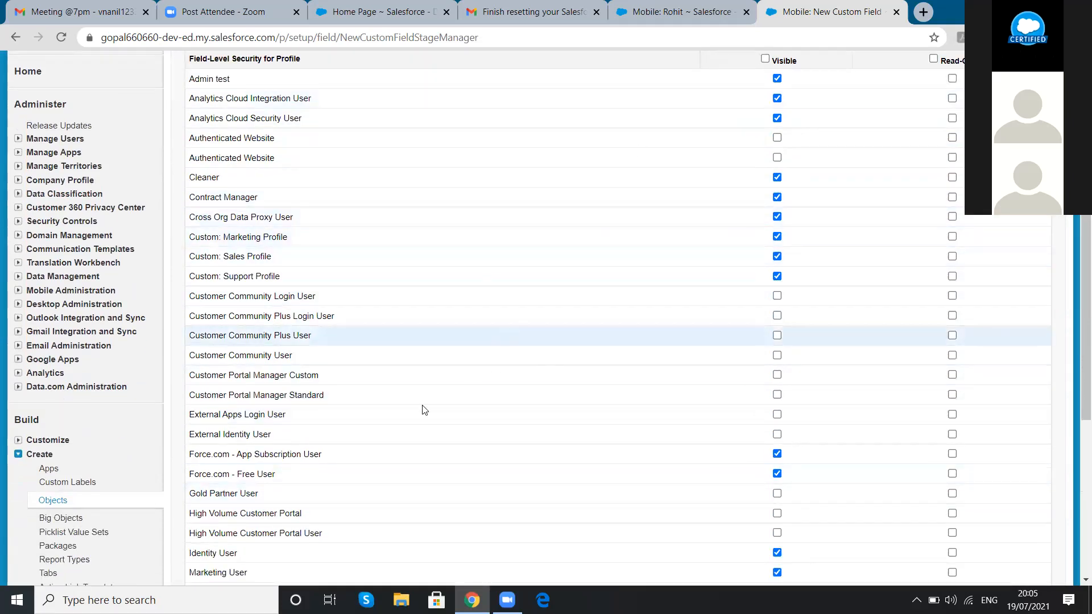
pyautogui.scroll(-4, 424, 407)
pyautogui.scroll(-1, 426, 397)
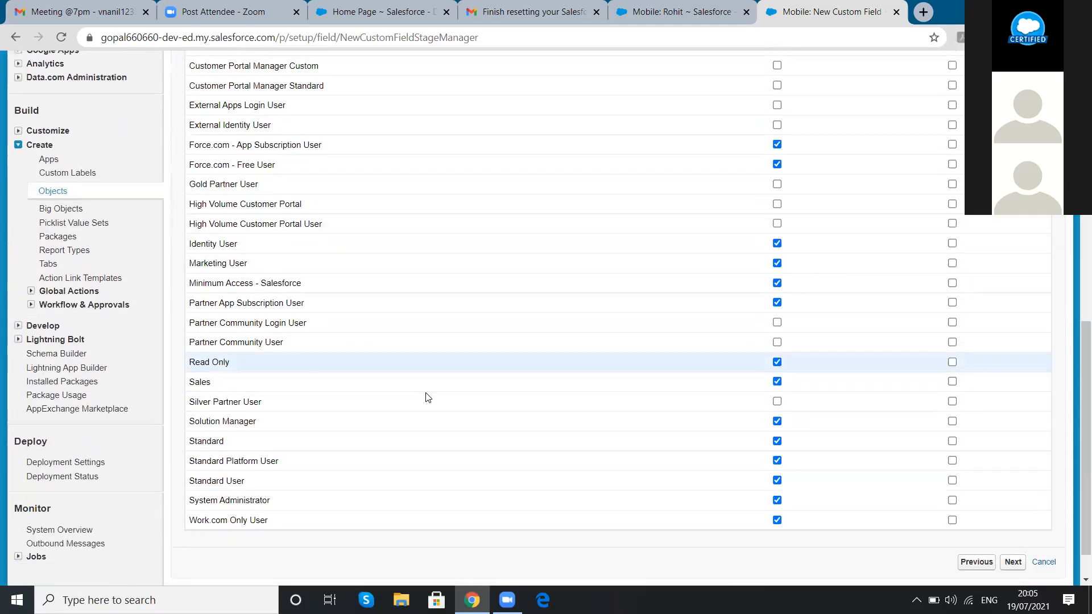
pyautogui.scroll(5, 427, 394)
pyautogui.scroll(3, 428, 393)
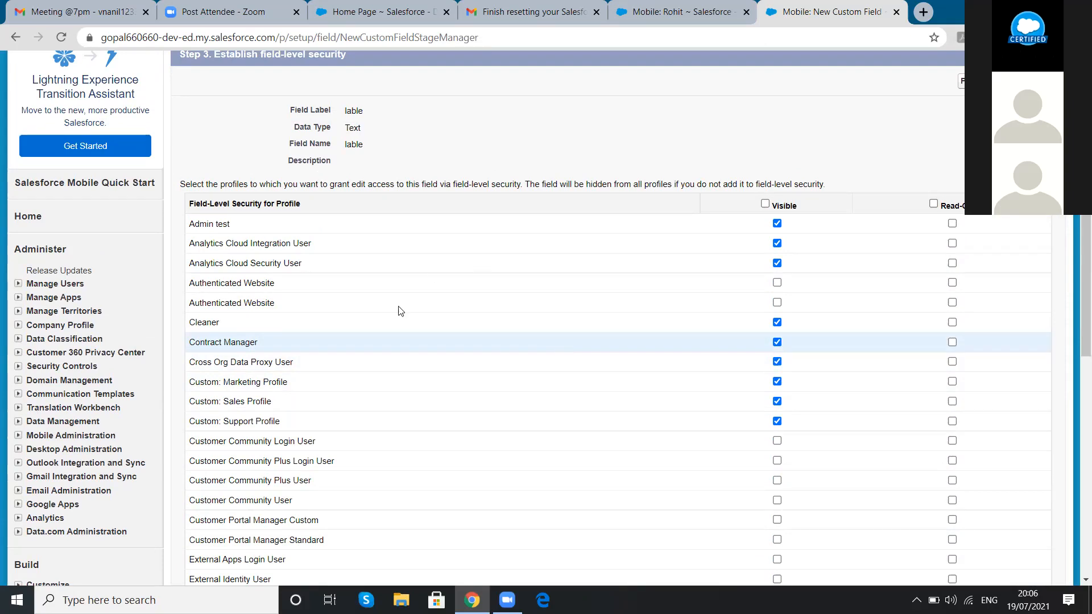
pyautogui.scroll(3, 397, 311)
pyautogui.scroll(-1, 511, 363)
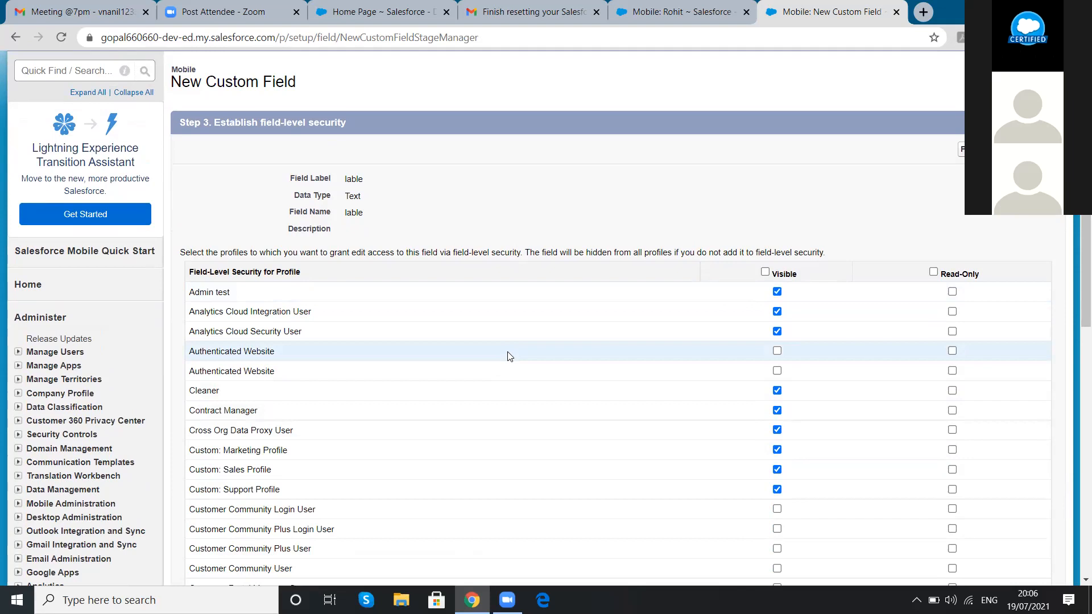
# Abandon the new custom field without saving and return to the Mobile object's custom fields list
pyautogui.click(962, 149)
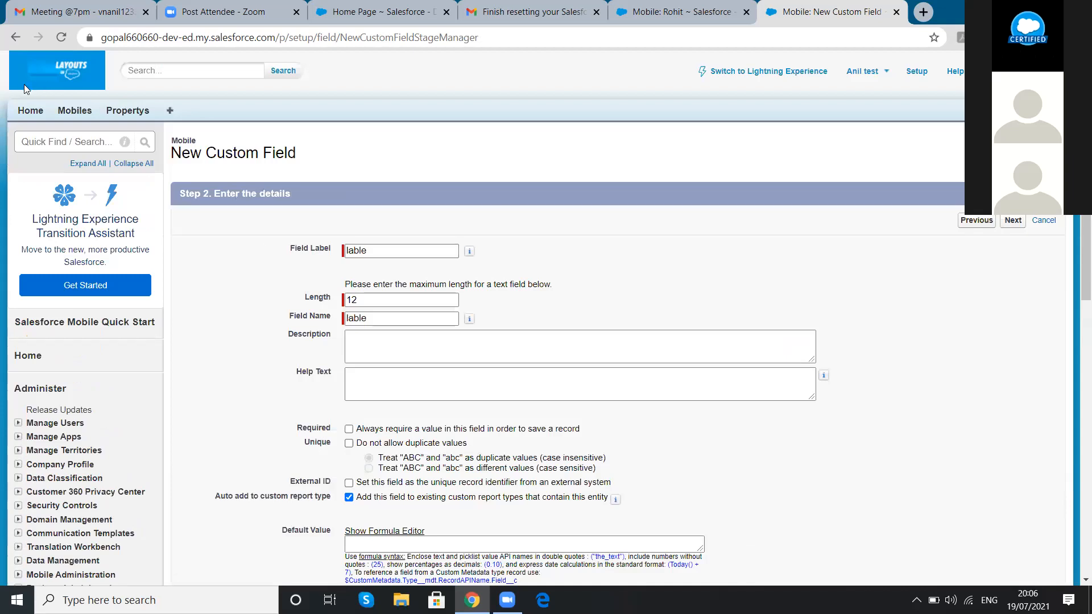
pyautogui.click(13, 37)
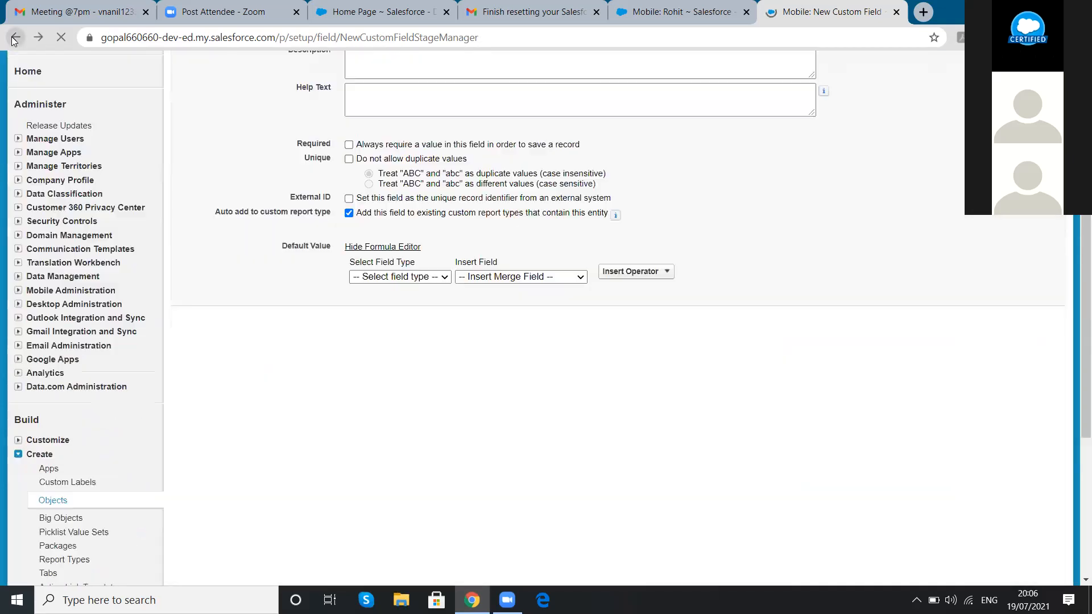
pyautogui.click(14, 37)
pyautogui.click(14, 37)
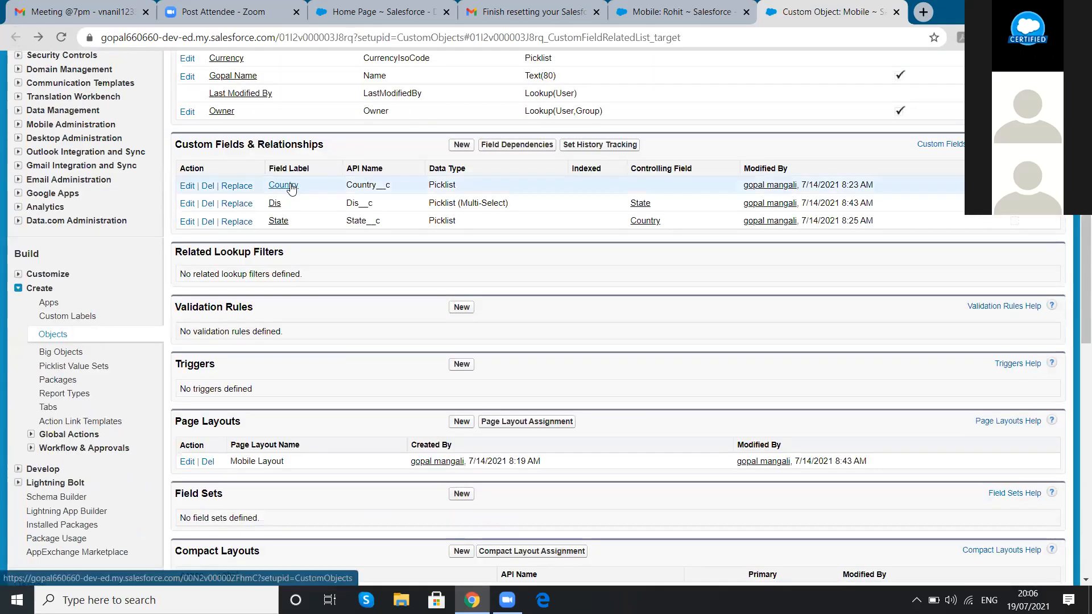
# Open the Country field's field-level security settings and examine the Visible and Read-Only settings across all profiles
pyautogui.click(285, 187)
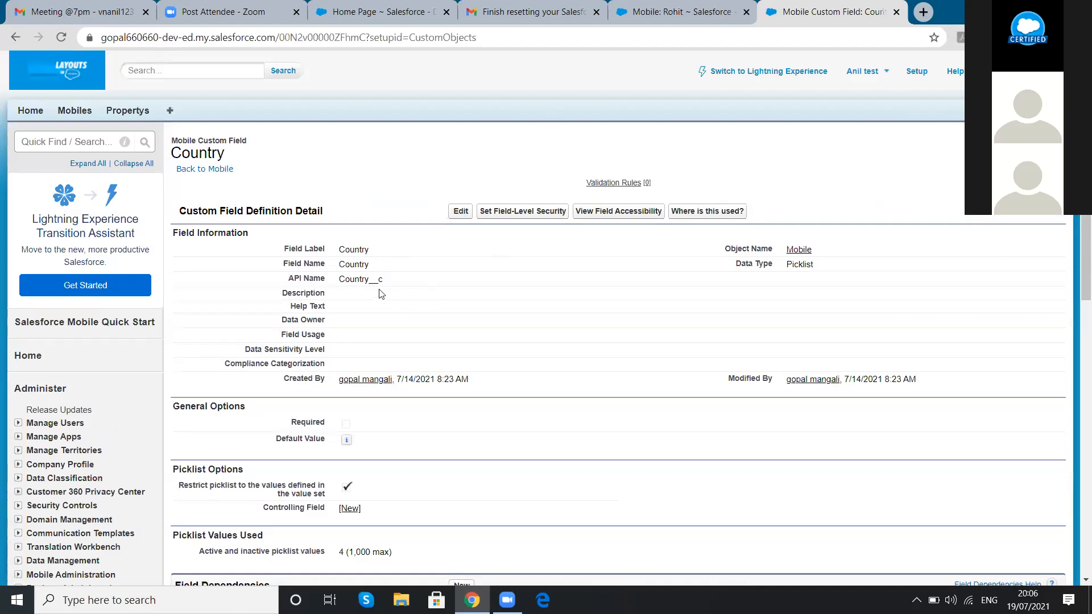
pyautogui.click(505, 213)
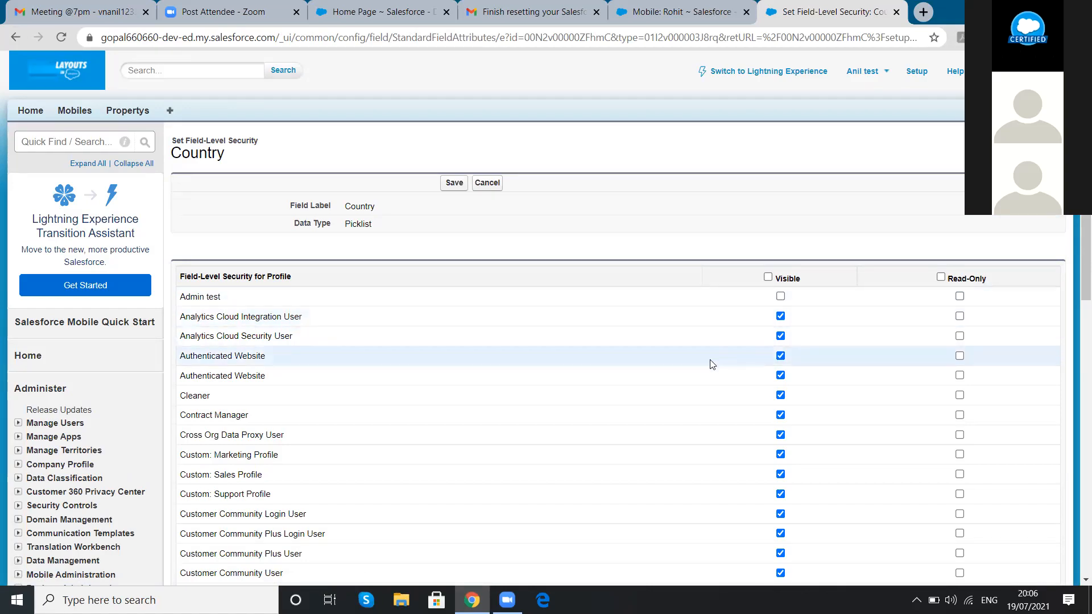
pyautogui.scroll(-2, 711, 385)
pyautogui.scroll(-3, 712, 385)
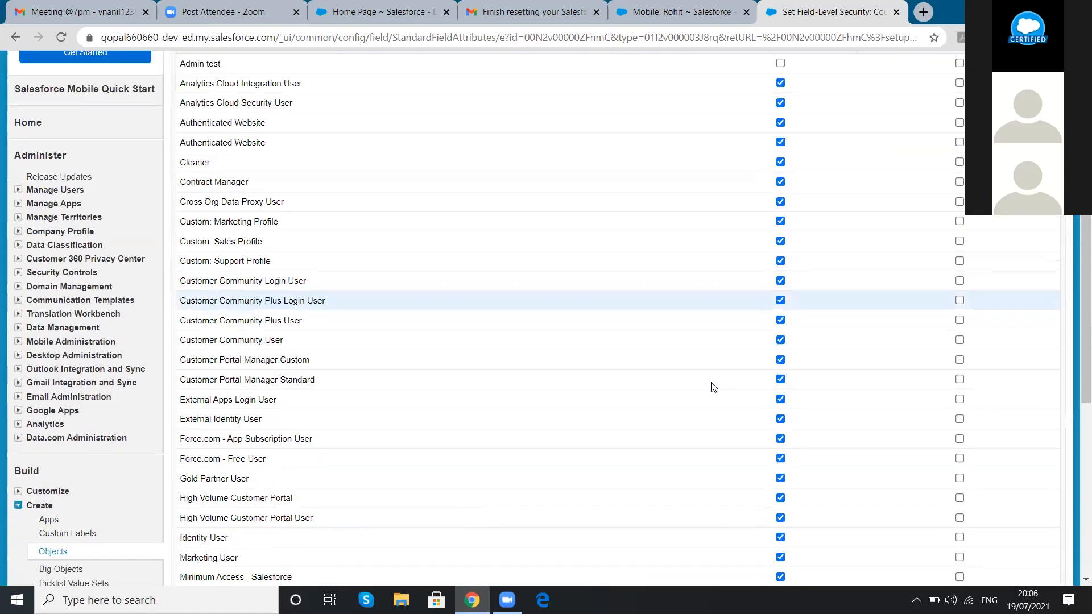
pyautogui.scroll(5, 712, 385)
pyautogui.scroll(1, 713, 381)
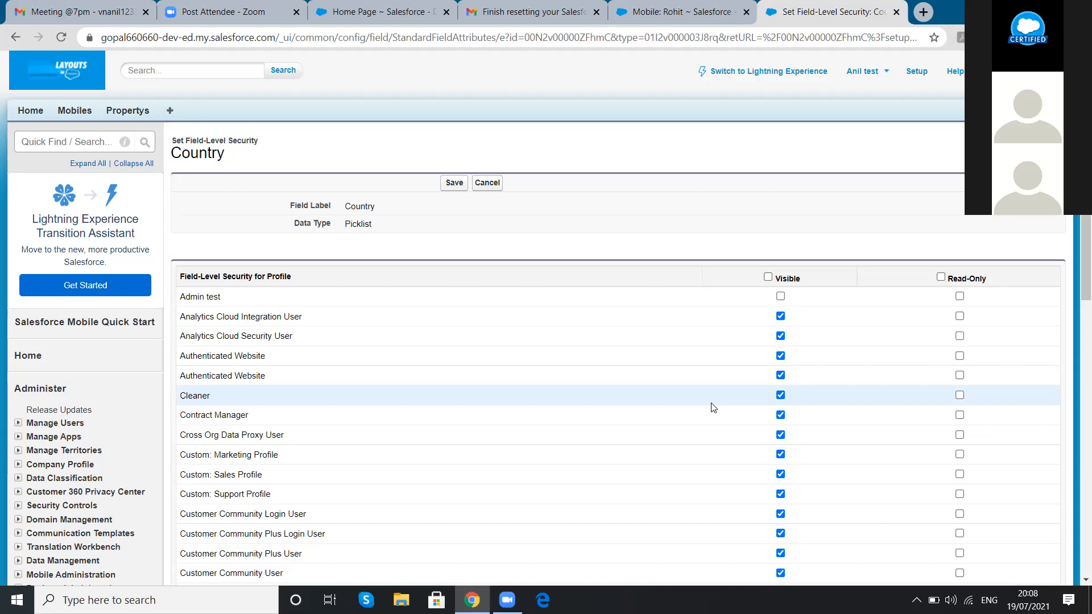
# Leave the Country field's security settings unchanged and open the Mobile object's definition from the Mobiles home page
pyautogui.click(74, 112)
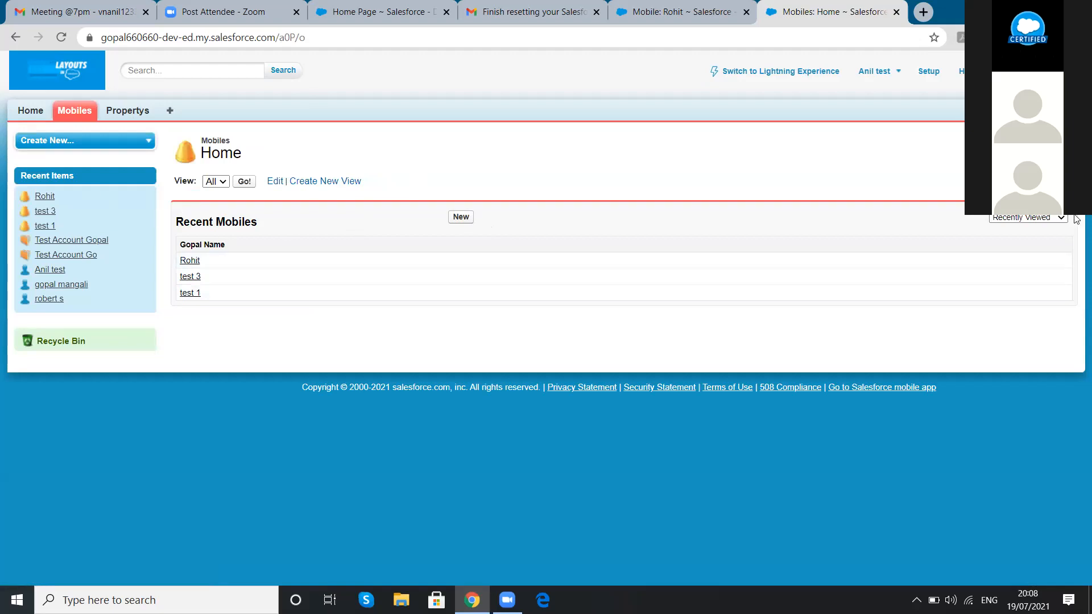
pyautogui.click(1084, 180)
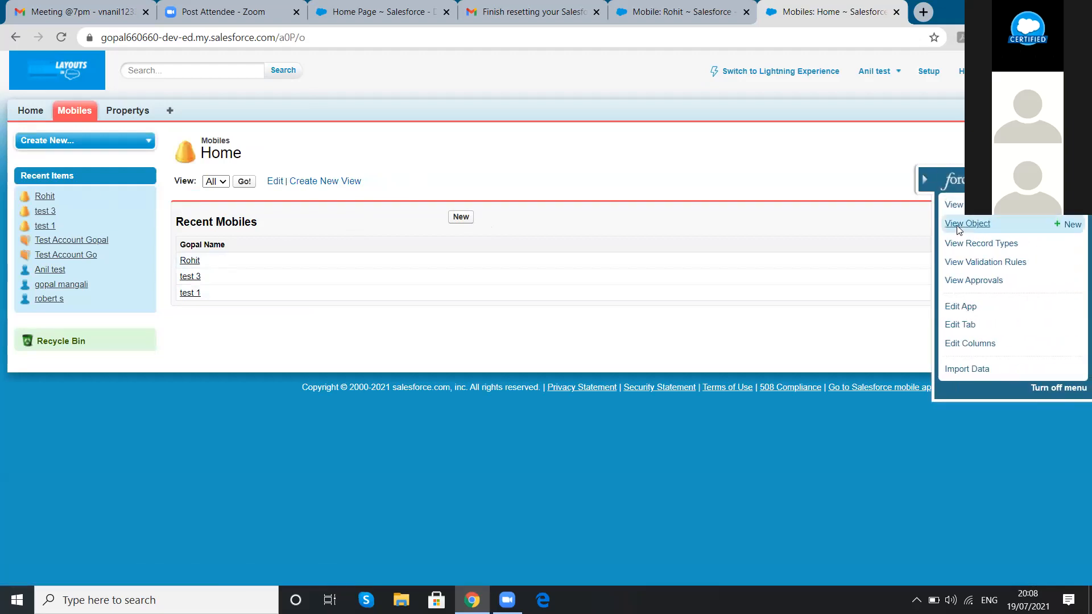
pyautogui.click(997, 222)
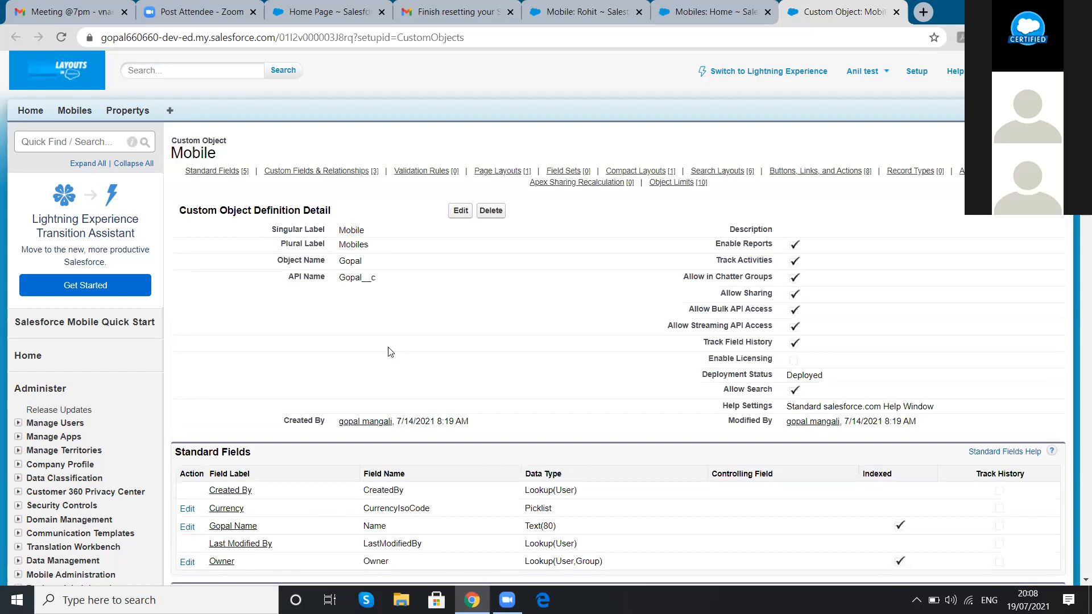
# Examine the Mobile object's definition, from its standard and custom fields to its layouts, record types and object limits
pyautogui.scroll(-6, 431, 340)
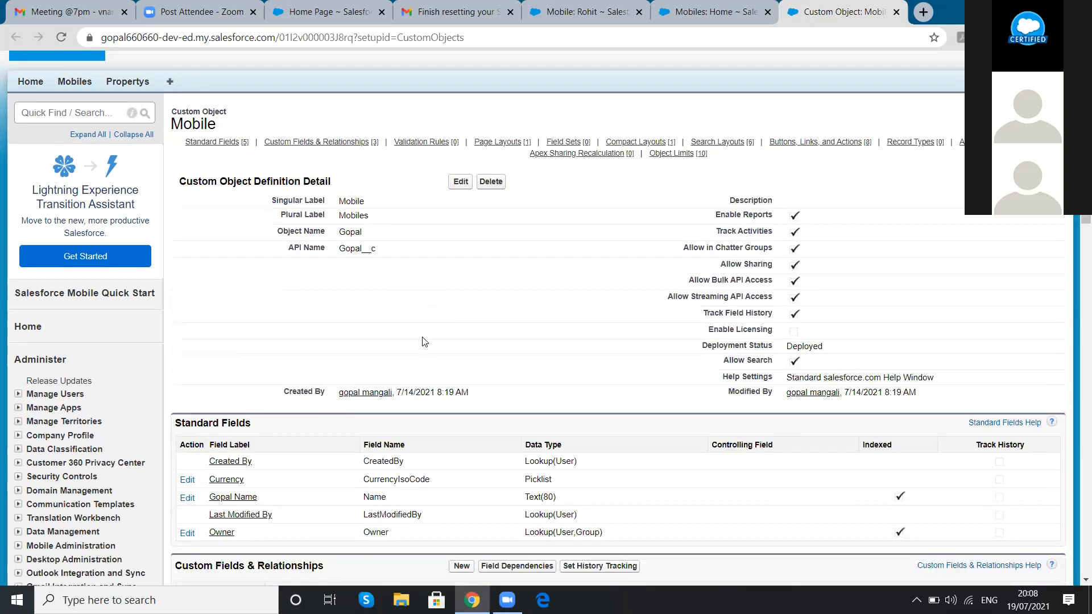
pyautogui.scroll(-10, 384, 358)
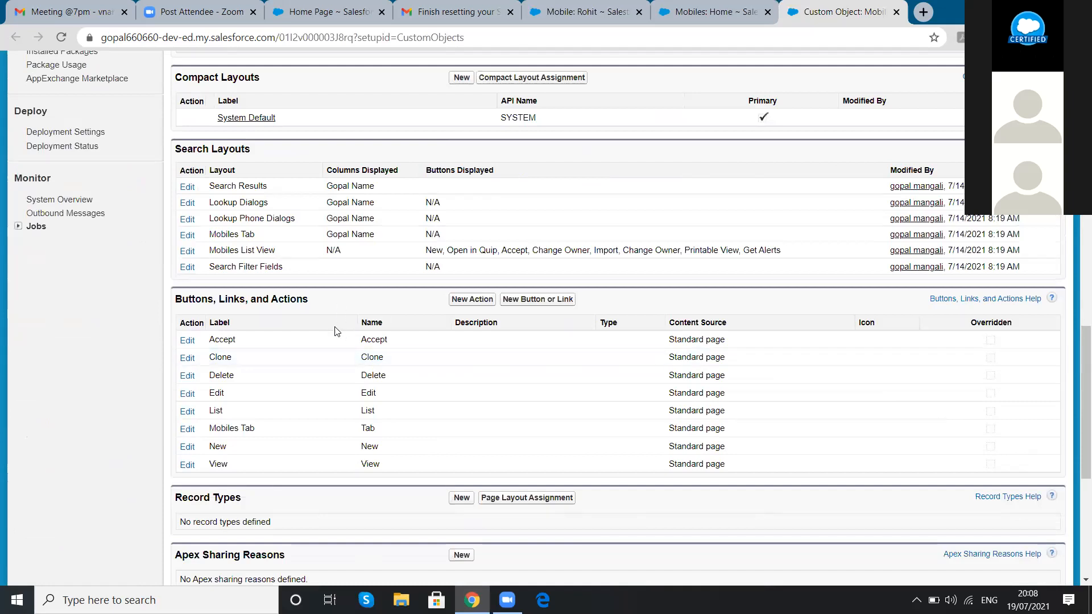
pyautogui.scroll(-5, 317, 367)
pyautogui.scroll(-1, 317, 370)
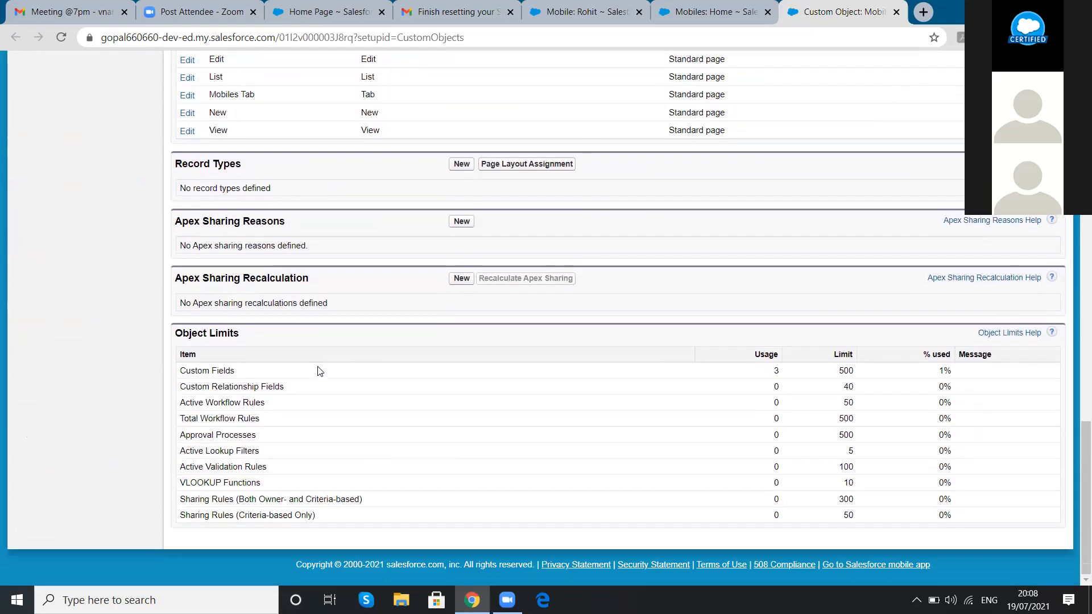
pyautogui.scroll(7, 259, 385)
pyautogui.scroll(5, 259, 386)
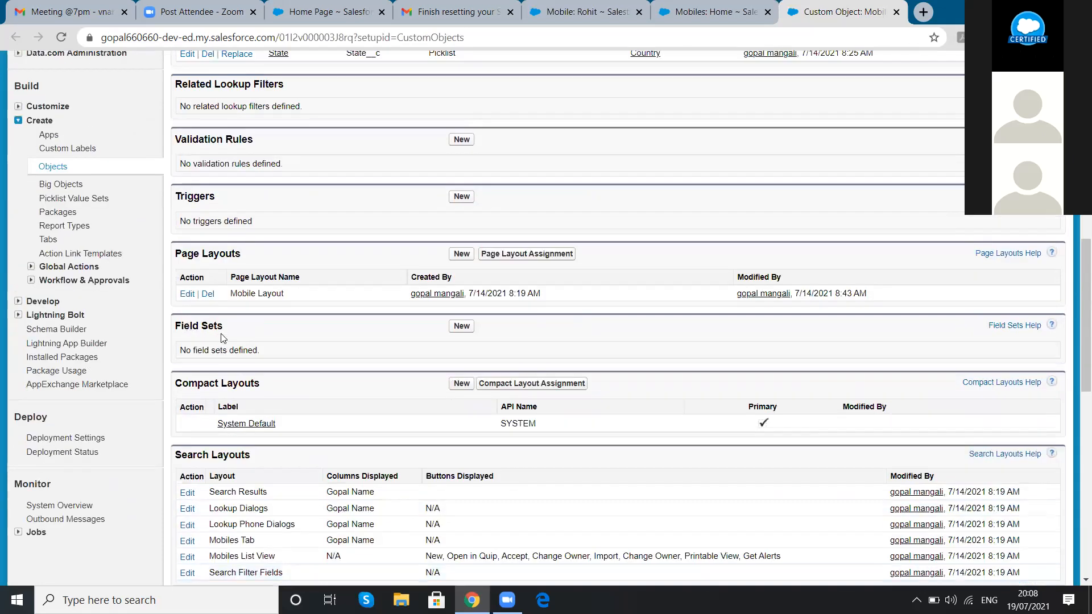
pyautogui.scroll(4, 261, 335)
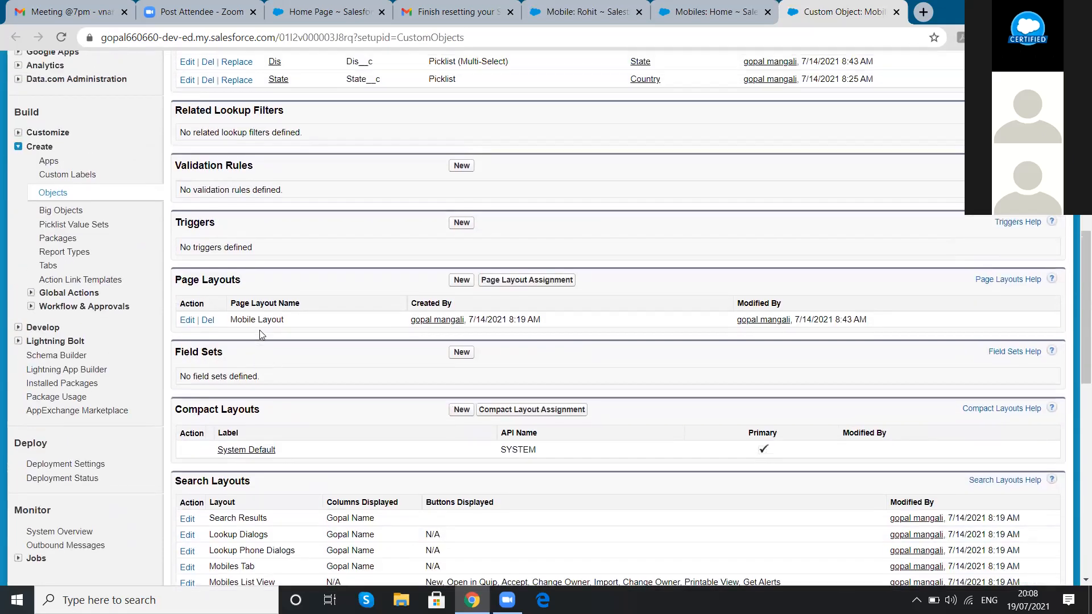
pyautogui.scroll(3, 261, 334)
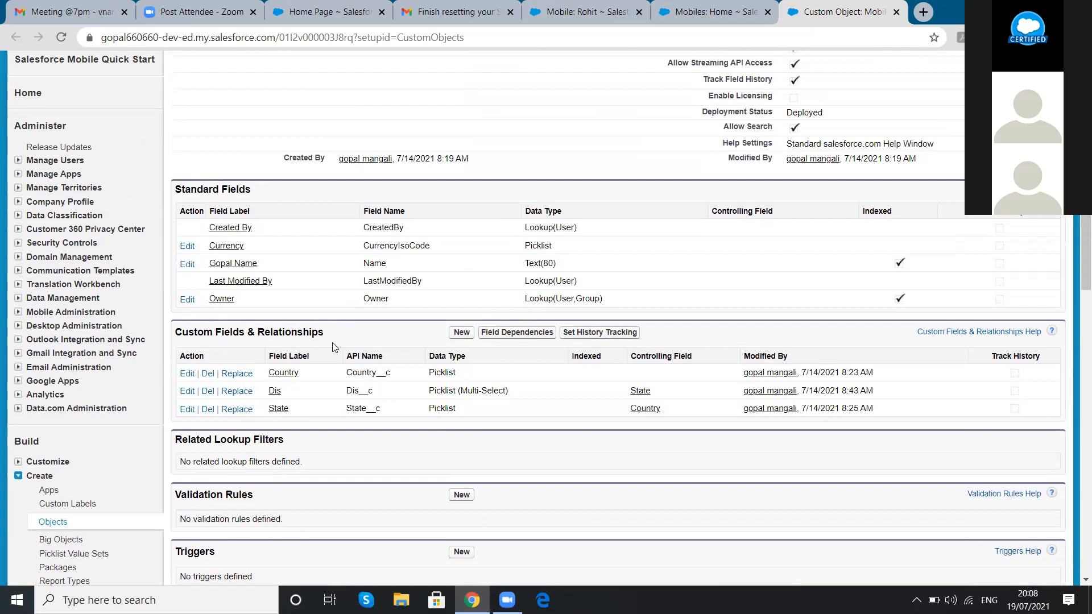
# Open the State field's field-level security settings and examine the Visible and Read-Only settings across the profiles
pyautogui.click(278, 410)
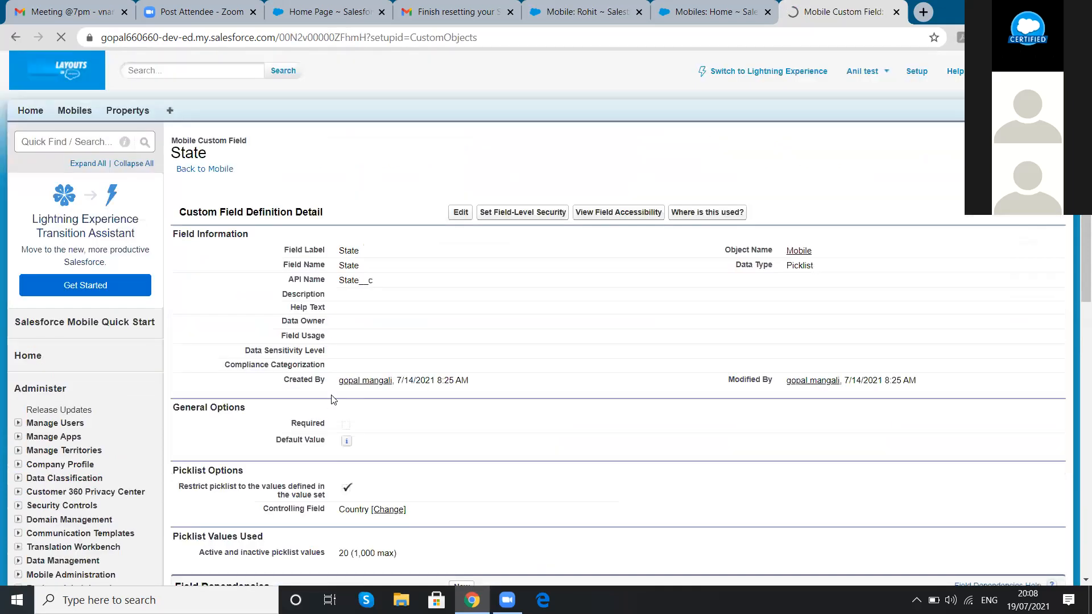
pyautogui.click(522, 216)
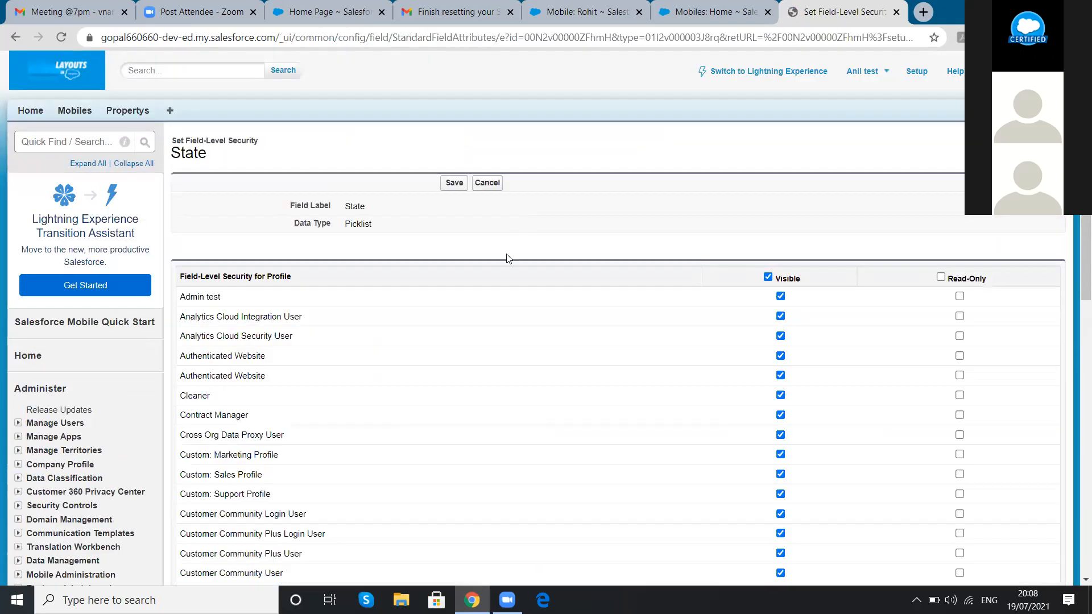
pyautogui.scroll(-4, 571, 412)
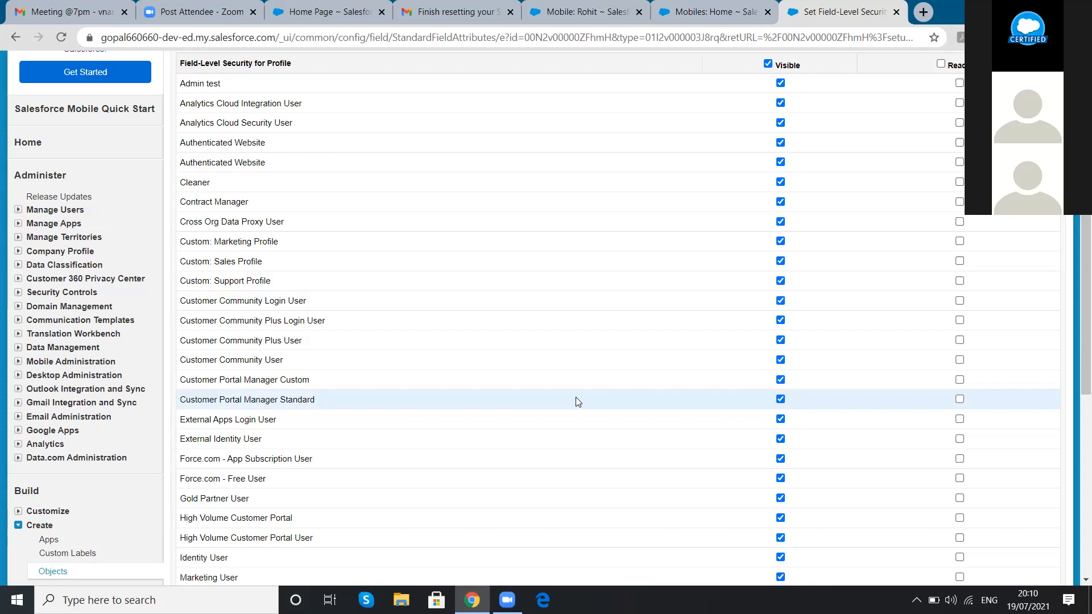
pyautogui.scroll(3, 519, 377)
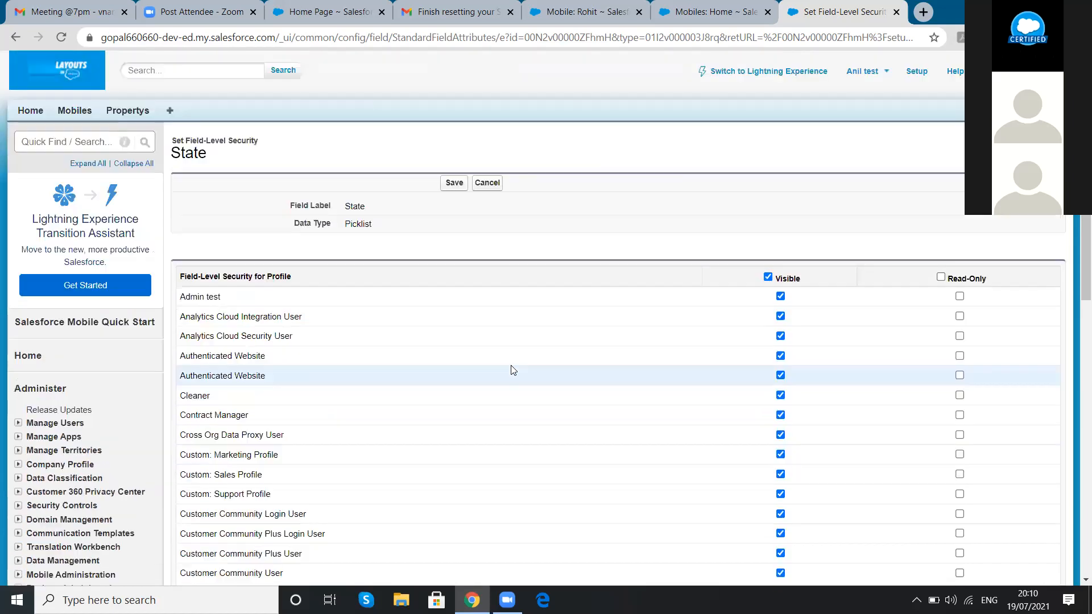
# Open the All Users list in Setup and check the edit page of the user with the Admin test profile
pyautogui.click(52, 142)
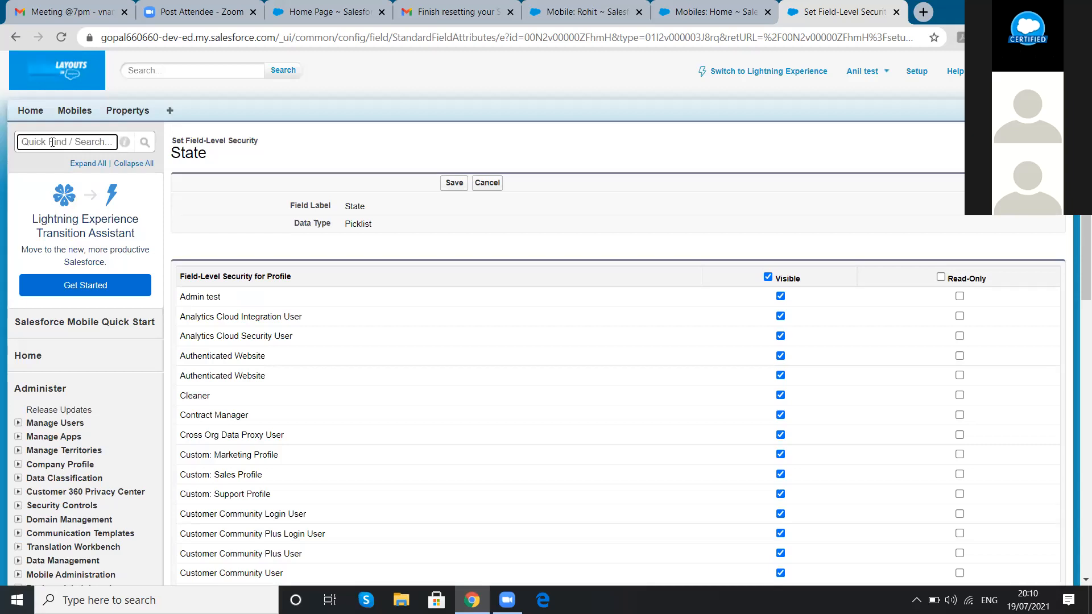
pyautogui.write('usee')
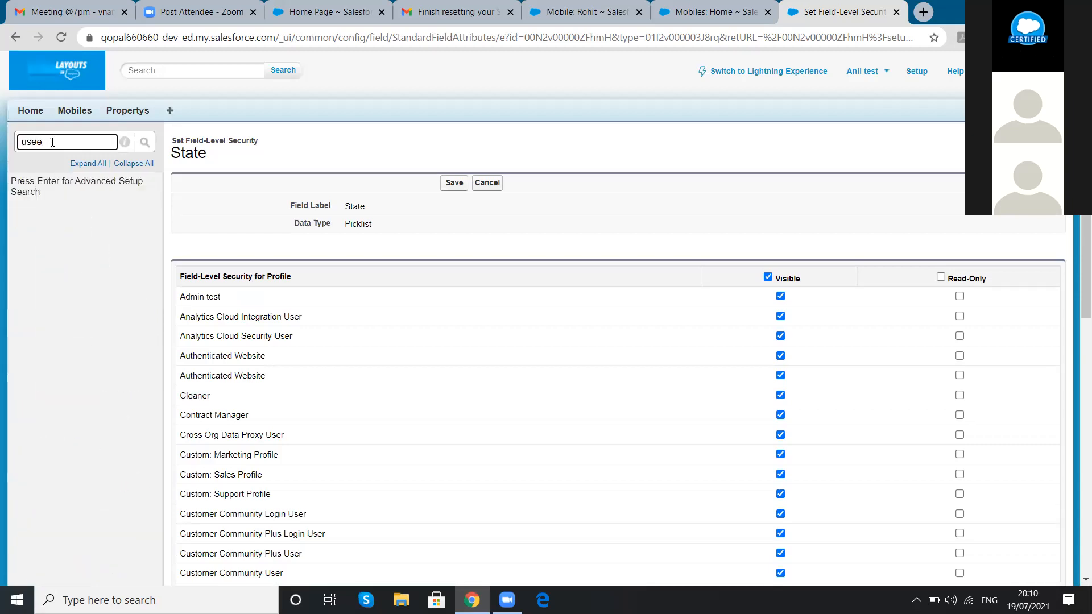
pyautogui.press('BackSpace')
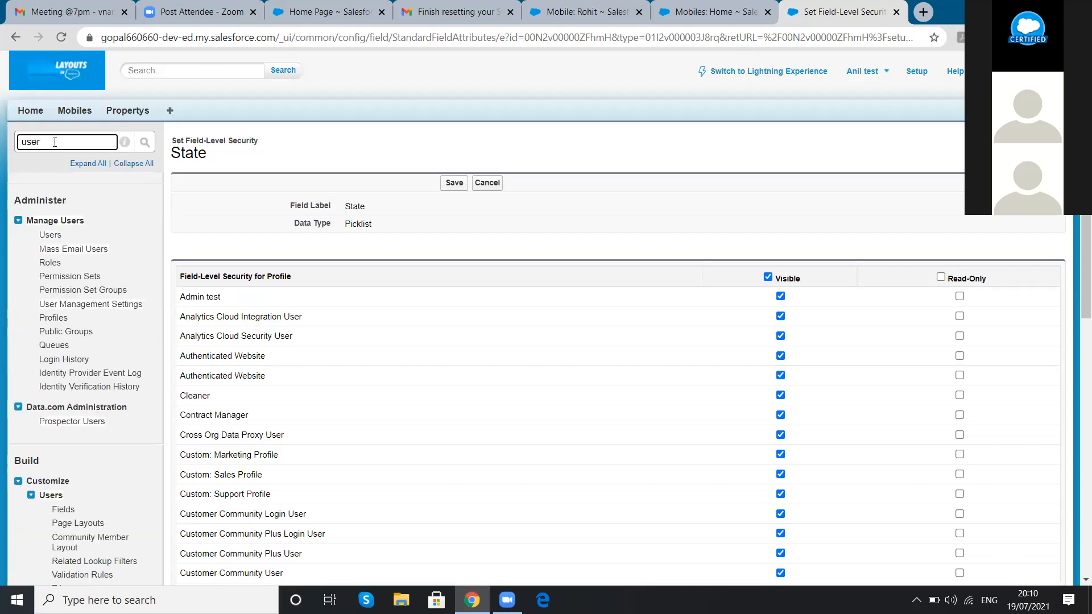
pyautogui.click(50, 236)
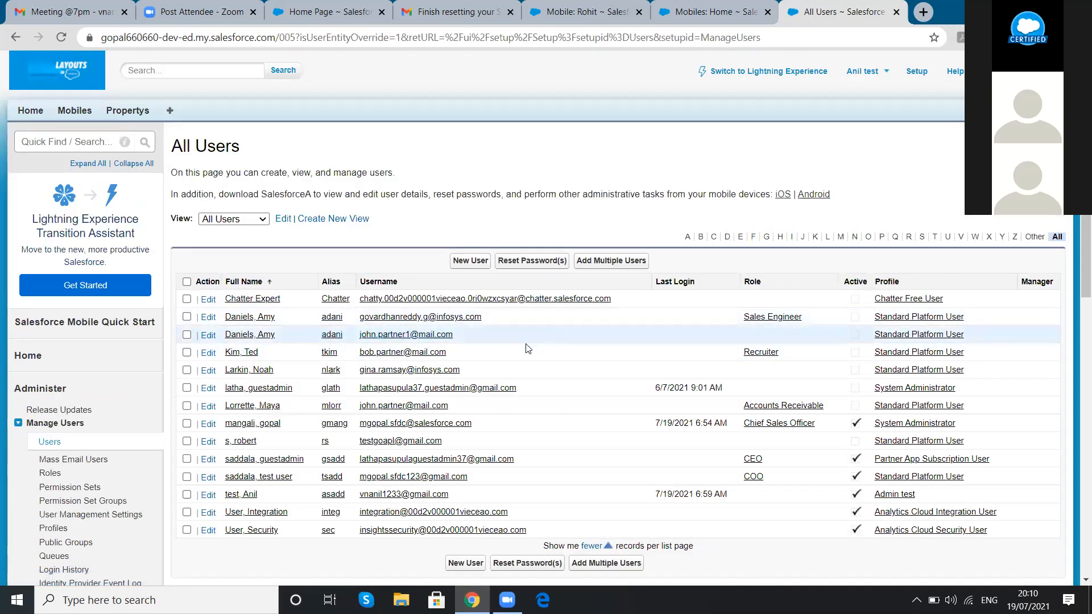
pyautogui.scroll(-3, 535, 341)
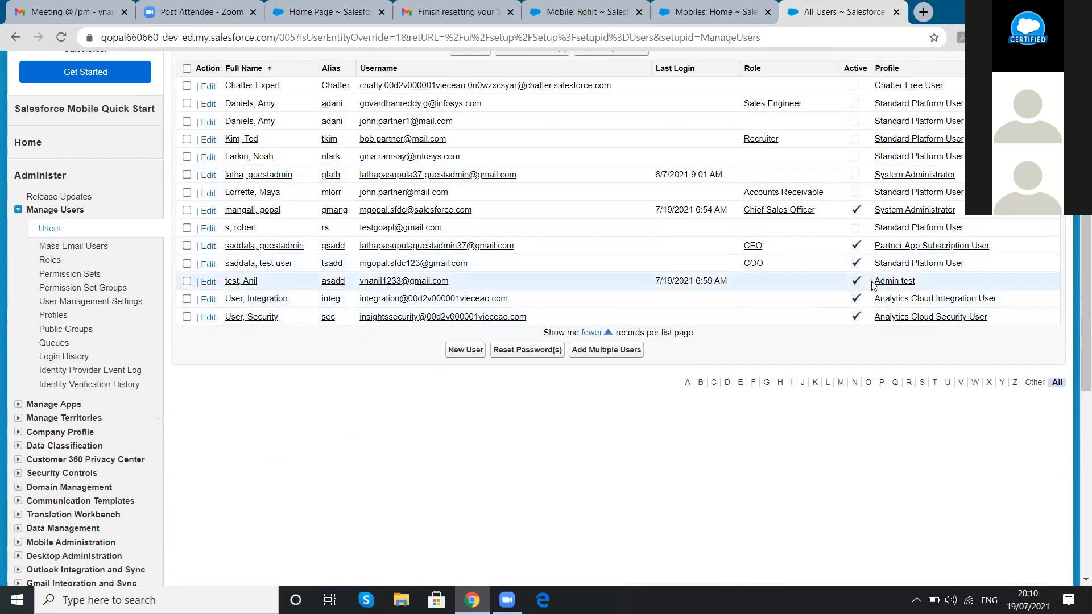
pyautogui.click(210, 283)
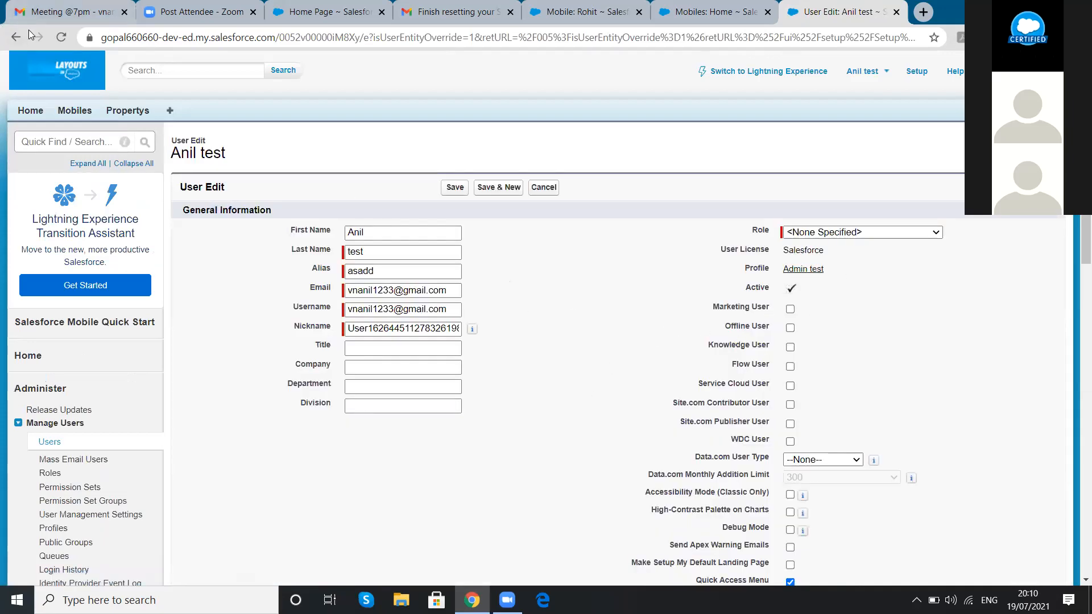
pyautogui.click(15, 36)
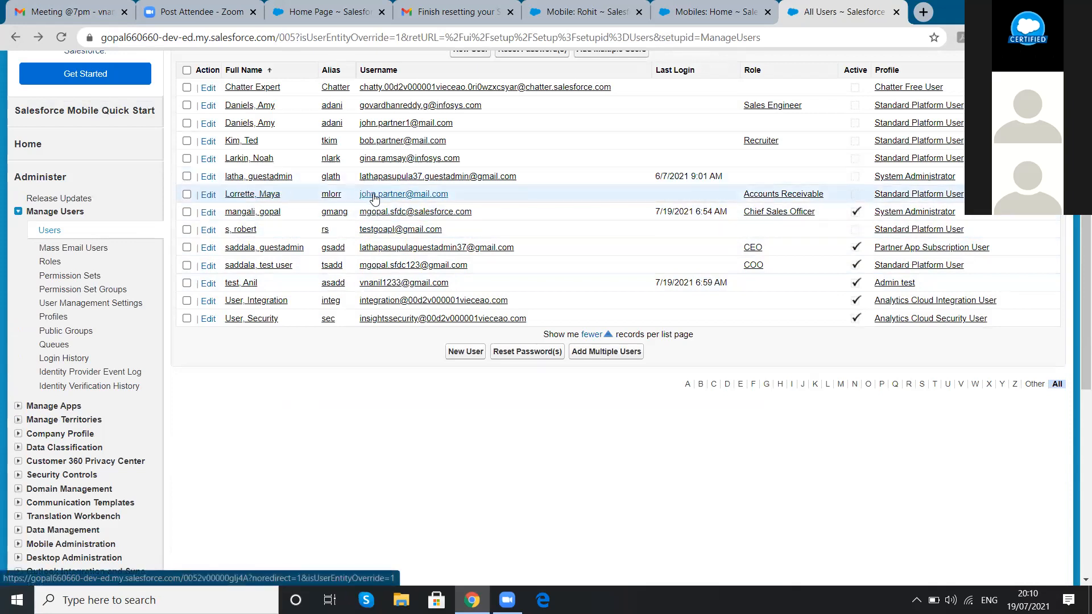
# Open the inactive Accounts Receivable user's record for editing and check which profiles can be assigned
pyautogui.click(208, 196)
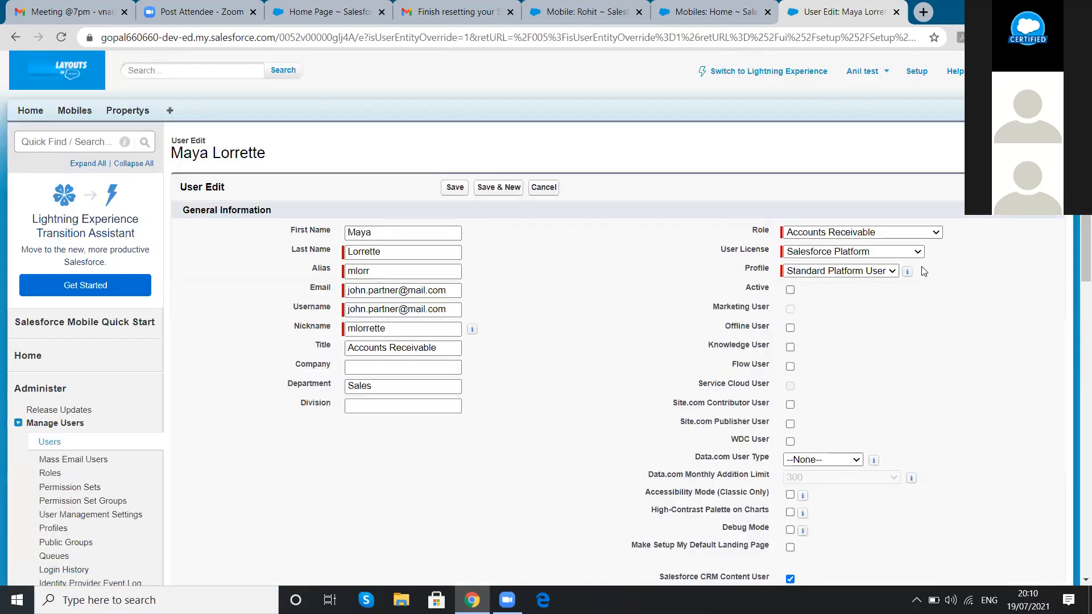
pyautogui.click(892, 272)
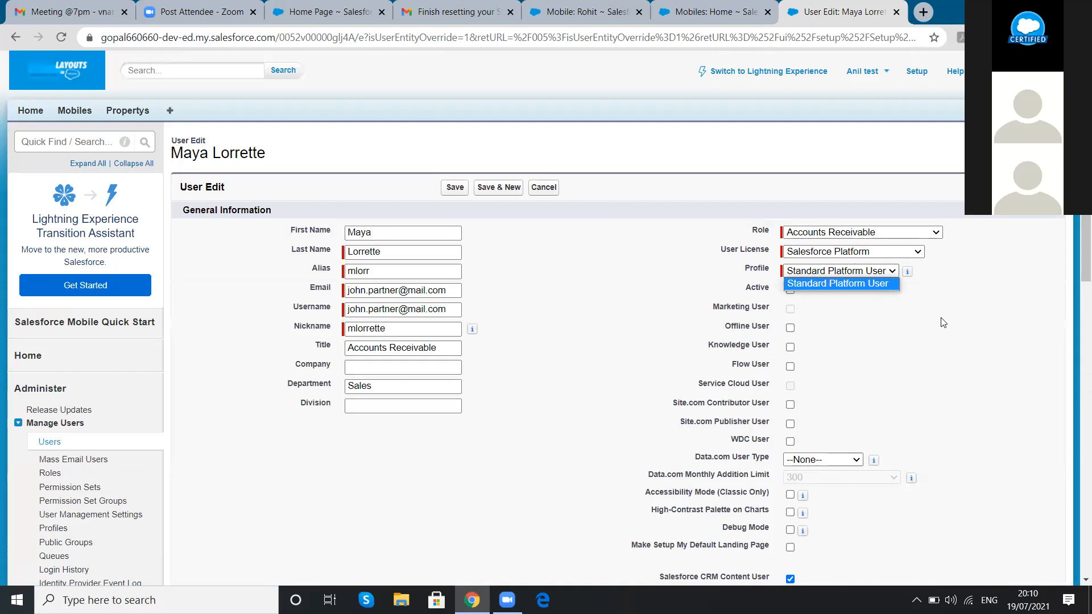
pyautogui.click(896, 353)
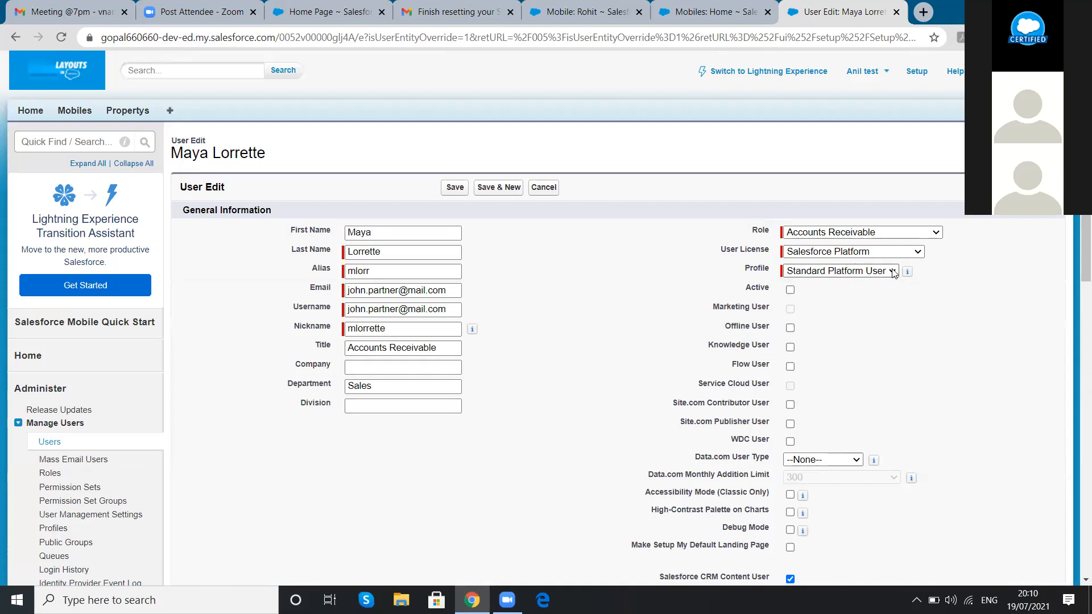
# Review the available user licenses for the Accounts Receivable user and the profiles offered under Salesforce Platform
pyautogui.click(918, 252)
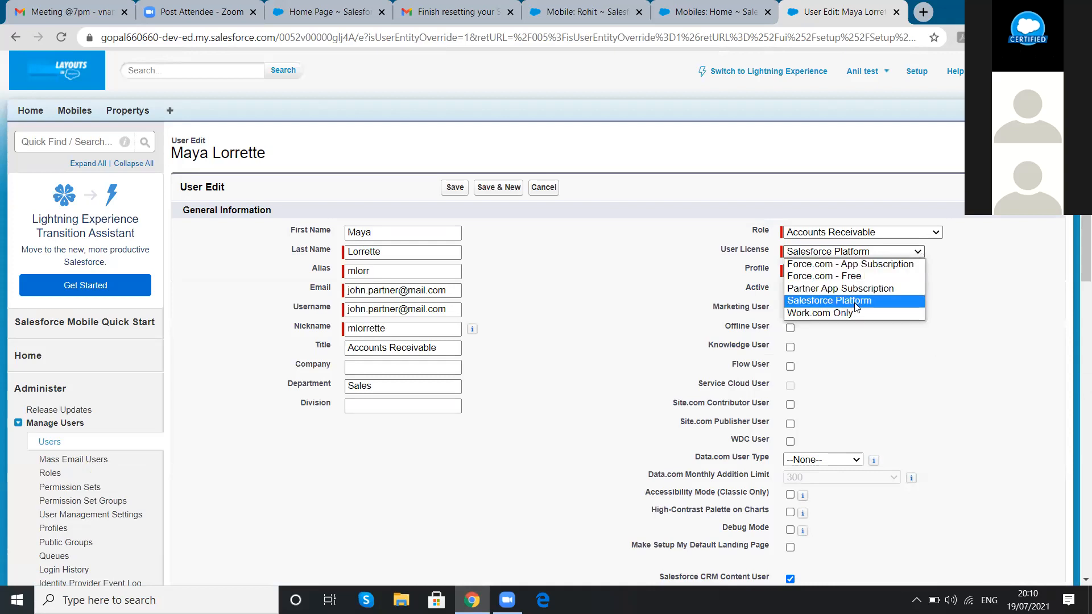
pyautogui.click(855, 302)
pyautogui.click(892, 273)
pyautogui.click(891, 357)
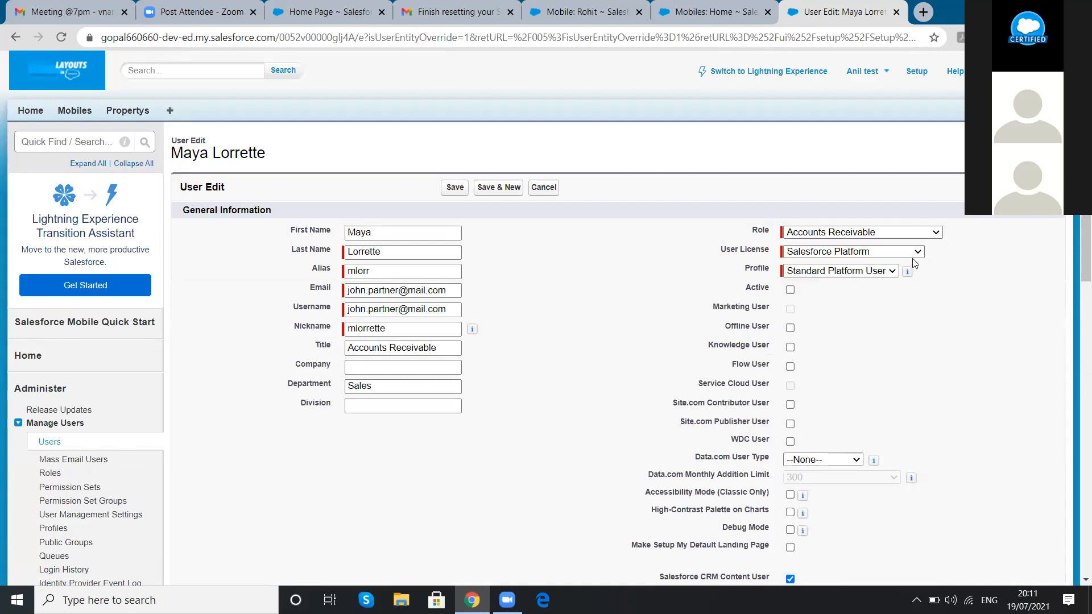
pyautogui.click(918, 253)
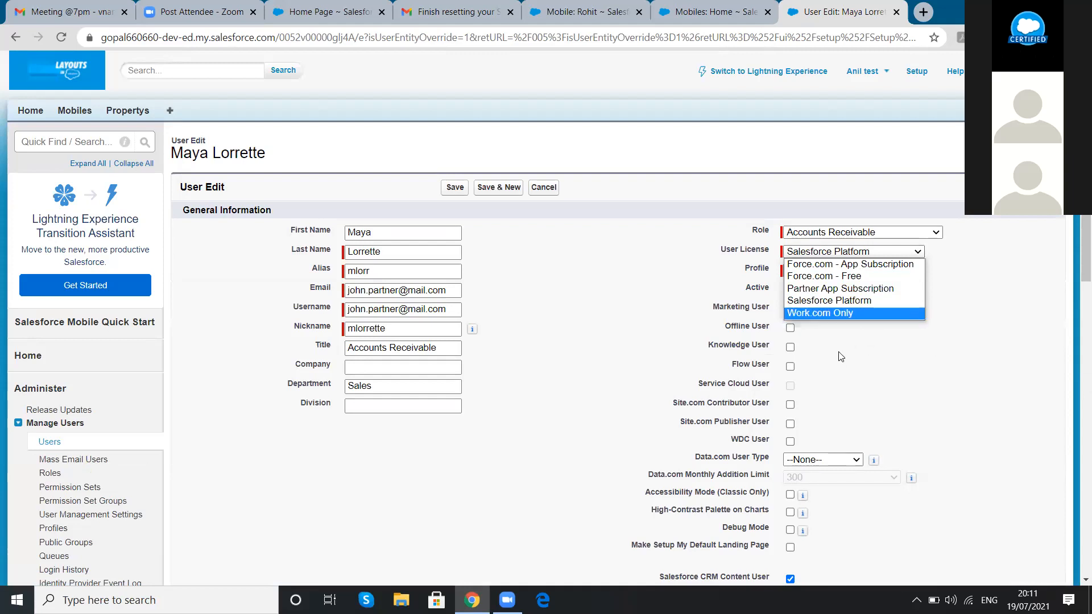
pyautogui.click(838, 302)
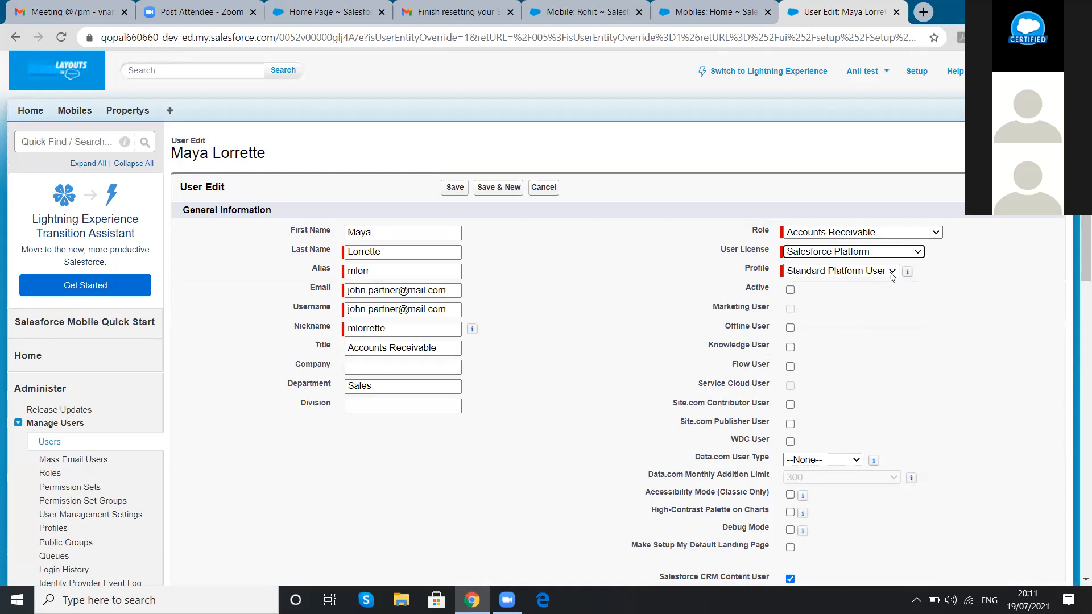
pyautogui.click(870, 272)
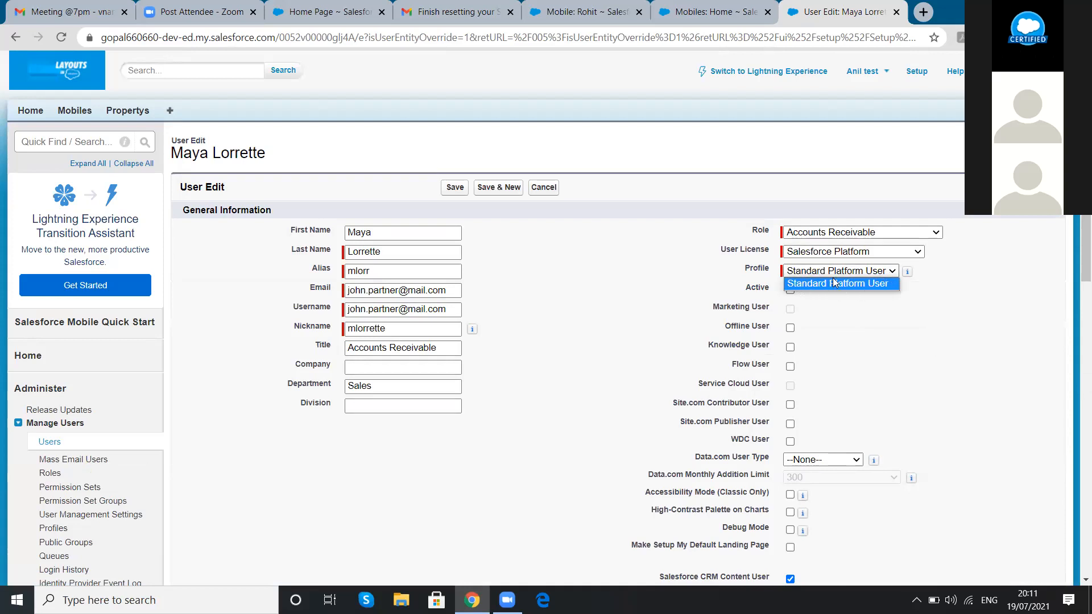
pyautogui.click(937, 313)
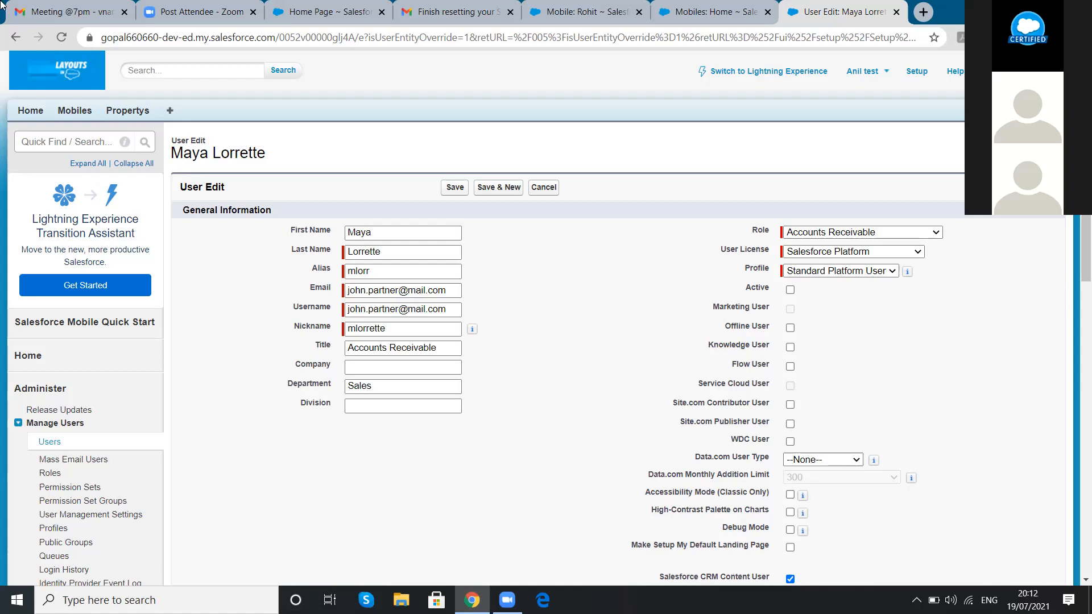
# Reload the user's edit page, search Setup for user and reopen the All Users list
pyautogui.click(57, 37)
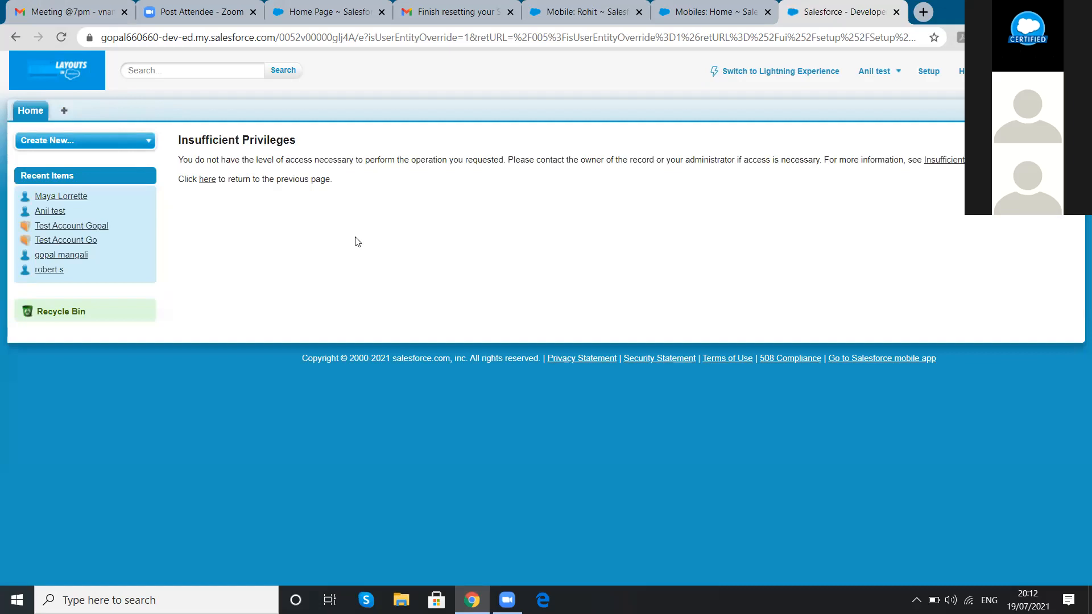
pyautogui.click(918, 68)
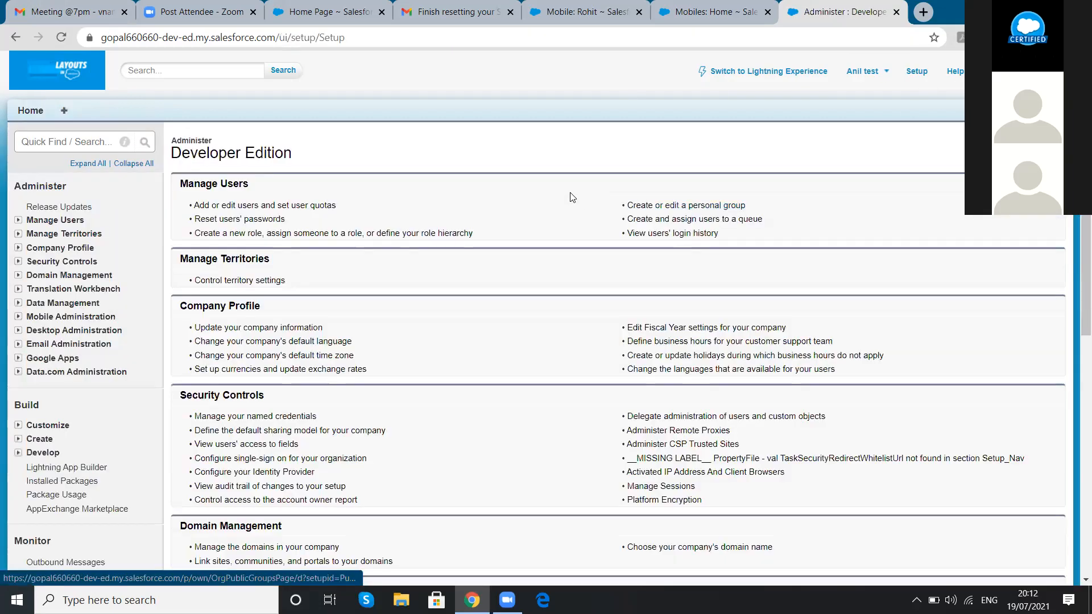
pyautogui.click(51, 139)
pyautogui.write('user')
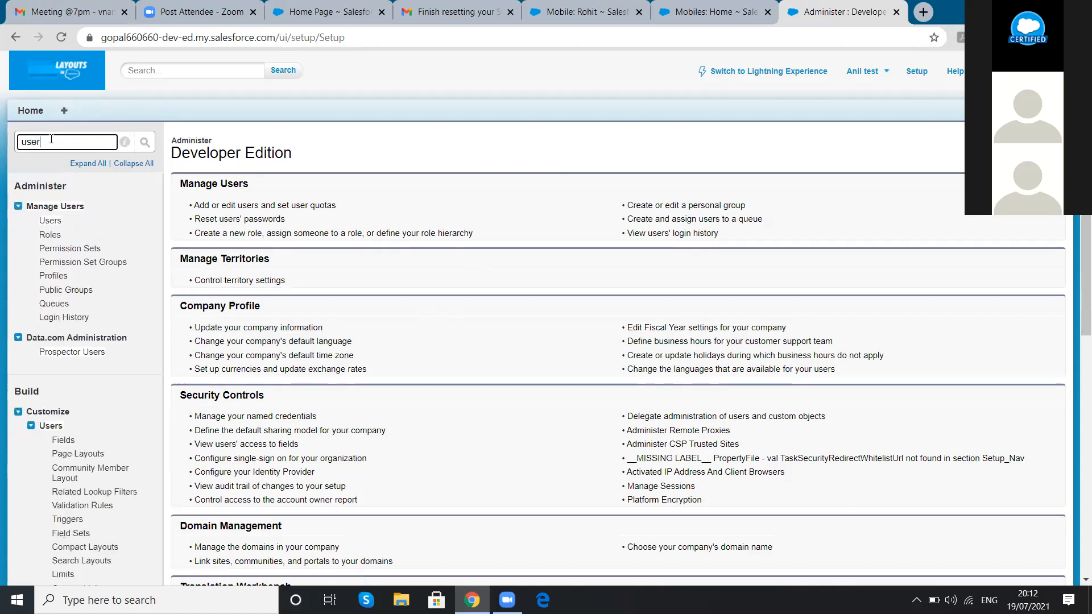
pyautogui.click(50, 221)
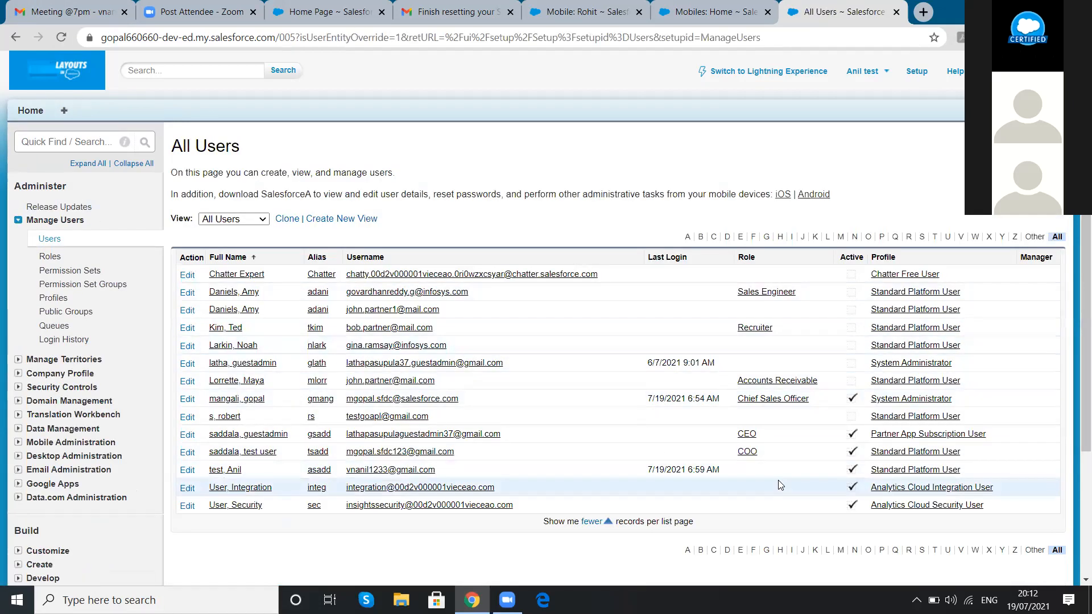
# Open the Standard Platform User profile of the active test user with a recorded last login in a new browser tab
pyautogui.scroll(-1, 778, 481)
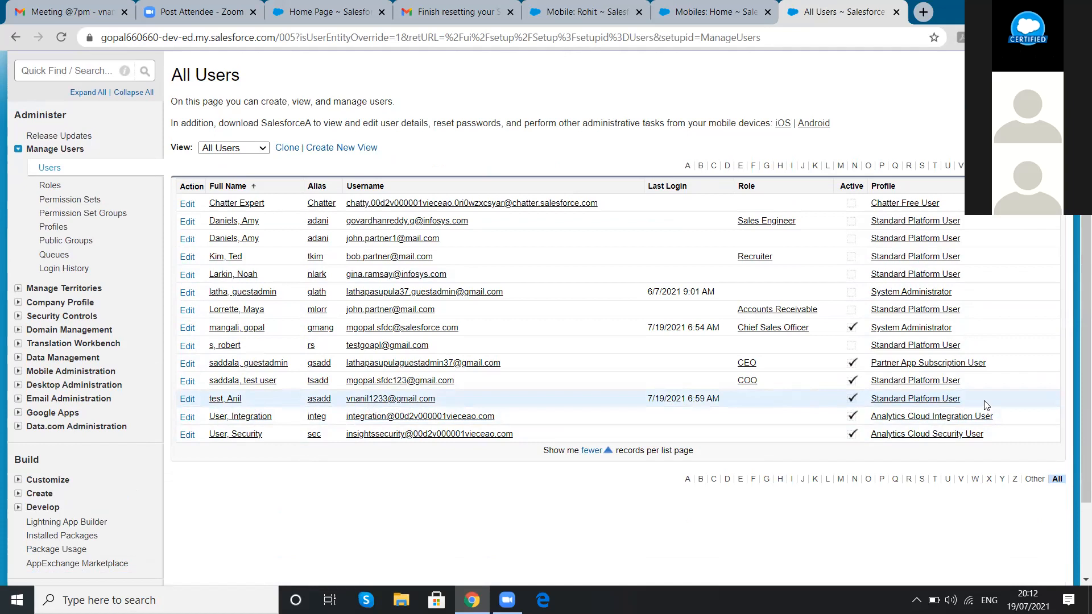
pyautogui.rightClick(926, 405)
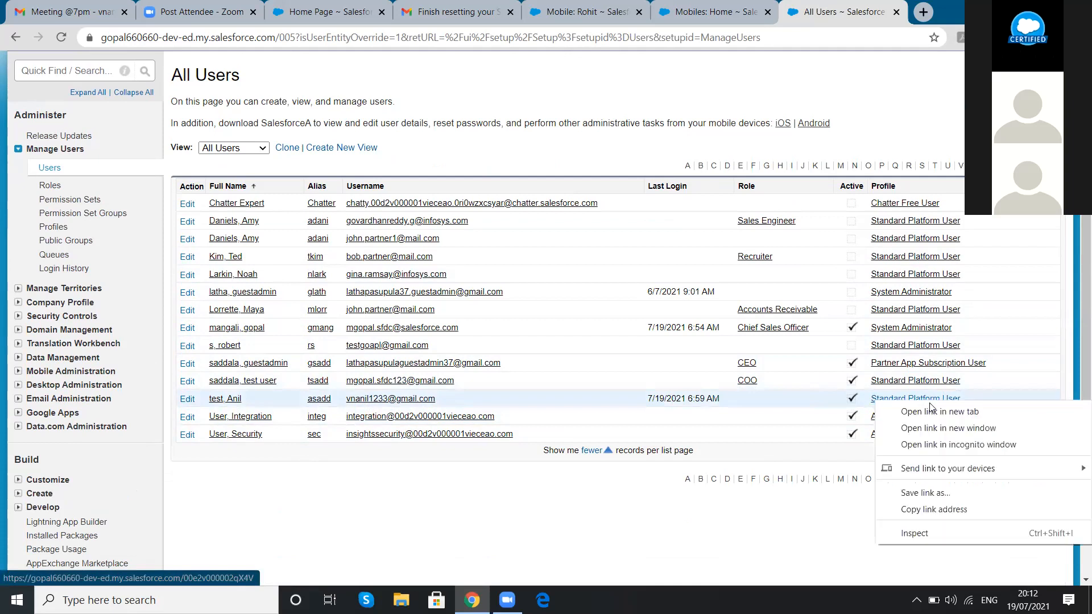
pyautogui.click(931, 412)
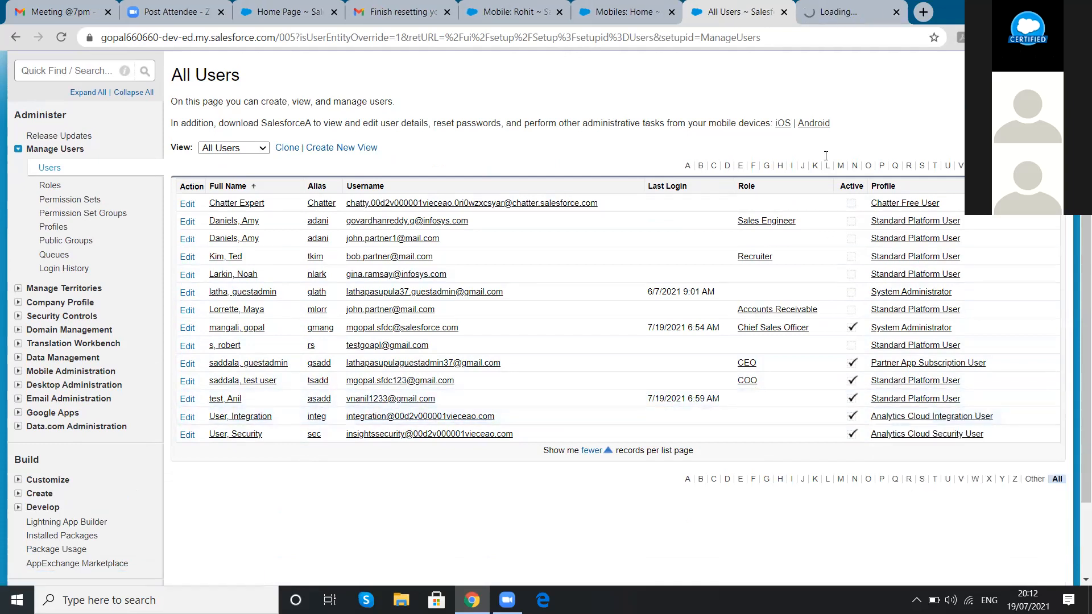
pyautogui.click(844, 16)
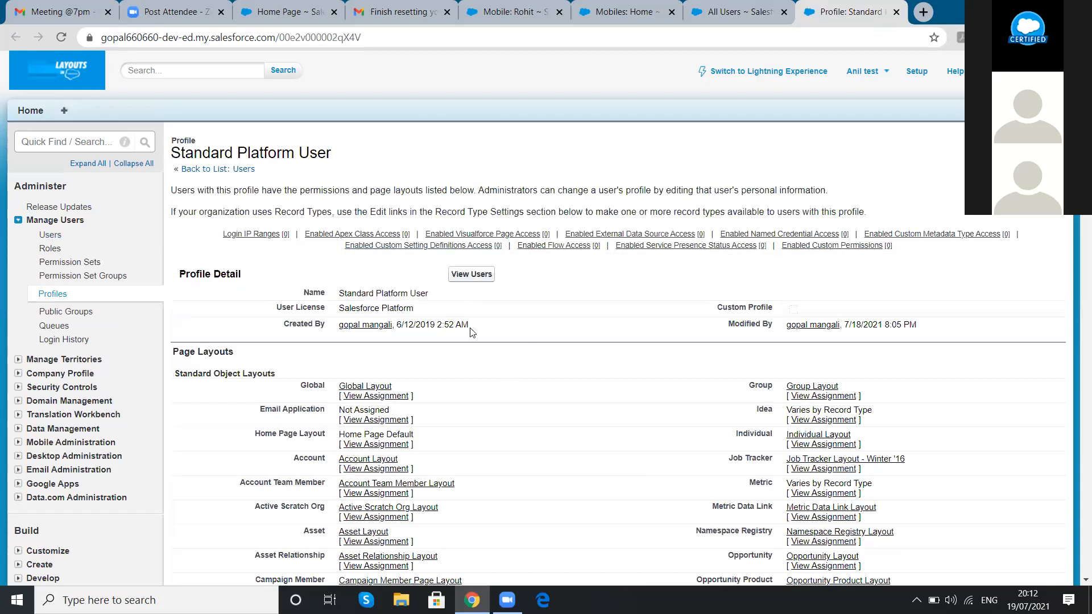
# Examine the Standard Platform User profile's details, user license and standard object page layout assignments
pyautogui.scroll(-3, 480, 295)
pyautogui.scroll(-1, 483, 263)
pyautogui.scroll(1, 483, 332)
pyautogui.scroll(3, 483, 331)
pyautogui.scroll(-1, 524, 396)
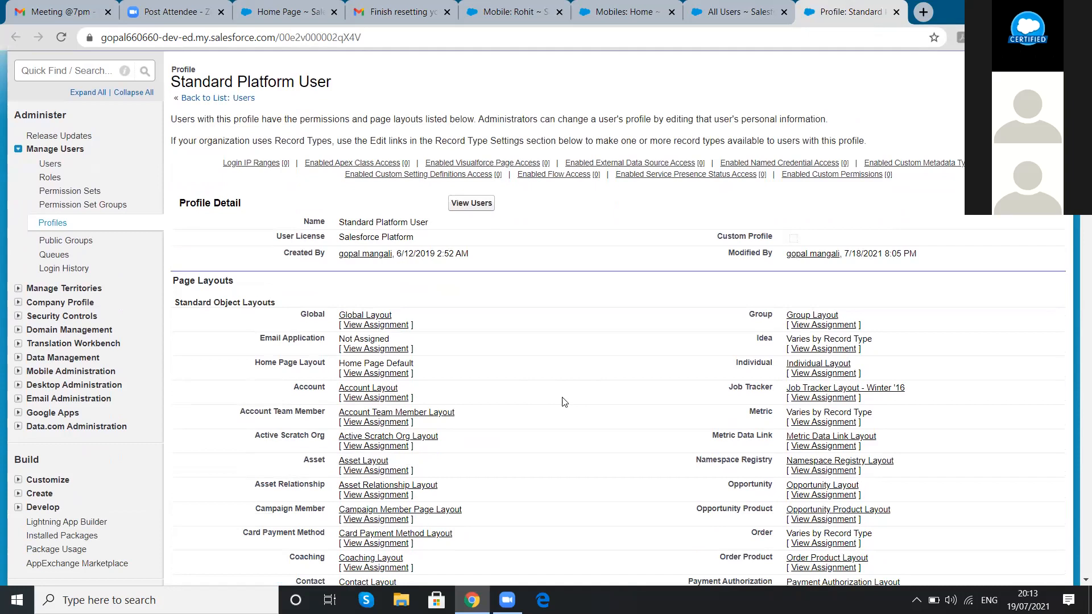
pyautogui.scroll(-2, 564, 402)
pyautogui.scroll(-1, 564, 402)
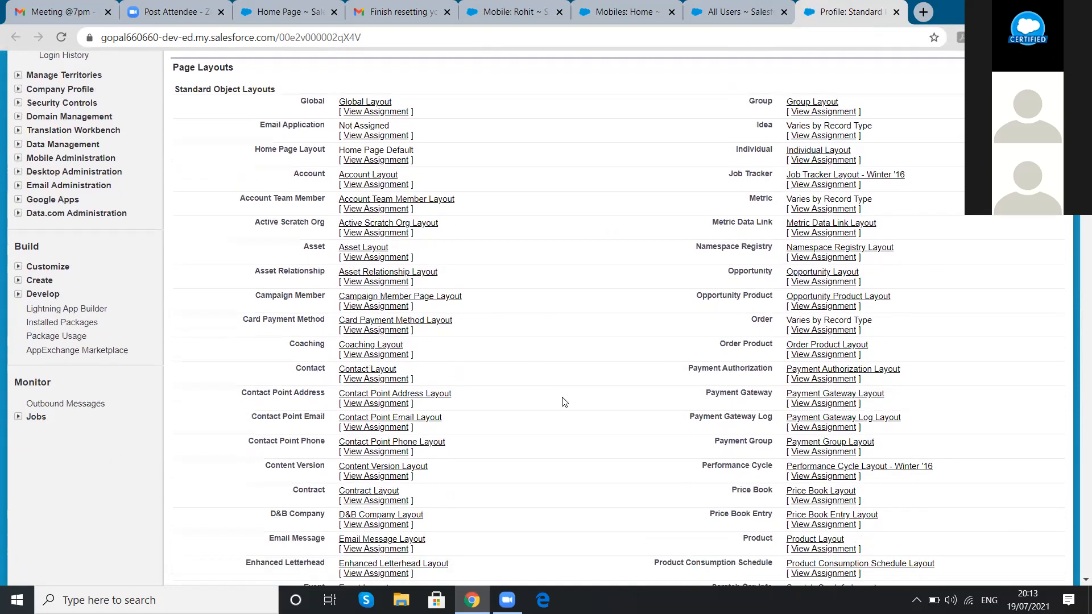
pyautogui.scroll(4, 564, 402)
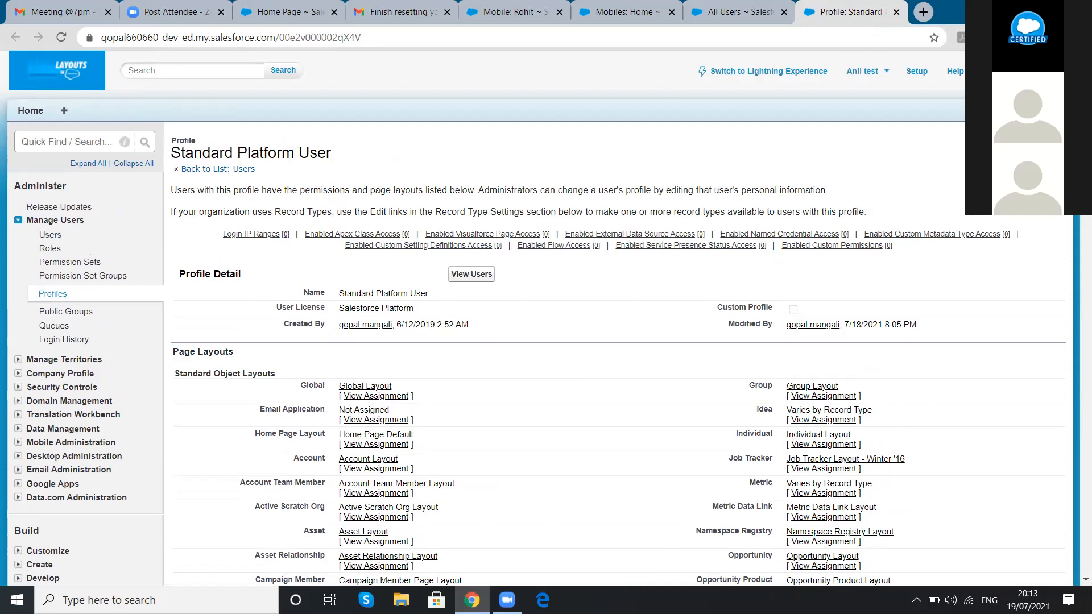
# Open the Setup overview and review which administration options the test user is offered
pyautogui.click(915, 71)
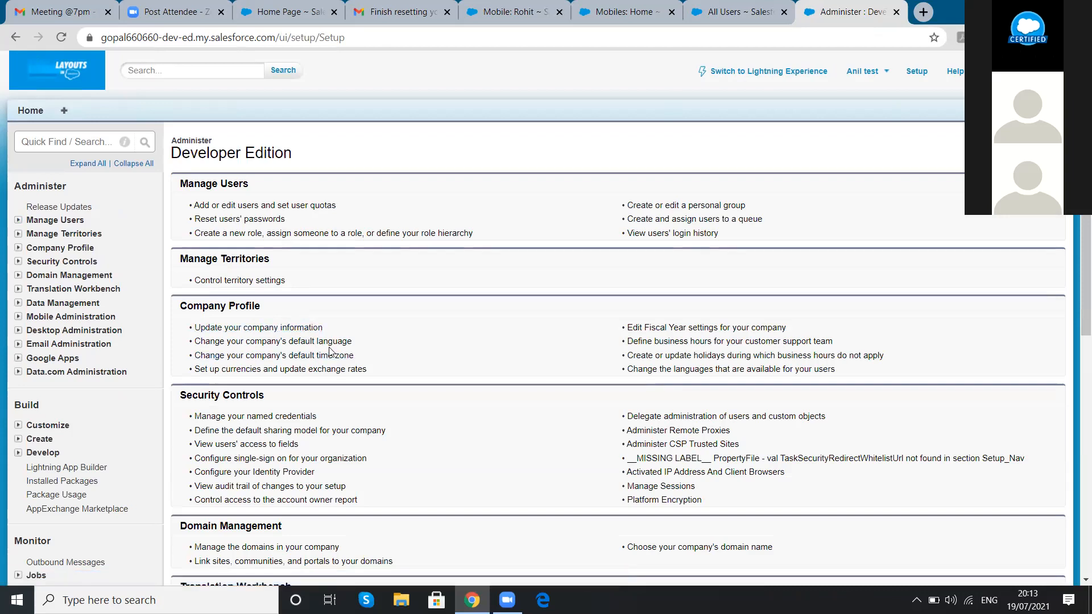
pyautogui.scroll(-4, 330, 351)
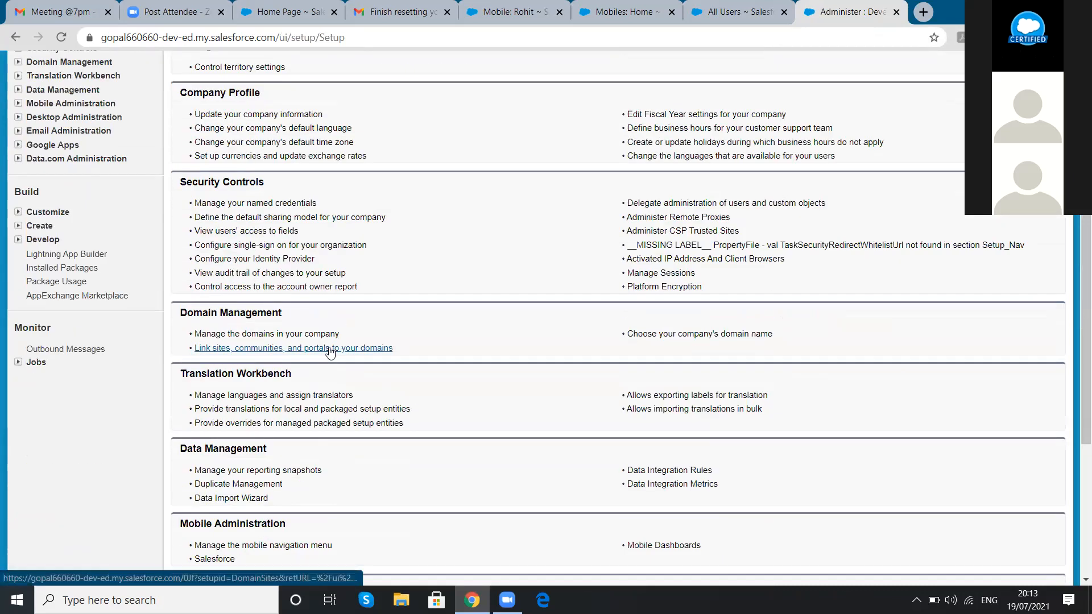
pyautogui.scroll(-1, 330, 351)
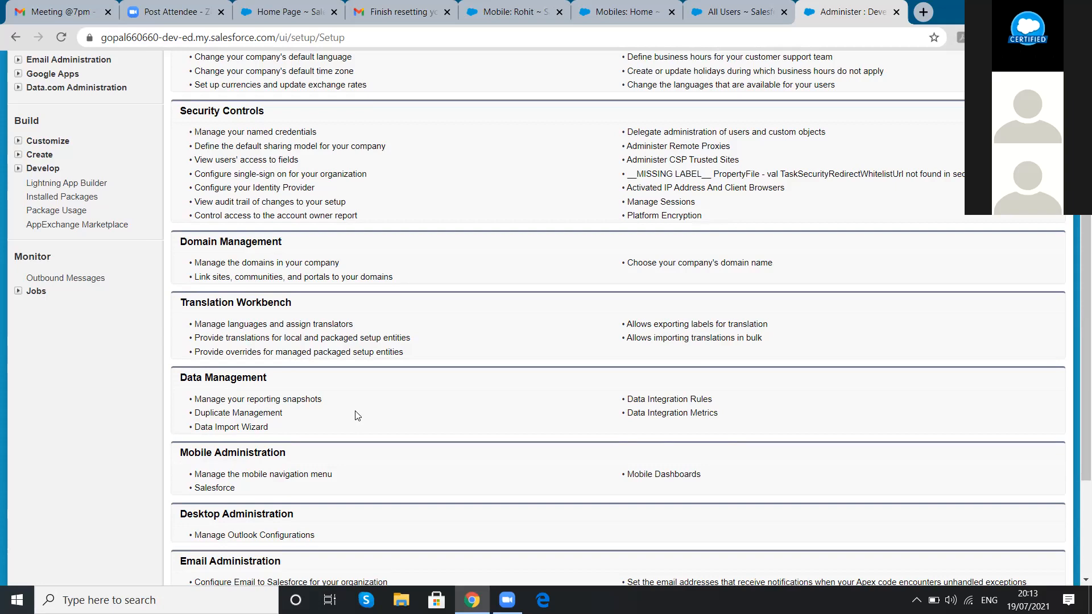
pyautogui.scroll(4, 336, 373)
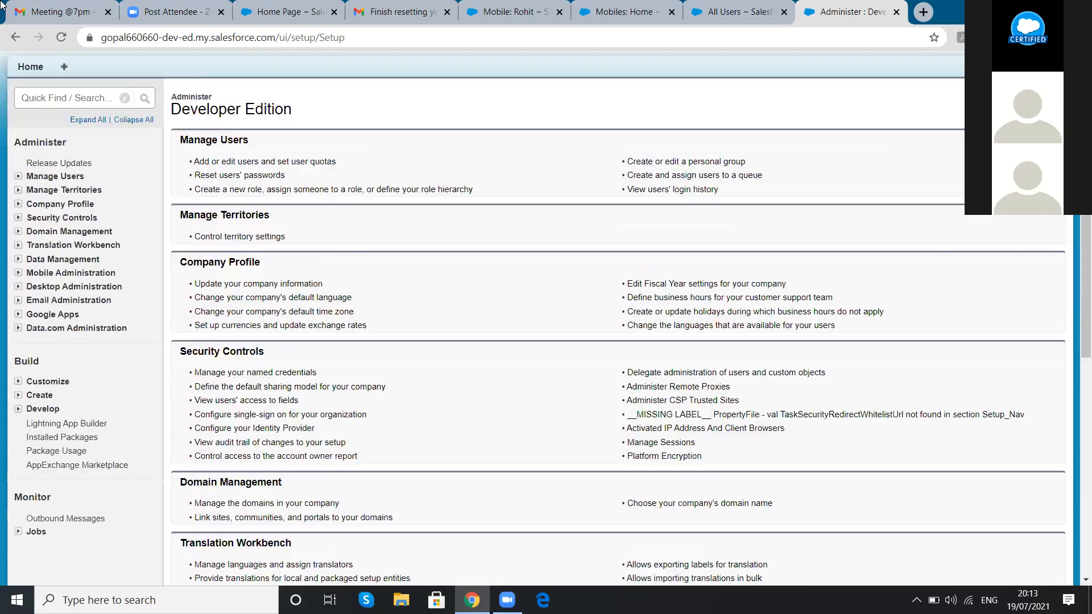
pyautogui.scroll(1, 73, 66)
# Reload the Setup overview and review the administration and build options offered again
pyautogui.click(62, 38)
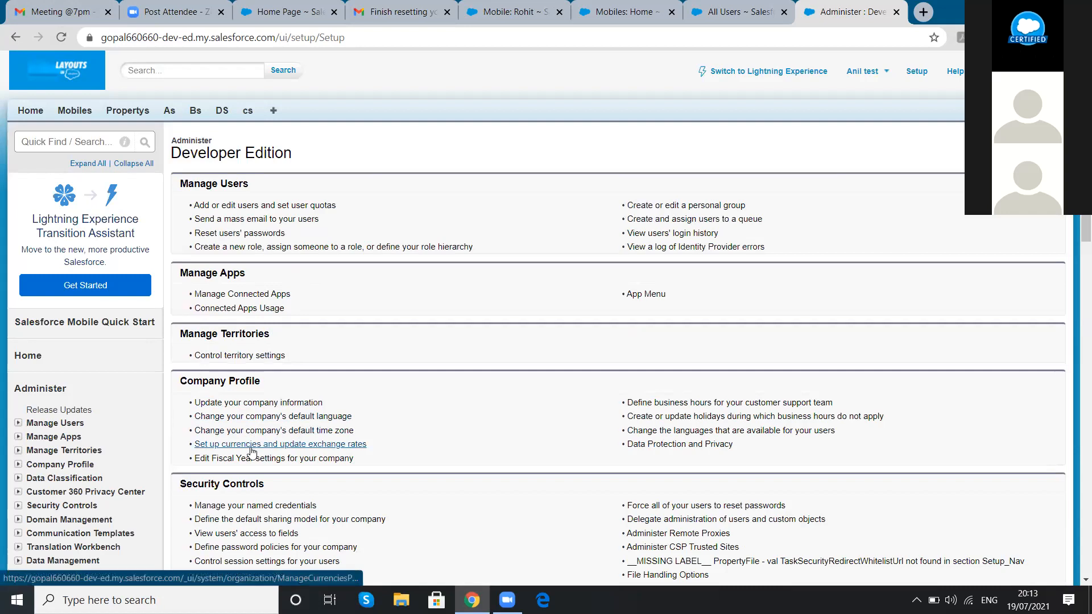
pyautogui.scroll(-5, 252, 451)
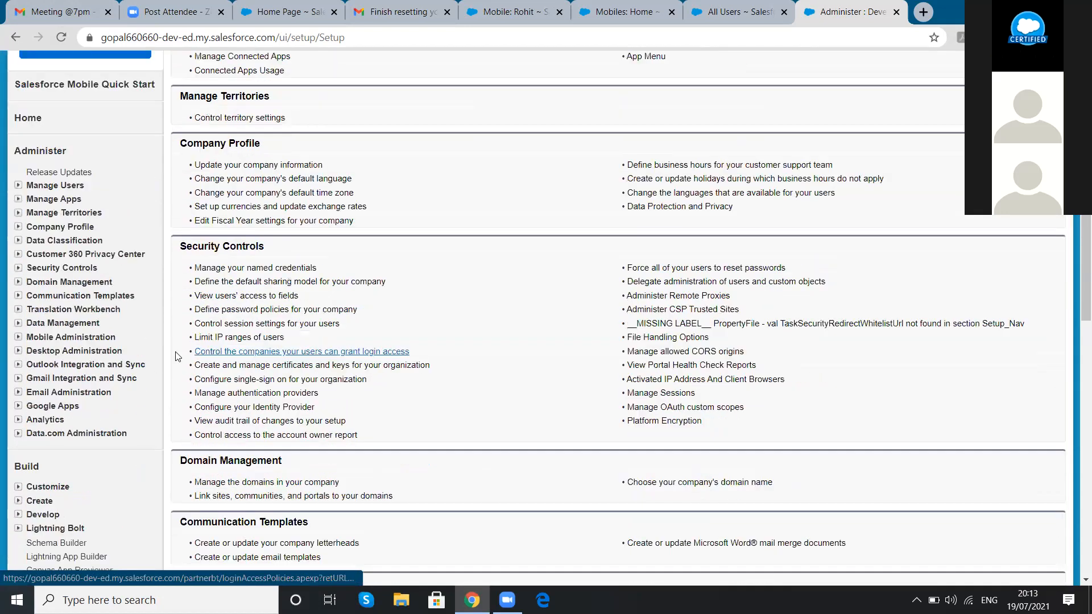
pyautogui.scroll(-3, 279, 416)
pyautogui.scroll(2, 288, 417)
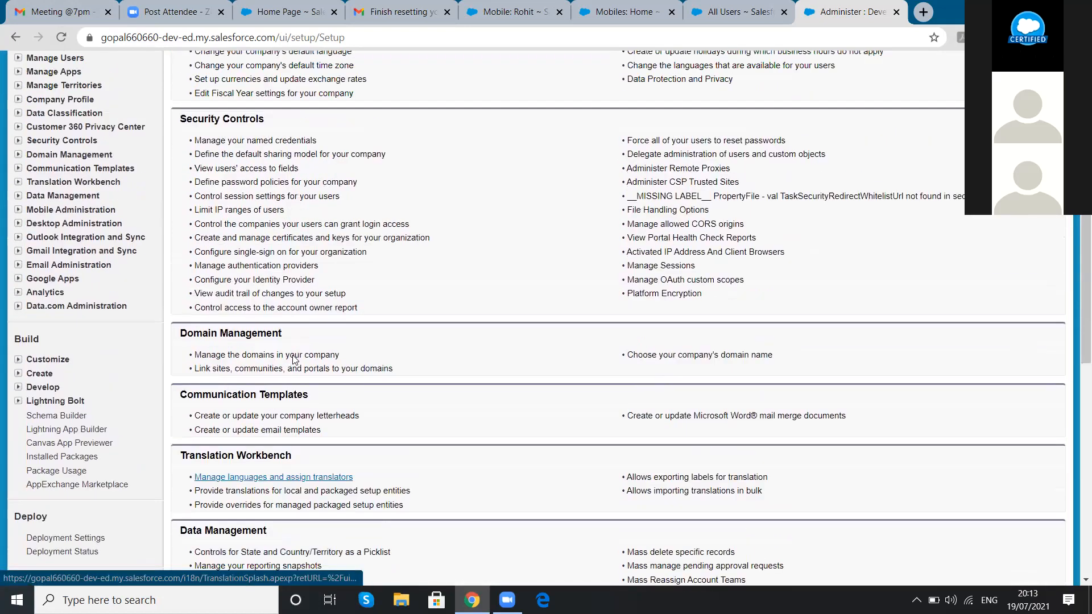
pyautogui.scroll(6, 903, 67)
# Search Setup for user, open the All Users list and check the profile assigned to the test user
pyautogui.click(917, 71)
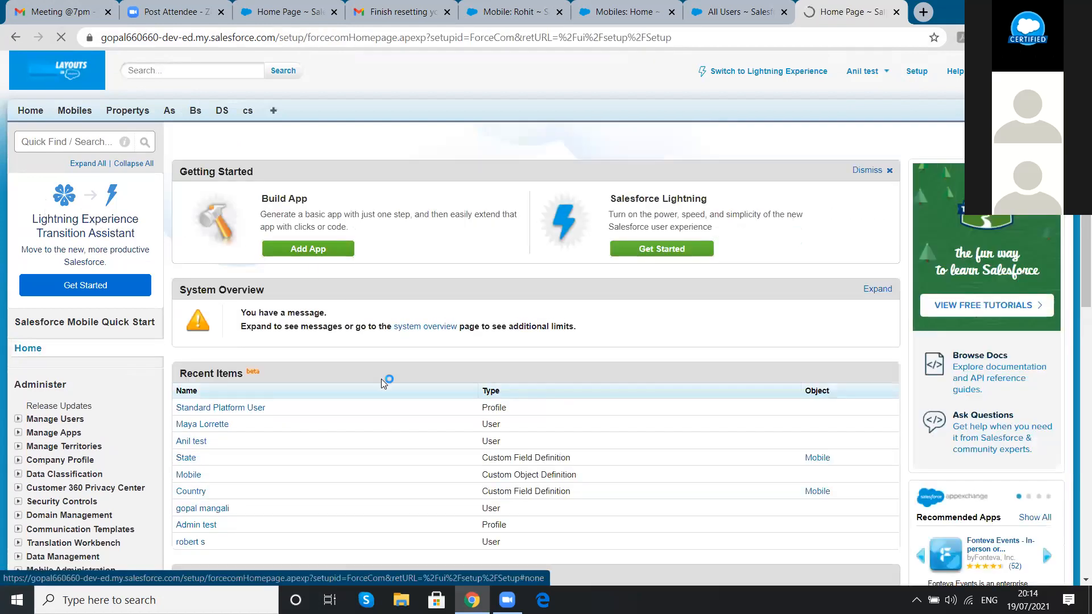
pyautogui.click(49, 142)
pyautogui.write('user')
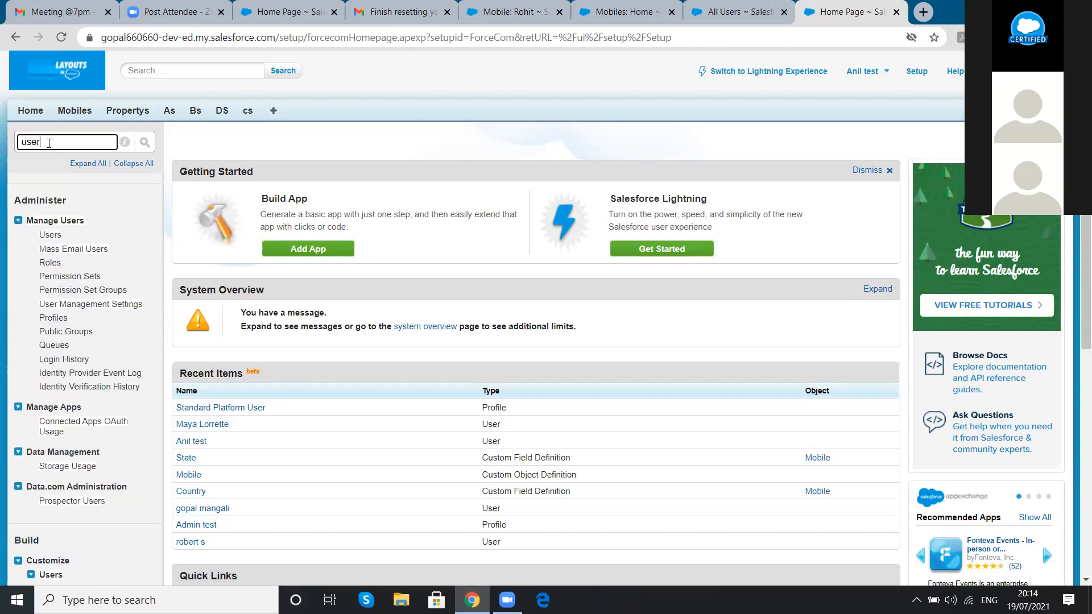
pyautogui.click(50, 235)
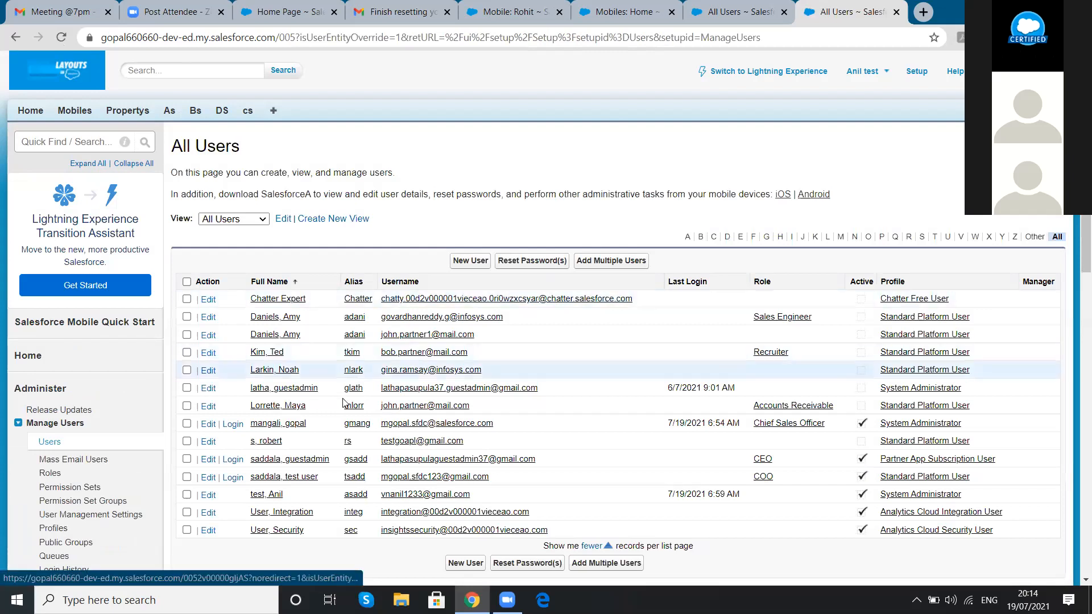
pyautogui.scroll(-3, 350, 293)
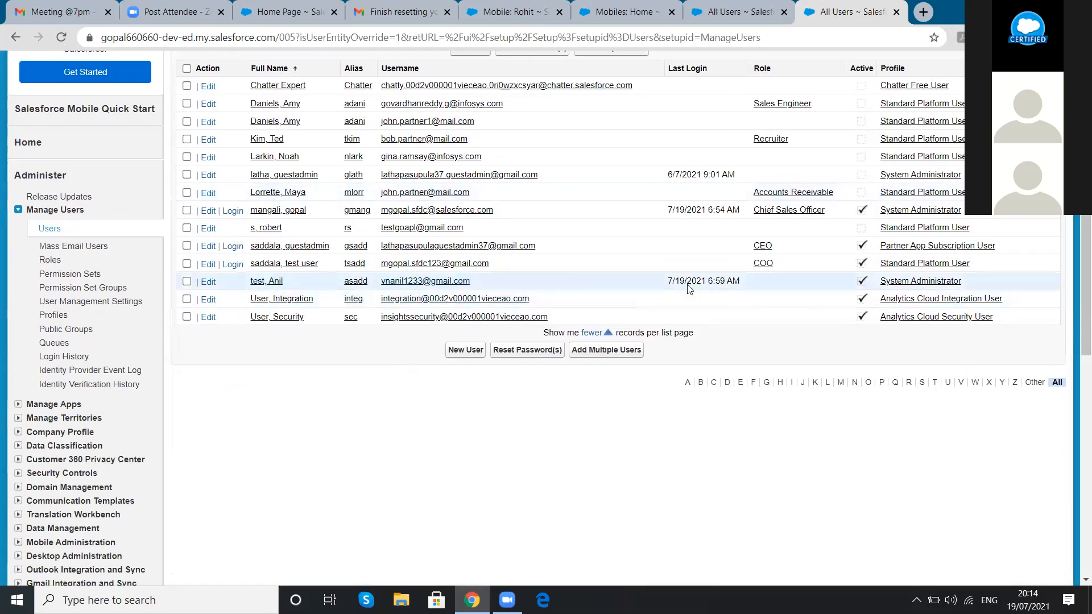